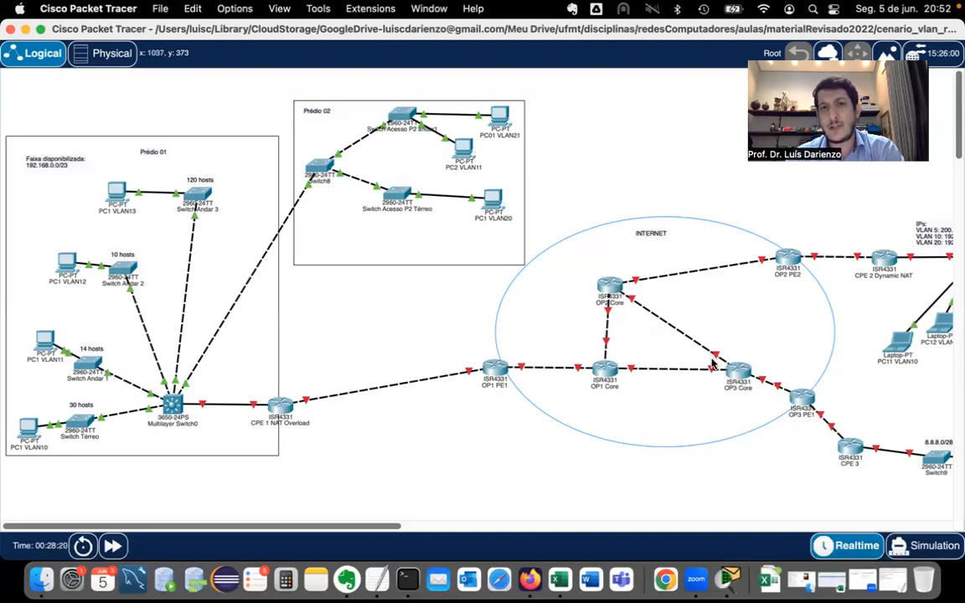
Inspect the HTTP service and its files on the WWW Server VLAN5, and close its device window
drag(424, 528, 490, 528)
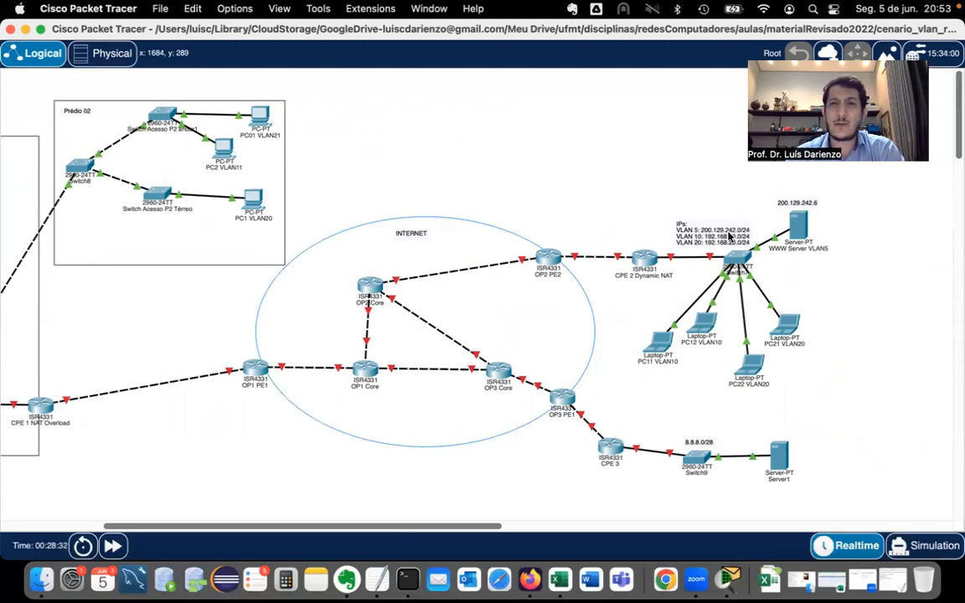
click(800, 226)
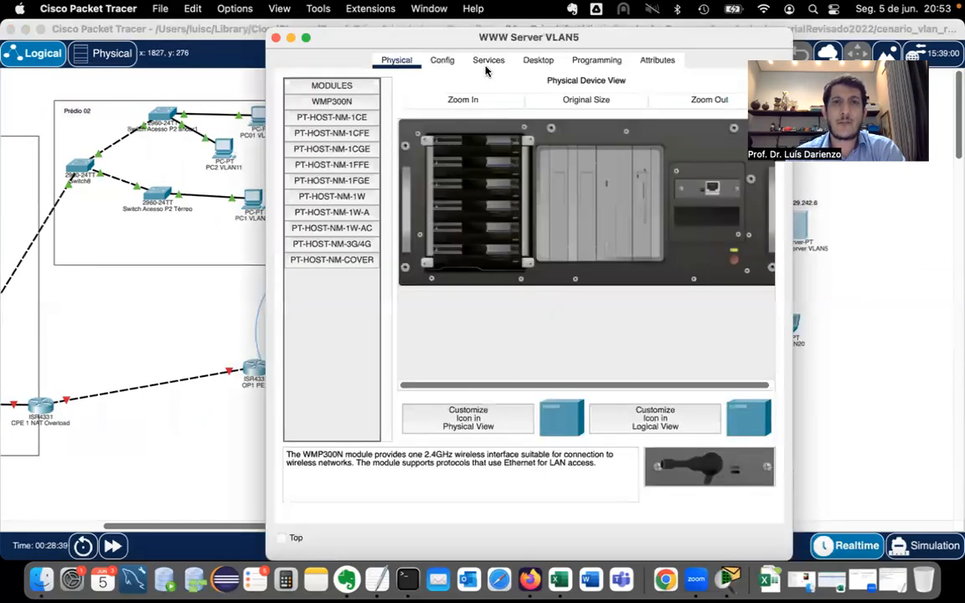
click(336, 107)
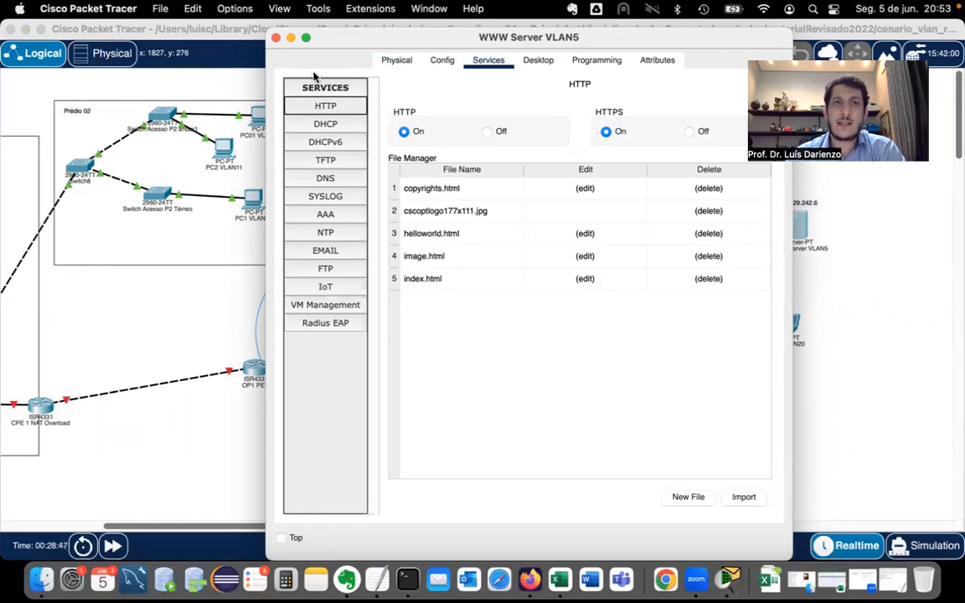
click(276, 38)
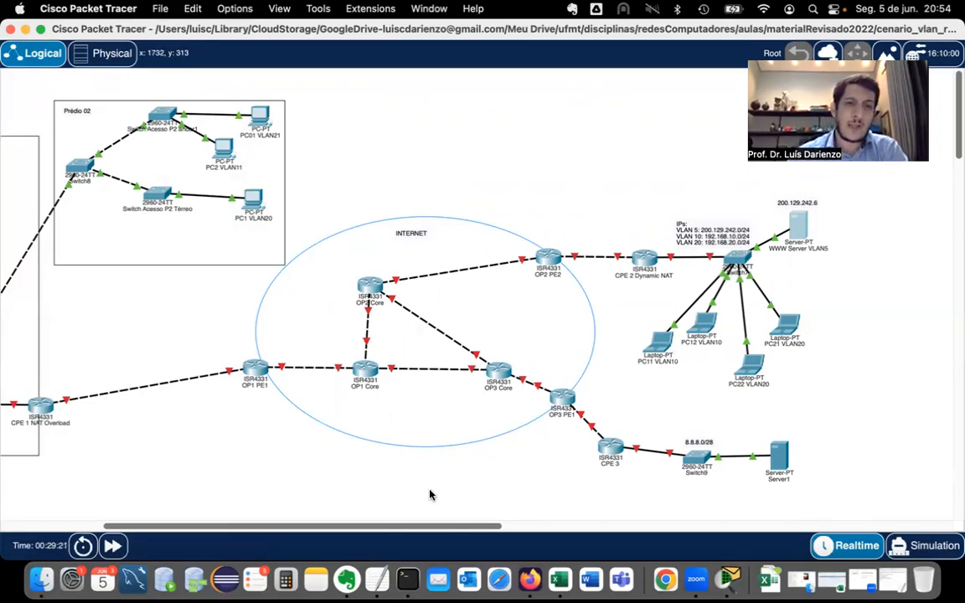
Inspect the DNS service's resource records on Server1, and close its device window
scroll(403, 517, left, 3)
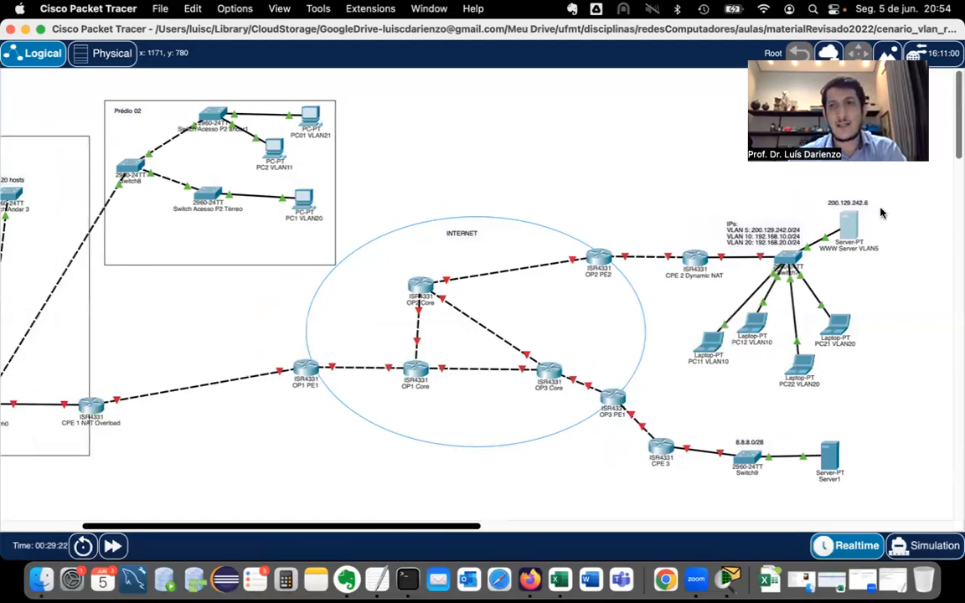
scroll(339, 335, left, 3)
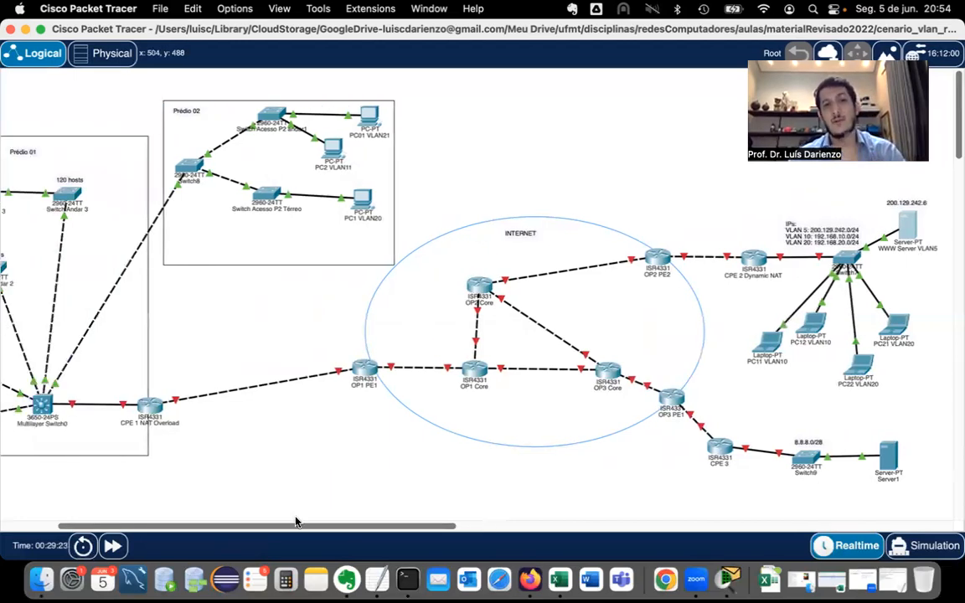
scroll(310, 526, right, 2)
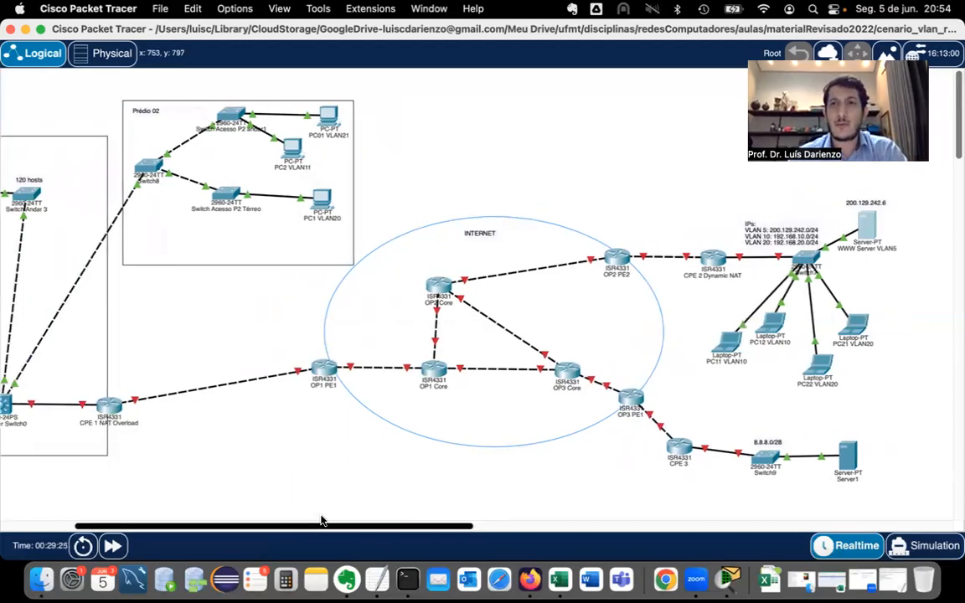
scroll(323, 516, right, 1)
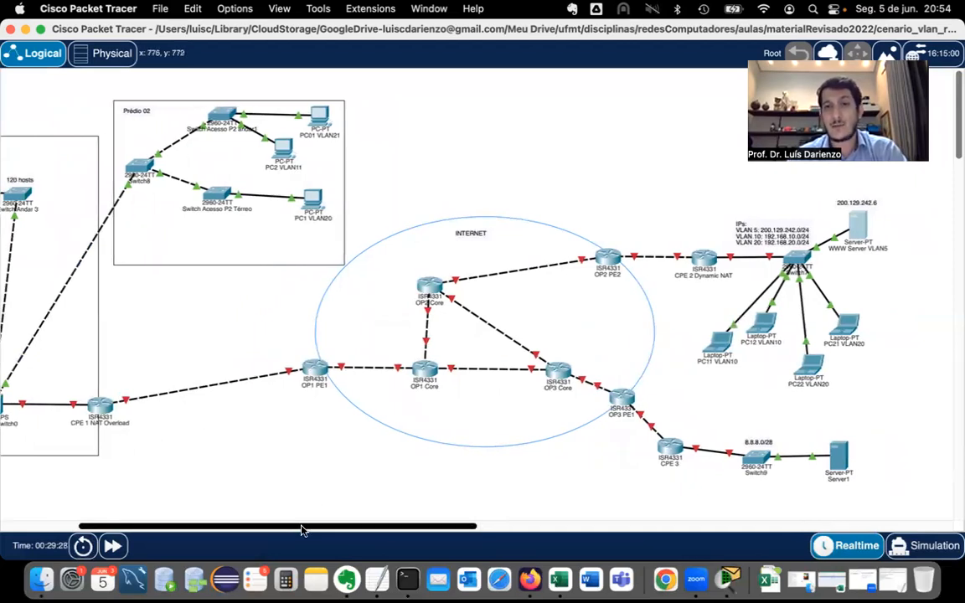
scroll(289, 452, right, 3)
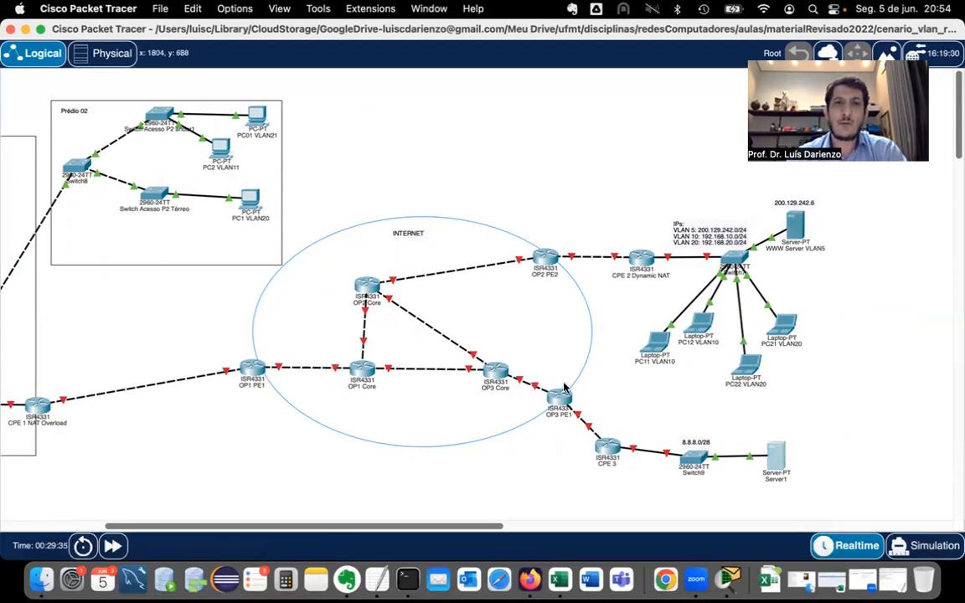
click(776, 457)
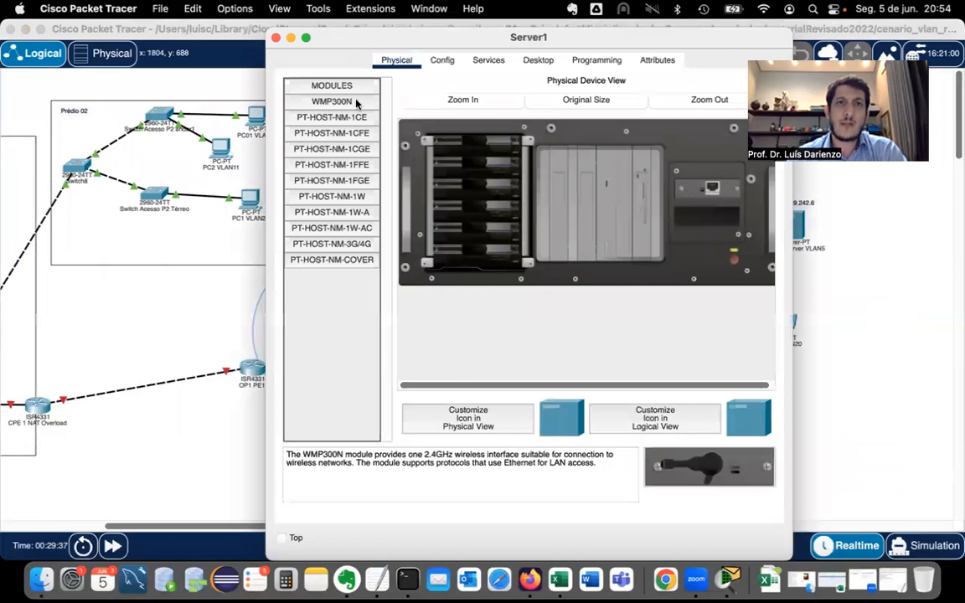
drag(436, 41, 422, 77)
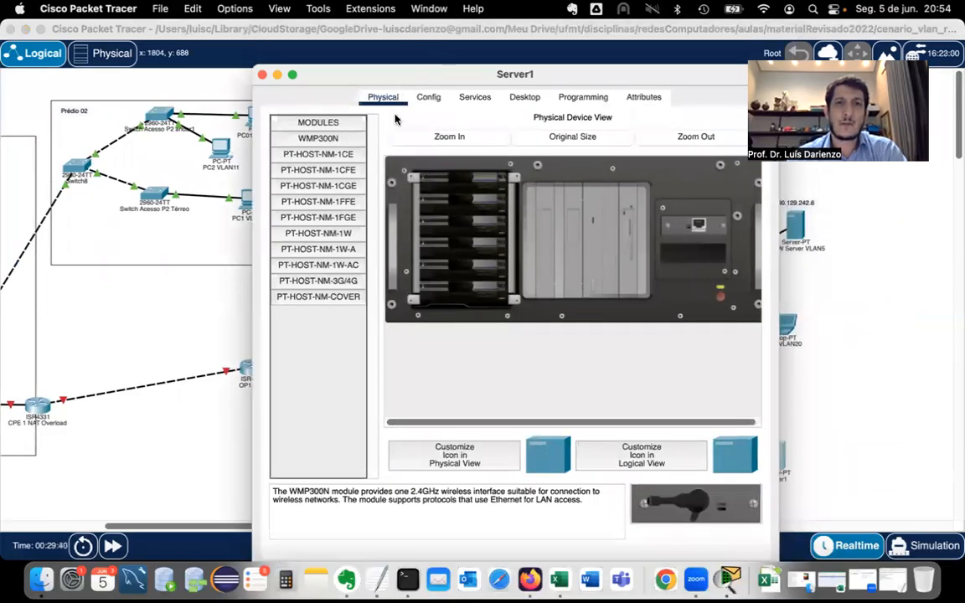
click(429, 9)
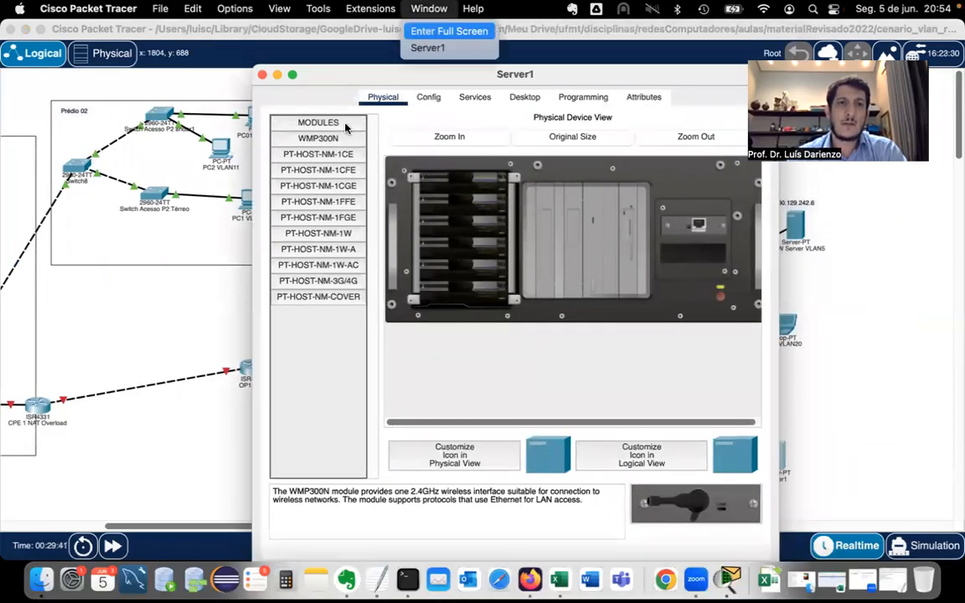
click(481, 100)
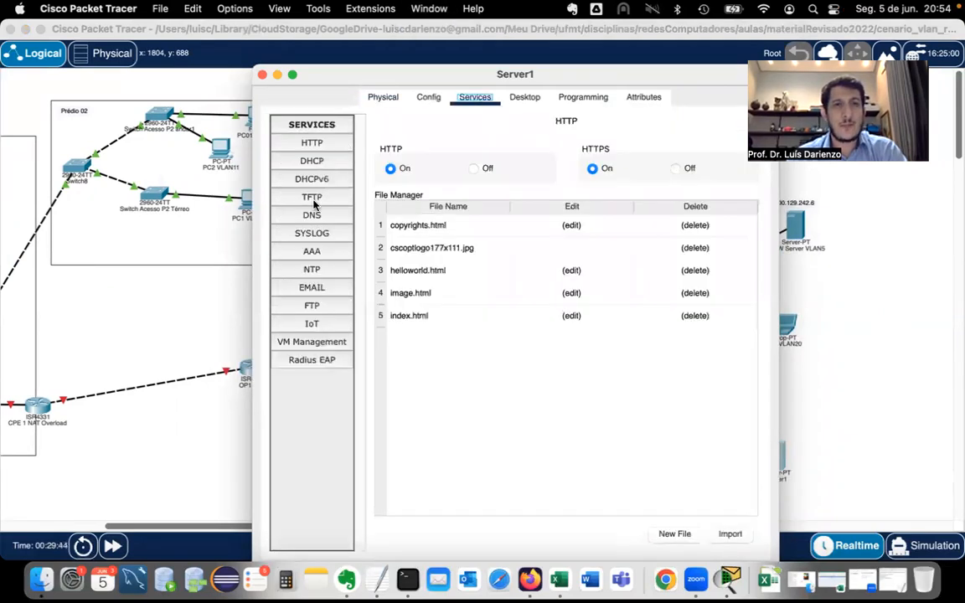
click(311, 216)
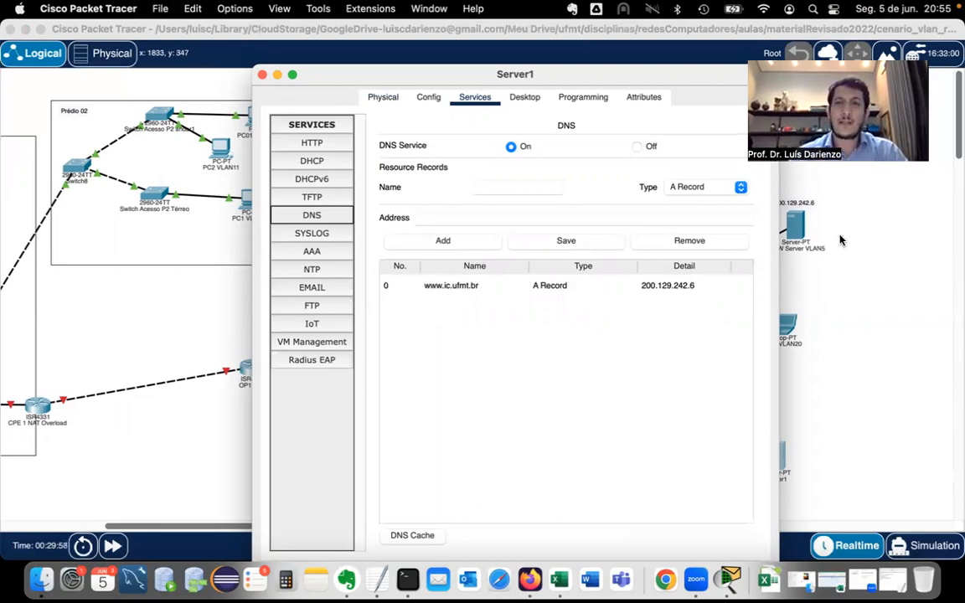
click(262, 74)
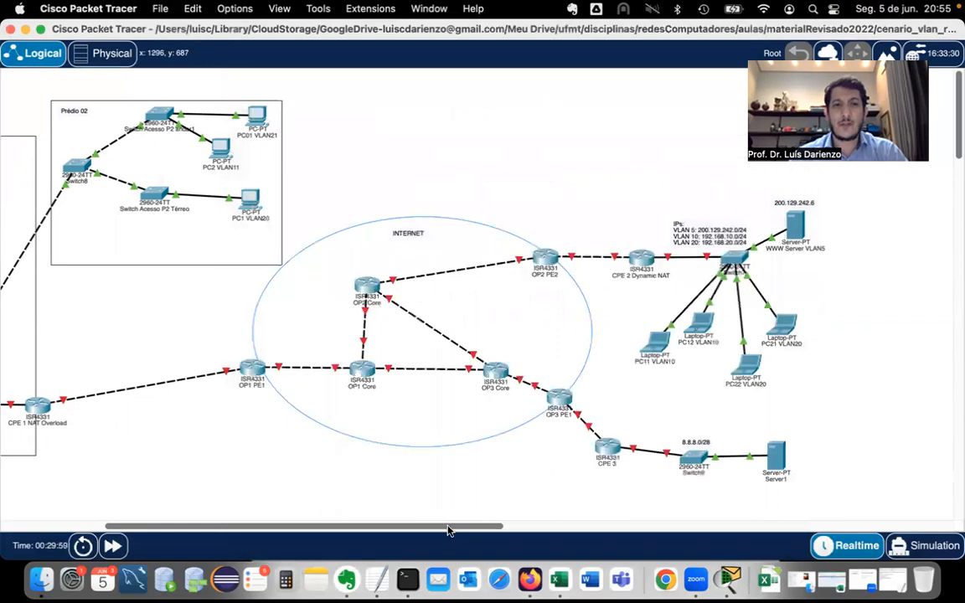
Underline the available address range 192.168.0.0/23 noted inside the Prédio 01 area
scroll(85, 328, left, 5)
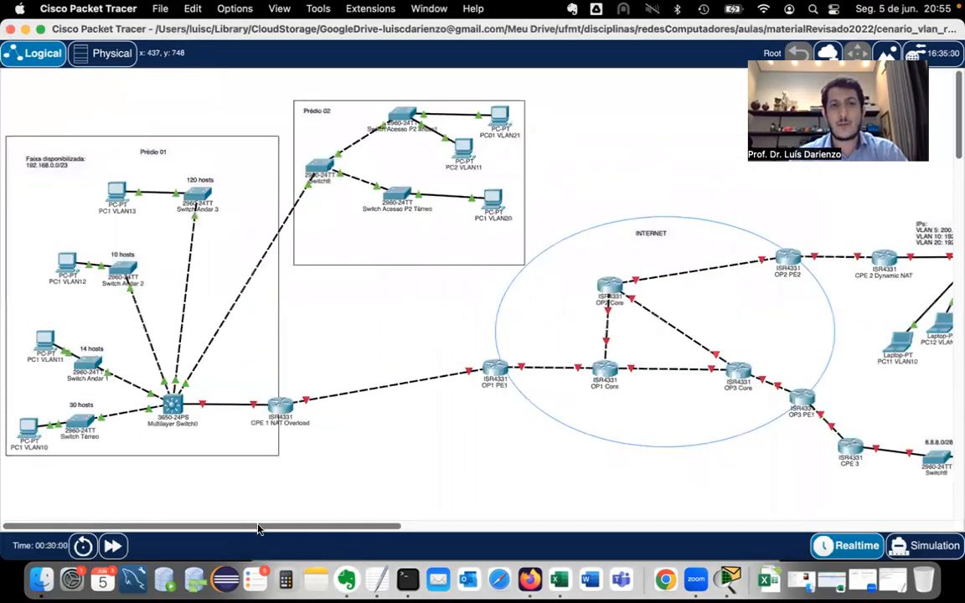
scroll(272, 477, right, 3)
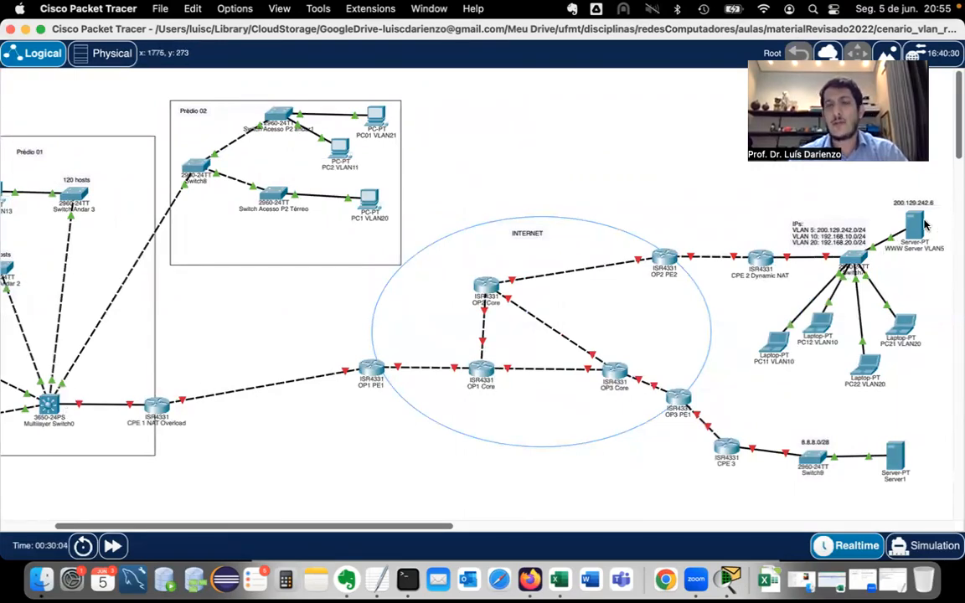
mouse_move(915, 225)
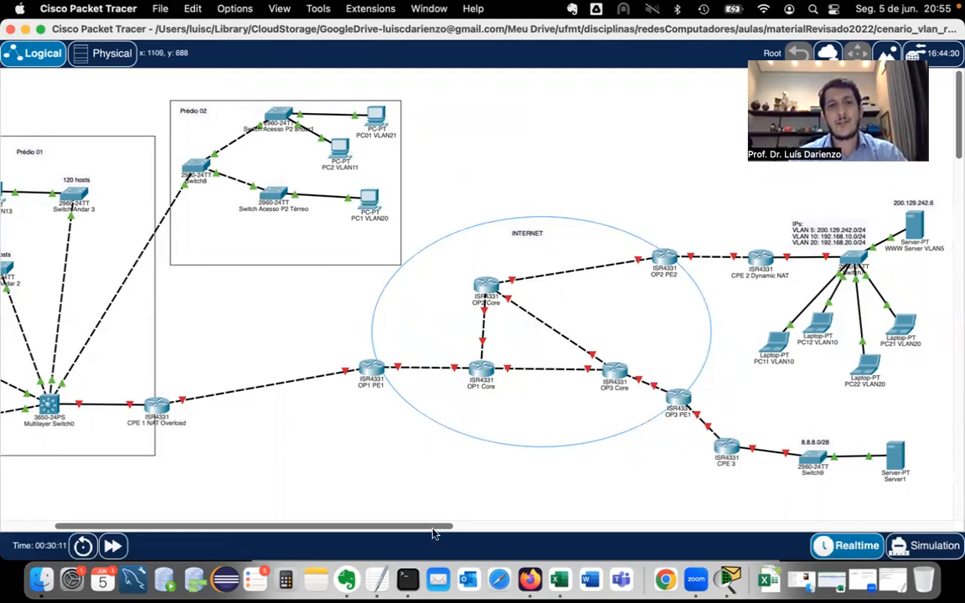
scroll(98, 304, left, 3)
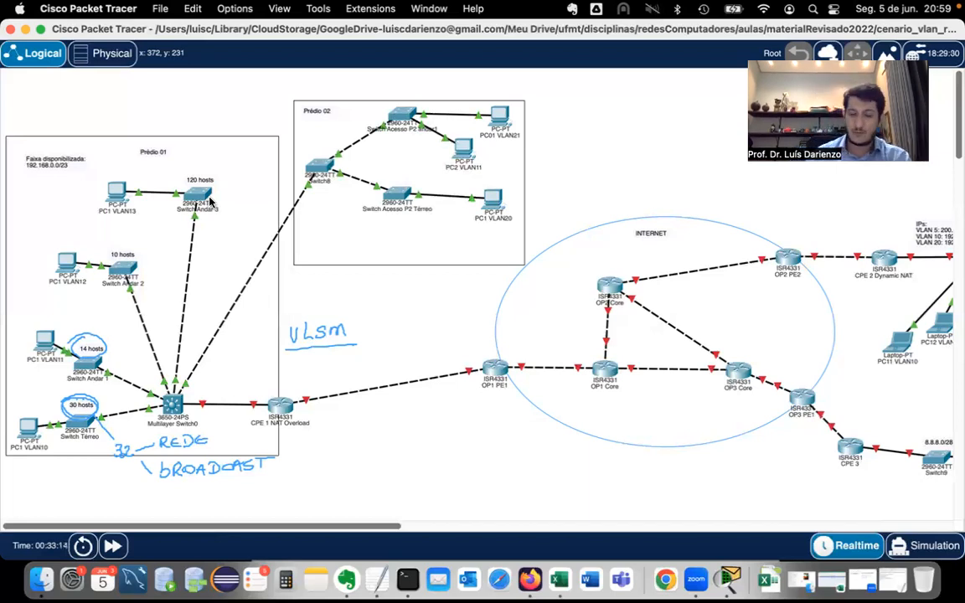
drag(23, 172, 74, 171)
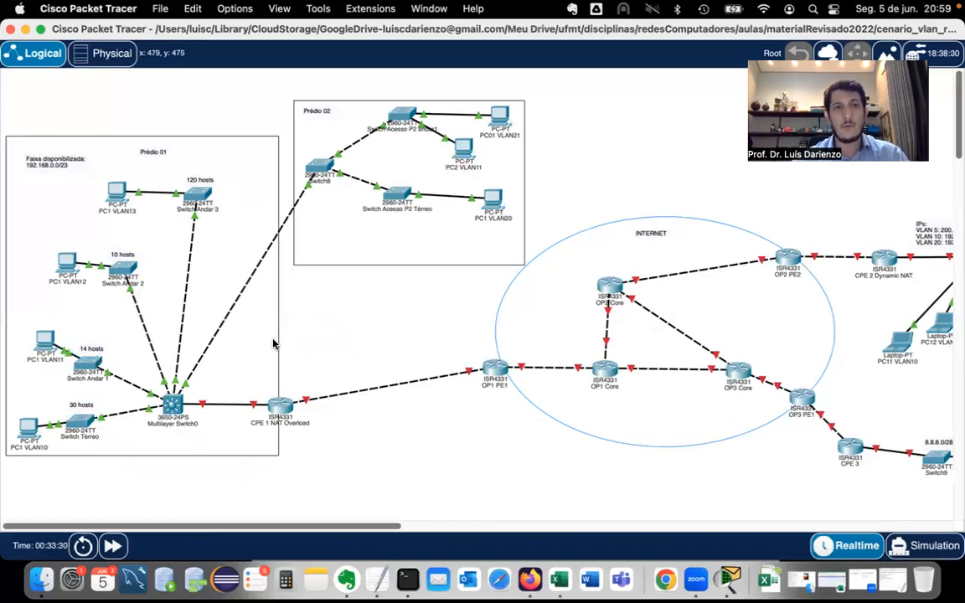
Mark a third-octet bit in the handwritten 255.255 mask row for 192.168.0.0/23 on a blank canvas area
scroll(276, 343, down, 5)
scroll(277, 343, down, 5)
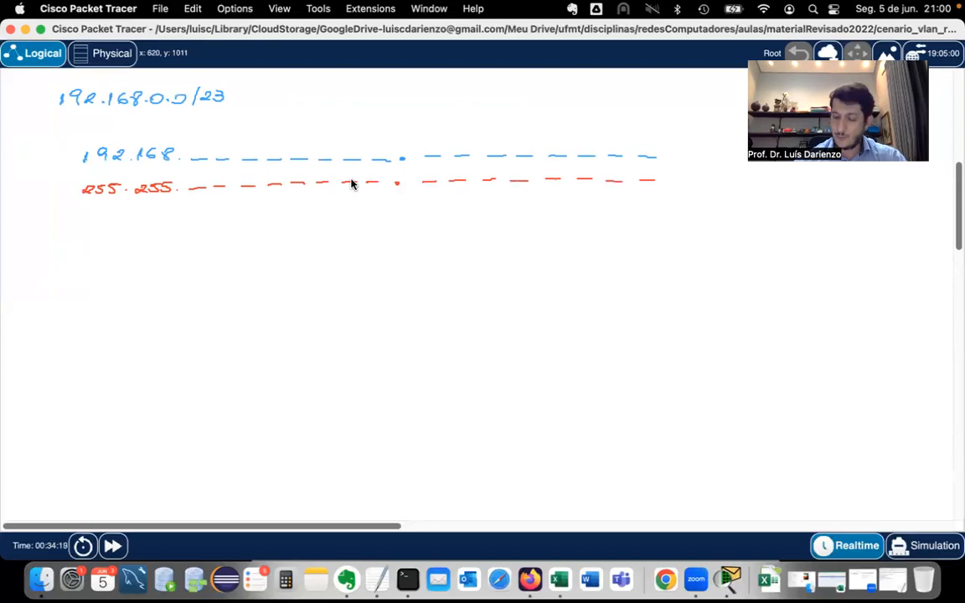
drag(344, 180, 352, 178)
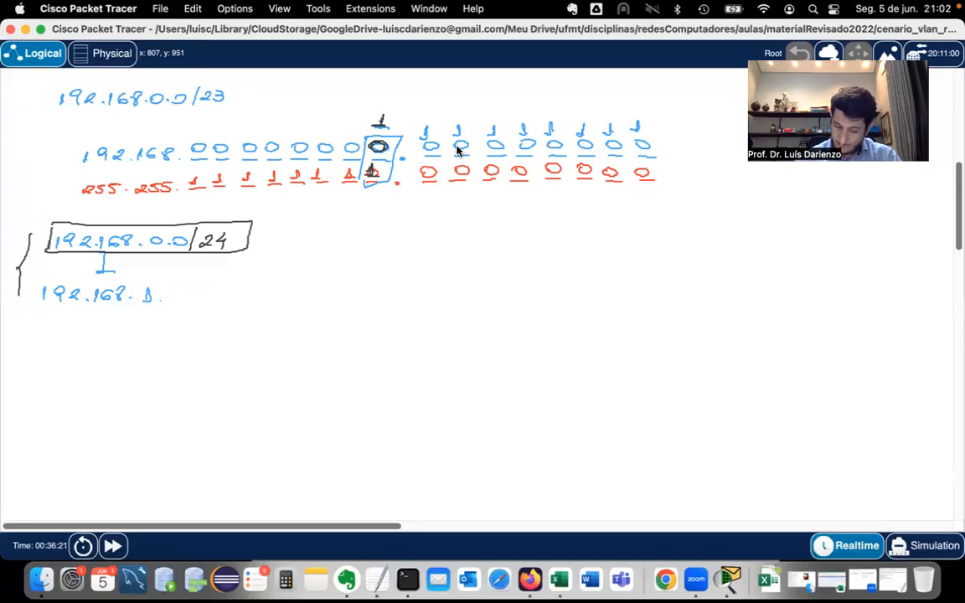
Complete the second handwritten subnet as 192.168.1.0/24, frame it, and box the third octet of both /24 subnets
drag(177, 289, 176, 290)
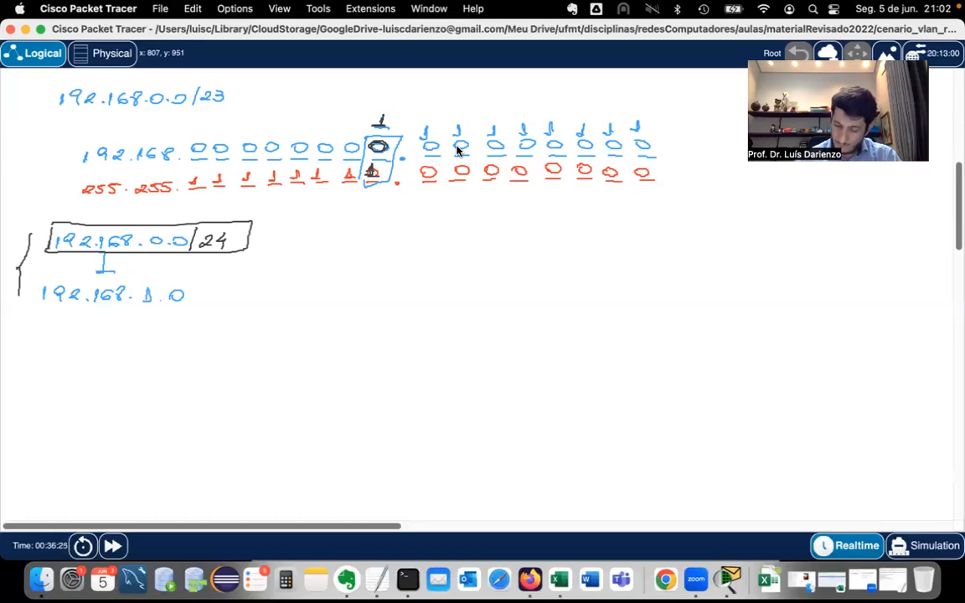
mouse_move(194, 284)
mouse_down()
mouse_move(190, 303)
mouse_move(222, 299)
mouse_up()
drag(31, 281, 31, 310)
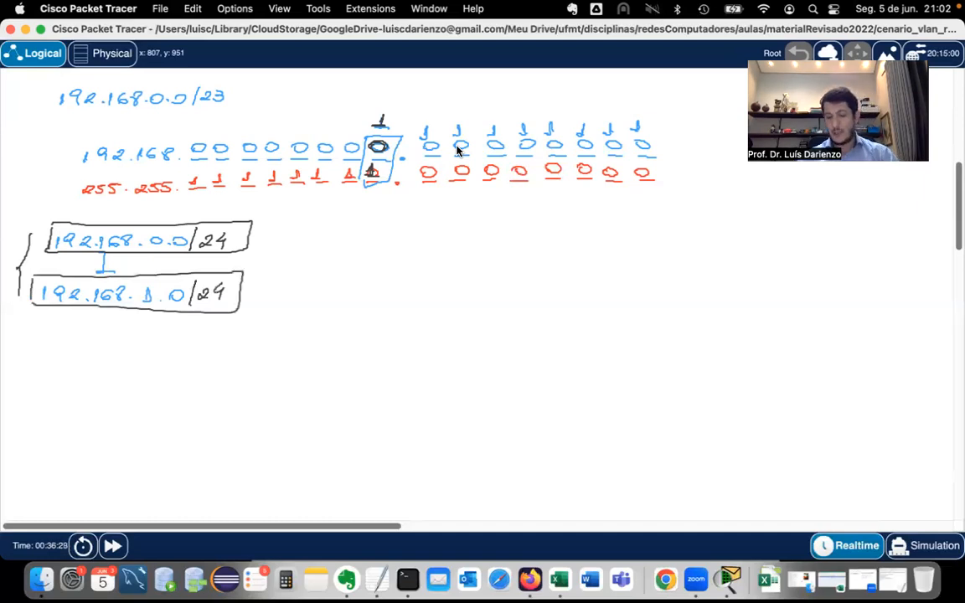
mouse_move(144, 234)
mouse_down()
mouse_move(143, 248)
mouse_move(166, 248)
mouse_up()
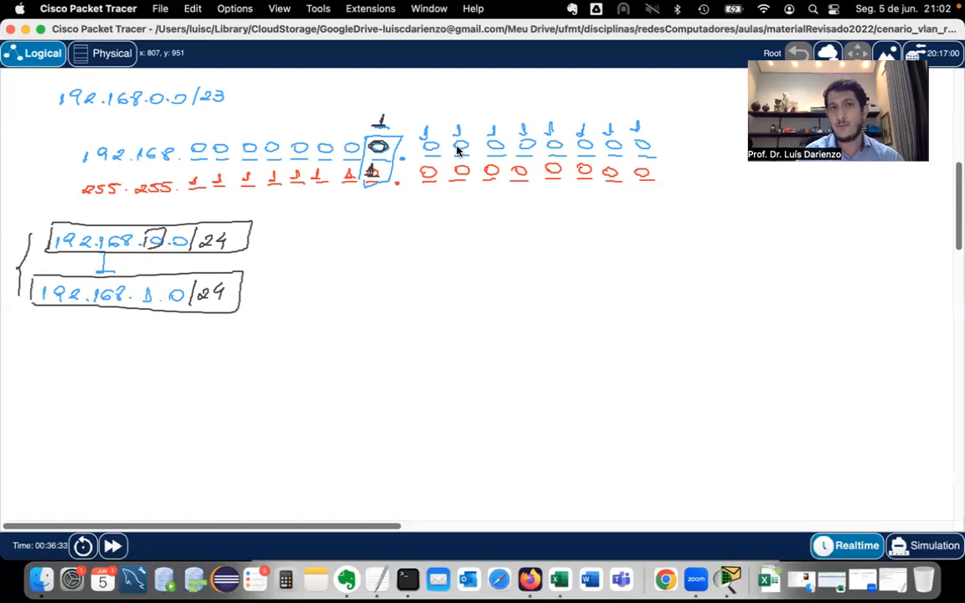
mouse_move(137, 283)
mouse_down()
mouse_move(136, 308)
mouse_move(158, 309)
mouse_up()
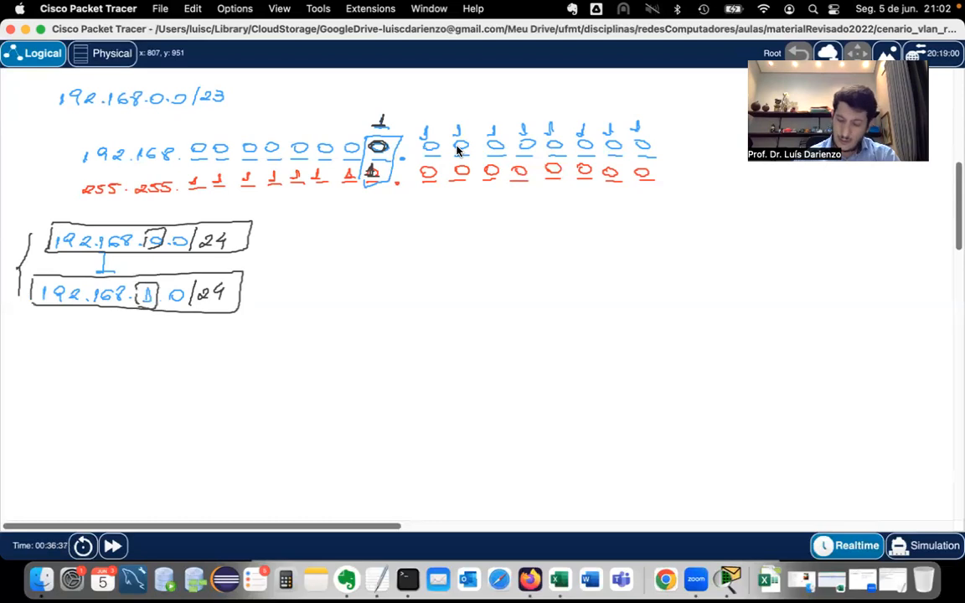
Label the 192.168.1.0/24 subnet as PRÉDIO 2 and the 192.168.0.0/24 subnet as PRÉDIO 1 by hand
mouse_move(255, 300)
mouse_down()
mouse_move(262, 287)
mouse_move(289, 286)
mouse_move(296, 299)
mouse_up()
drag(311, 290, 355, 299)
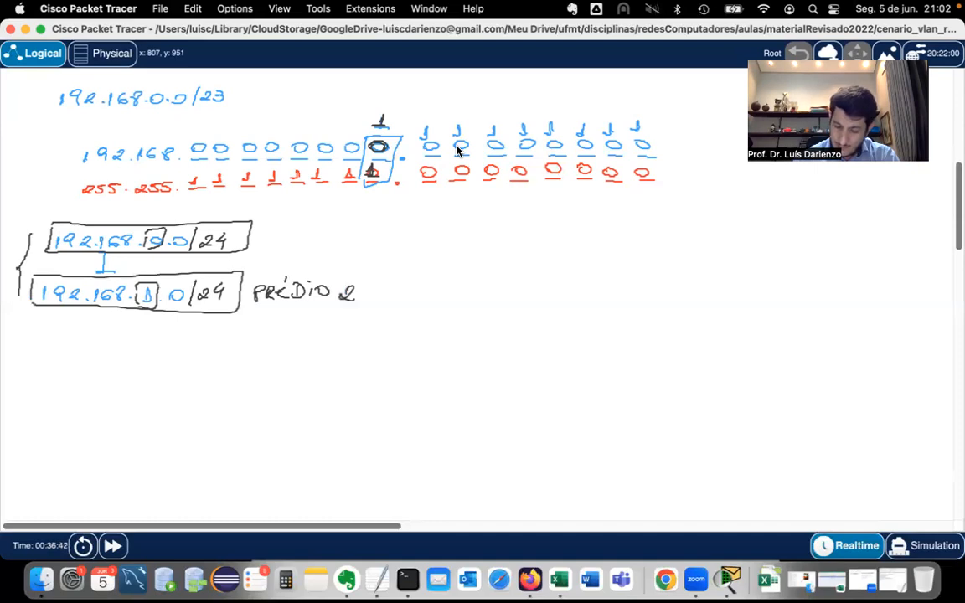
mouse_move(265, 239)
mouse_down()
mouse_move(271, 231)
mouse_move(297, 238)
mouse_move(301, 228)
mouse_up()
mouse_move(315, 228)
mouse_down()
mouse_move(315, 238)
mouse_move(328, 230)
mouse_move(342, 241)
mouse_up()
drag(269, 223, 272, 218)
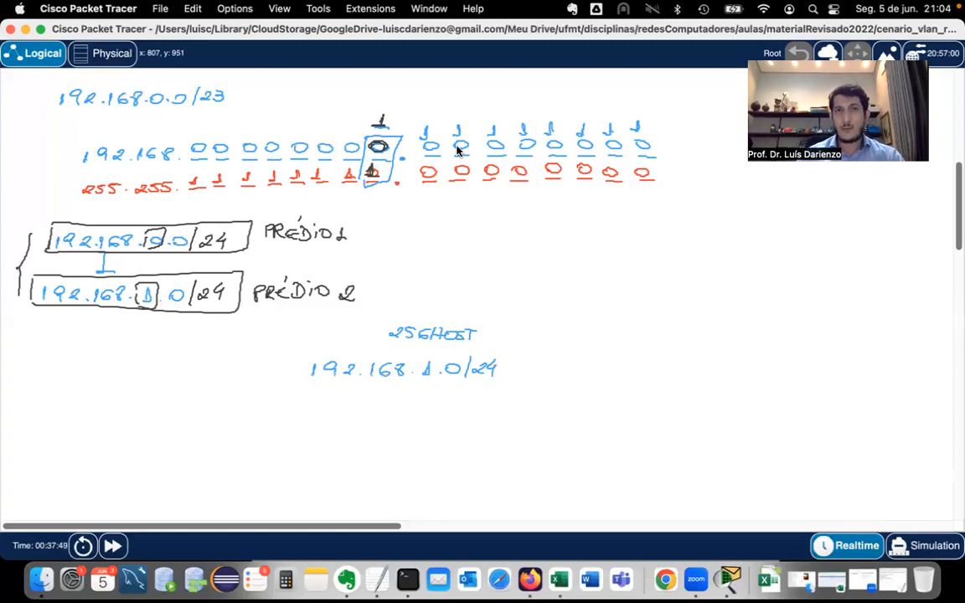
Examine the two buildings' switches and Prédio 01's host requirements alongside the handwritten subnet notes
scroll(511, 301, up, 5)
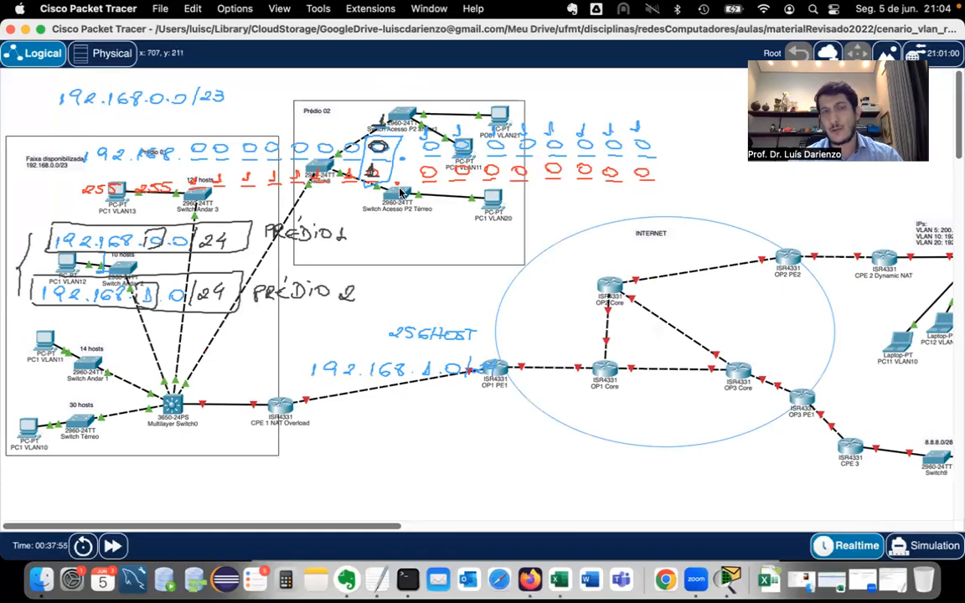
scroll(408, 276, down, 10)
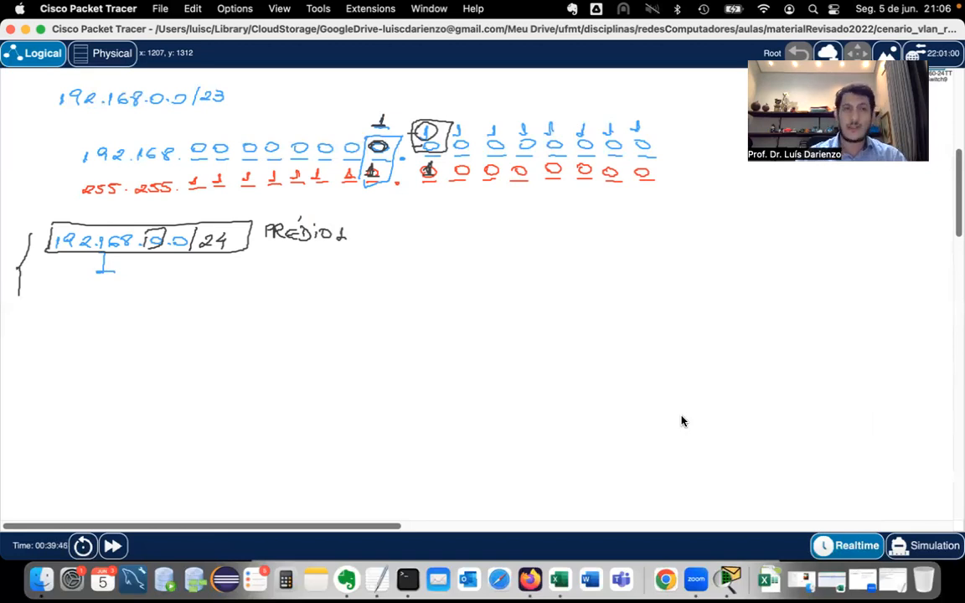
scroll(449, 295, up, 5)
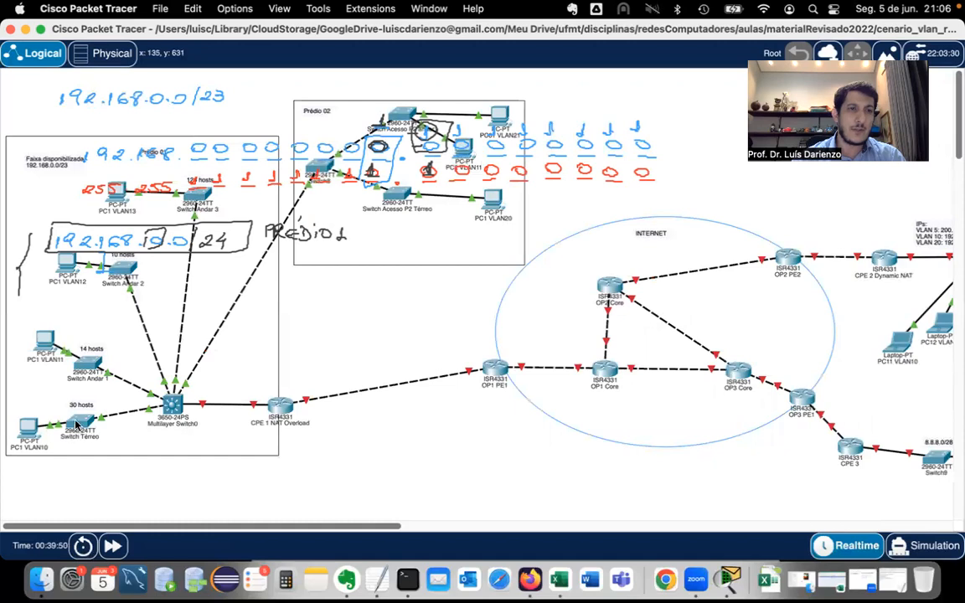
scroll(147, 345, down, 7)
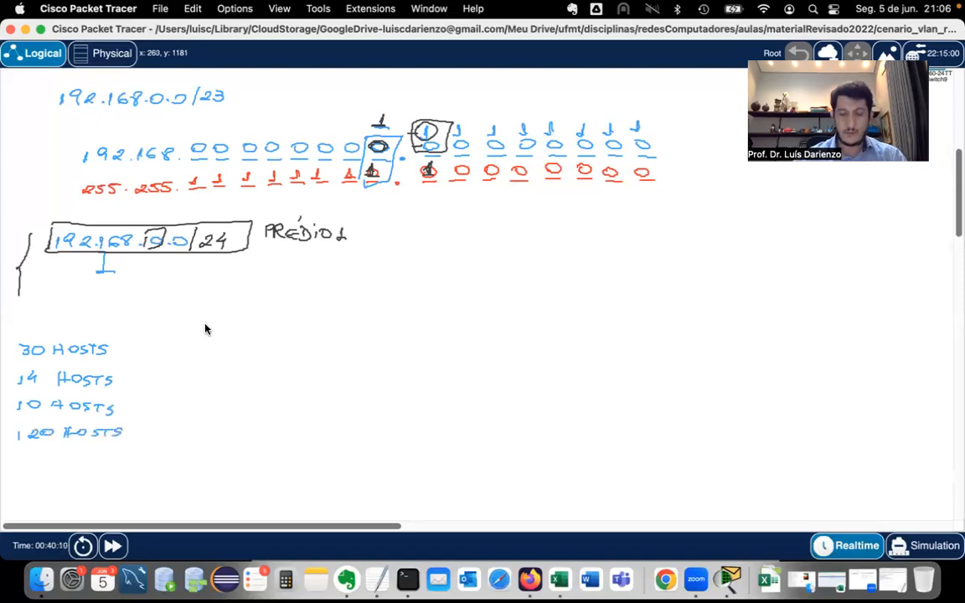
scroll(198, 318, down, 5)
scroll(198, 317, down, 8)
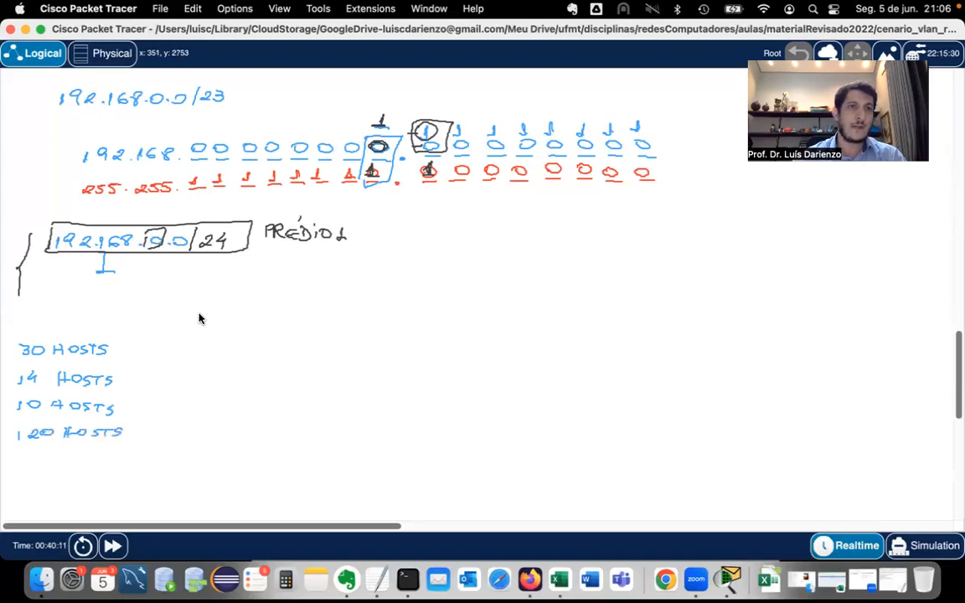
scroll(200, 319, up, 14)
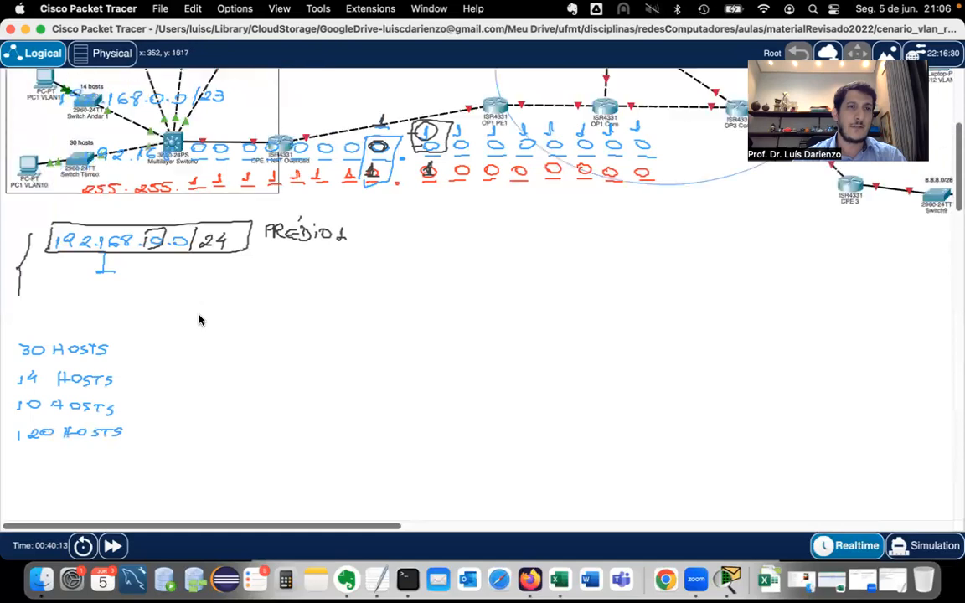
scroll(67, 335, up, 2)
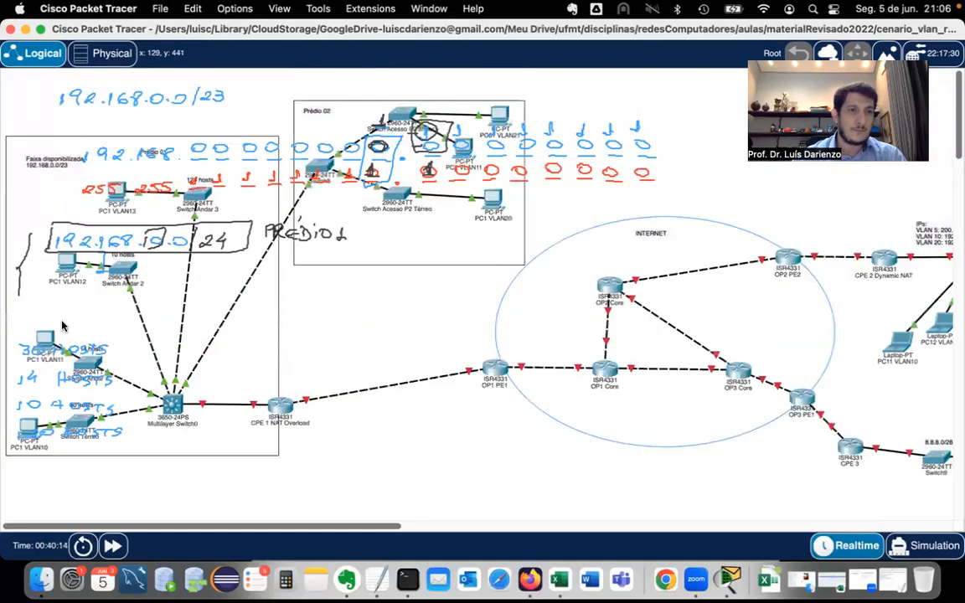
Handwrite 192.168.0.0/24 with 256 above it in blue, beside the list of host requirements on the blank canvas area
scroll(62, 393, down, 1)
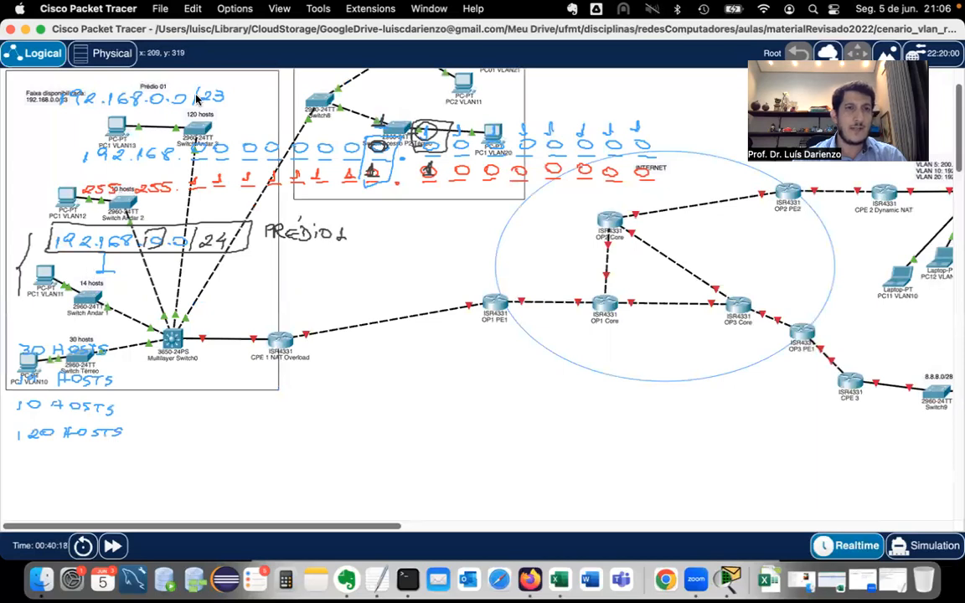
scroll(199, 247, down, 5)
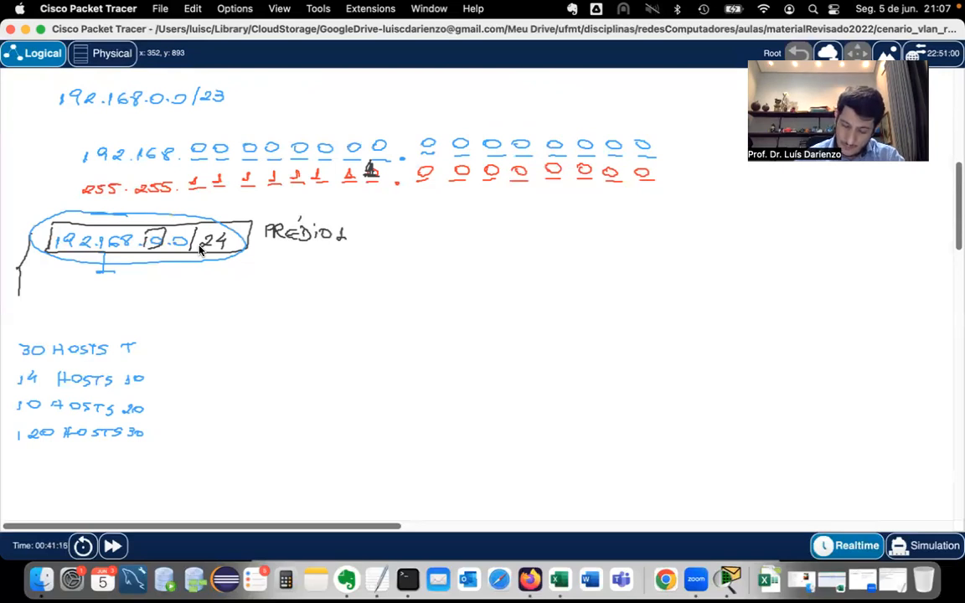
mouse_move(198, 370)
mouse_down()
mouse_move(199, 384)
mouse_move(273, 372)
mouse_move(310, 372)
mouse_move(320, 383)
mouse_up()
click(243, 380)
click(280, 378)
click(301, 379)
drag(329, 373, 349, 379)
drag(244, 333, 265, 342)
drag(282, 330, 278, 339)
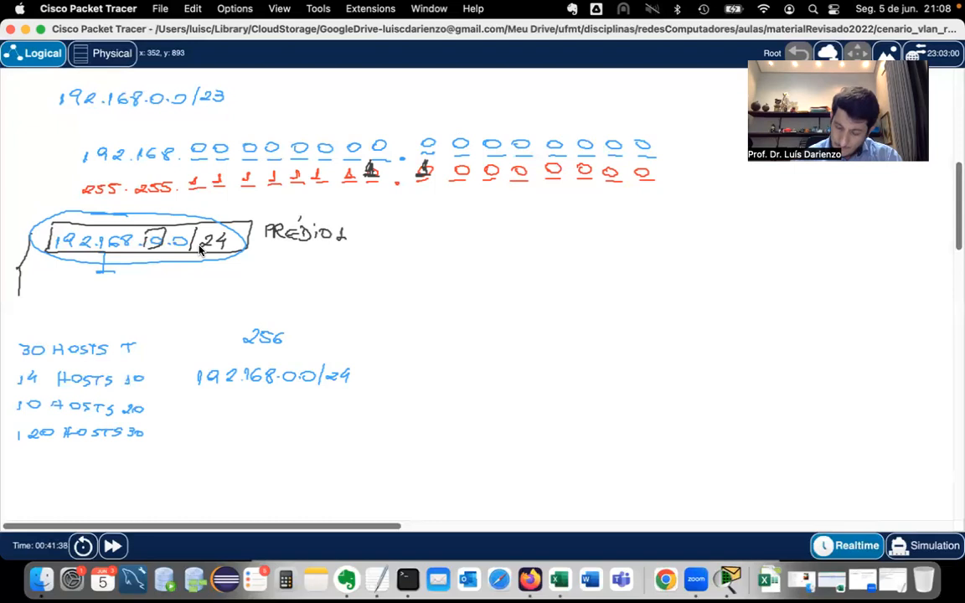
Draw a red branch from 192.168.0.0/24 and handwrite its first subnet as 192.168.0.0/25
mouse_move(354, 373)
mouse_down()
mouse_move(406, 340)
mouse_move(469, 337)
mouse_up()
click(442, 338)
drag(480, 330, 516, 331)
click(505, 338)
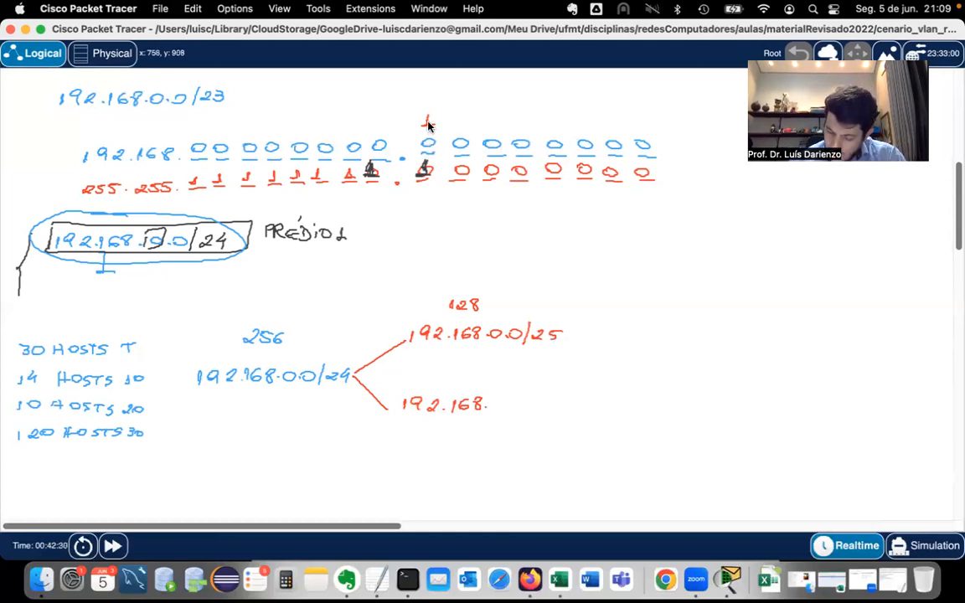
Complete the second handwritten /25 subnet as 192.168.128.0/25 and underline the 120-host requirement in red
mouse_move(501, 399)
mouse_down()
mouse_move(500, 411)
mouse_move(546, 399)
mouse_up()
click(537, 407)
mouse_move(560, 396)
mouse_down()
mouse_move(553, 410)
mouse_move(581, 408)
mouse_up()
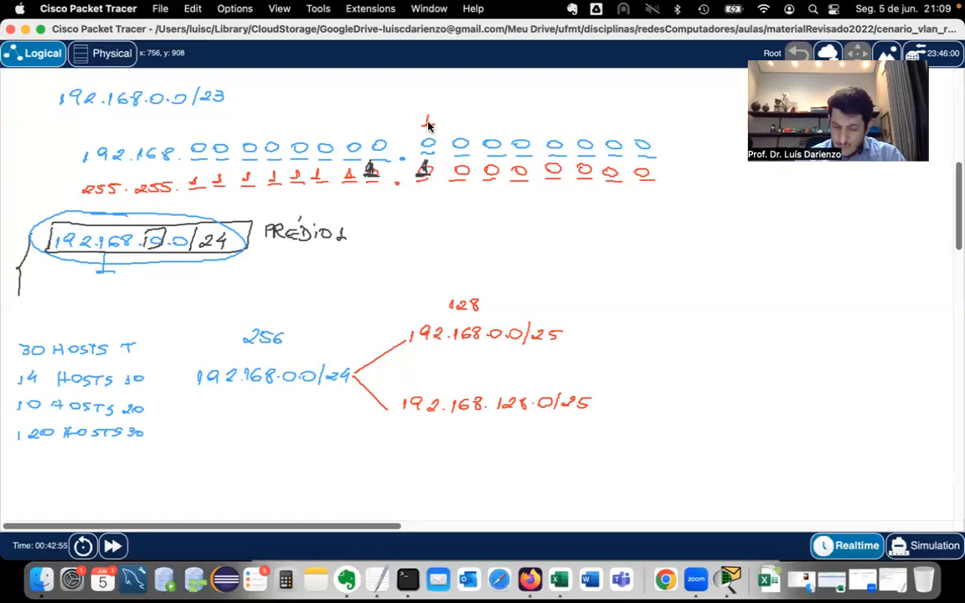
drag(14, 443, 46, 440)
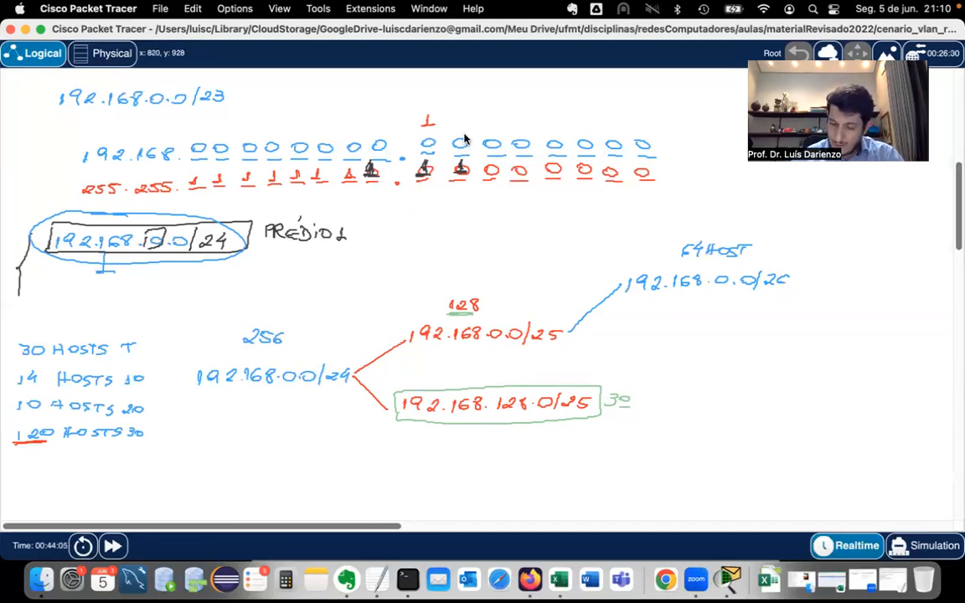
Strike out the first fourth-octet bit mark, write 1 above the second bit, and branch 192.168.0.0/25 to 192.168.0.64/26
drag(418, 120, 439, 120)
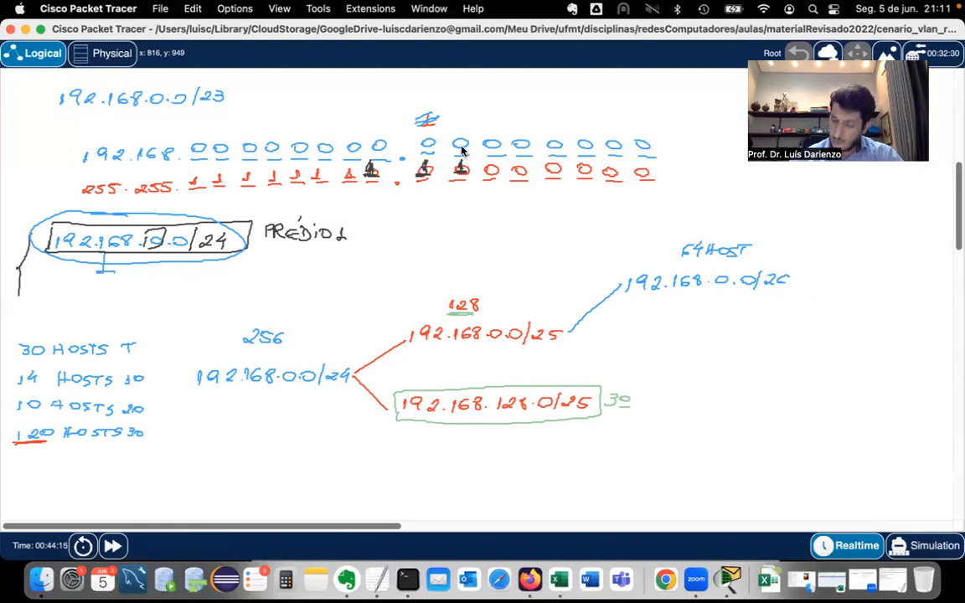
drag(457, 126, 464, 133)
drag(569, 331, 624, 341)
drag(633, 334, 643, 344)
drag(648, 336, 657, 344)
drag(664, 342, 677, 345)
drag(690, 333, 687, 343)
drag(700, 334, 709, 343)
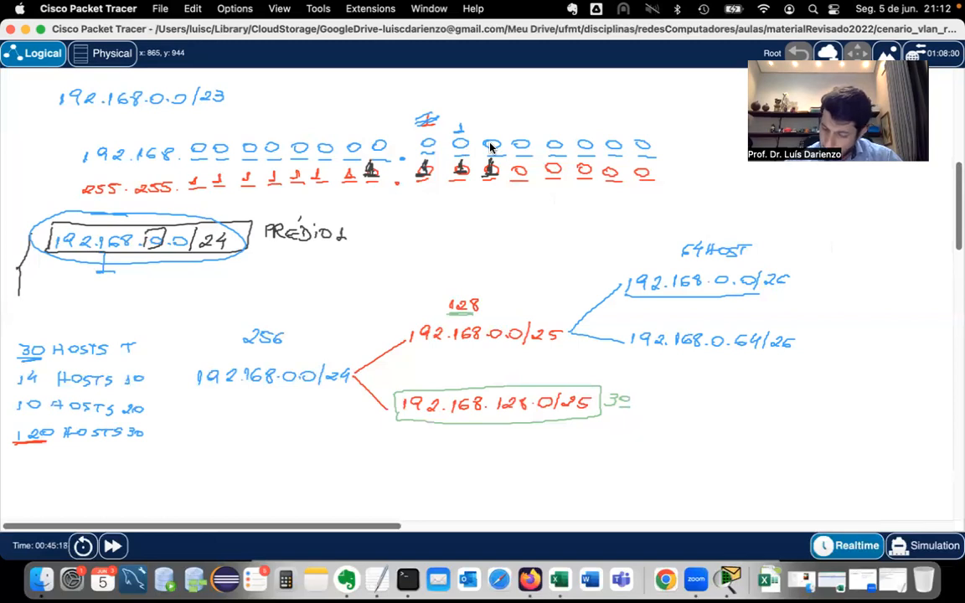
drag(794, 281, 842, 255)
mouse_move(854, 245)
mouse_down()
mouse_move(851, 254)
mouse_move(870, 251)
mouse_up()
drag(876, 240, 875, 250)
mouse_move(890, 239)
mouse_down()
mouse_move(885, 248)
mouse_move(897, 243)
mouse_up()
click(905, 250)
click(923, 250)
drag(915, 242, 929, 249)
drag(939, 241, 943, 251)
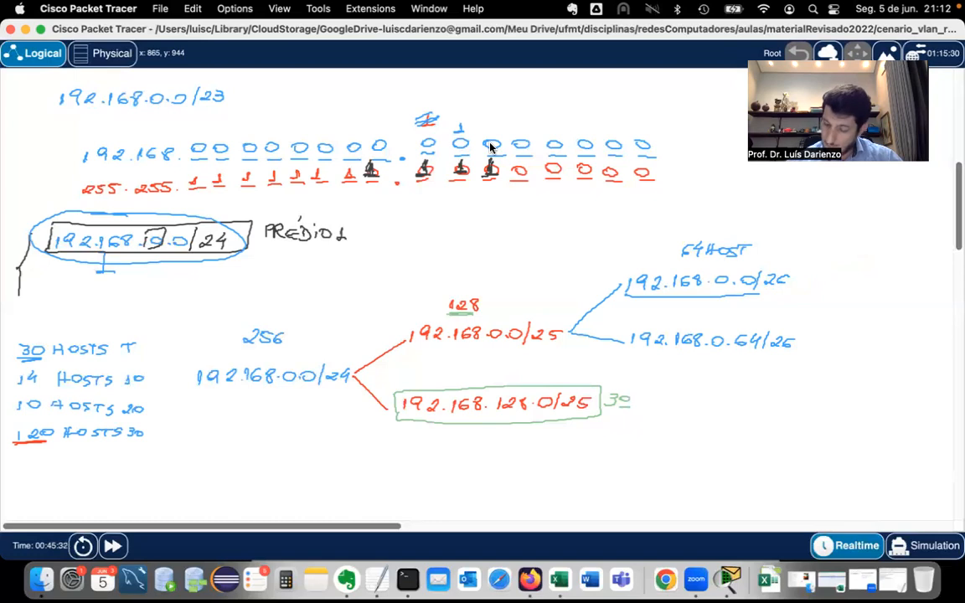
Draw a red branch from 192.168.0.0/26 to a handwritten 192.168.0.0/27 and write 32 above it
mouse_move(790, 279)
mouse_down()
mouse_move(809, 262)
mouse_move(823, 269)
mouse_up()
click(841, 267)
mouse_move(829, 259)
mouse_down()
mouse_move(847, 266)
mouse_move(906, 258)
mouse_up()
click(876, 264)
click(897, 265)
drag(921, 255, 916, 266)
drag(925, 256, 933, 266)
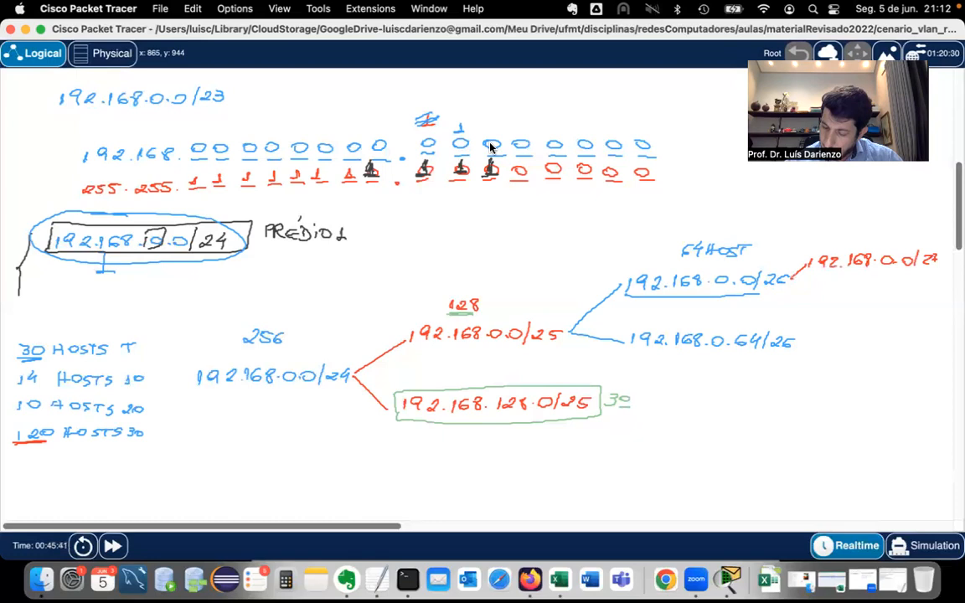
mouse_move(847, 227)
mouse_down()
mouse_move(849, 238)
mouse_move(869, 238)
mouse_up()
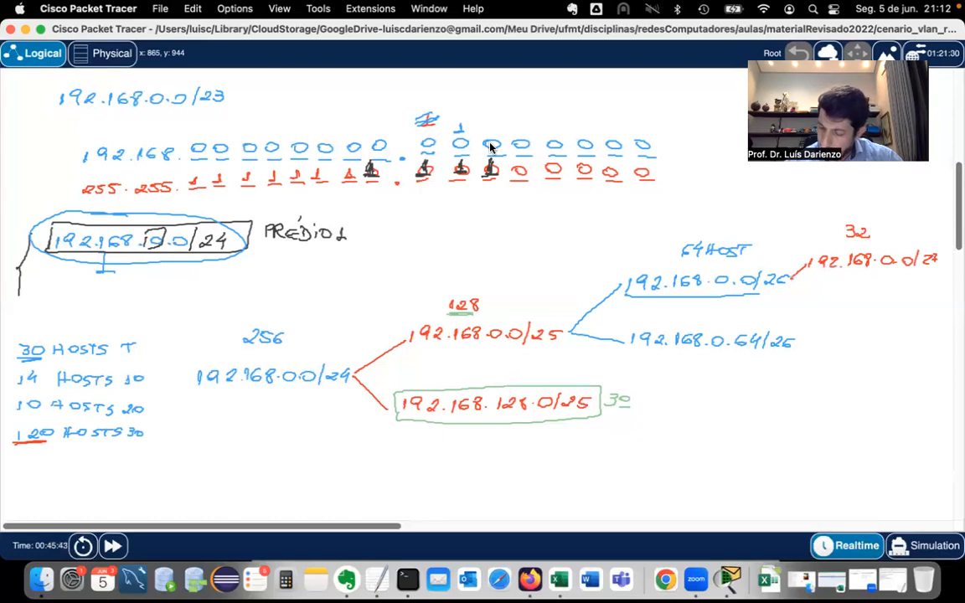
Branch 192.168.0.0/26 to a second subnet, 192.168.0.32/27, underlining the first two fourth-octet bits and marking the third as 1
mouse_move(808, 288)
mouse_down()
mouse_move(824, 301)
mouse_move(890, 293)
mouse_up()
click(847, 300)
click(881, 299)
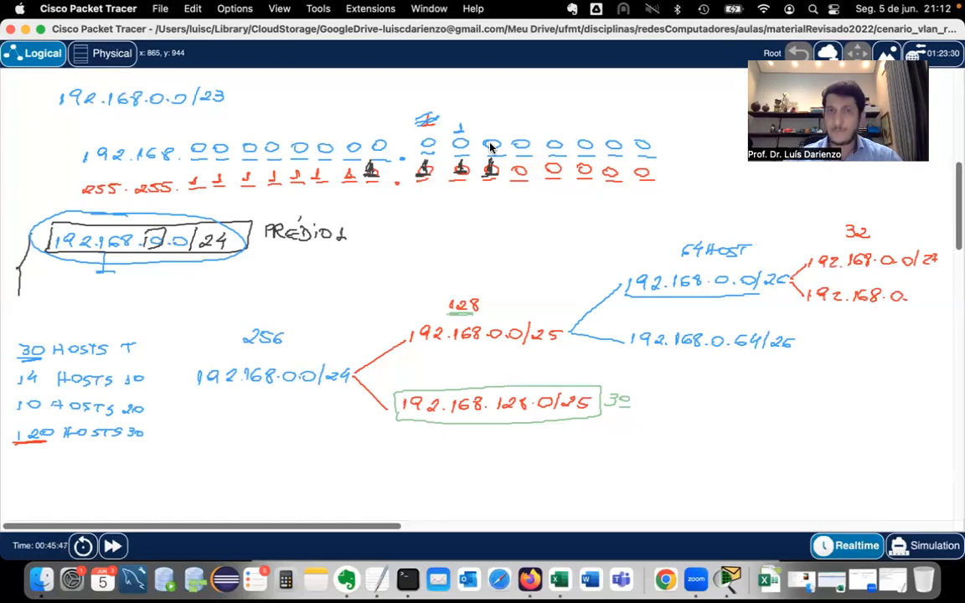
click(904, 298)
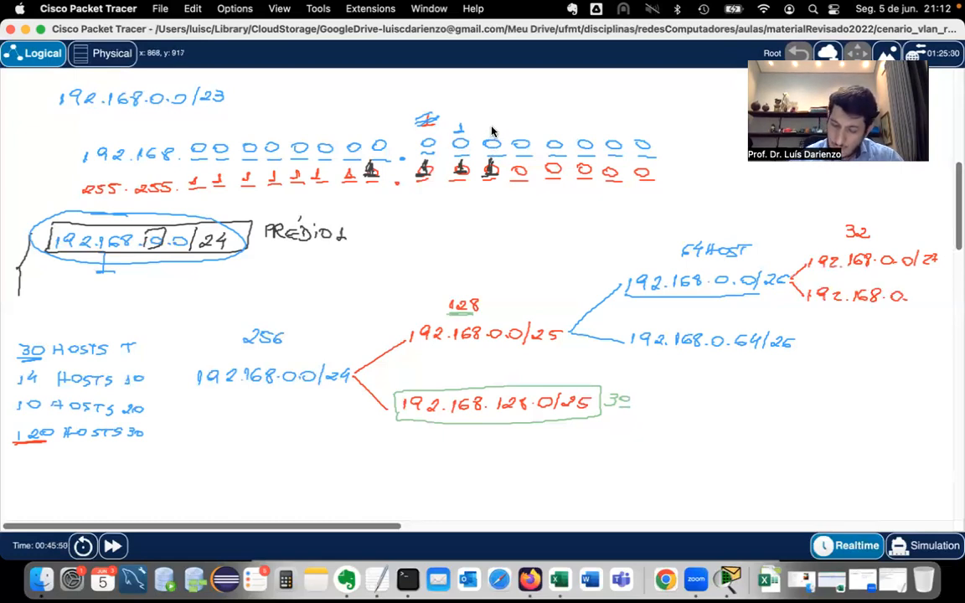
drag(420, 153, 467, 153)
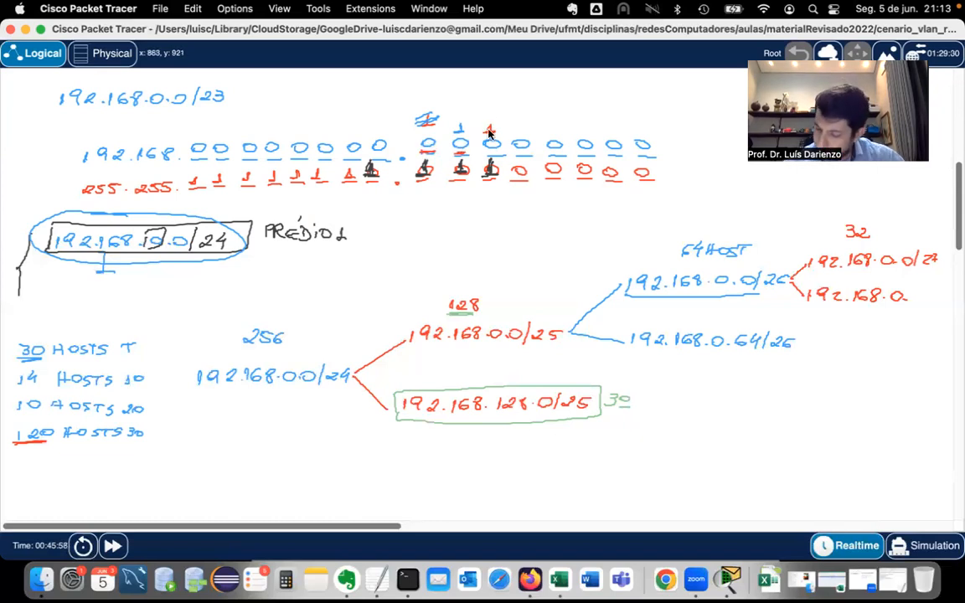
mouse_move(914, 291)
mouse_down()
mouse_move(913, 300)
mouse_move(947, 301)
mouse_up()
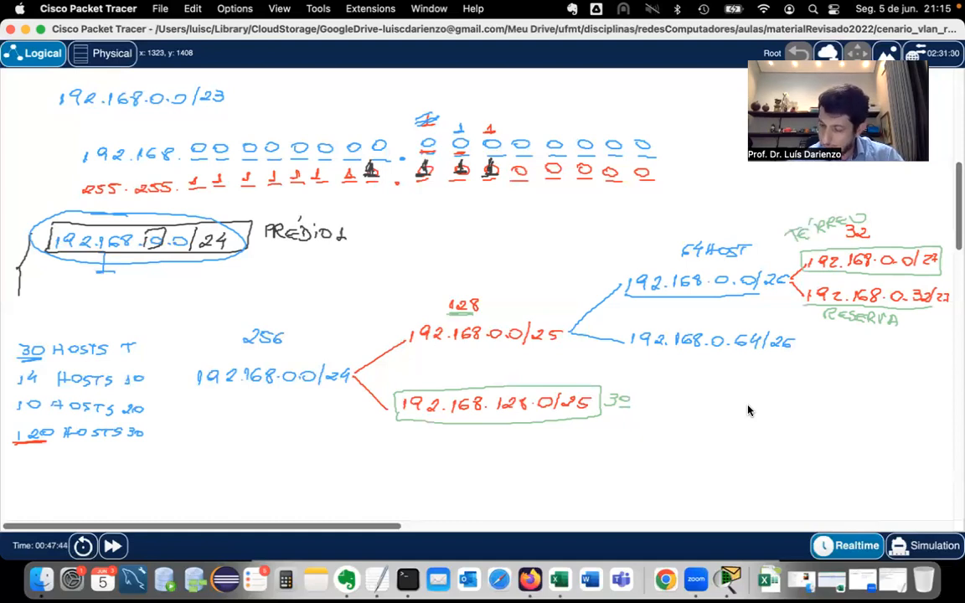
Branch 192.168.0.64/26 in red to its first handwritten subnet, 192.168.0.64/27
mouse_move(814, 340)
mouse_down()
mouse_move(801, 348)
mouse_move(809, 357)
mouse_move(897, 338)
mouse_move(942, 344)
mouse_up()
click(905, 345)
drag(943, 337, 946, 345)
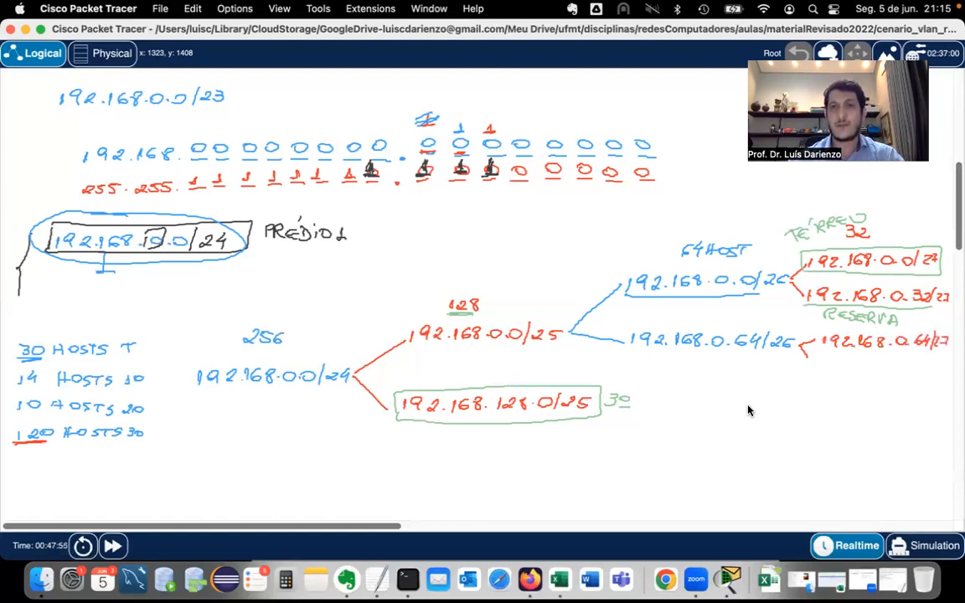
Replace the second fourth-octet address bit with a red 1 and write the second subnet of 192.168.0.64/26 as 192.168.0.96/27
click(460, 134)
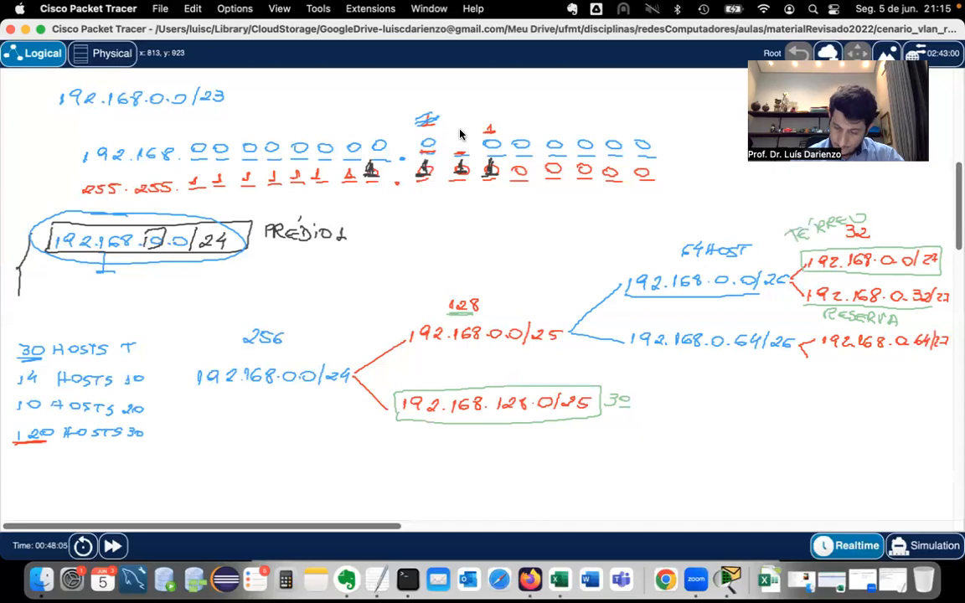
drag(459, 136, 460, 148)
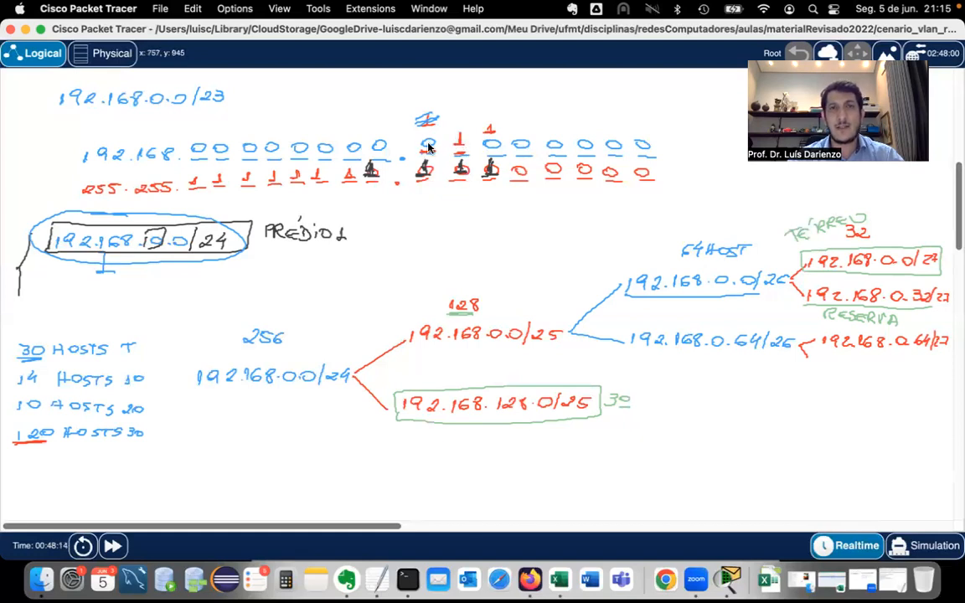
drag(459, 134, 458, 148)
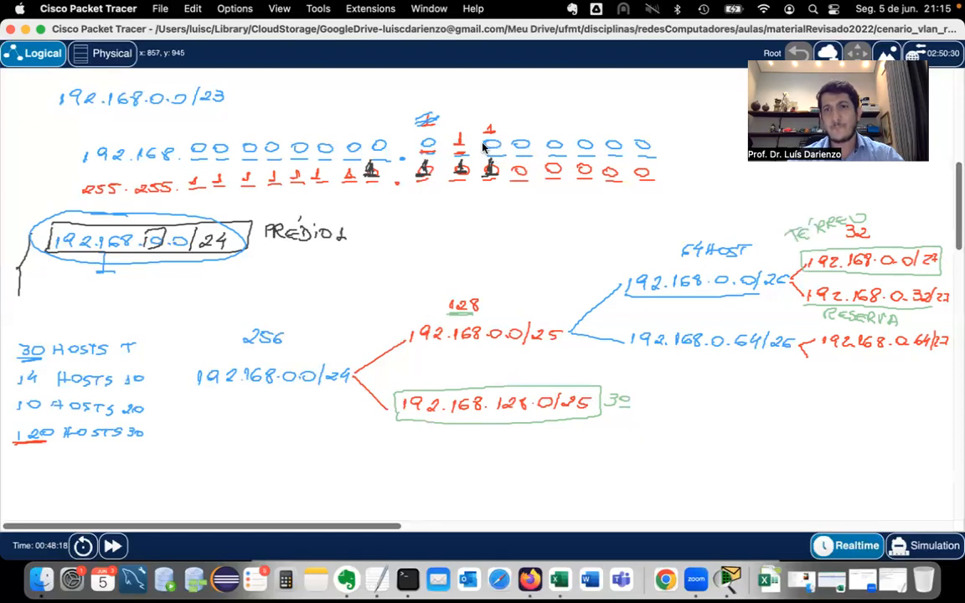
mouse_move(813, 357)
mouse_down()
mouse_move(825, 368)
mouse_move(884, 362)
mouse_up()
click(873, 370)
click(896, 369)
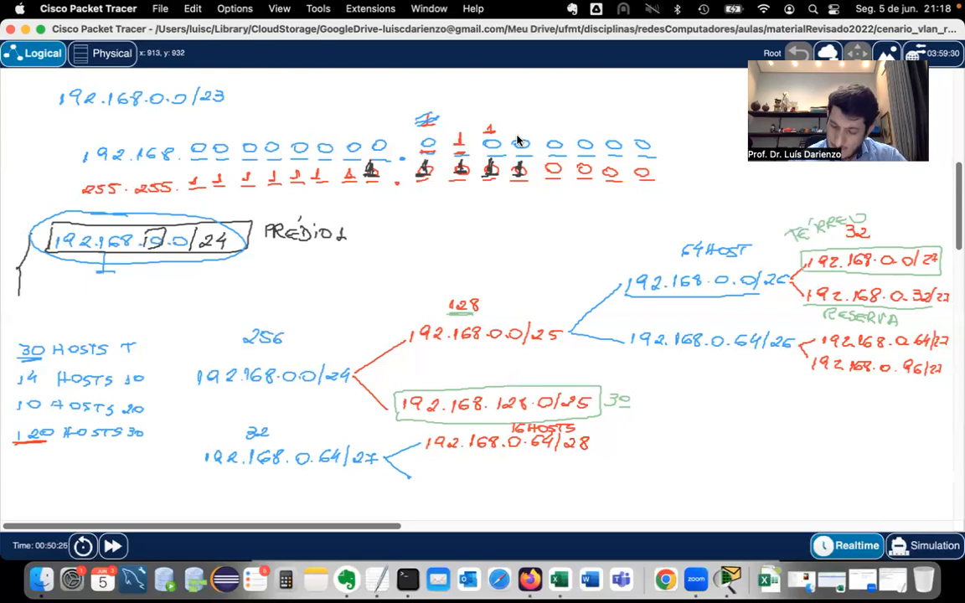
Write 1 above the fourth bit of the last octet and add 192.168.0.80/28 as the second subnet of 192.168.0.64/27
drag(516, 125, 526, 130)
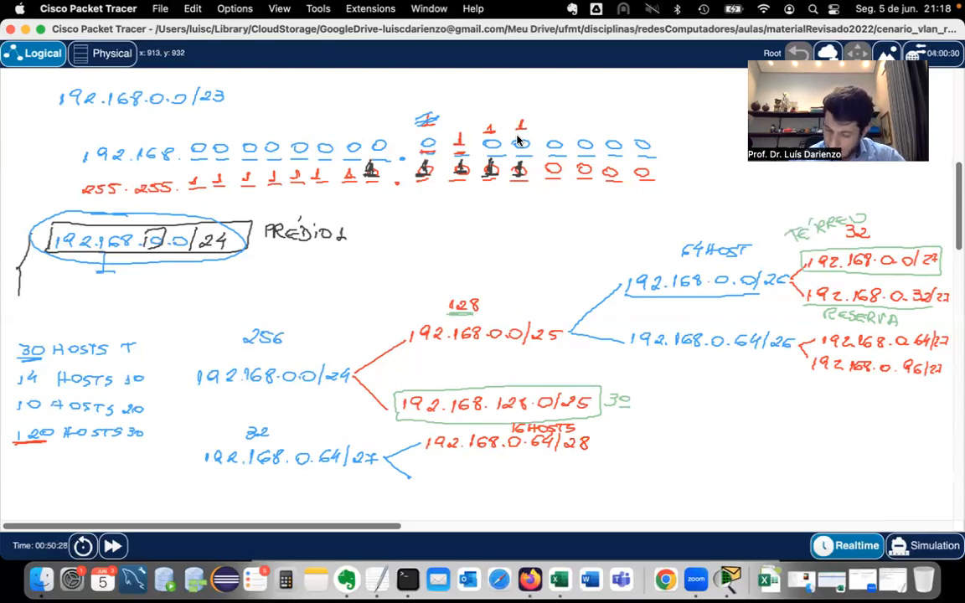
drag(422, 472, 426, 483)
mouse_move(439, 469)
mouse_down()
mouse_move(441, 482)
mouse_move(457, 480)
mouse_up()
click(462, 478)
drag(473, 469, 480, 477)
click(503, 475)
drag(495, 469, 514, 470)
click(523, 477)
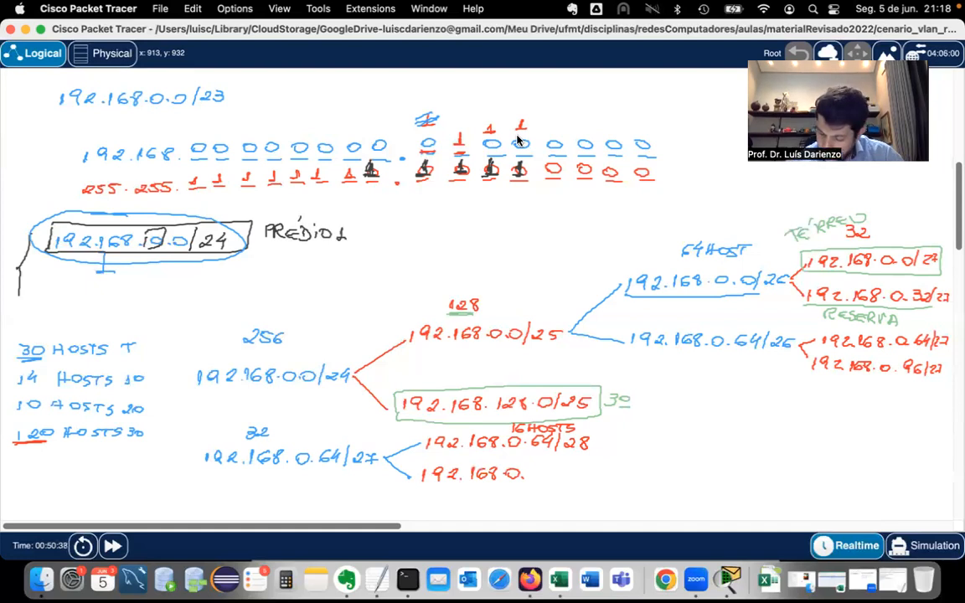
mouse_move(543, 470)
mouse_down()
mouse_move(541, 479)
mouse_move(554, 472)
mouse_move(566, 481)
mouse_move(594, 471)
mouse_up()
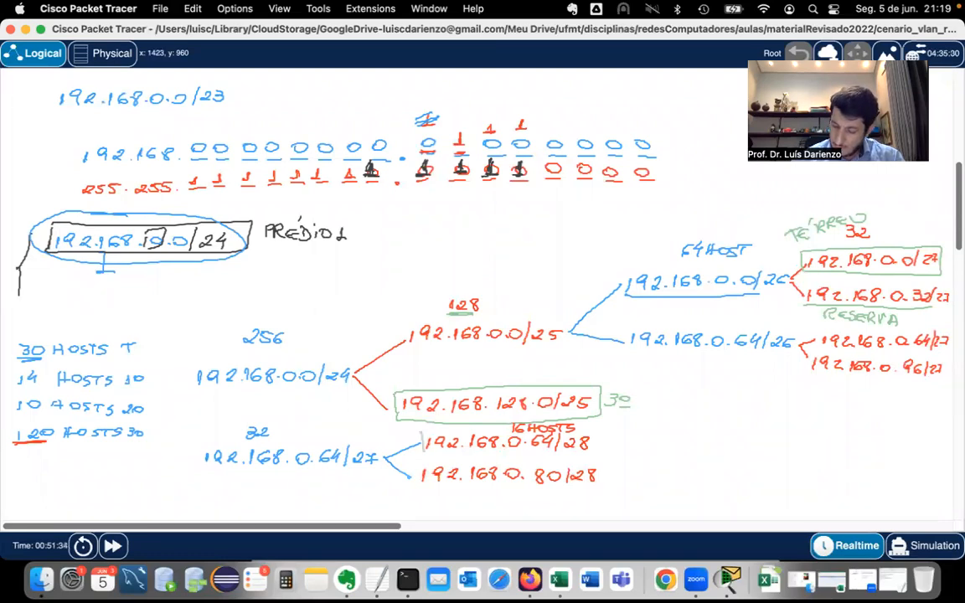
Box 192.168.0.64/28 in green, mark the 14-host requirement, and label the subnet 1º
drag(423, 452, 422, 433)
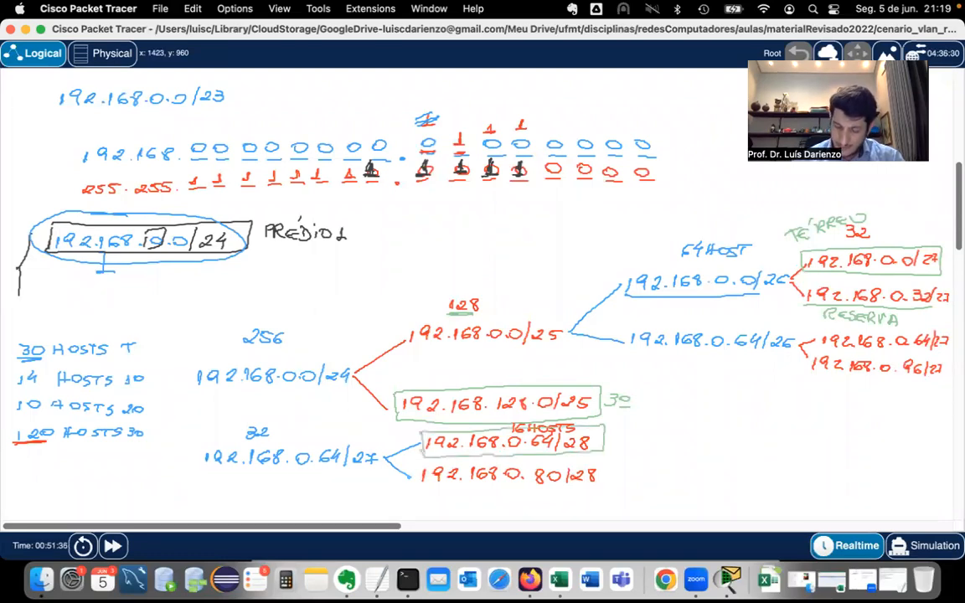
drag(146, 384, 156, 383)
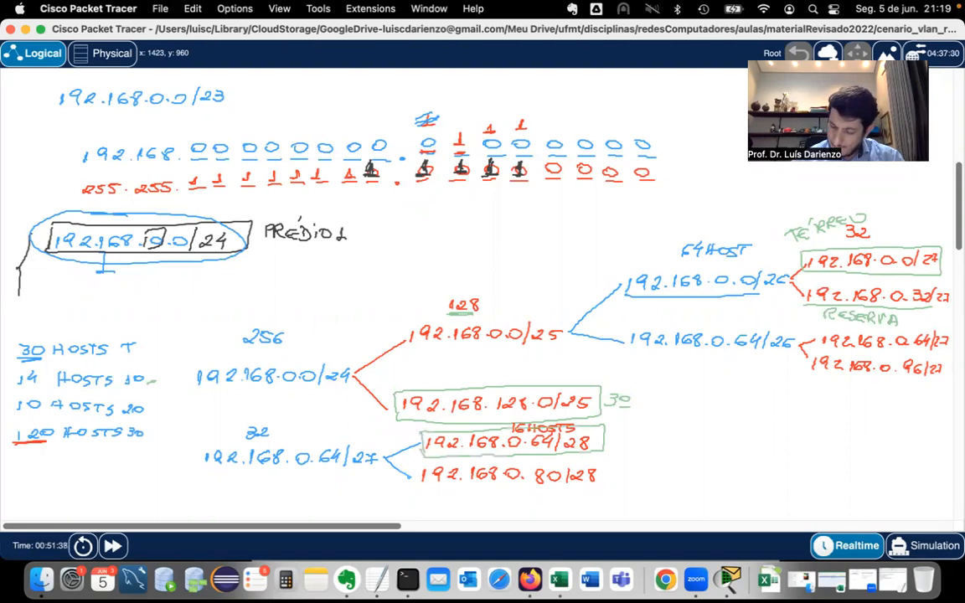
drag(625, 429, 705, 442)
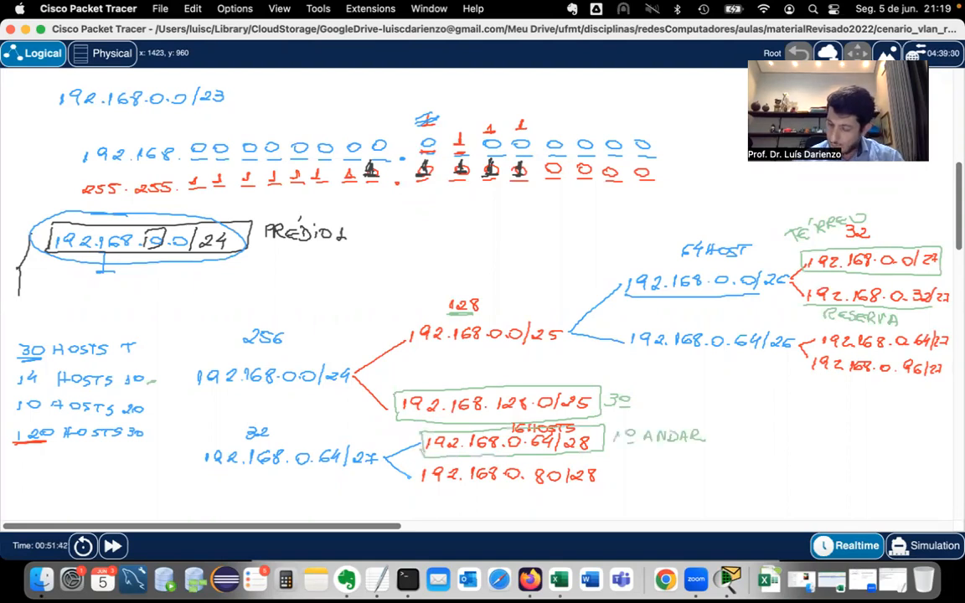
drag(643, 437, 705, 436)
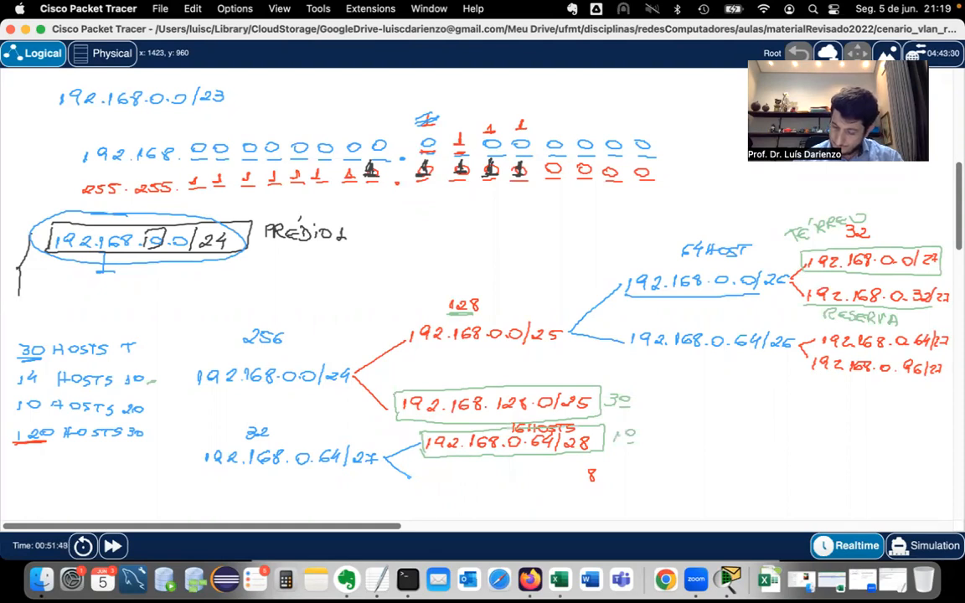
Rewrite the partly erased 192.168.0.80/28 in red, then underline it and label it RESERVA in green
mouse_move(430, 468)
mouse_down()
mouse_move(429, 477)
mouse_move(474, 477)
mouse_up()
mouse_move(489, 467)
mouse_down()
mouse_move(484, 475)
mouse_move(536, 477)
mouse_up()
click(509, 475)
click(526, 475)
drag(554, 467, 559, 478)
drag(570, 469, 579, 477)
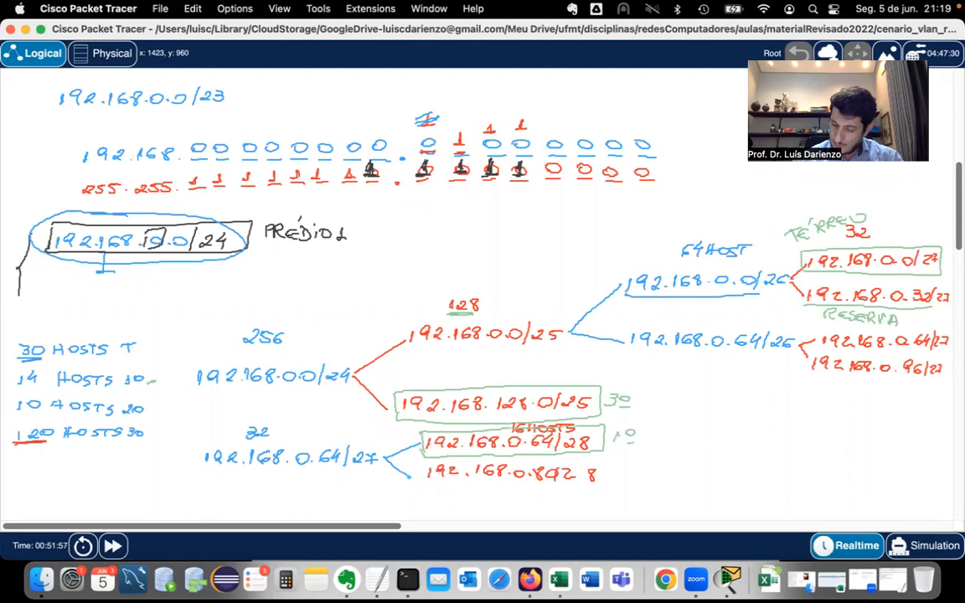
drag(426, 483, 591, 484)
drag(480, 502, 534, 500)
drag(537, 492, 560, 503)
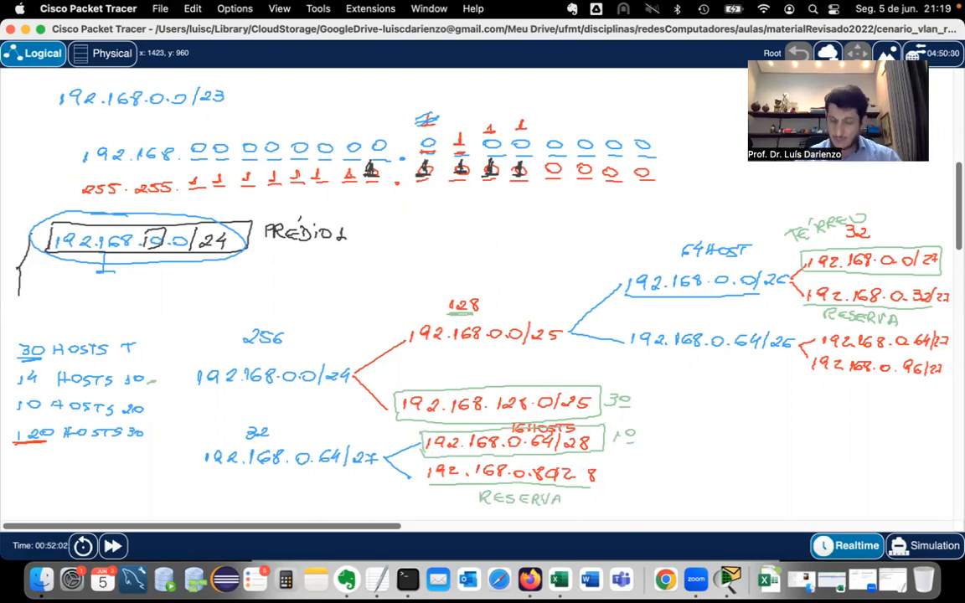
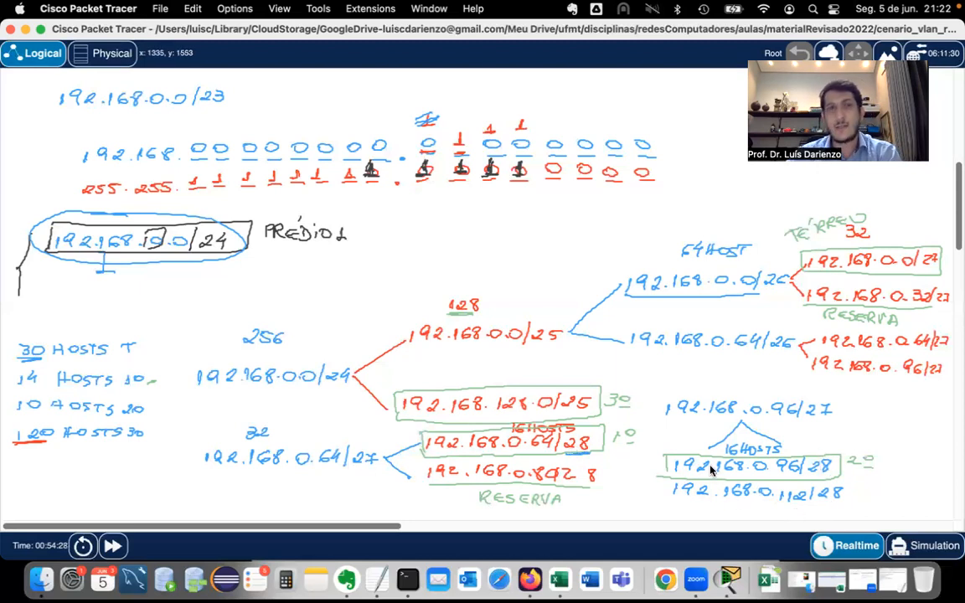
Review the Prédio 01 topology and its host requirements against the handwritten subnet plan
scroll(337, 338, up, 5)
scroll(188, 344, up, 1)
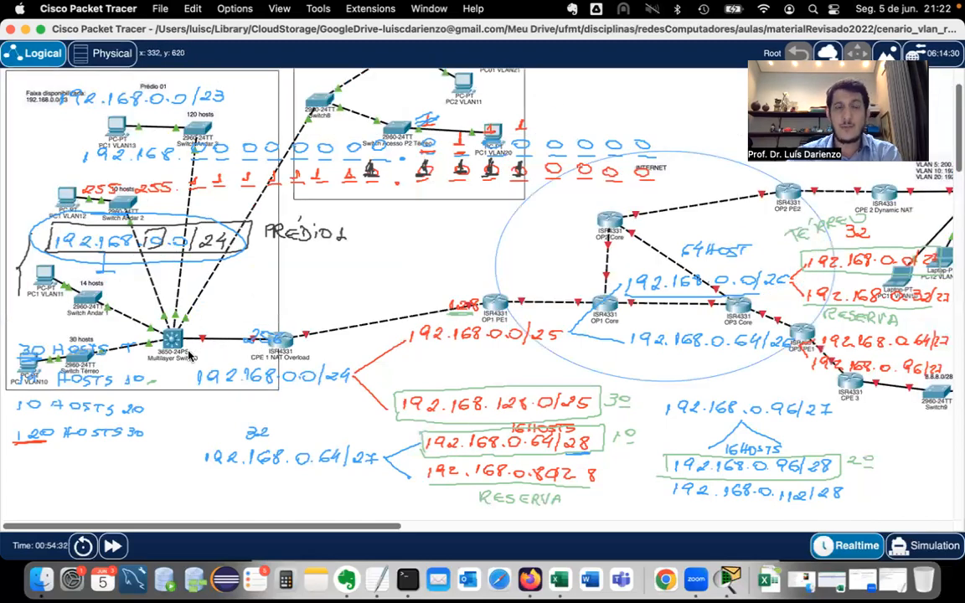
scroll(358, 372, down, 3)
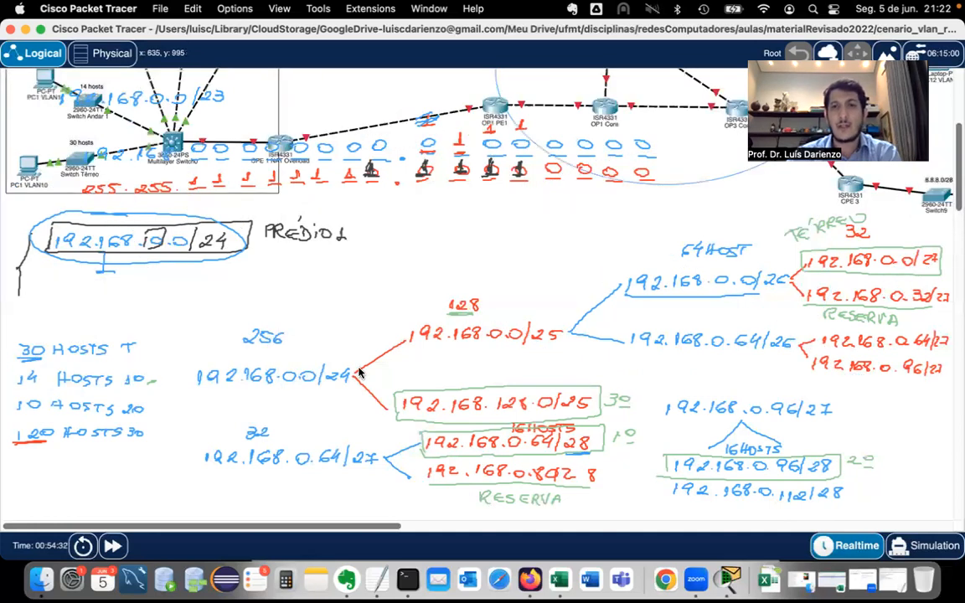
scroll(358, 373, down, 2)
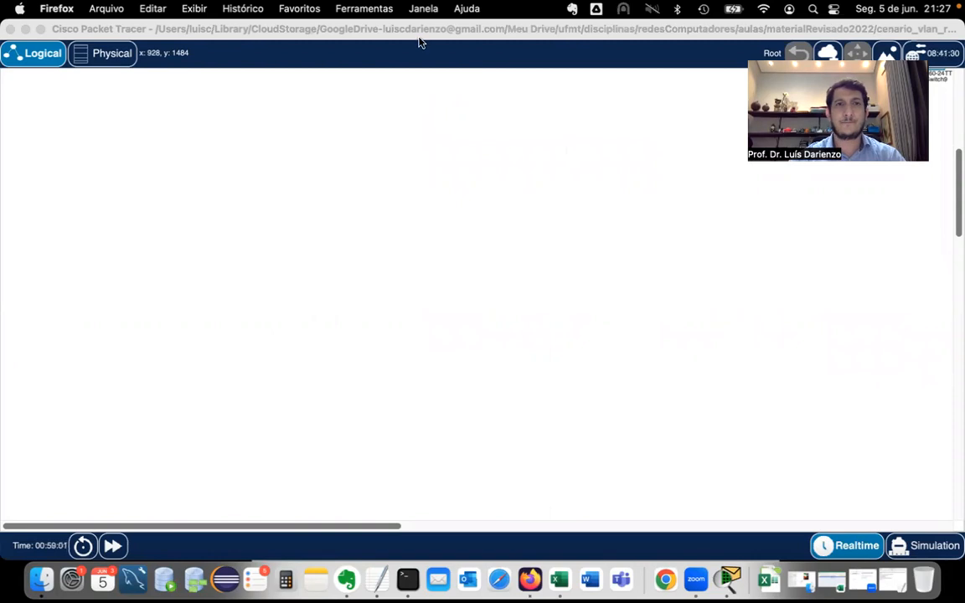
Switch to Cisco Packet Tracer and display the Main, Secondary and Bottom toolbars
click(249, 25)
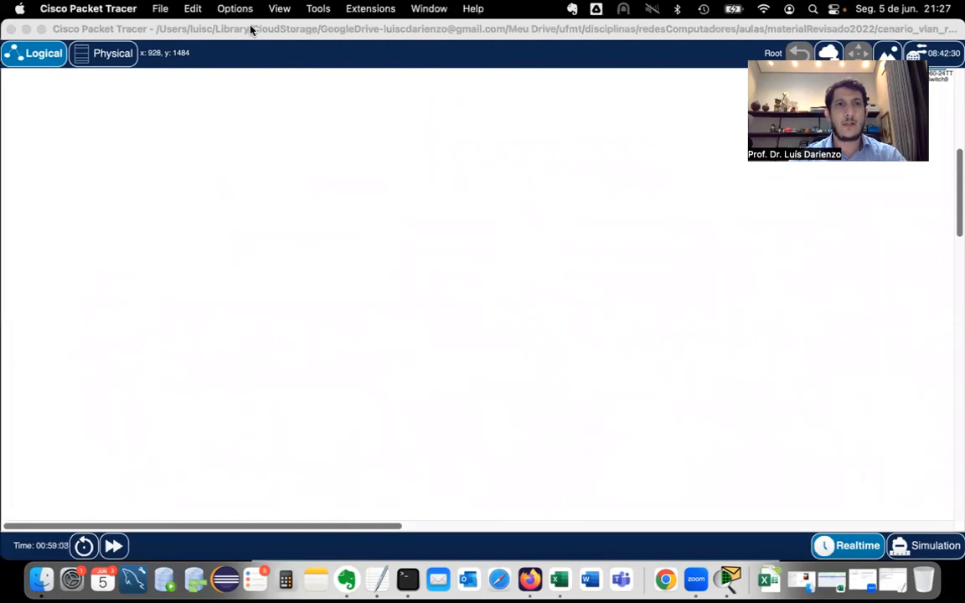
click(316, 13)
mouse_move(271, 16)
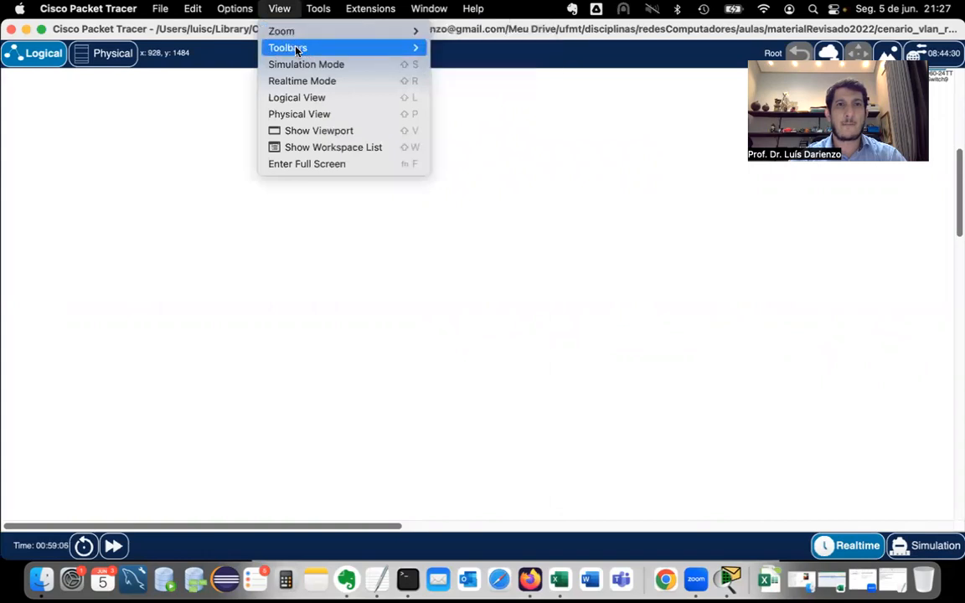
click(292, 13)
click(289, 11)
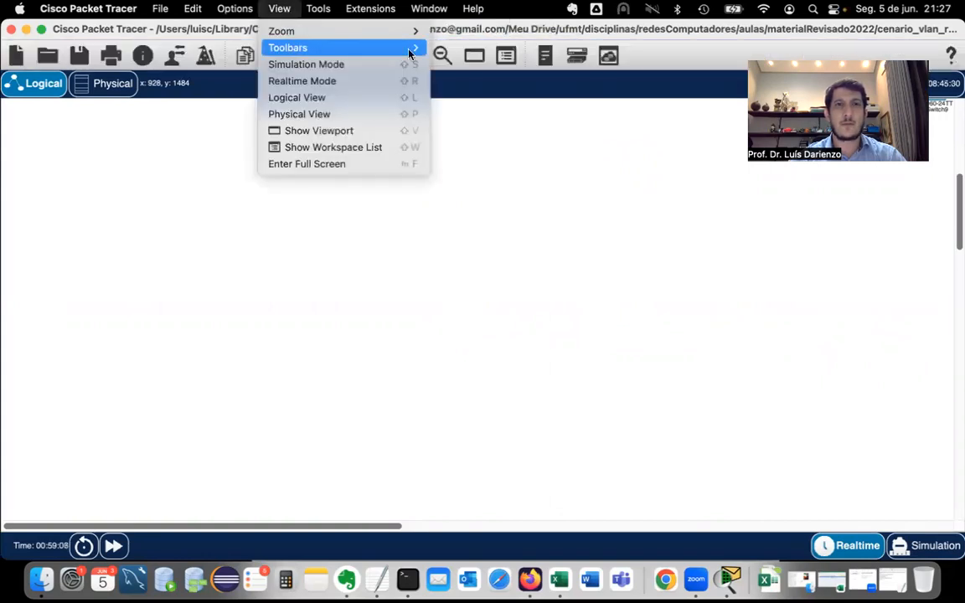
mouse_move(369, 48)
click(279, 11)
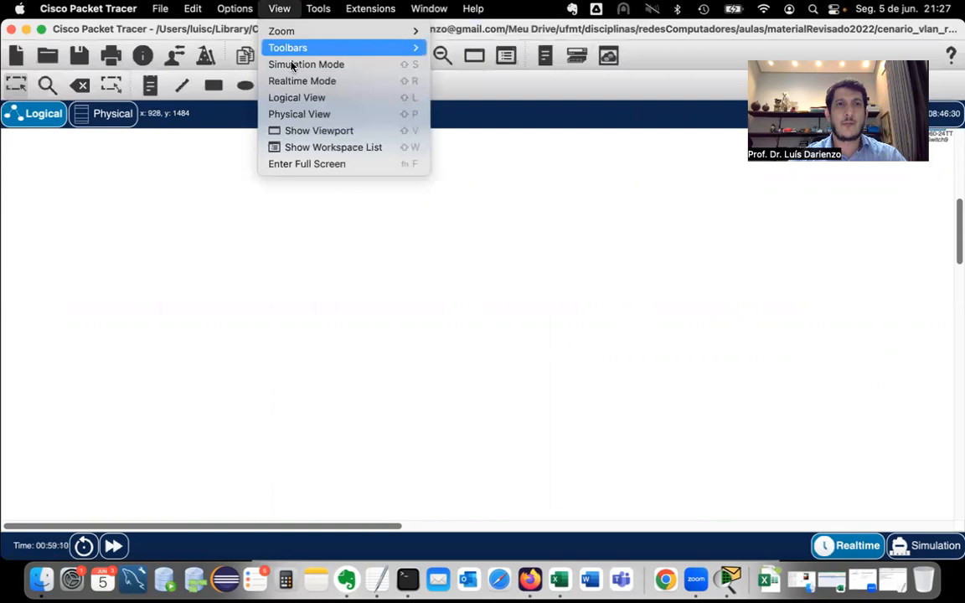
mouse_move(305, 49)
click(474, 82)
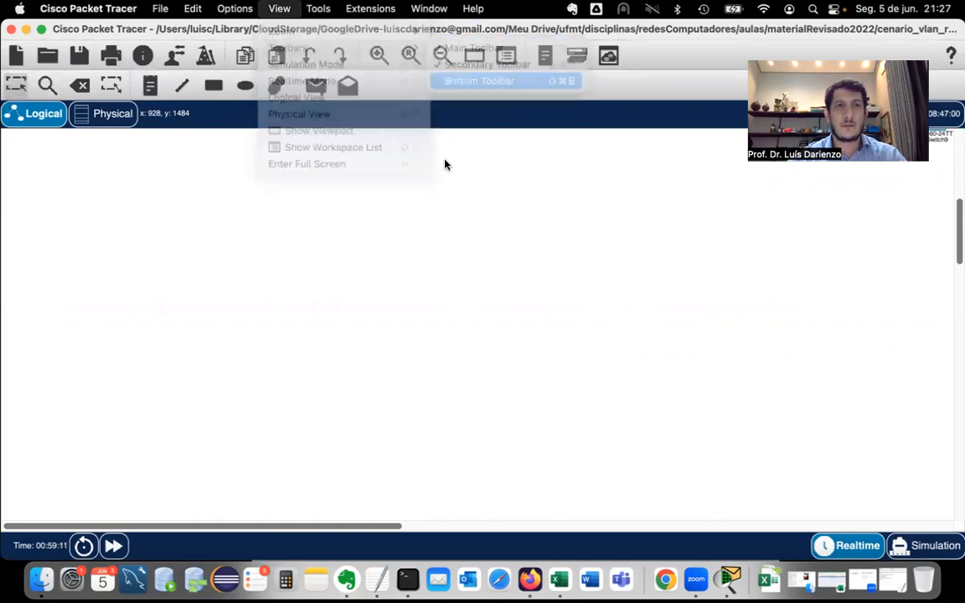
Review the Prédio 01 and Prédio 02 topology, including each floor's switch and host requirement
scroll(388, 256, up, 10)
scroll(388, 257, down, 3)
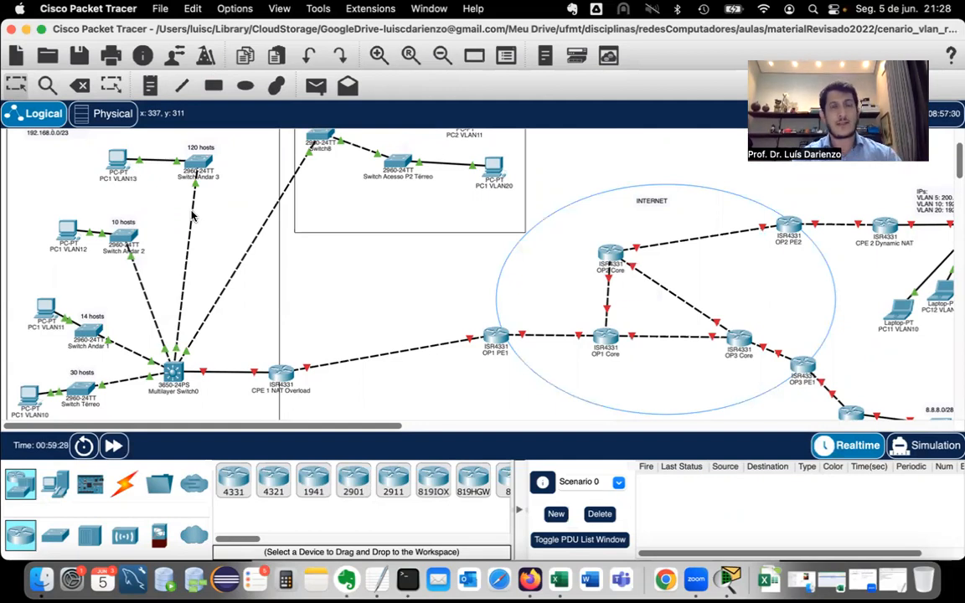
scroll(149, 198, down, 3)
scroll(148, 198, up, 3)
scroll(147, 198, up, 3)
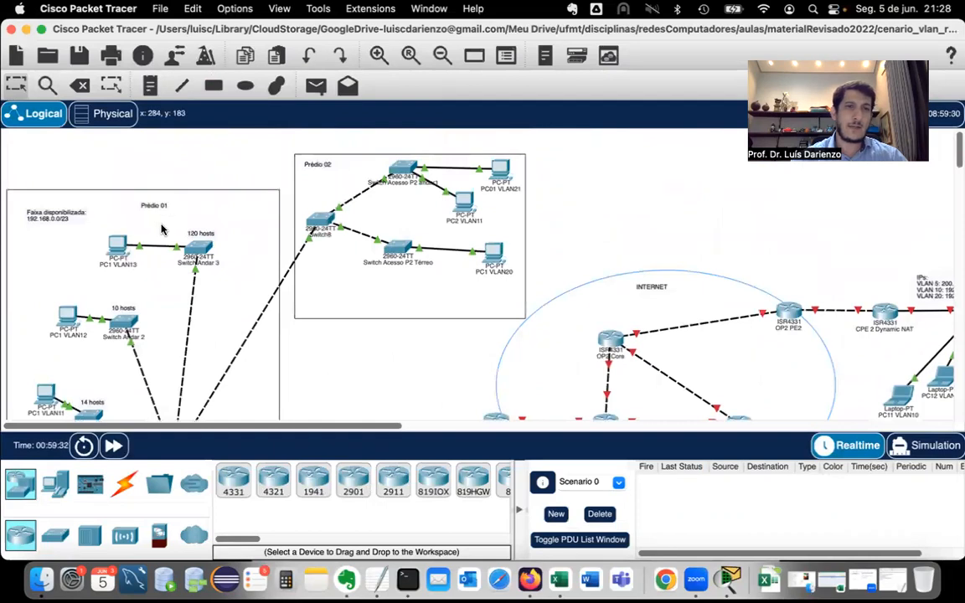
scroll(147, 205, down, 2)
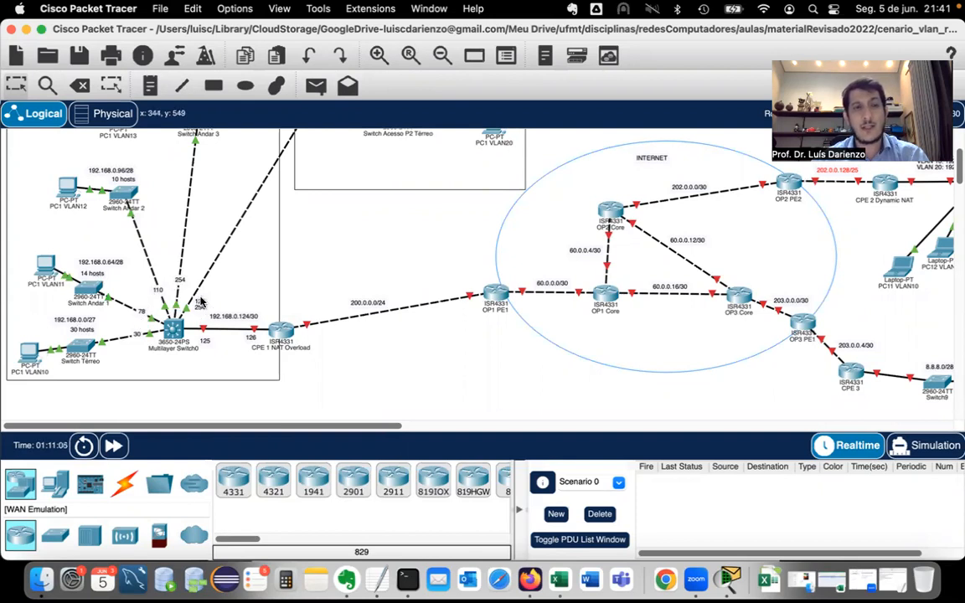
Examine the Prédio 01 subnet labels and the gateway host numbers marked around Multilayer Switch0
scroll(180, 303, up, 2)
scroll(173, 322, up, 2)
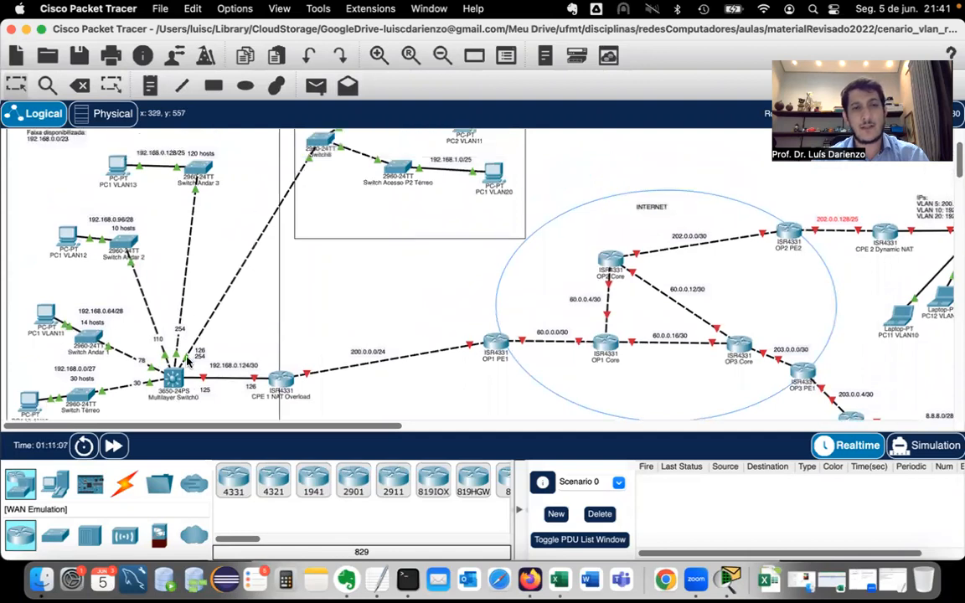
scroll(194, 306, up, 1)
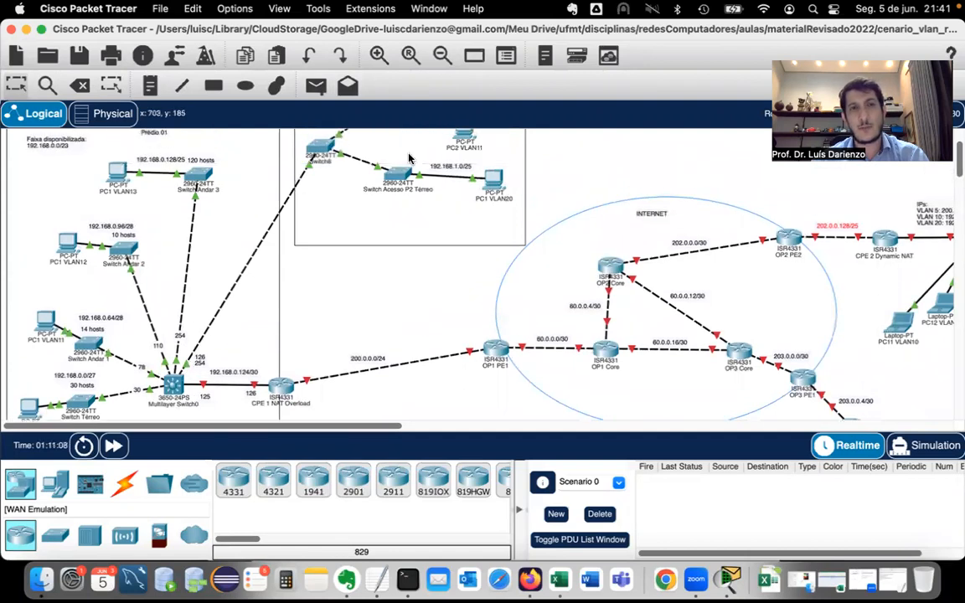
scroll(295, 261, up, 2)
scroll(259, 248, down, 1)
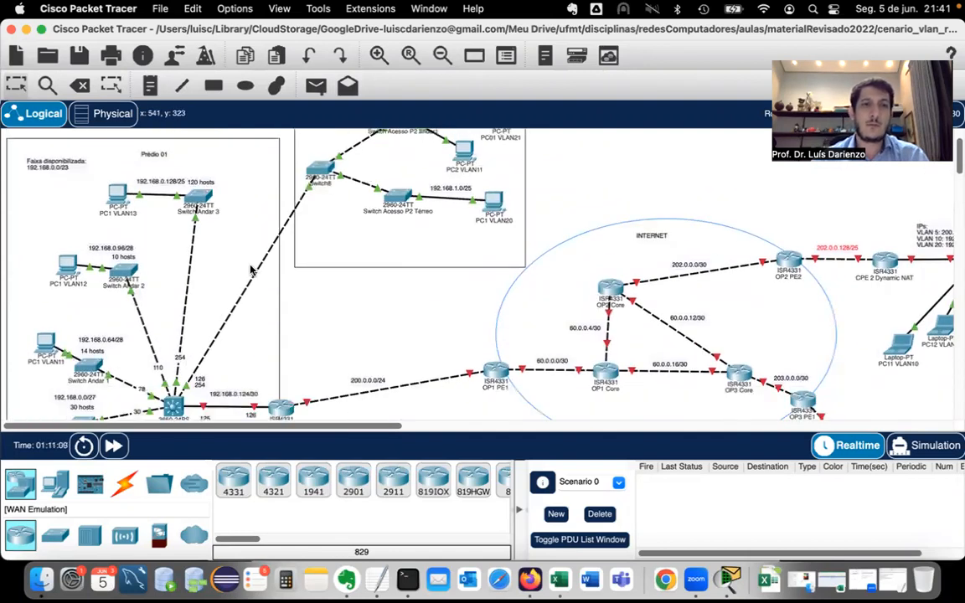
scroll(205, 347, down, 1)
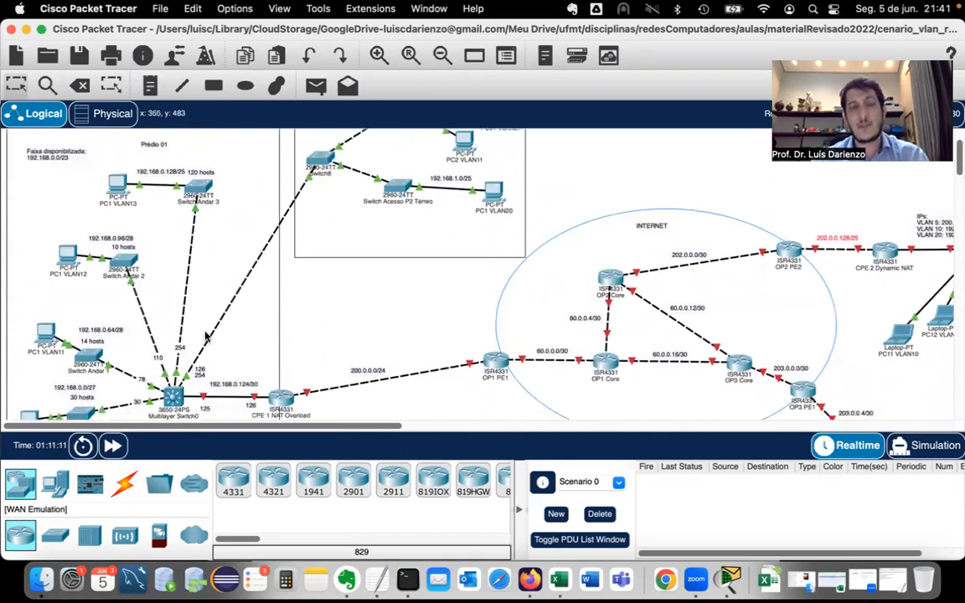
scroll(452, 232, up, 1)
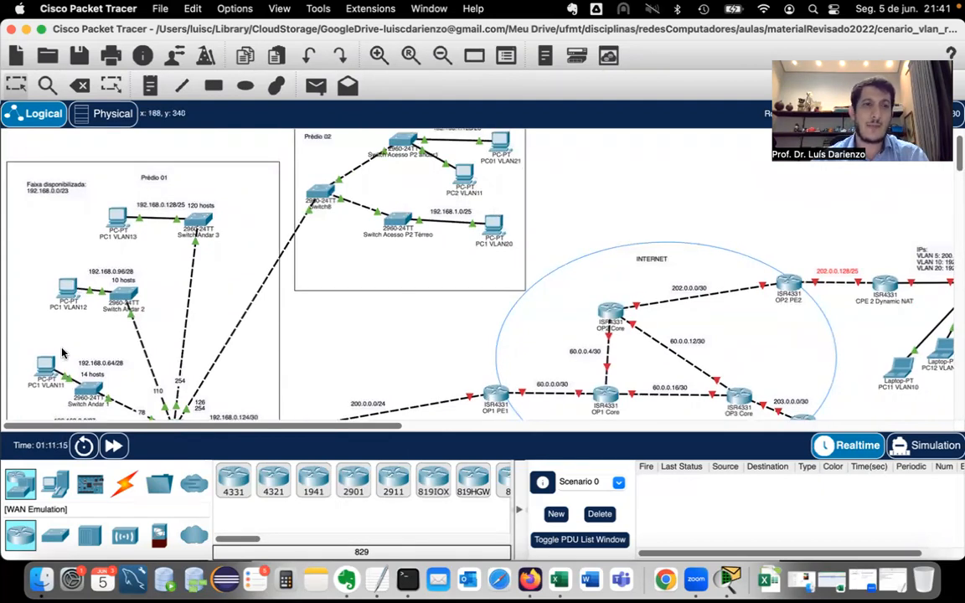
scroll(165, 344, down, 3)
scroll(176, 352, down, 1)
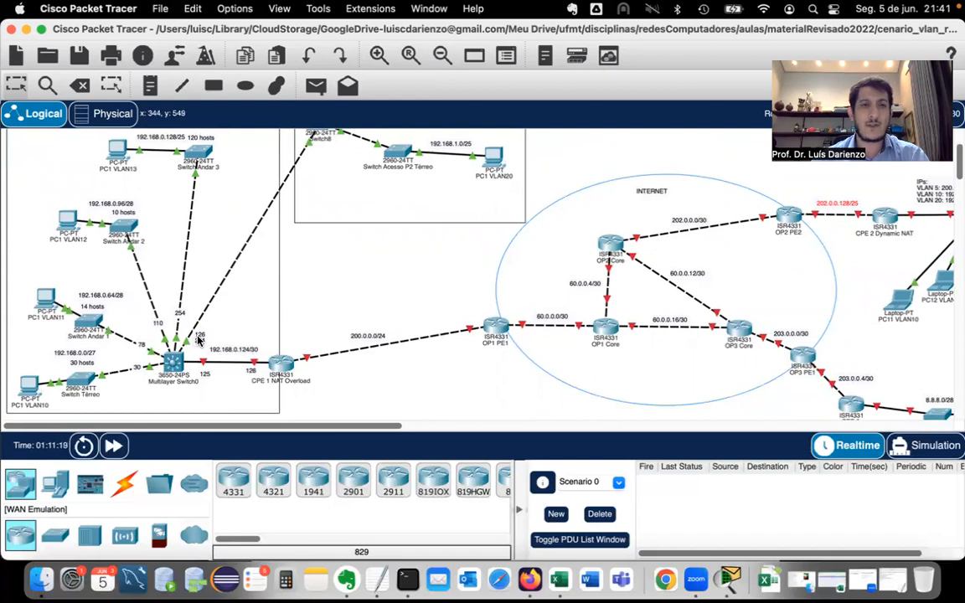
scroll(366, 225, up, 1)
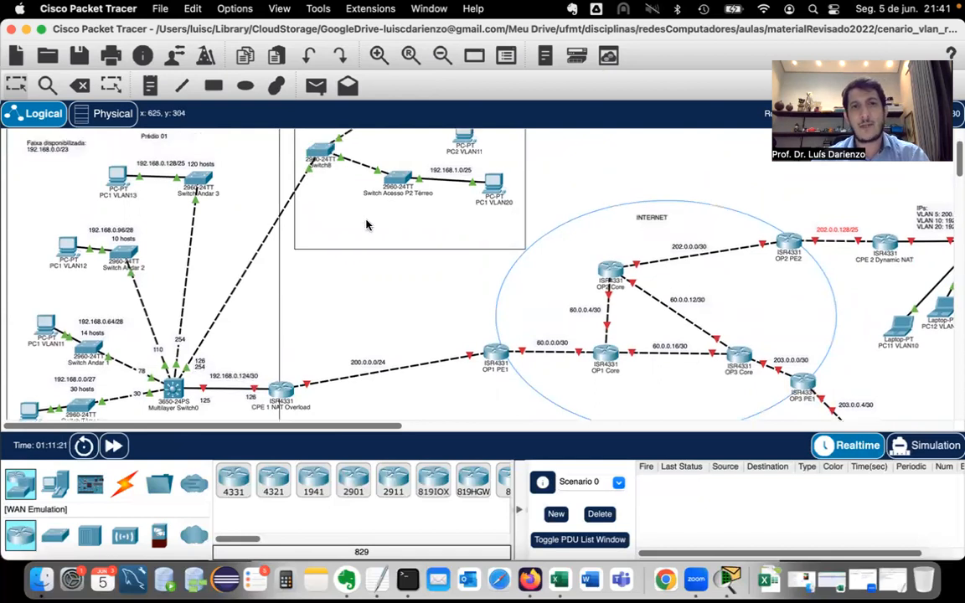
Examine the subnet labels of the VLAN 20 and VLAN 21 links in Prédio 02 and compare them with the switch's gateway numbers
scroll(367, 192, up, 1)
scroll(392, 163, up, 2)
scroll(423, 251, down, 1)
scroll(335, 310, down, 1)
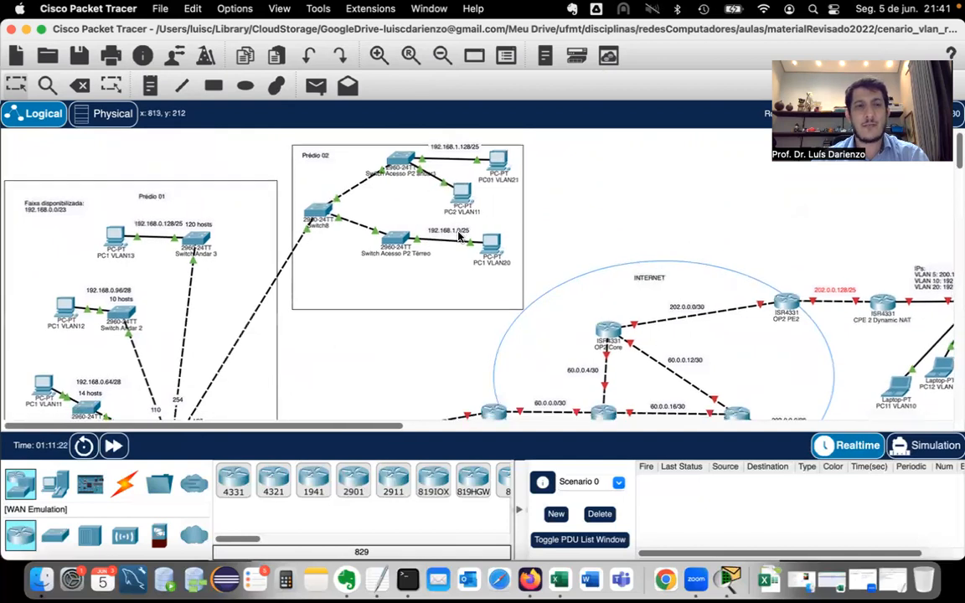
scroll(180, 366, down, 1)
scroll(459, 197, down, 1)
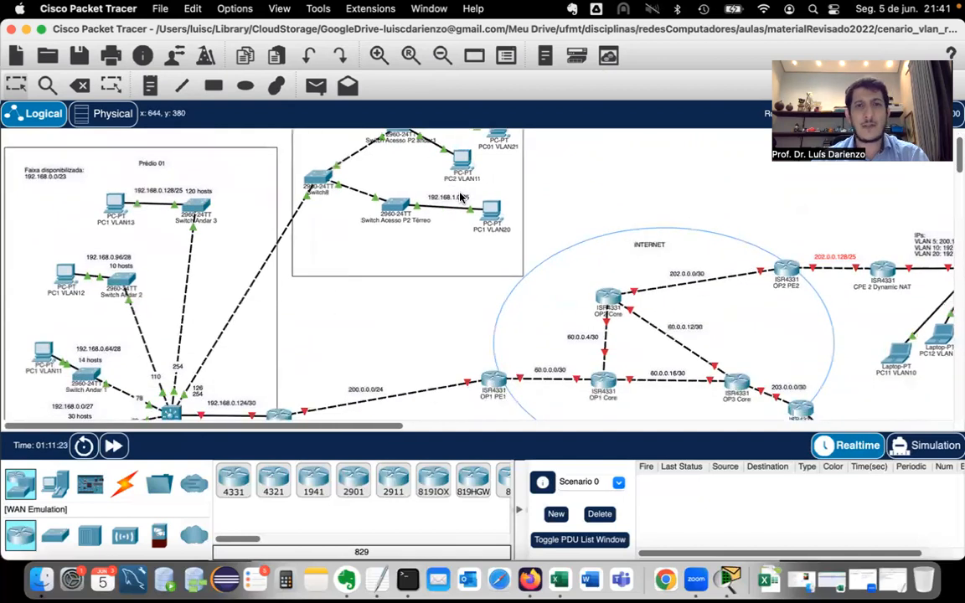
scroll(459, 191, down, 1)
scroll(503, 152, up, 1)
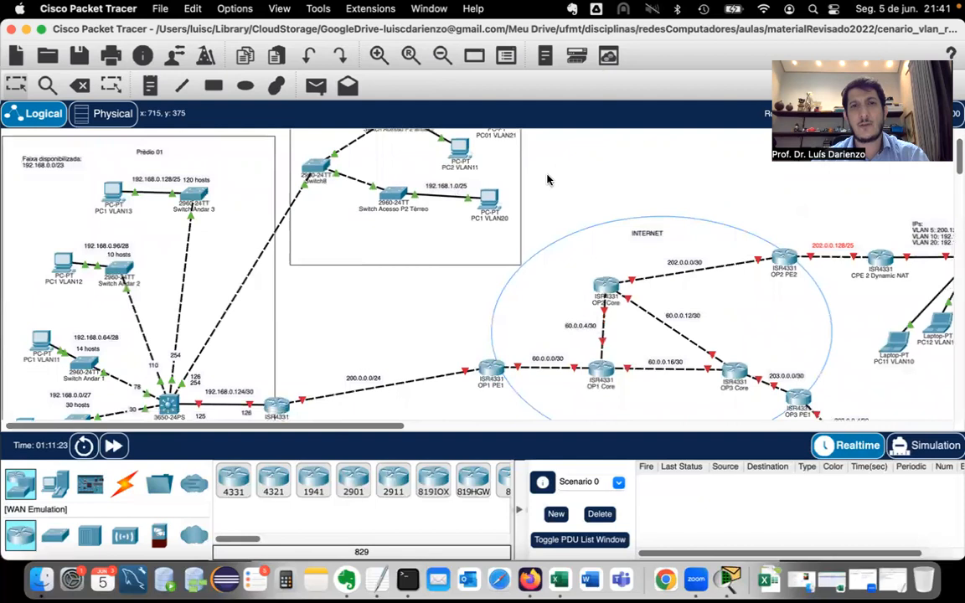
scroll(416, 151, up, 2)
scroll(467, 171, up, 1)
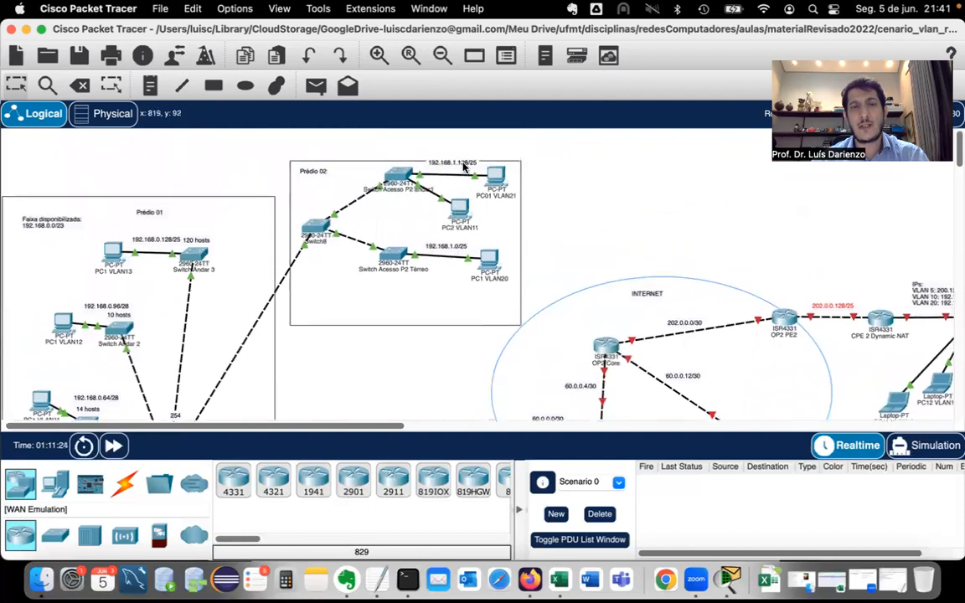
scroll(573, 281, down, 1)
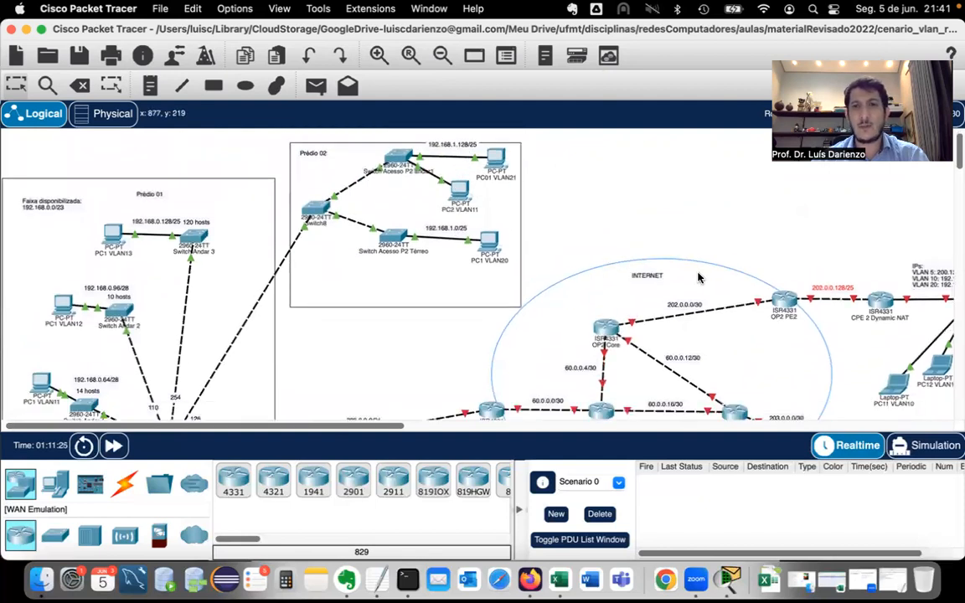
scroll(754, 277, down, 2)
scroll(530, 352, down, 1)
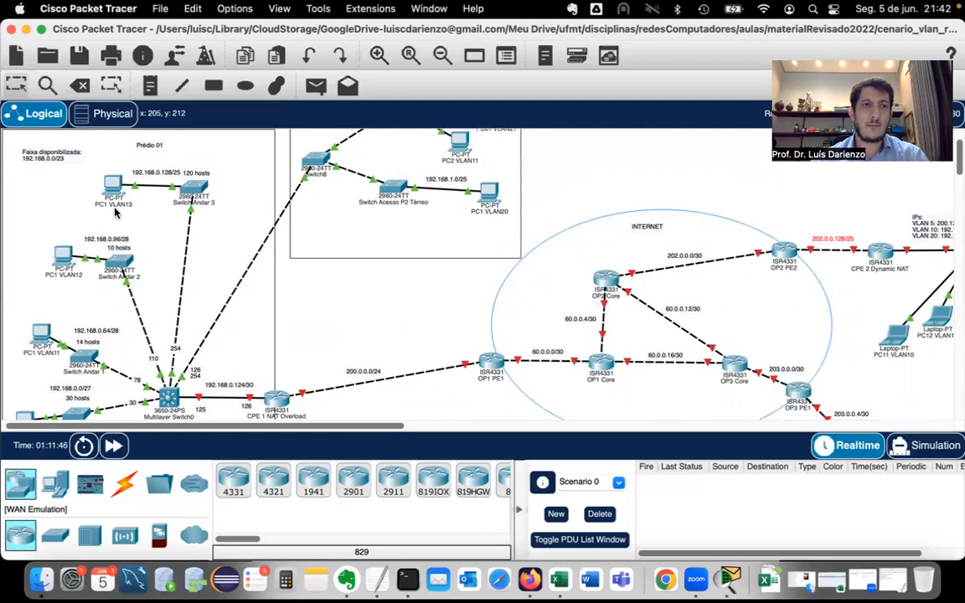
Open the IP configuration of PC1 VLAN10 in Prédio 01 and set its IPv4 address to 192.168.0.1
scroll(122, 243, down, 2)
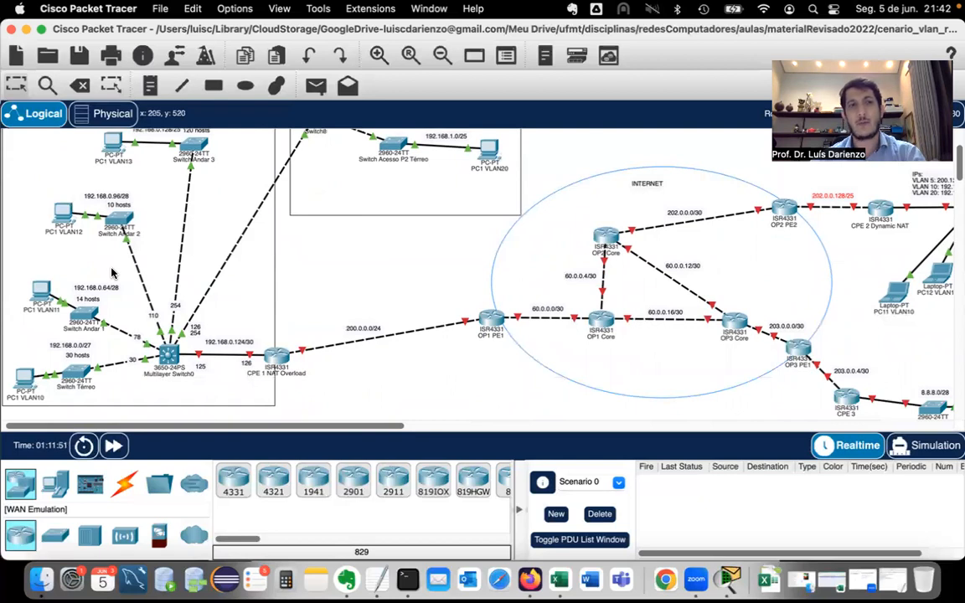
click(26, 382)
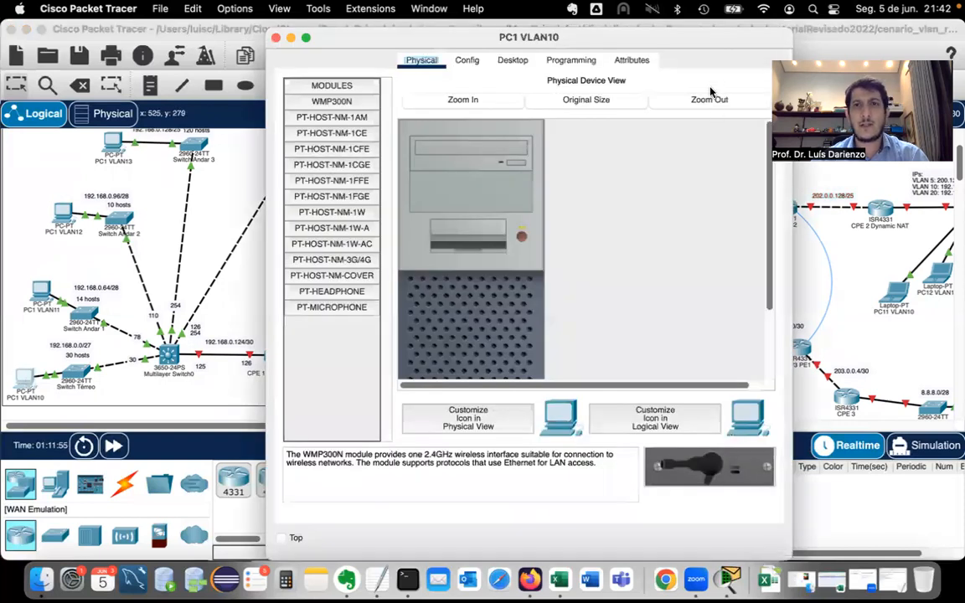
drag(514, 46, 515, 63)
click(513, 77)
click(327, 152)
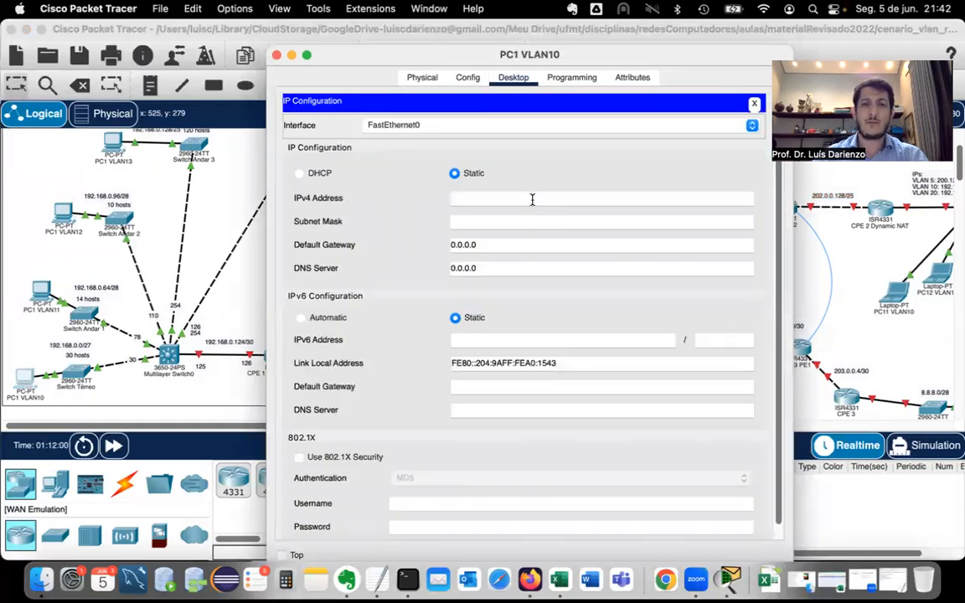
text(192.168.0.)
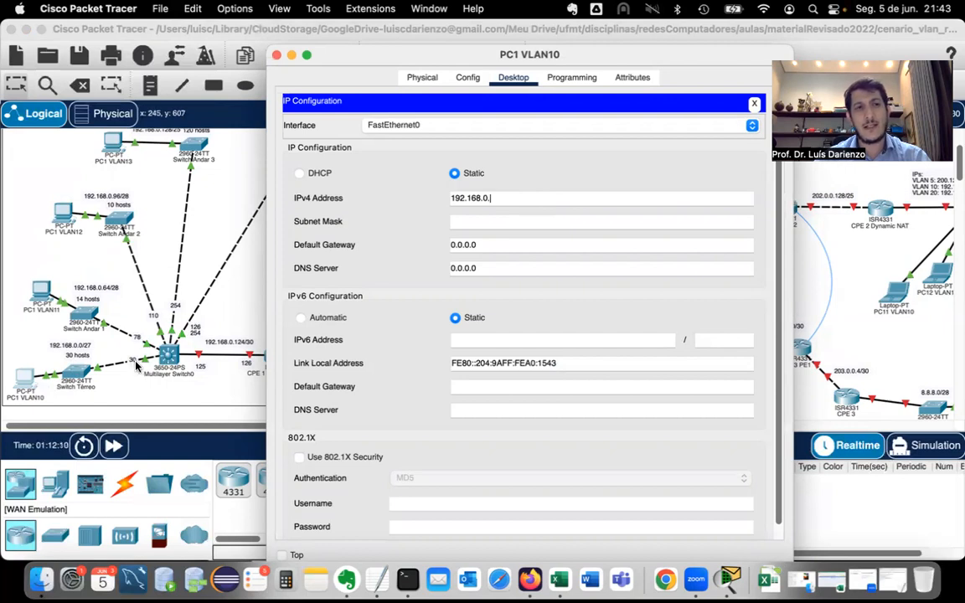
text(1)
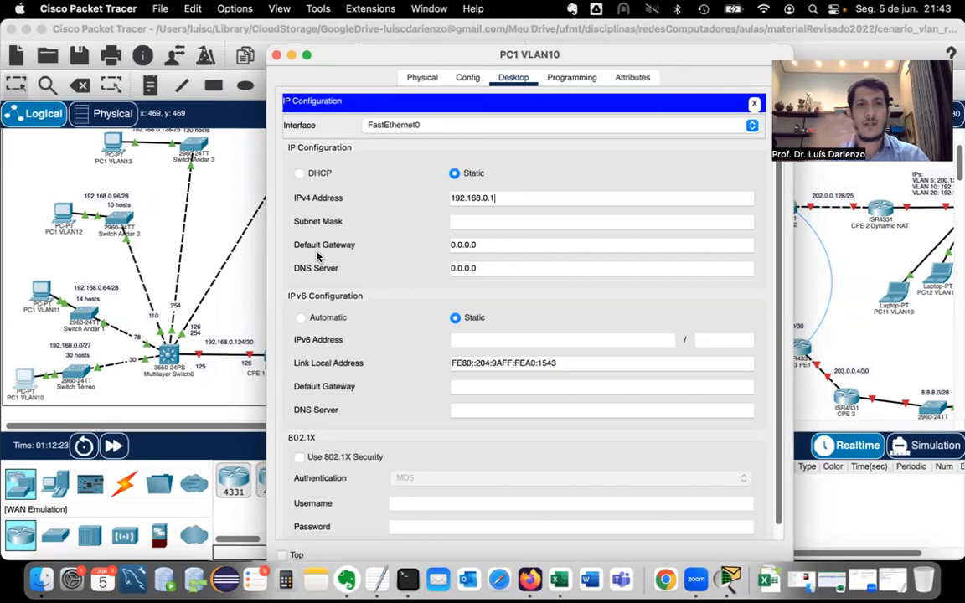
Set PC1 VLAN10's subnet mask to 255.255.255.224 and default gateway to 192.168.0.30, and close its window
click(486, 222)
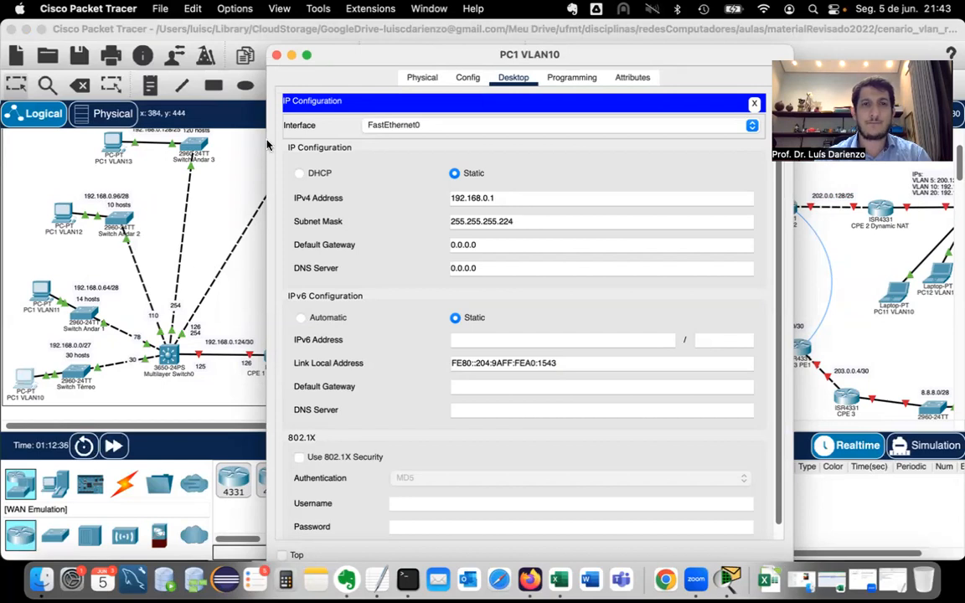
key(Tab)
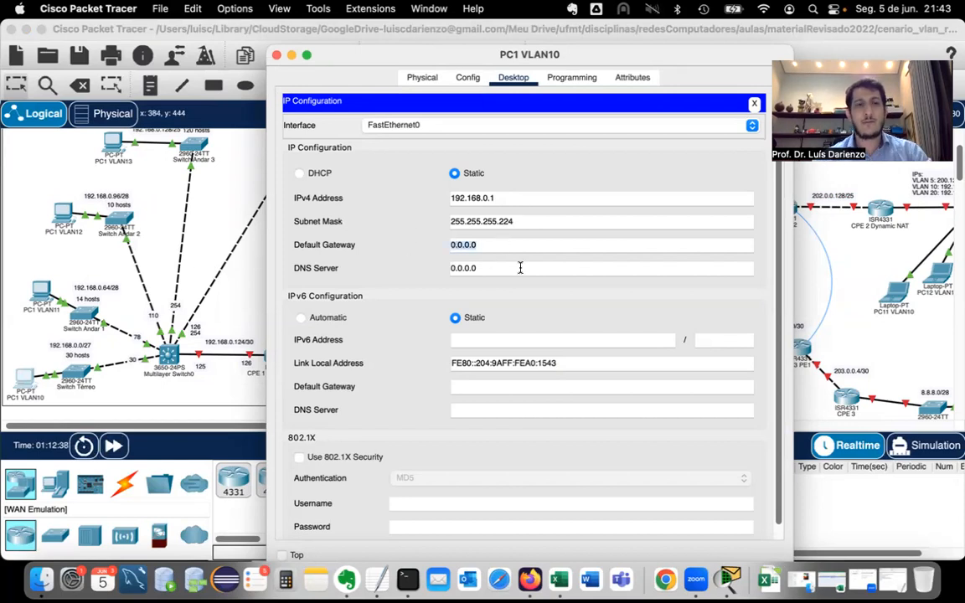
text(192.168)
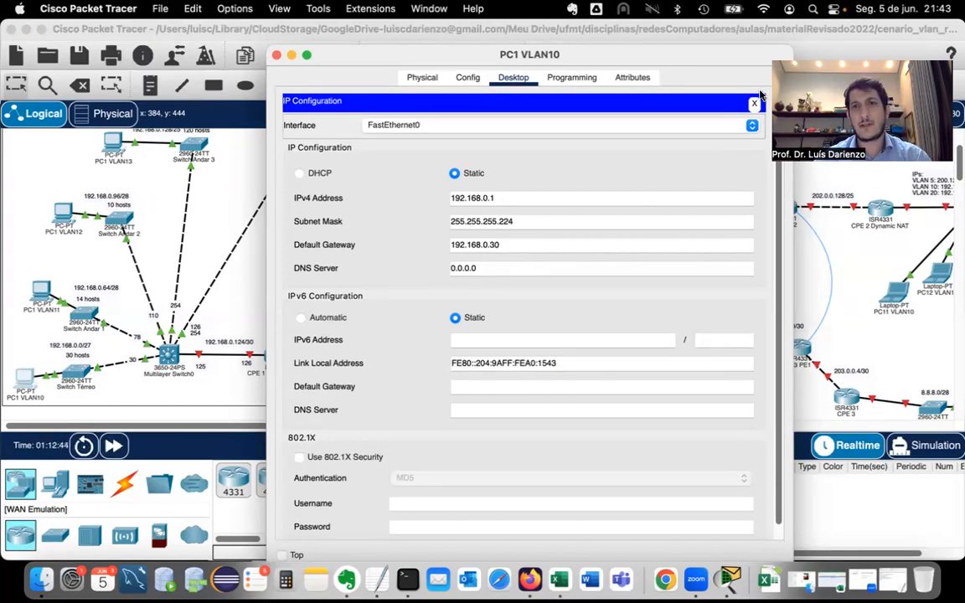
click(756, 103)
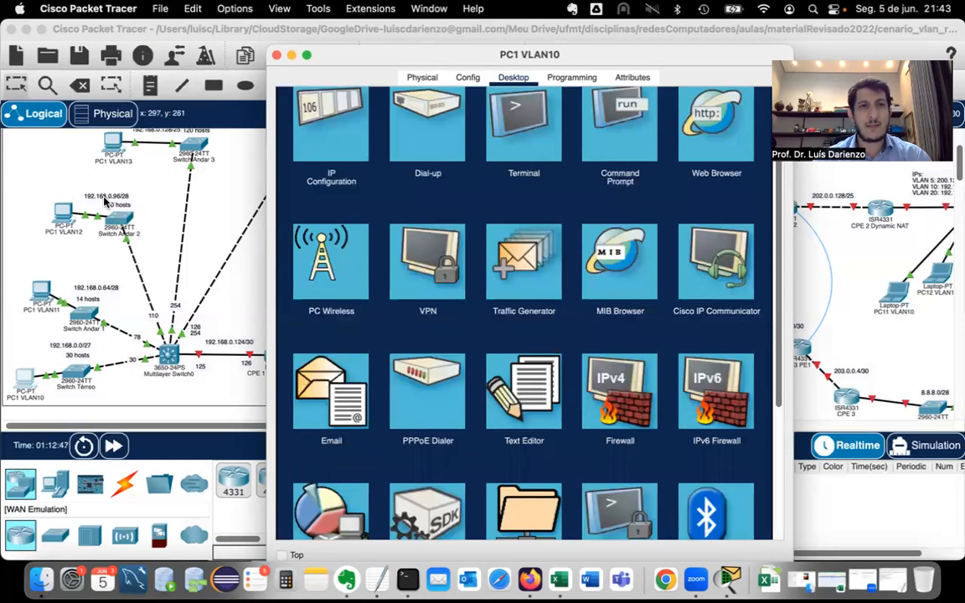
drag(392, 58, 397, 69)
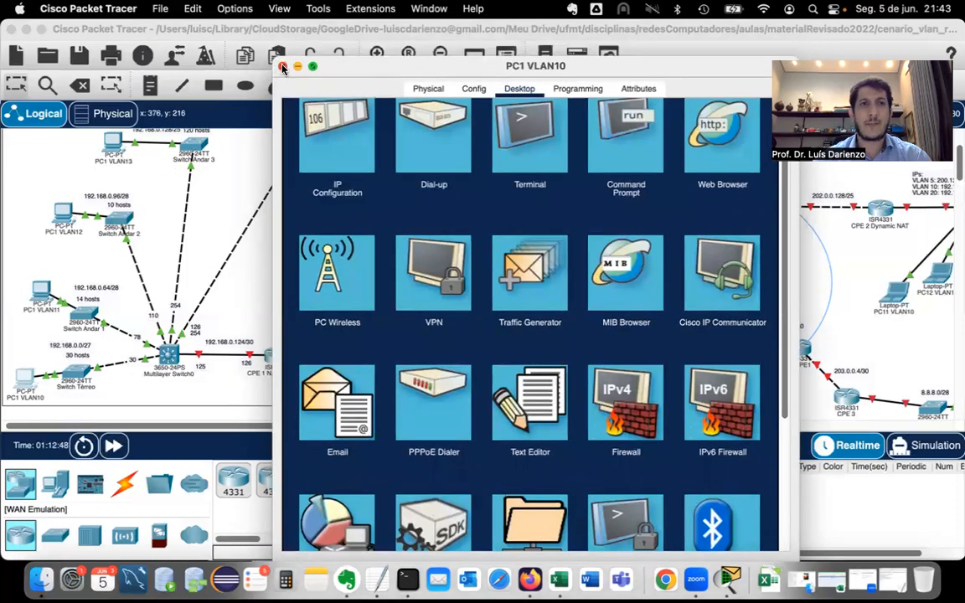
click(281, 65)
Check PC1 VLAN11's IPv4 address, subnet mask, default gateway and DNS server in its IP configuration
scroll(249, 234, up, 5)
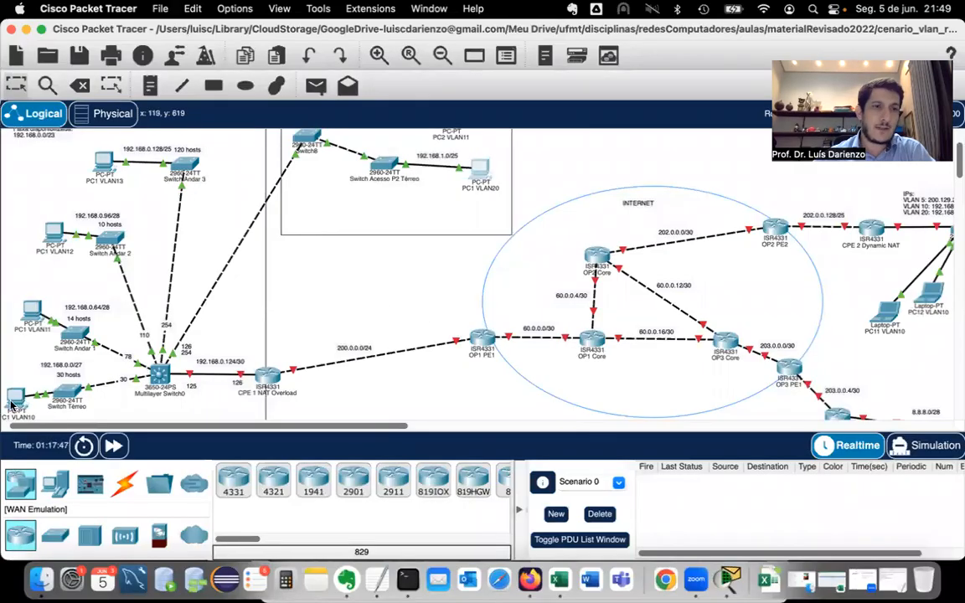
click(31, 311)
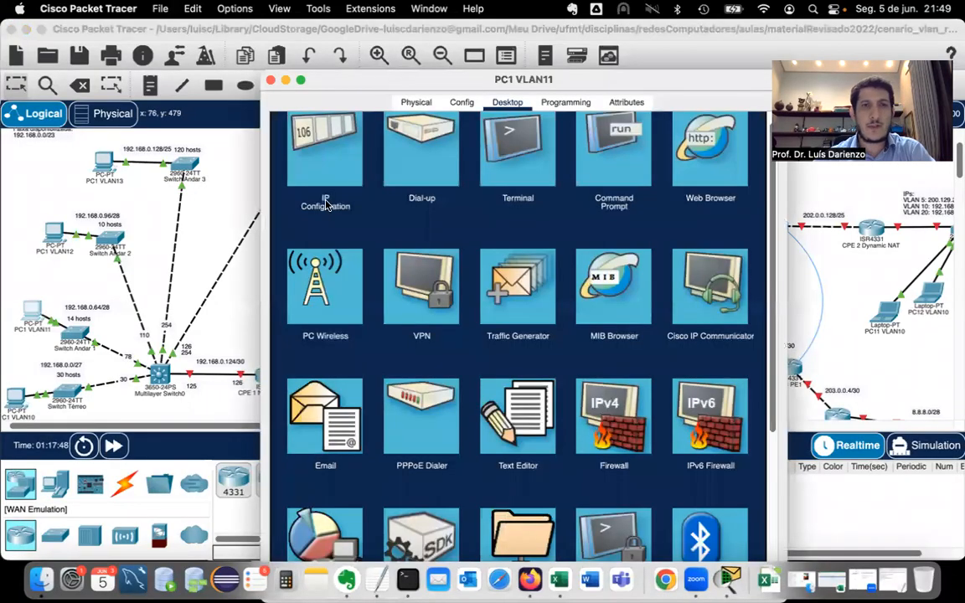
click(327, 181)
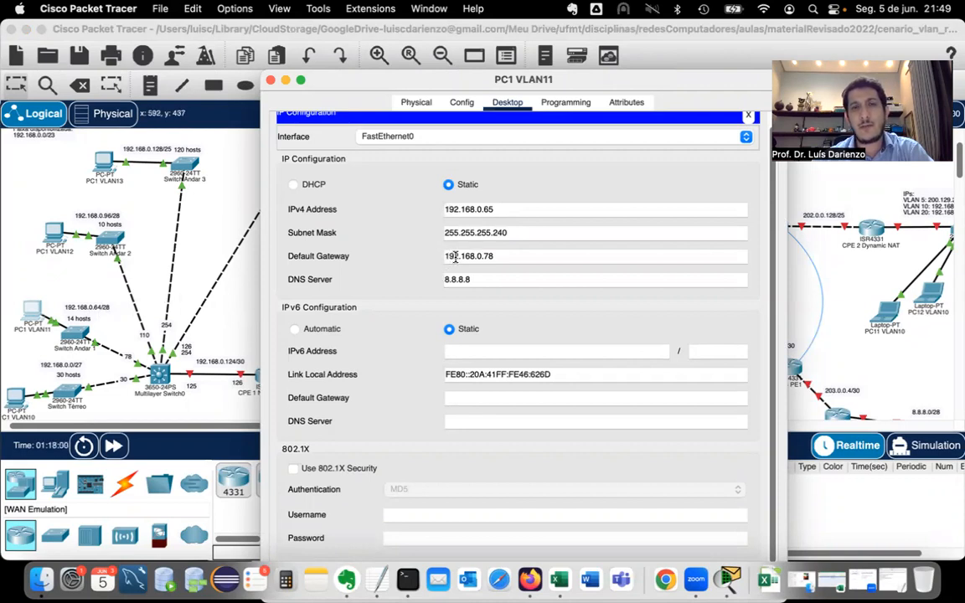
drag(479, 279, 444, 280)
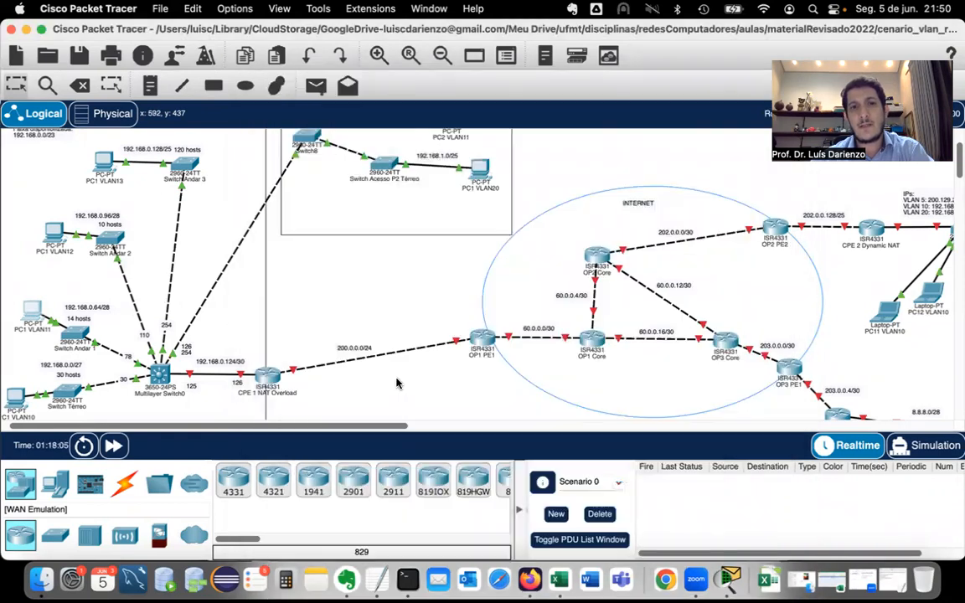
Inspect Server1's IP address, gateway and DNS server at the far end of the topology
click(248, 77)
scroll(401, 427, right, 3)
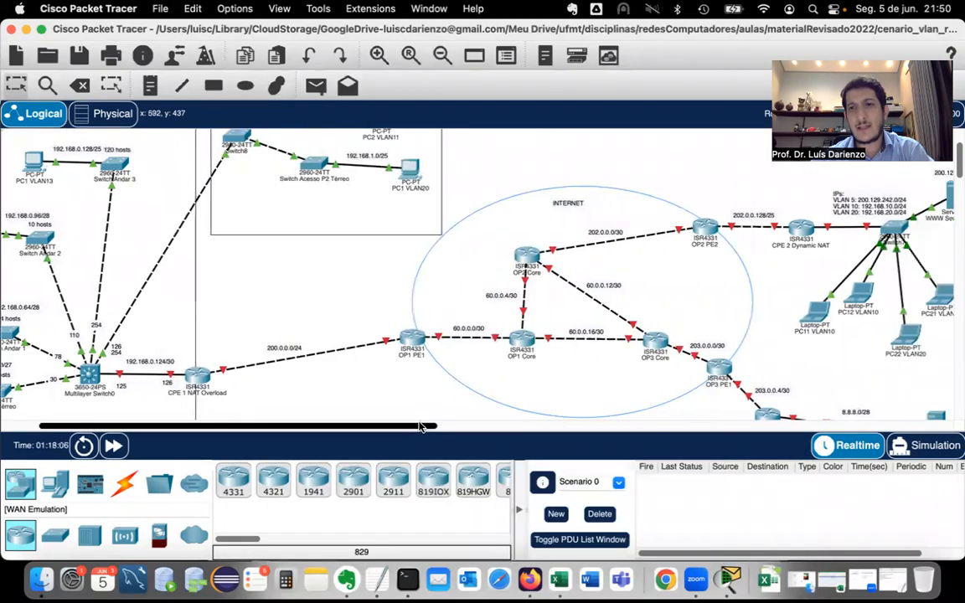
scroll(920, 271, down, 4)
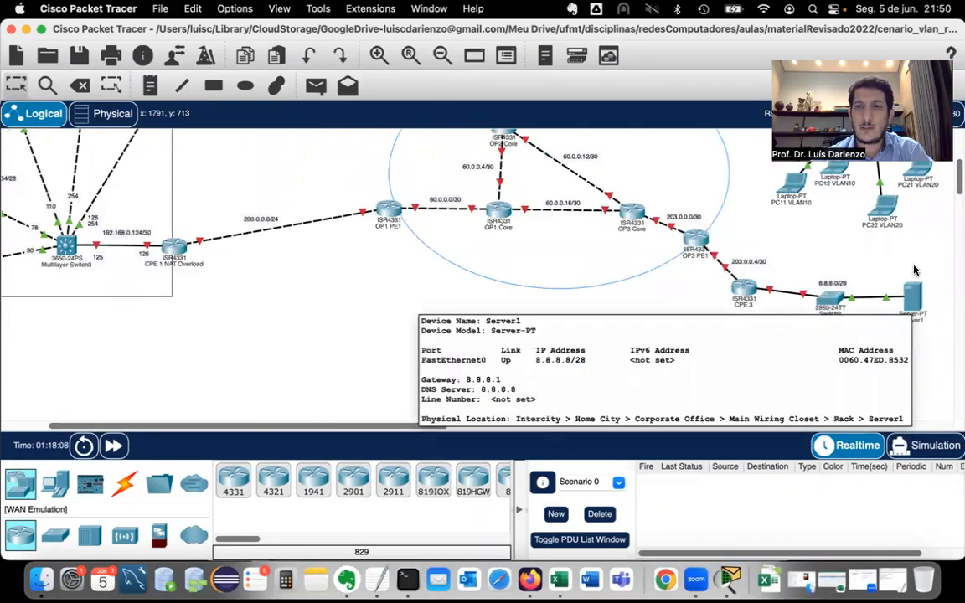
drag(233, 426, 188, 426)
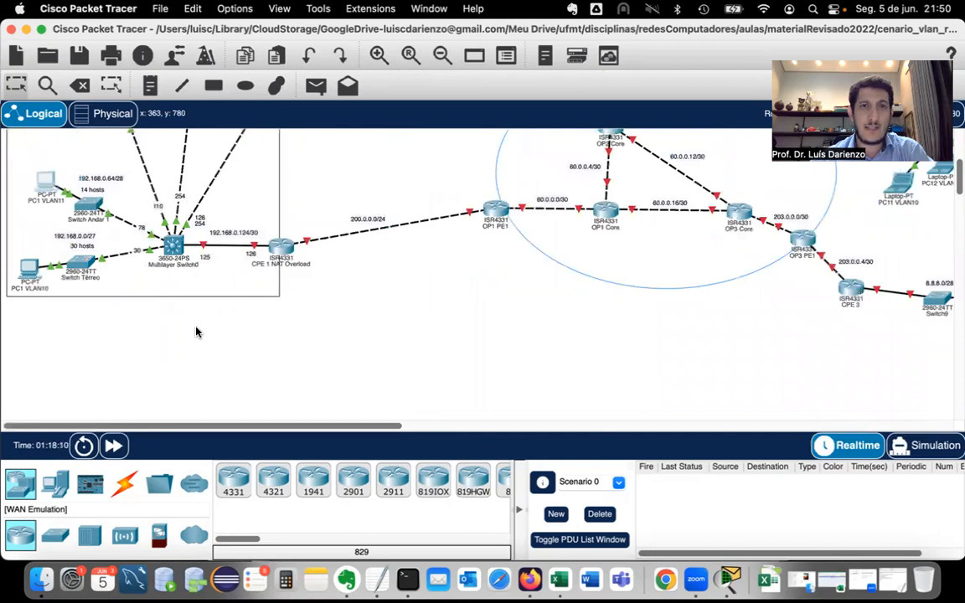
scroll(196, 333, up, 5)
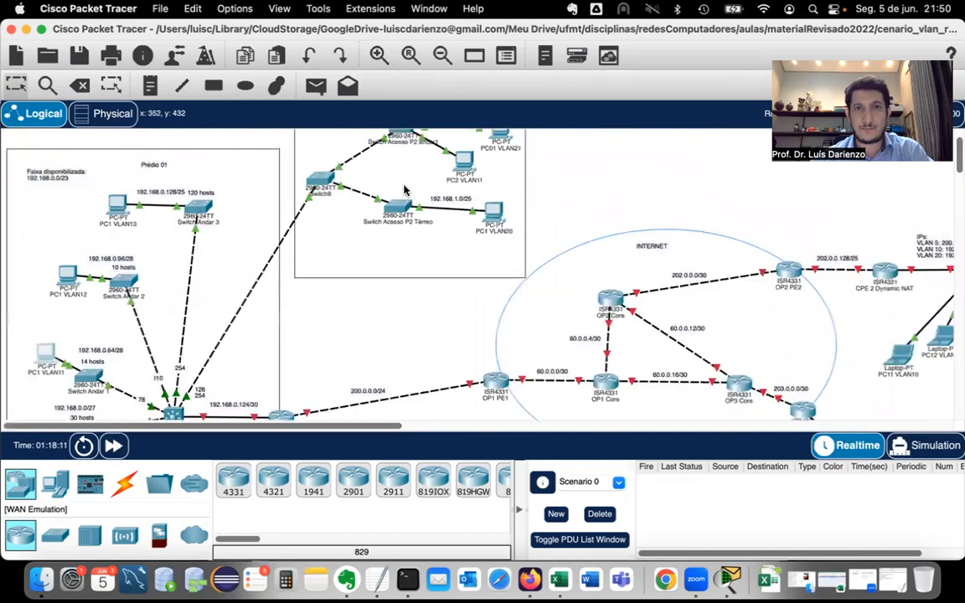
Check PC2 VLAN11's IPv4 address, subnet mask, default gateway and DNS server in its IP configuration
click(466, 161)
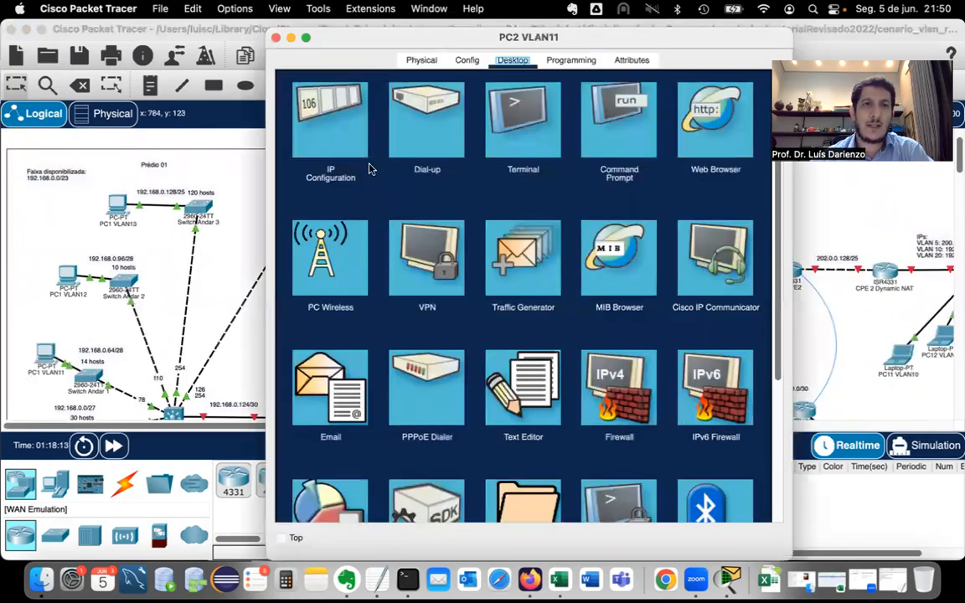
click(335, 153)
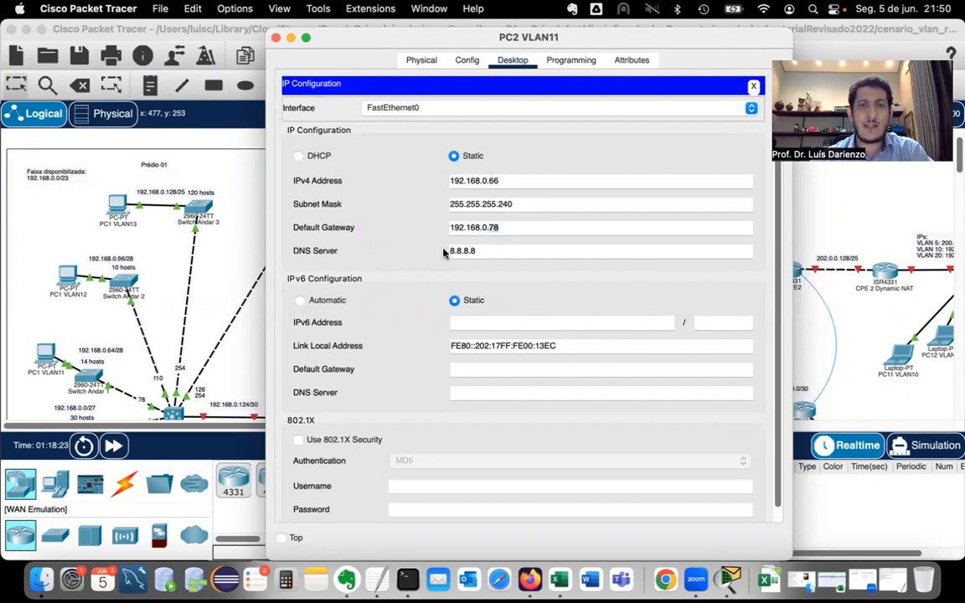
drag(444, 253, 490, 244)
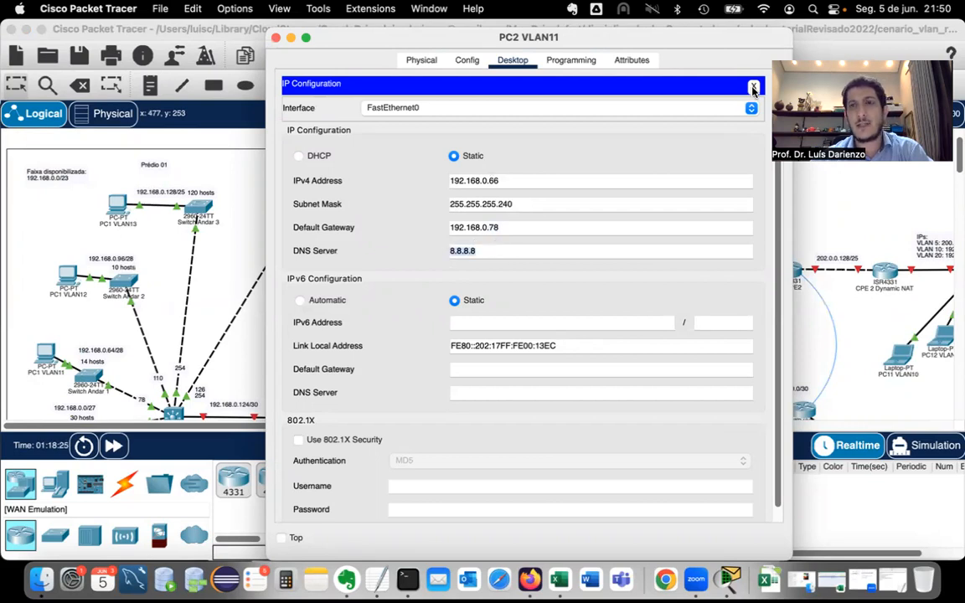
click(751, 87)
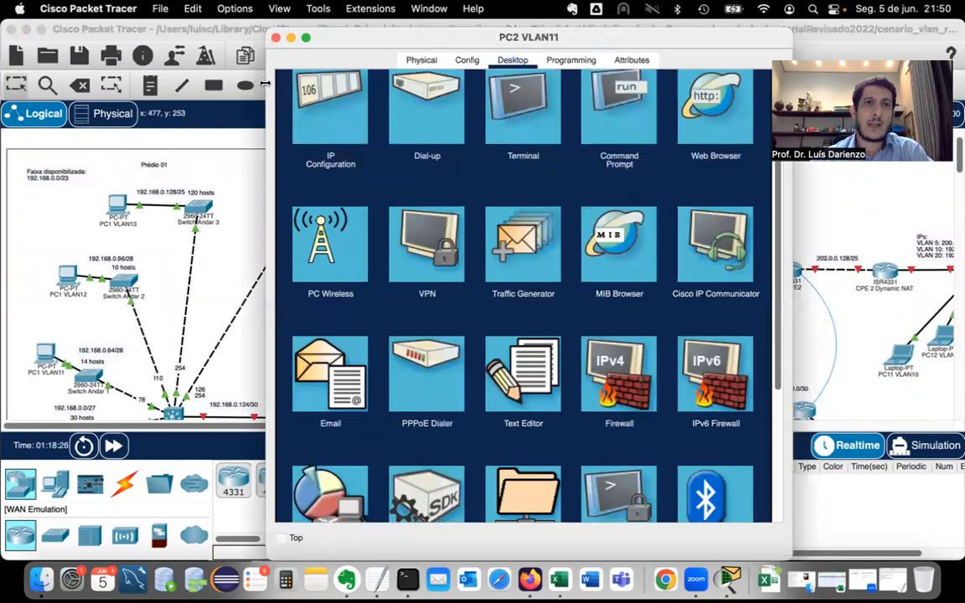
click(206, 250)
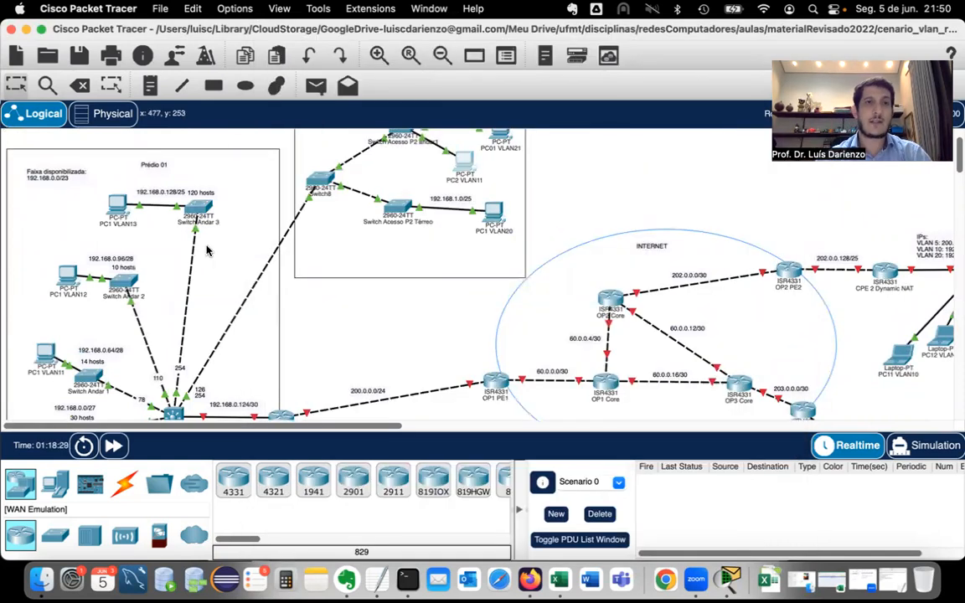
Examine the port labels on the links between the access switches, Multilayer Switch0 and Prédio 02's Switch8
scroll(180, 251, down, 3)
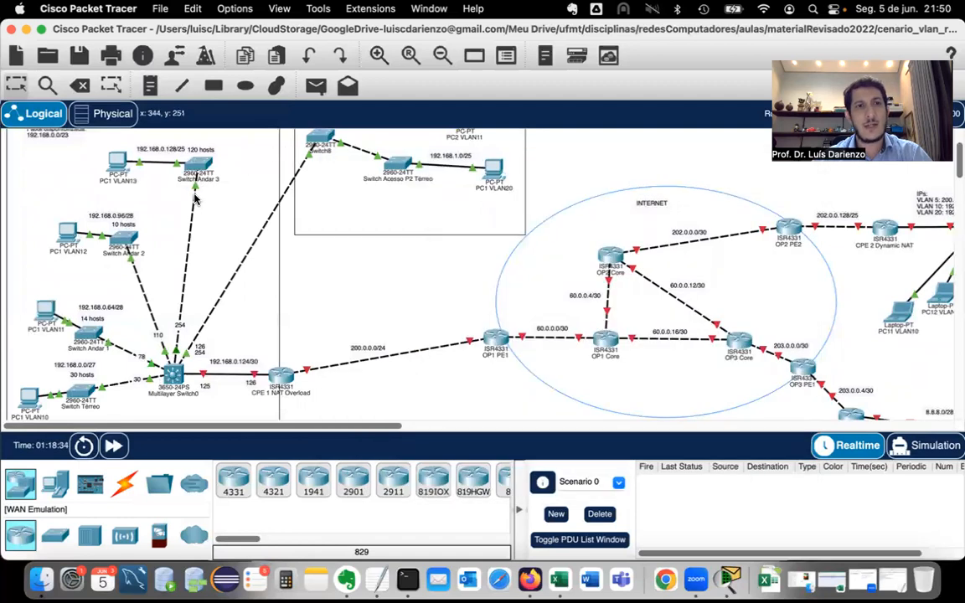
mouse_move(195, 191)
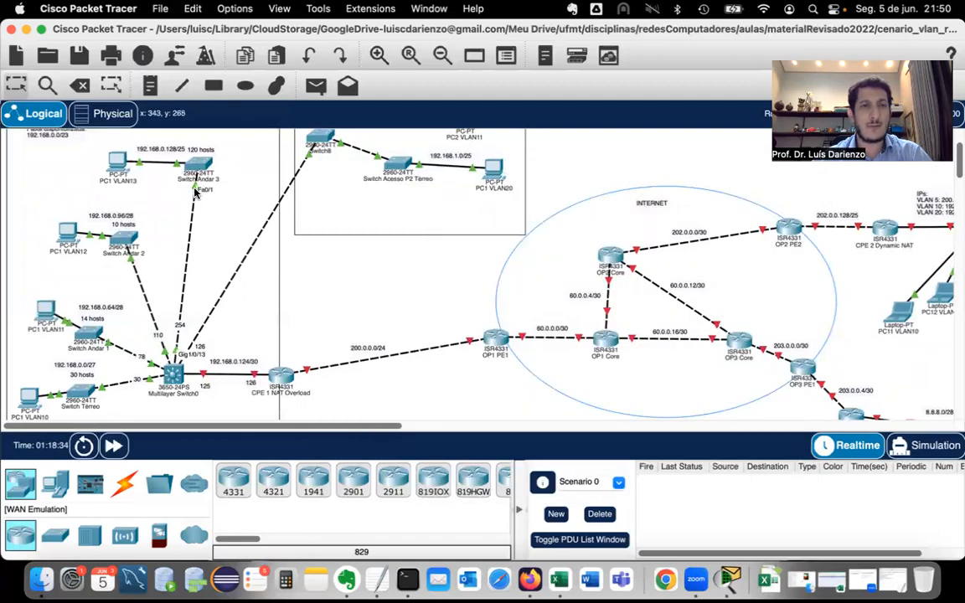
mouse_move(131, 262)
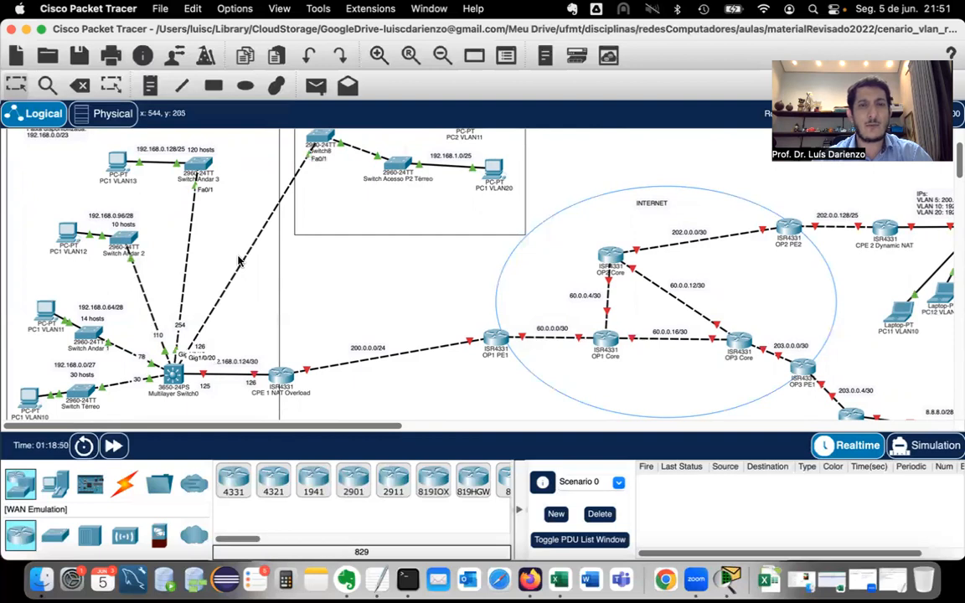
scroll(375, 211, up, 3)
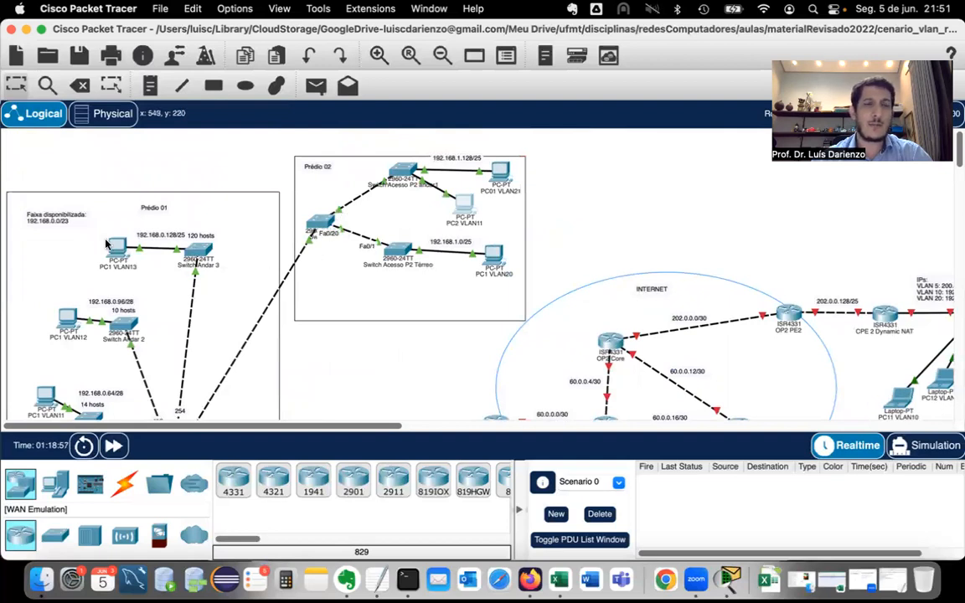
scroll(107, 243, down, 2)
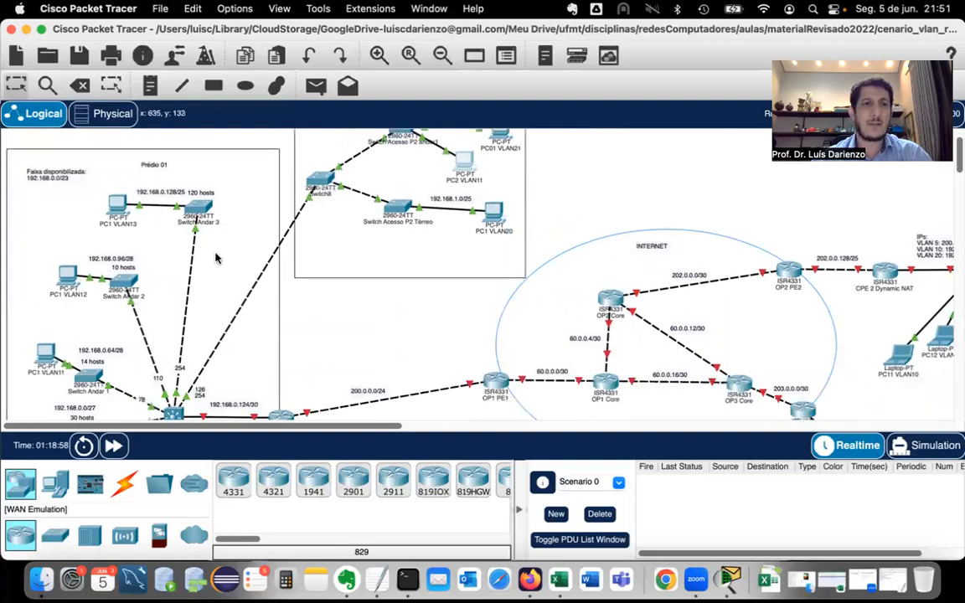
Open Switch Térreo's command line, enter global configuration mode and set the hostname to swTerreo
scroll(215, 258, down, 4)
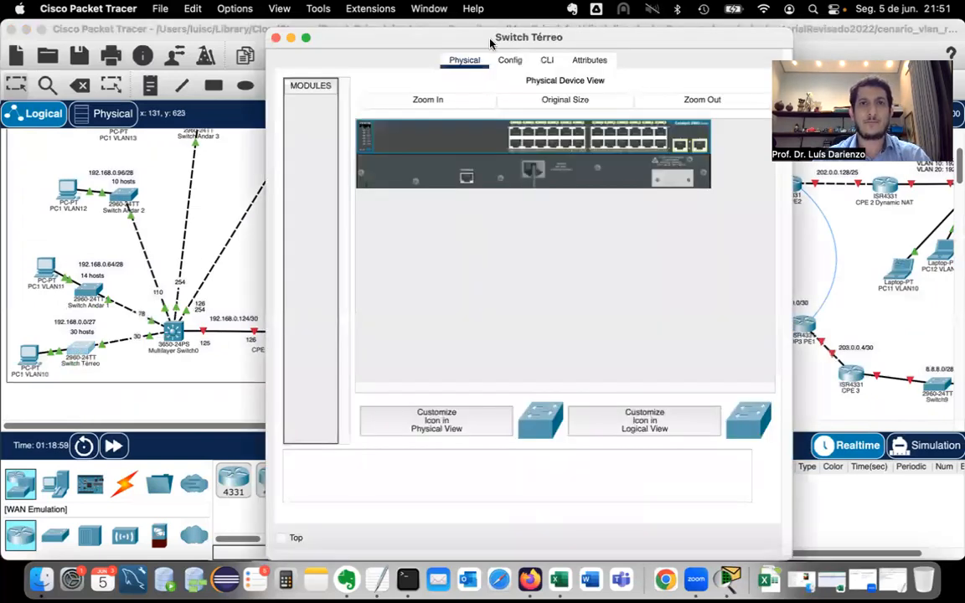
drag(490, 42, 419, 73)
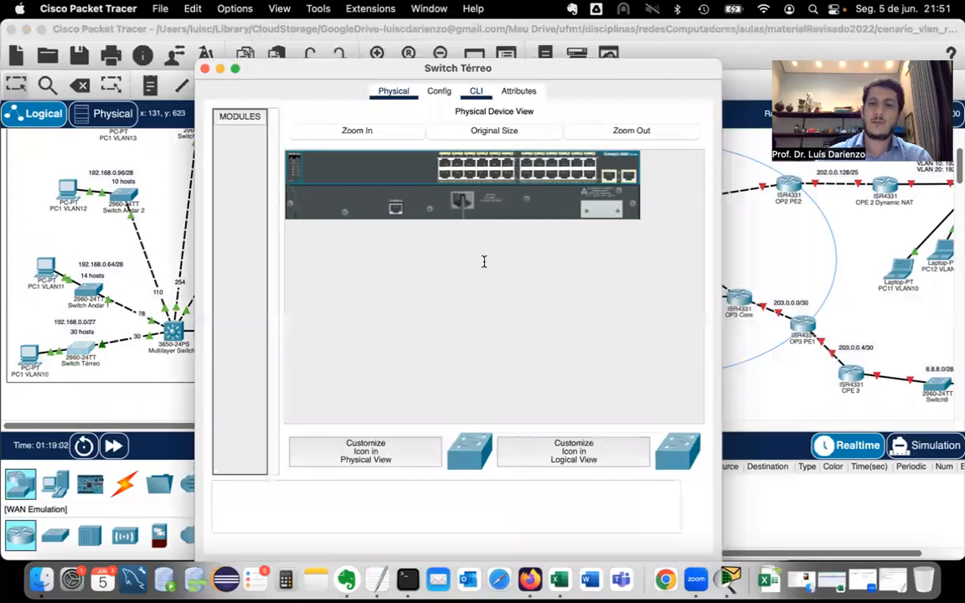
key(Return)
key(Return)
text(ena)
key(Return)
text(conf )
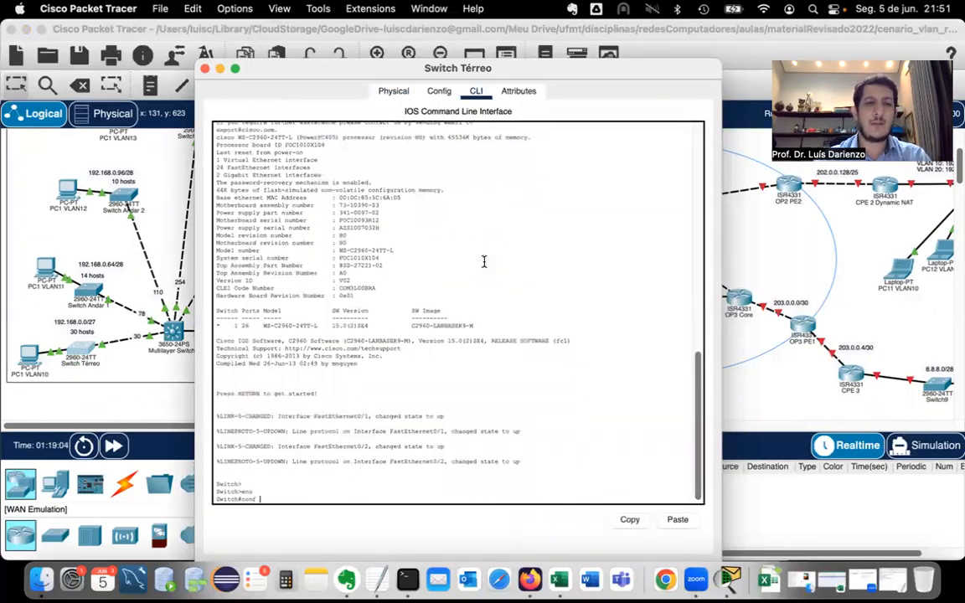
text(t)
key(Return)
text(hostname)
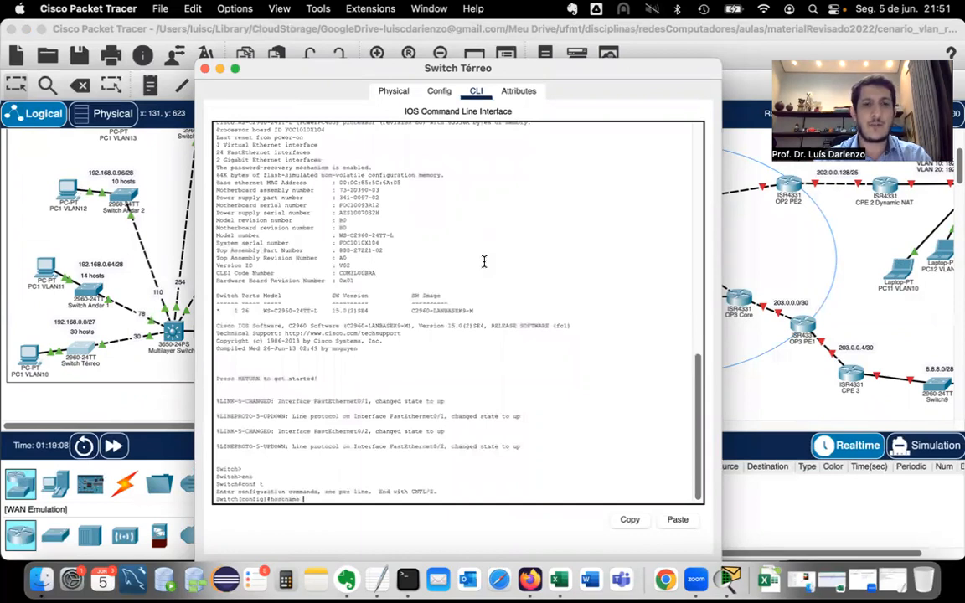
text(swTerreo)
key(Return)
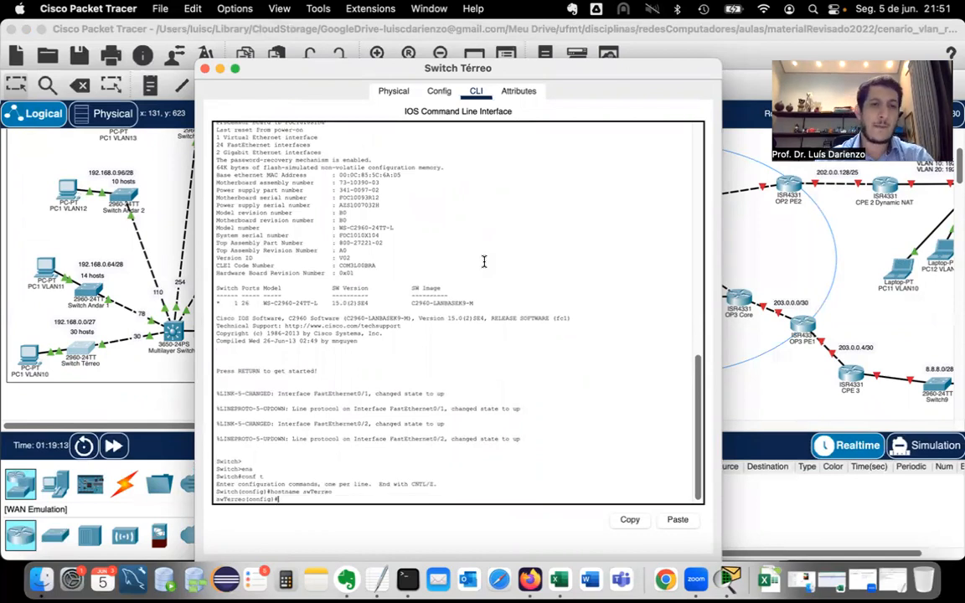
Configure interface fa0/1 of Switch Térreo with switchport mode trunk
text(int fa0)
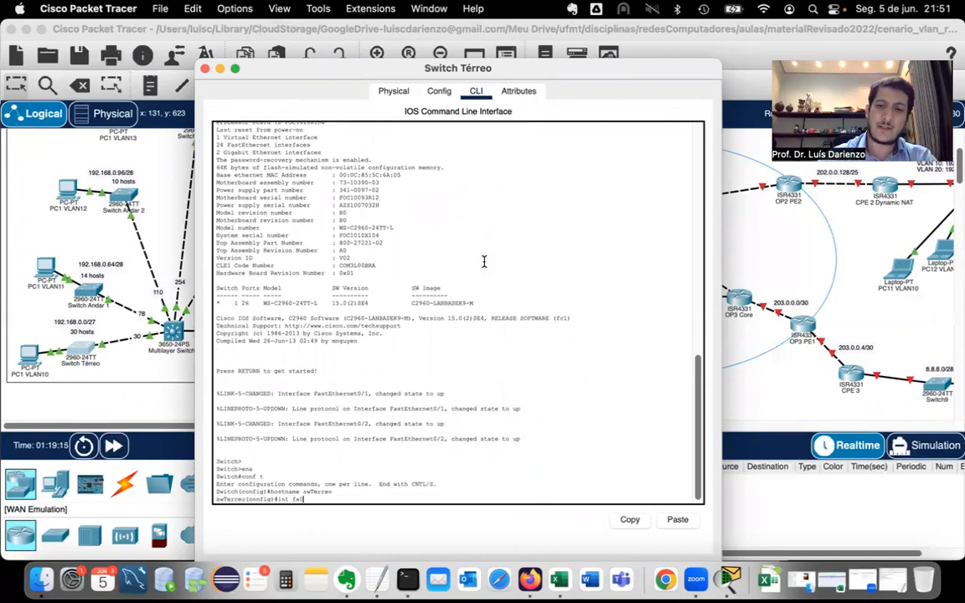
text(/1)
key(Return)
click(42, 330)
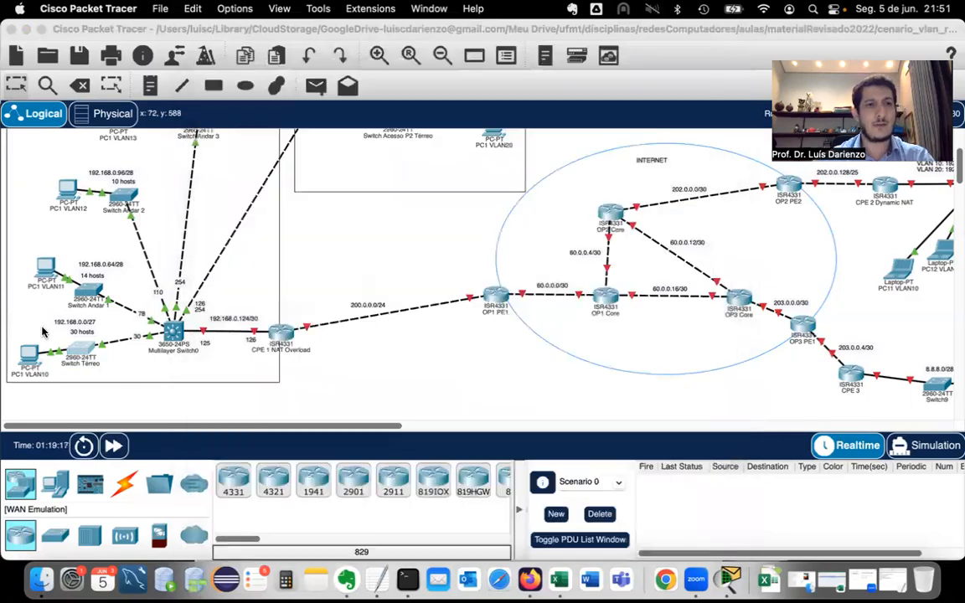
click(83, 352)
text(switchport mo)
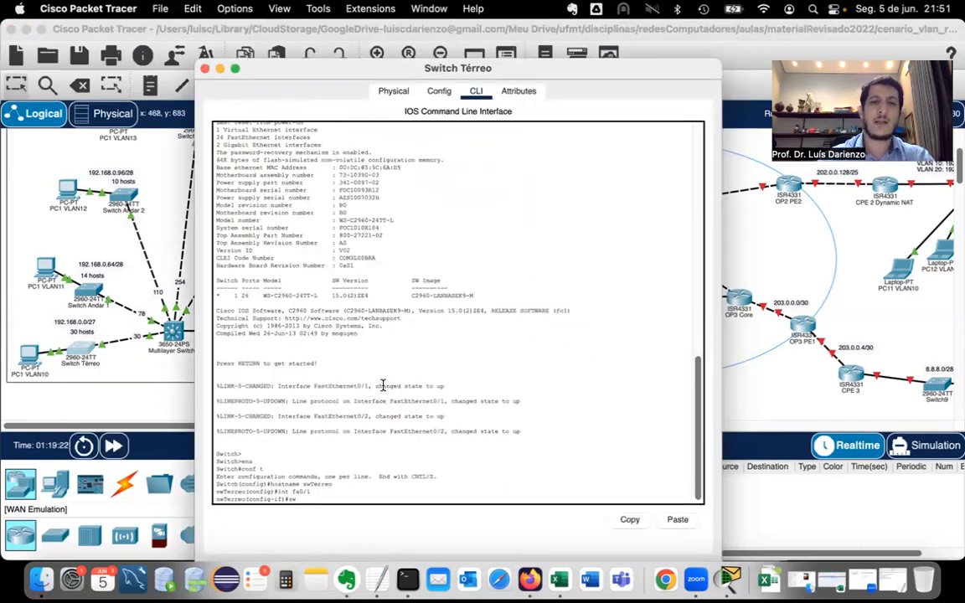
key(Tab)
text(mod)
key(Tab)
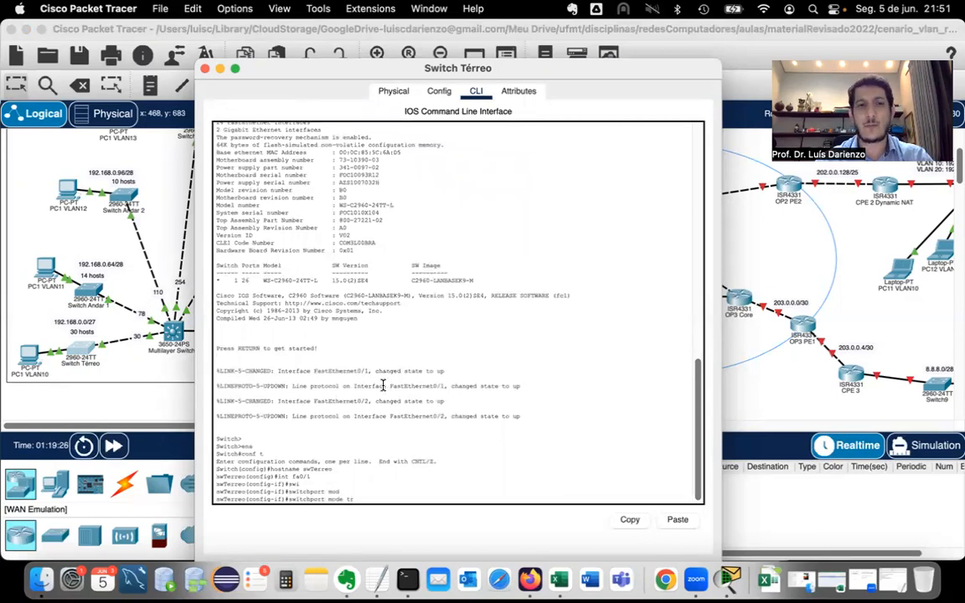
text(tru)
key(Tab)
key(Return)
key(Return)
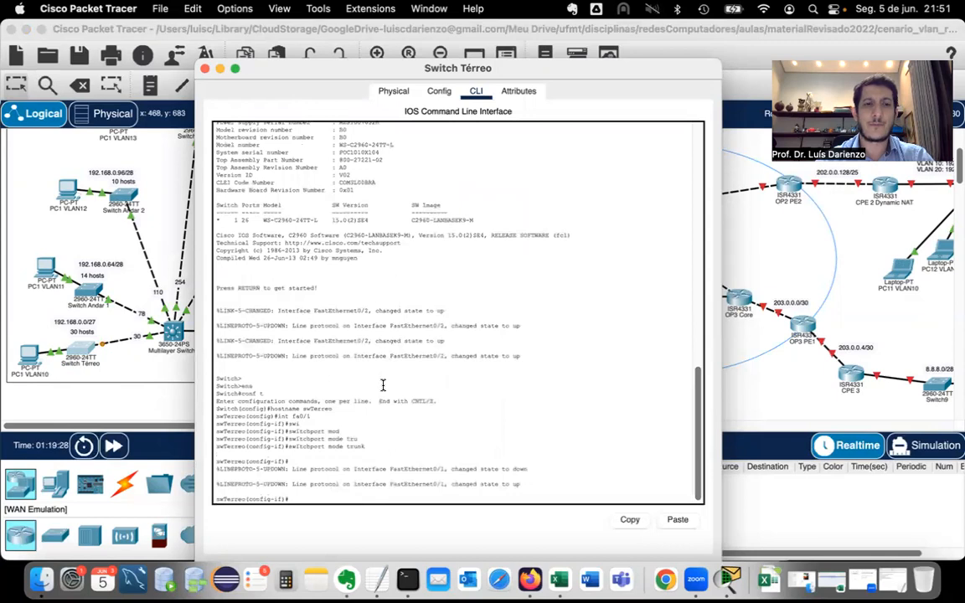
Allow all VLANs on Switch Térreo's fa0/1 trunk with switchport trunk allowed vlan all
text(swi)
key(Tab)
text(tru)
key(Tab)
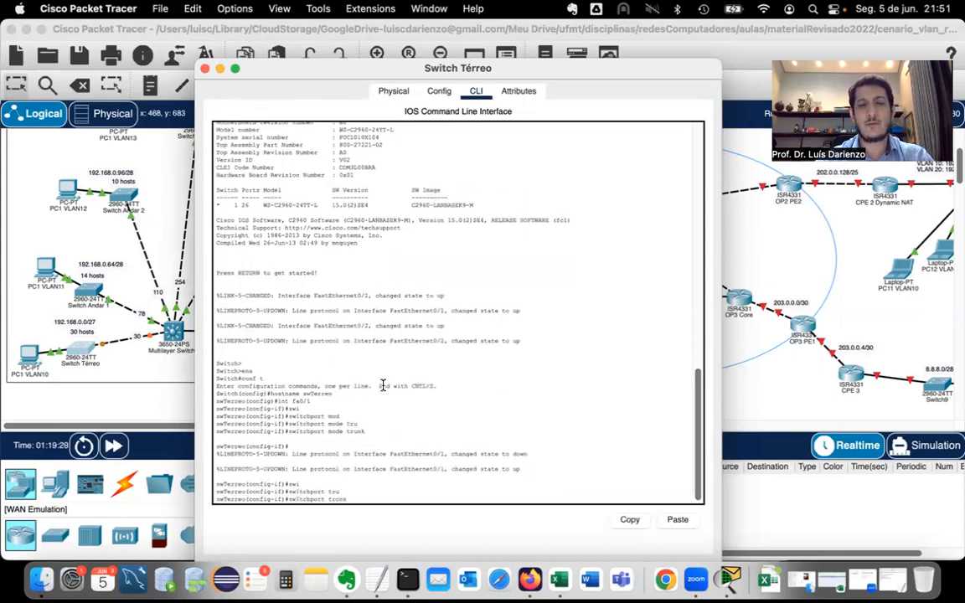
text(?)
text(al)
key(Tab)
text(vl)
key(Tab)
text(all)
key(Return)
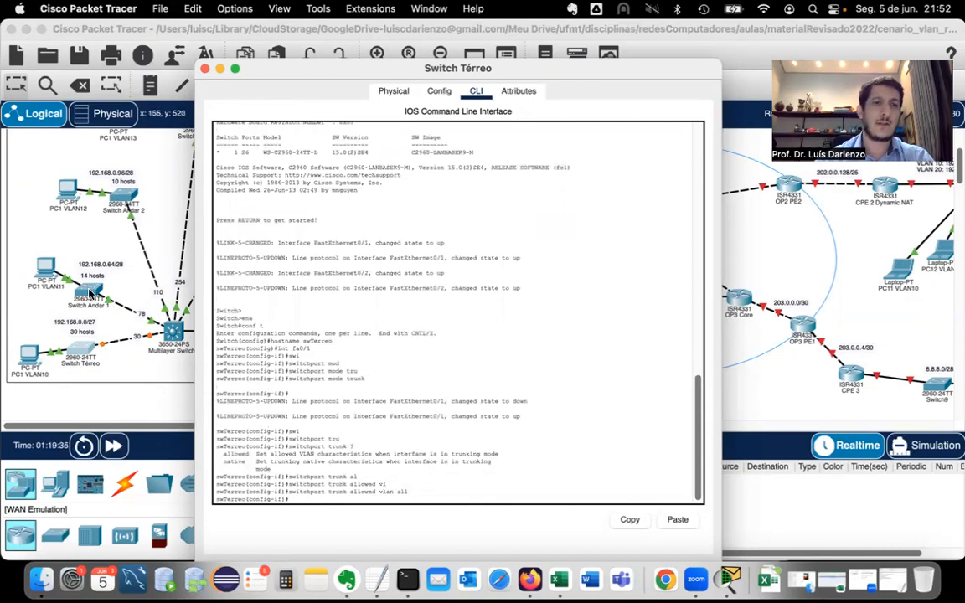
Open Switch Andar 1's command line, enter global configuration mode and set the hostname to swAndar1
click(83, 265)
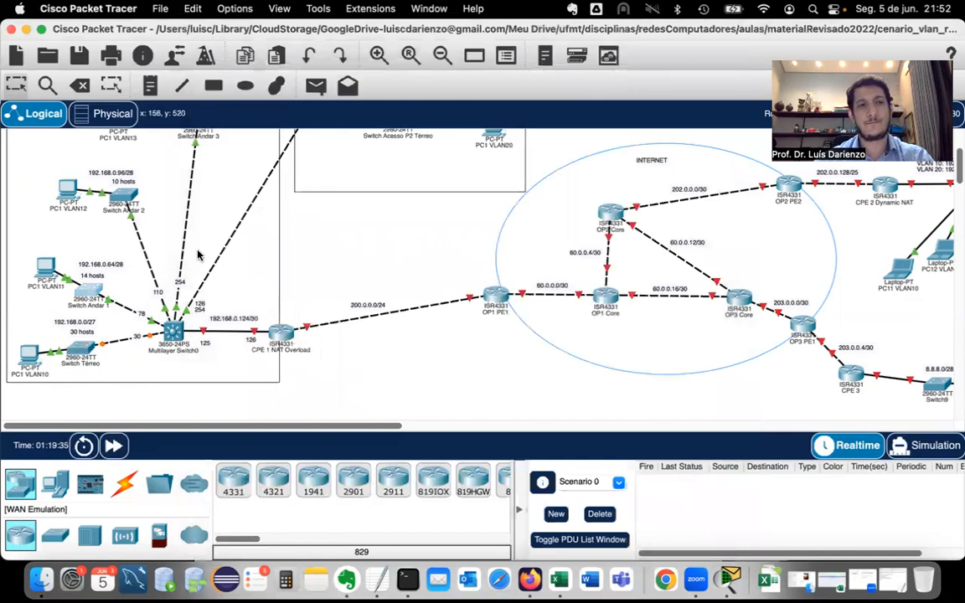
click(81, 297)
click(546, 60)
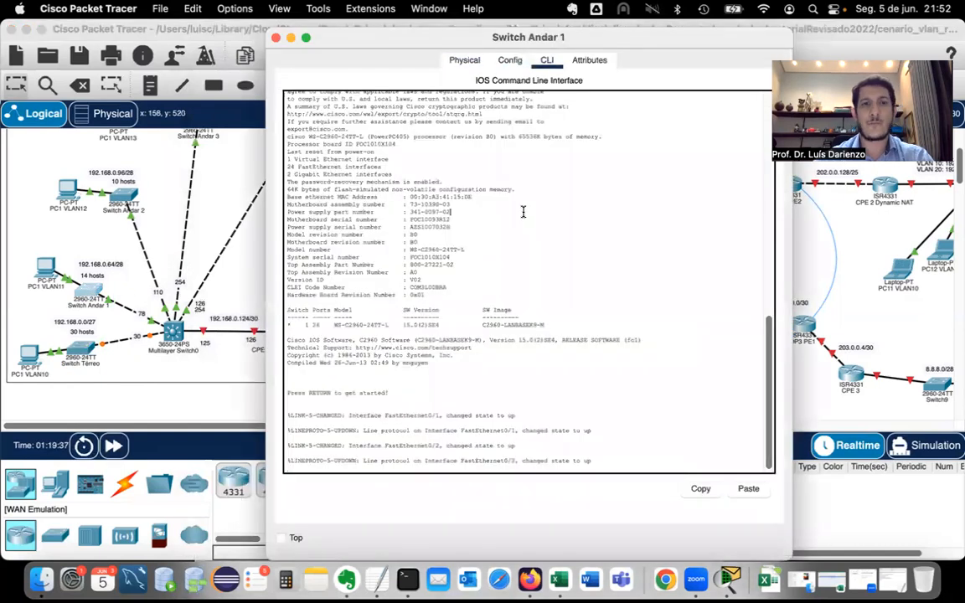
text(ena)
key(Return)
text(conf t)
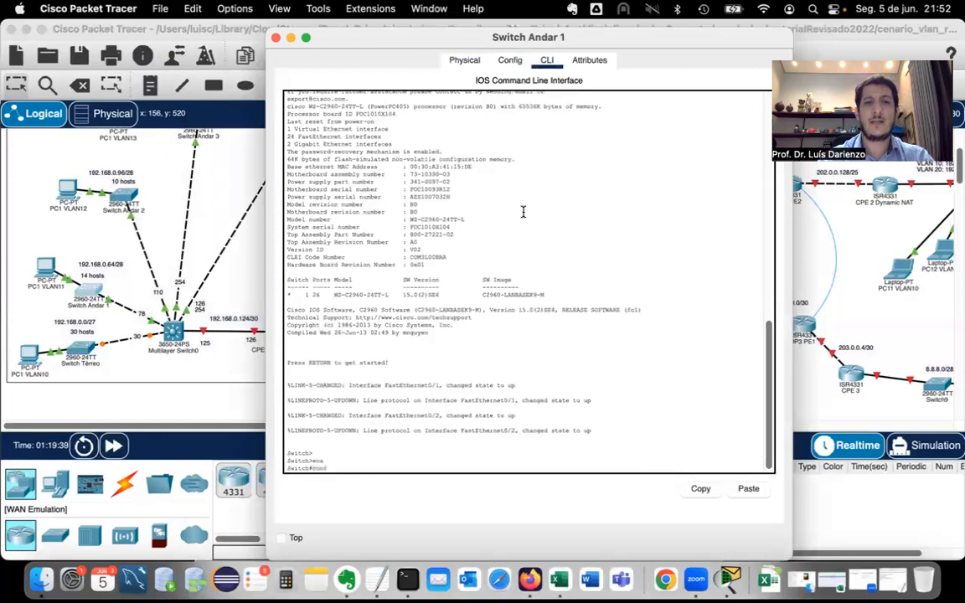
key(Return)
text(hostname)
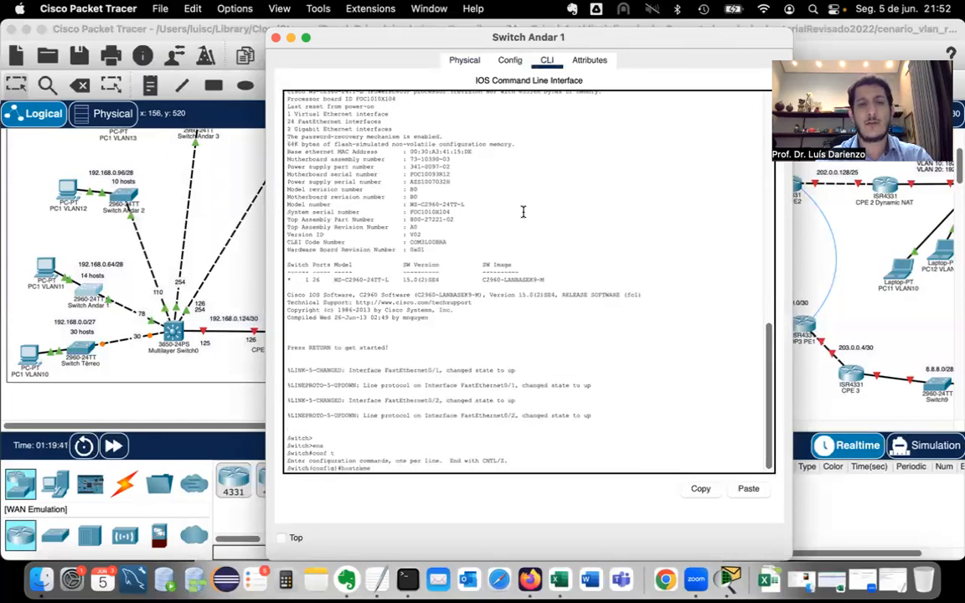
text( swAnda)
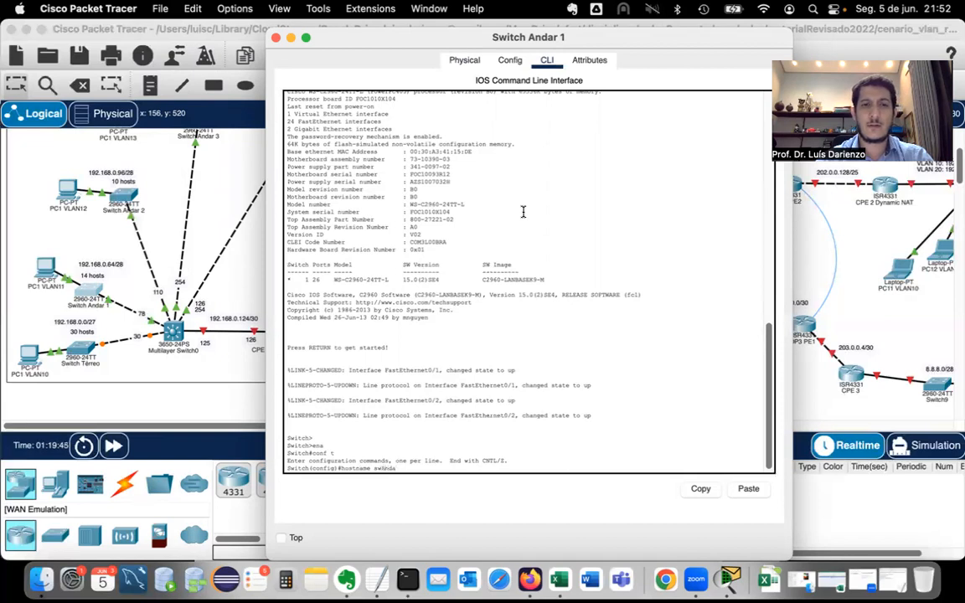
text(r)
key(Return)
text(r1)
key(Return)
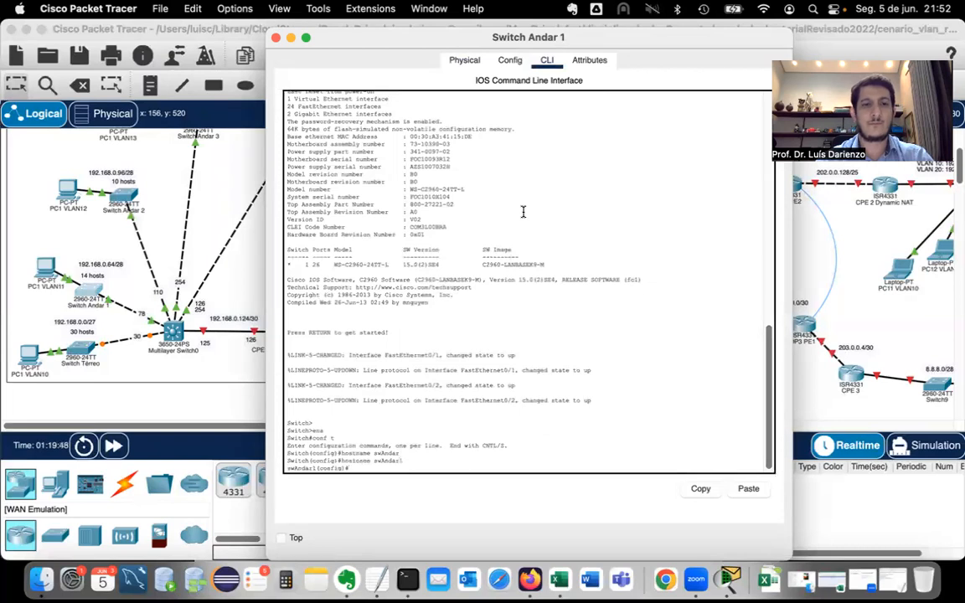
Configure interface fa0/1 of Switch Andar 1 with switchport mode trunk
text(int fa0/1)
key(Return)
text(swi)
key(Tab)
text(mod)
key(Tab)
text(tru)
key(Tab)
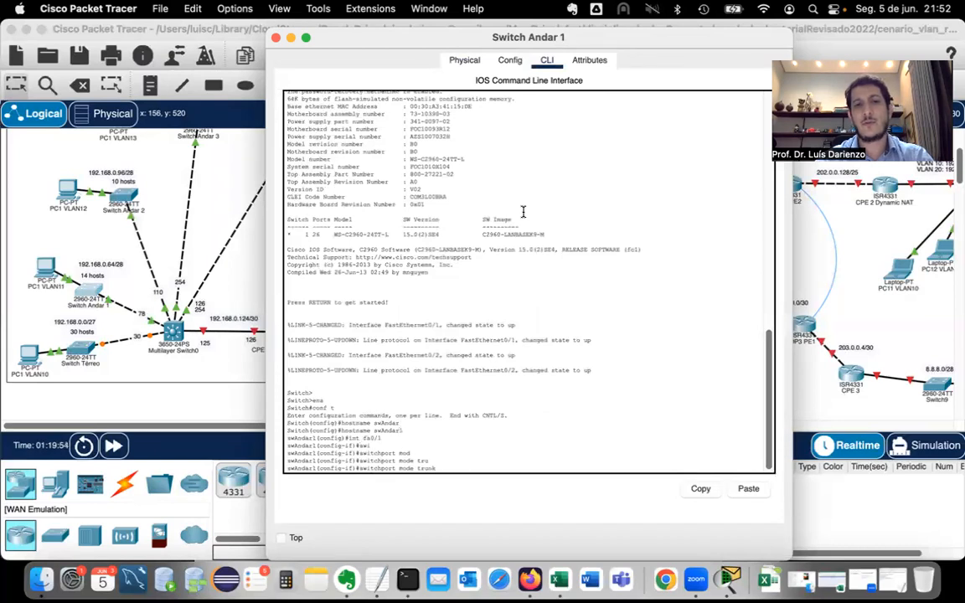
key(Return)
Allow all VLANs on Switch Andar 1's fa0/1 trunk with switchport trunk allowed vlan all
text(ewi)
key(Tab)
text(tru)
key(Tab)
text(al)
key(Tab)
text(v)
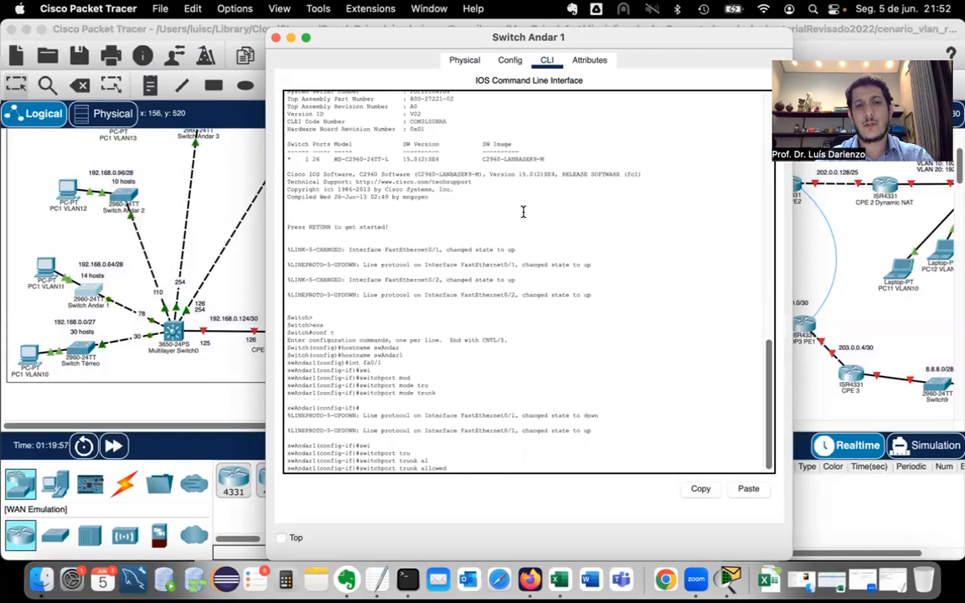
key(Tab)
text(all)
key(Return)
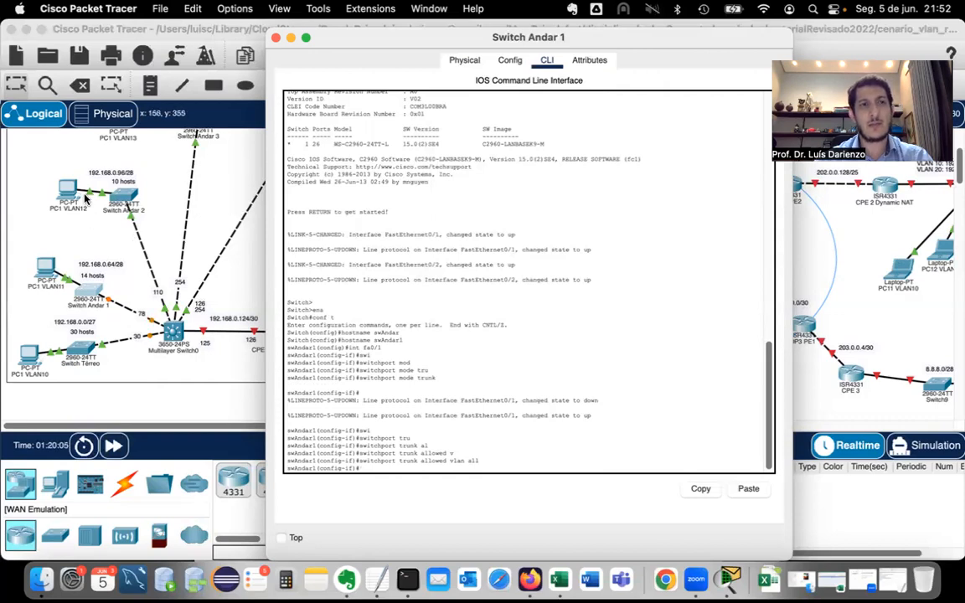
Open Switch Andar 2's command line and enter global configuration mode with ena and conf t
click(125, 204)
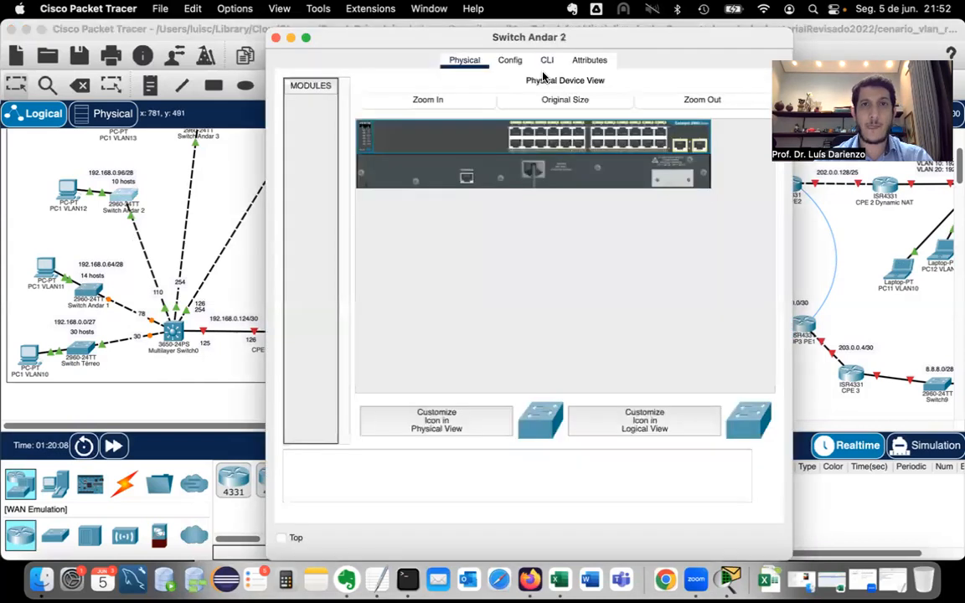
click(546, 60)
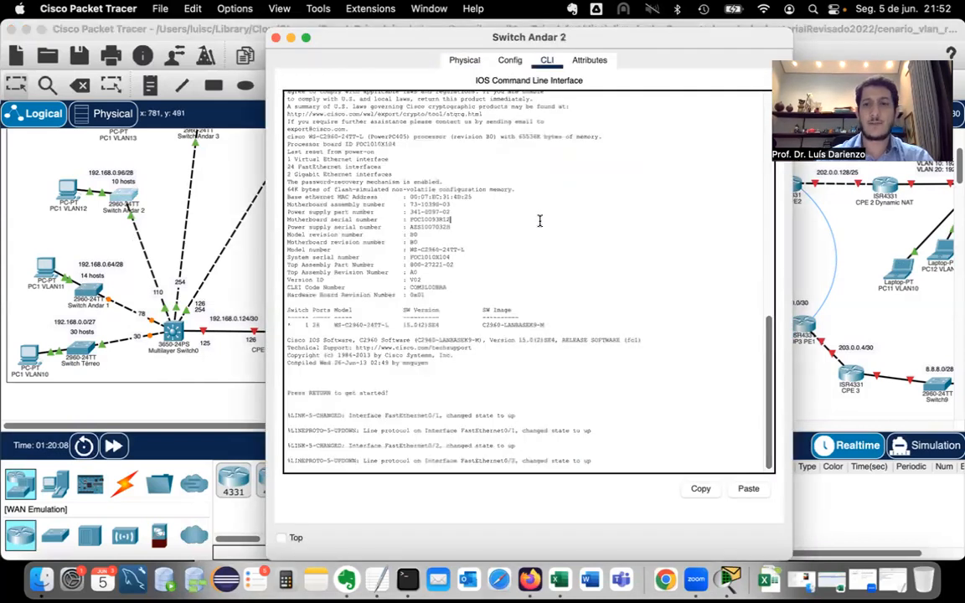
key(Return)
key(Return)
key(Return)
text(ena)
key(Return)
text(conf t)
key(Return)
Set Switch Andar 2's hostname to swAndar02
text(int)
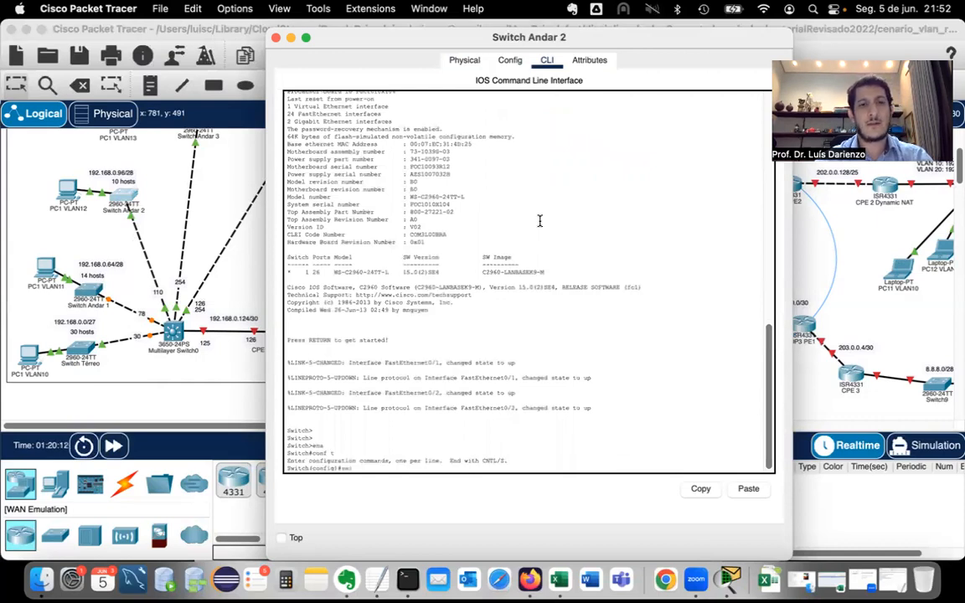
text(tname sw)
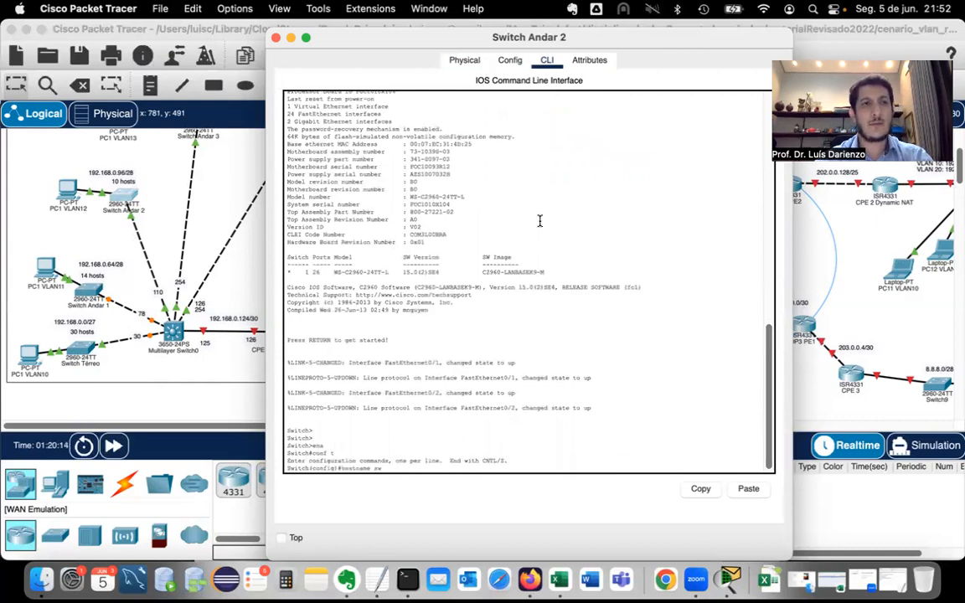
text(k)
text(ndar)
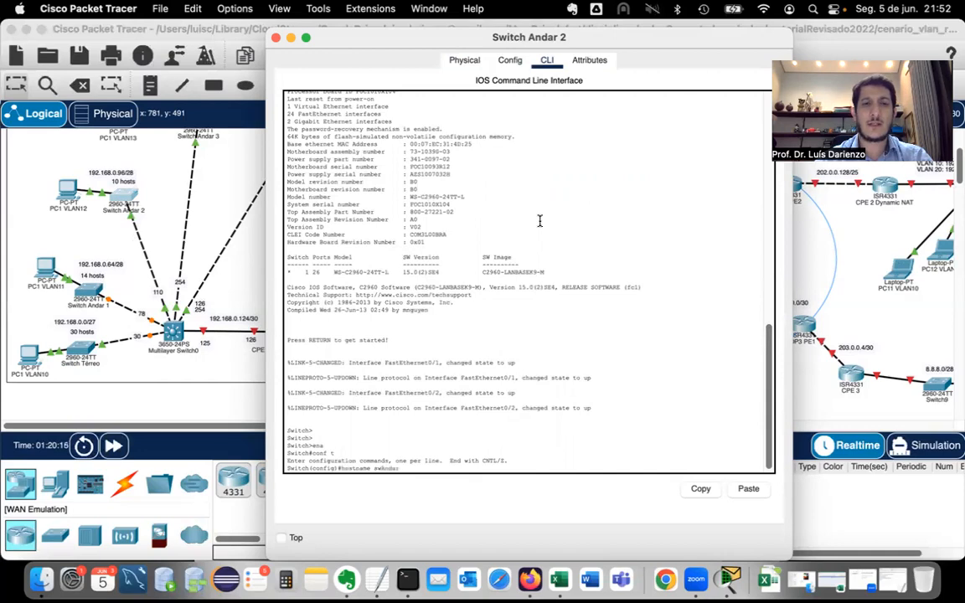
text(02)
key(Return)
Configure interface fa0/1 of Switch Andar 2 with switchport mode trunk
text(int fa0/1)
key(Return)
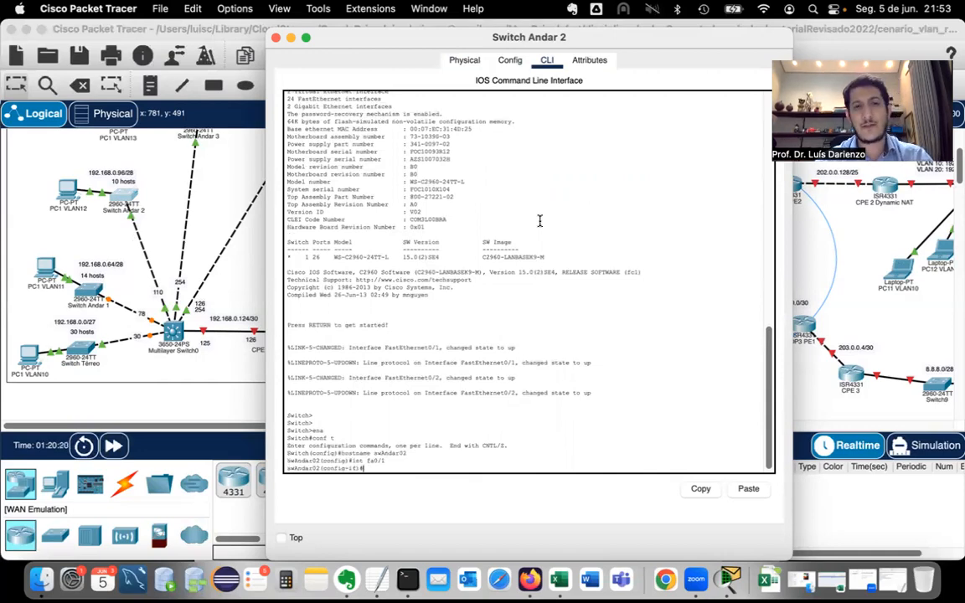
text(swi)
key(Tab)
text(mod)
key(Tab)
text(tru)
key(Tab)
key(Return)
Allow all VLANs on Switch Andar 2's fa0/1 trunk with switchport trunk allowed vlan all
text(swi)
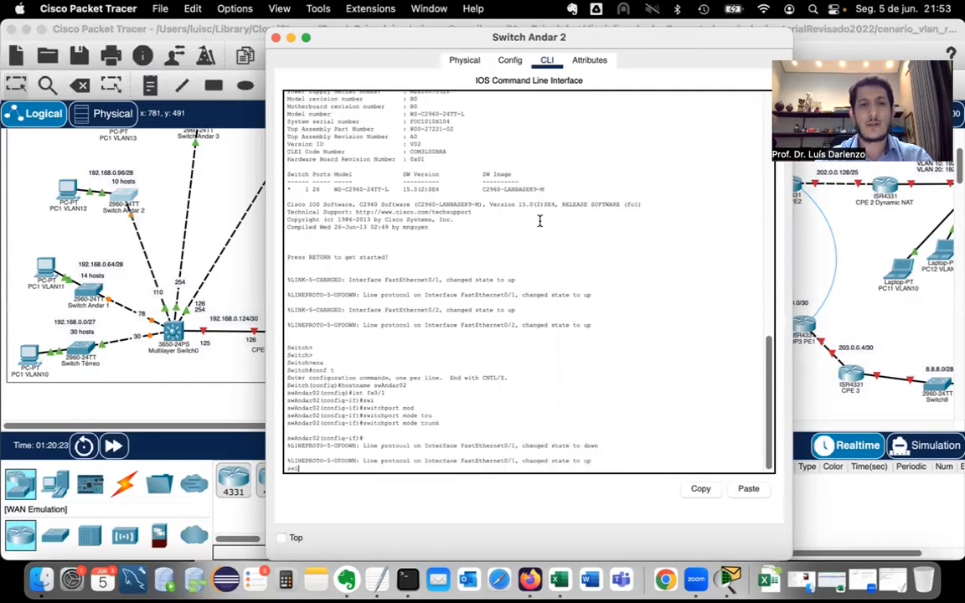
key(Tab)
text(tru)
key(Tab)
text(al)
key(Tab)
text(vl)
key(Tab)
text(all)
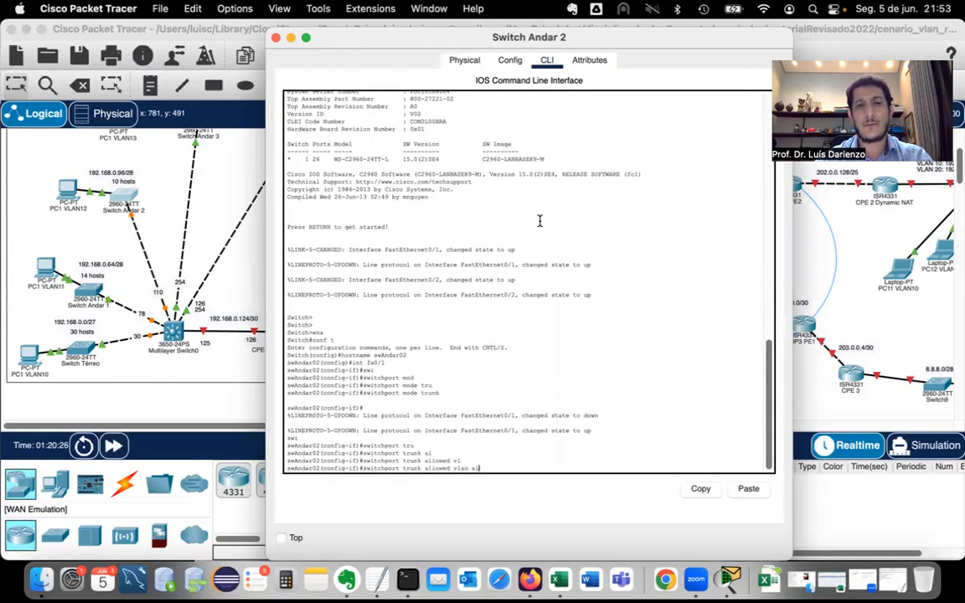
key(Return)
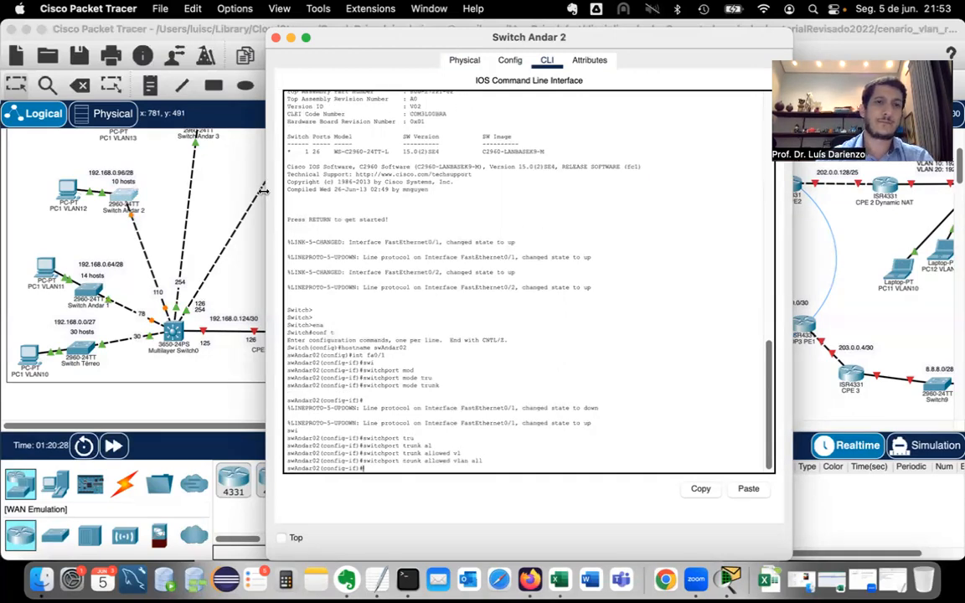
Open Switch Andar 3's command line, enter global configuration mode and set the hostname to swAndar03
scroll(200, 217, up, 5)
click(184, 197)
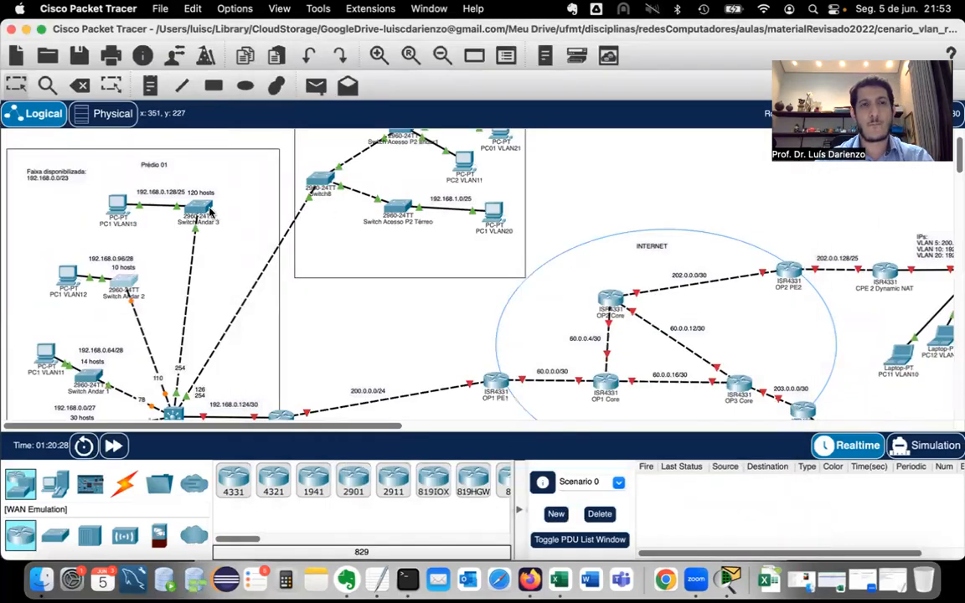
click(182, 194)
click(546, 59)
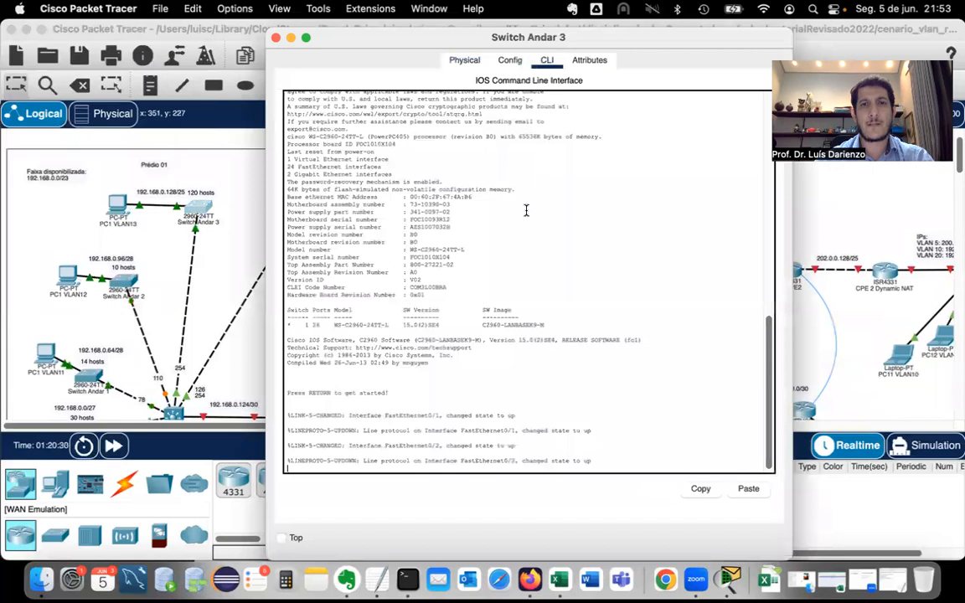
text(ena)
key(Return)
text(conf t)
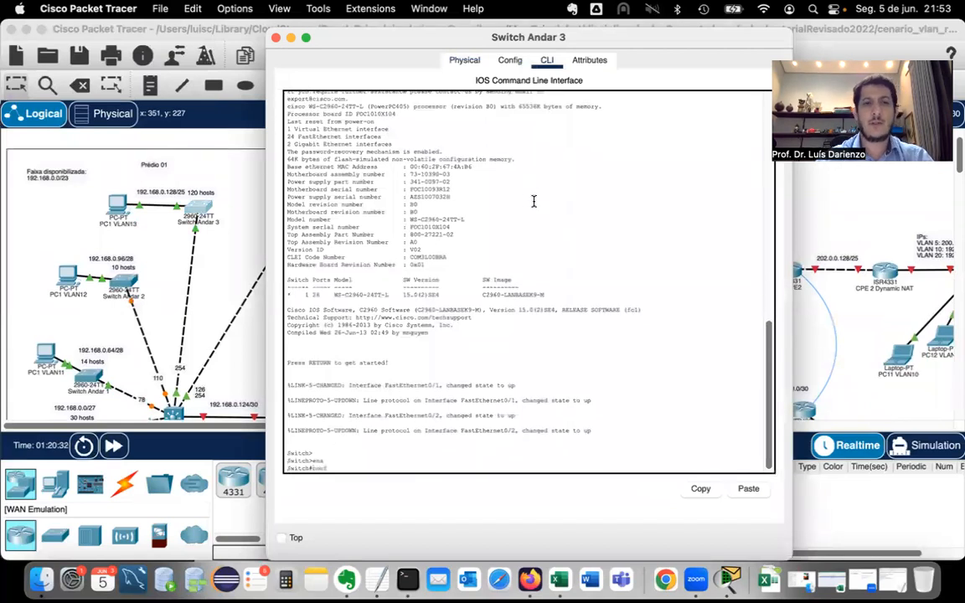
key(Return)
text(hostname sw)
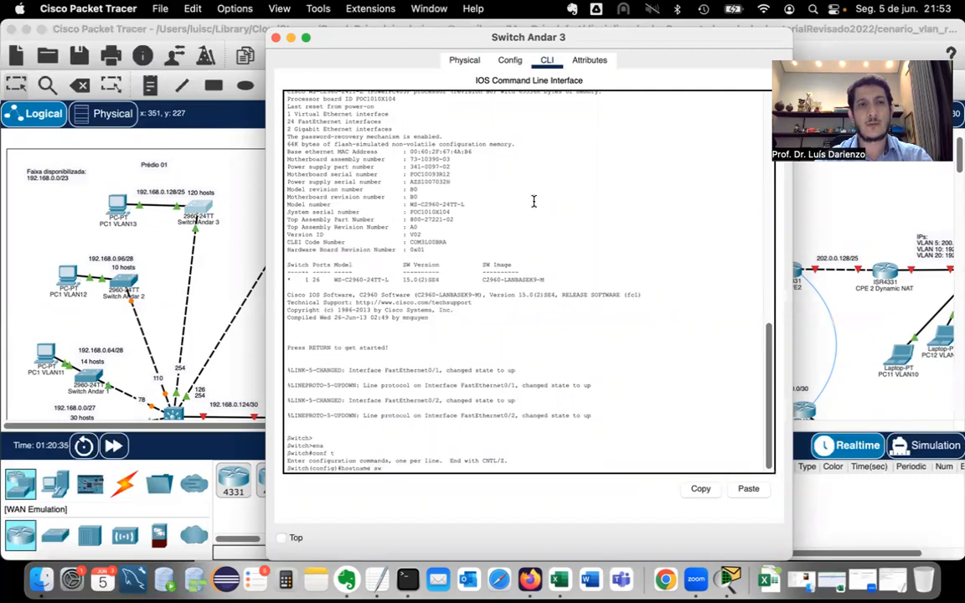
text(Andar03)
key(Return)
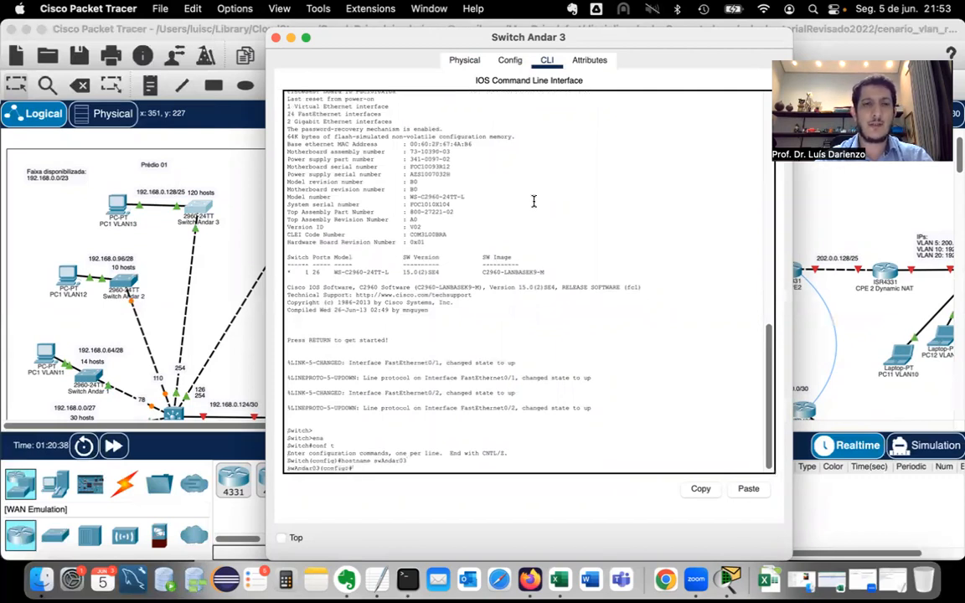
Configure interface fa0/1 of Switch Andar 3 with switchport mode trunk
text(int fa0/1)
key(Return)
text(swi)
key(Tab)
text(mod)
key(Tab)
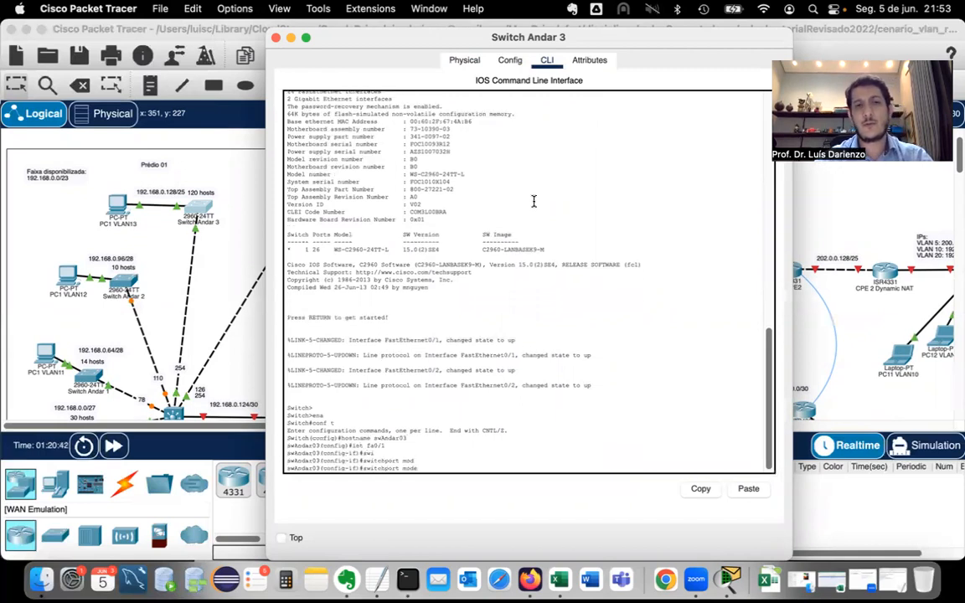
text(tru)
key(Tab)
key(Return)
Allow all VLANs on Switch Andar 3's fa0/1 trunk with switchport trunk allowed vlan all
text(switchport)
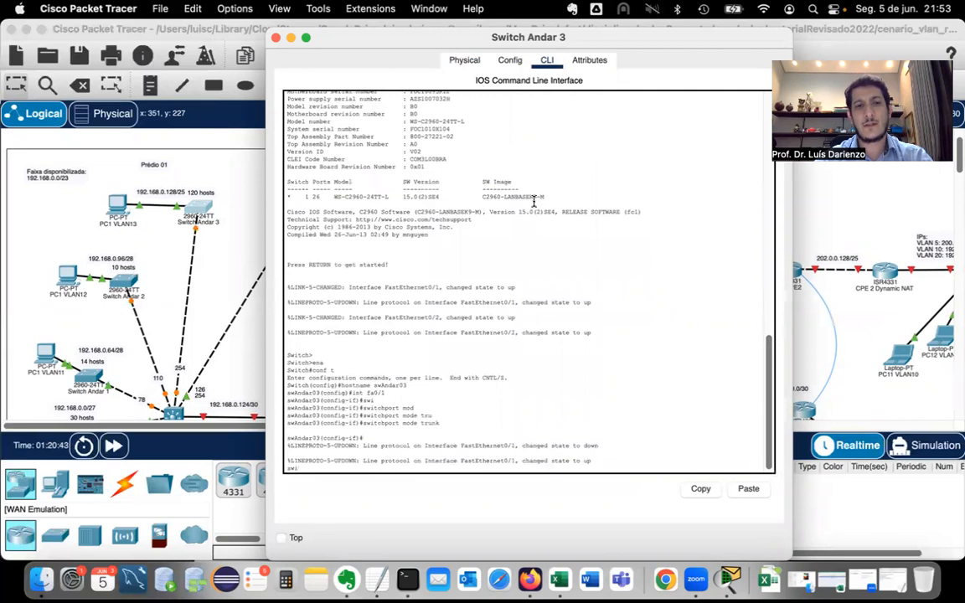
key(Tab)
text(tru)
key(Tab)
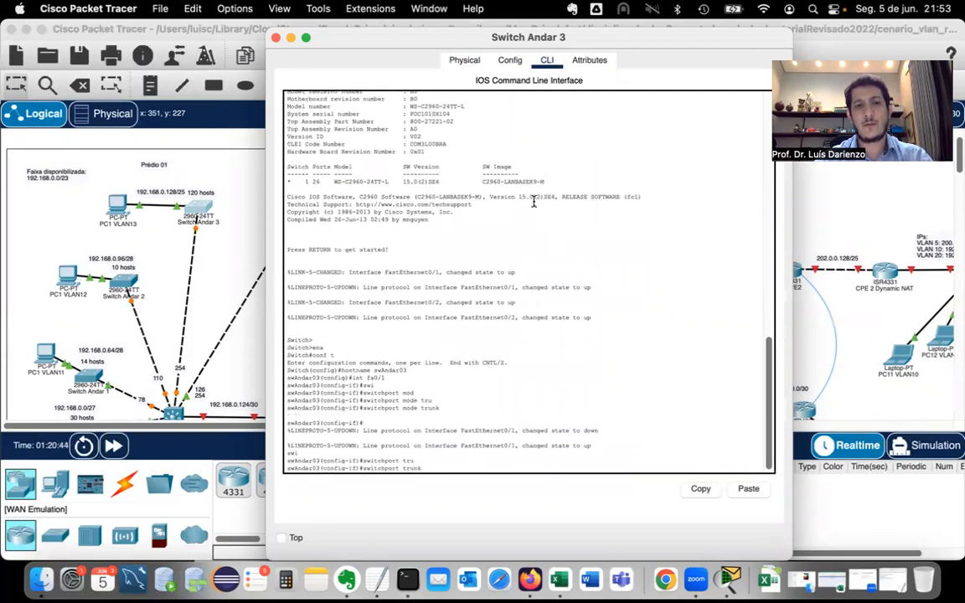
text(allowed v)
key(Tab)
text(v)
key(Tab)
text(all)
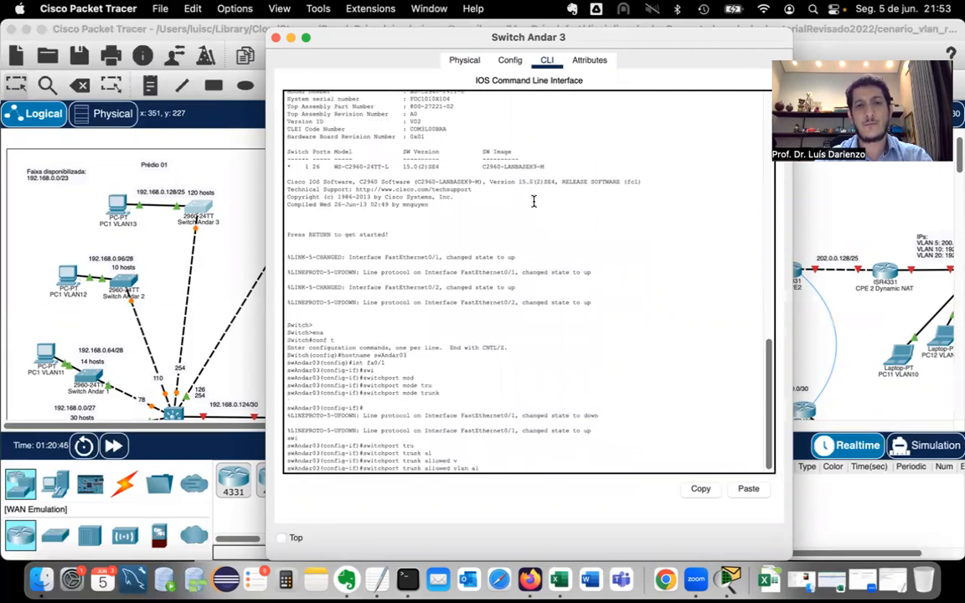
key(Return)
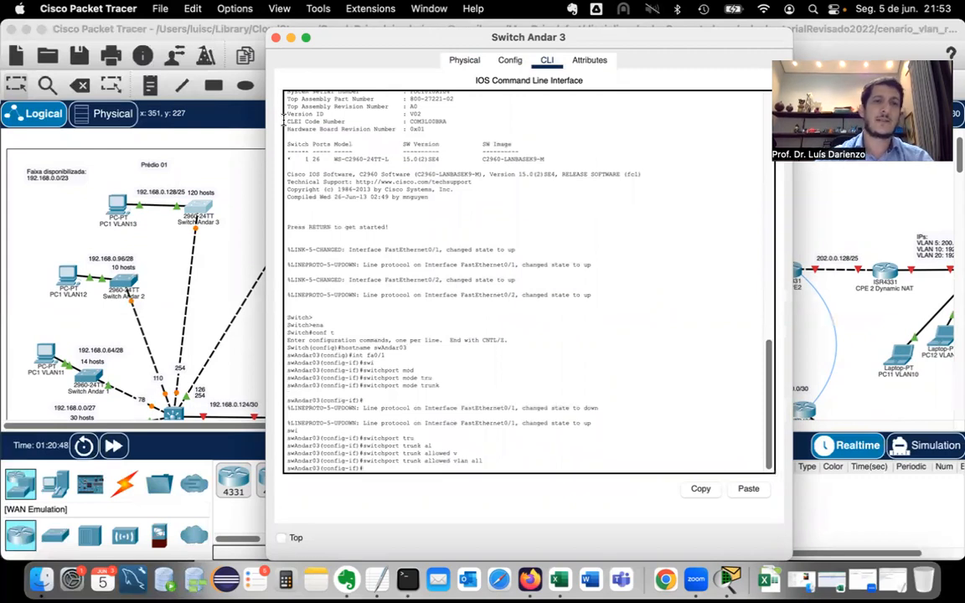
Open Switch8's command line, enter global configuration mode and set the hostname to sw08
click(253, 228)
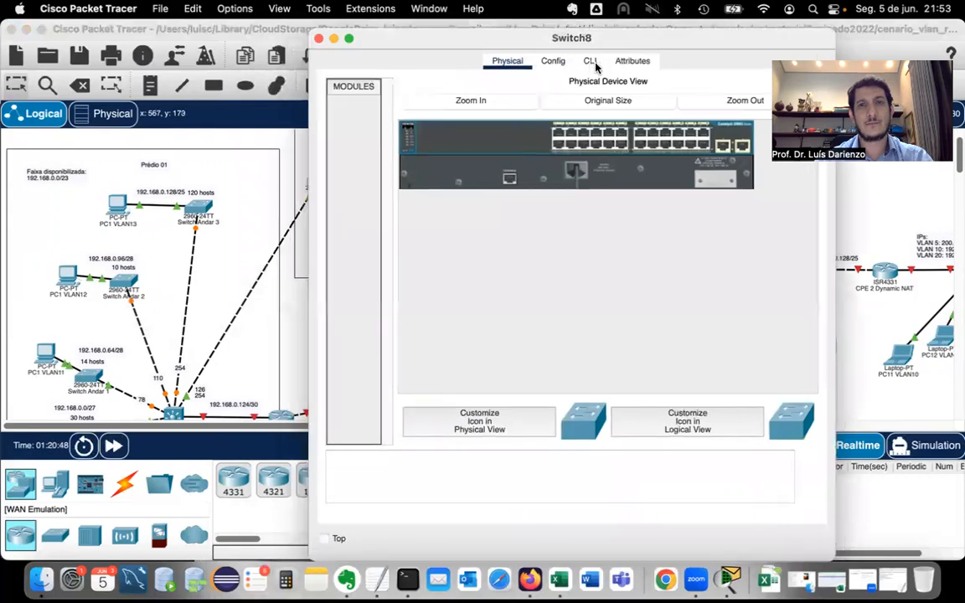
click(594, 63)
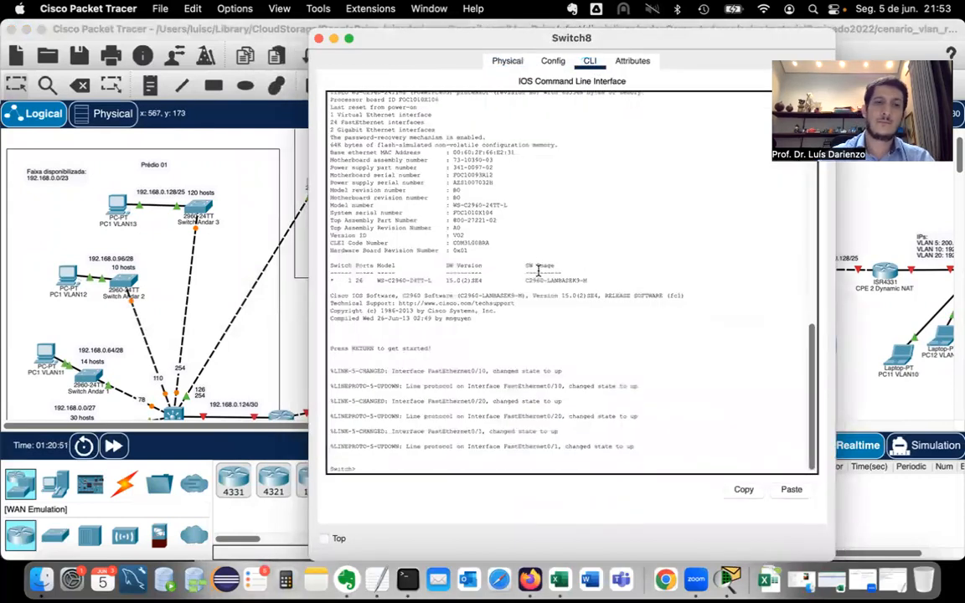
key(Return)
text(ena)
key(Return)
text(conf )
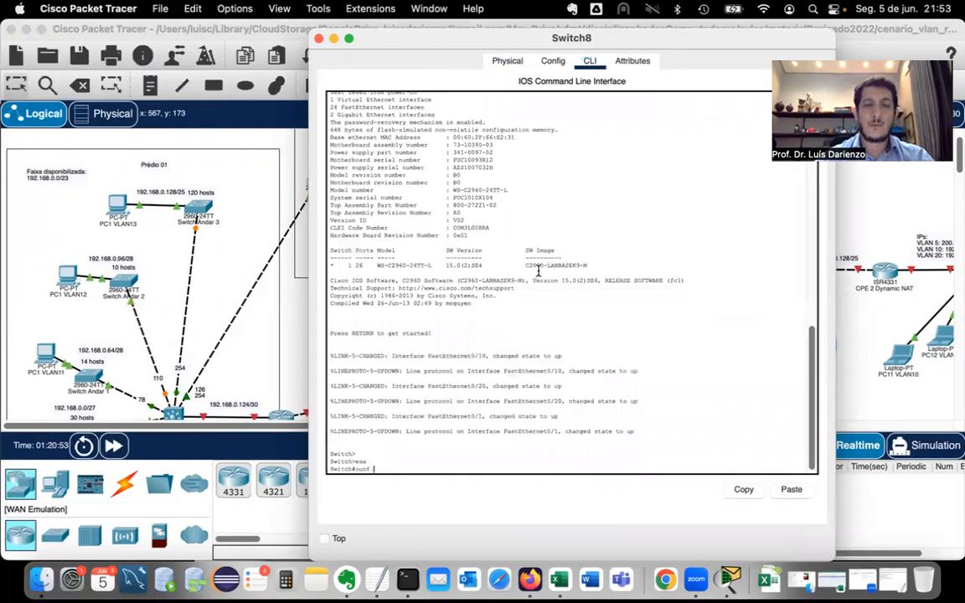
text(t)
key(Return)
text(hostname Sw)
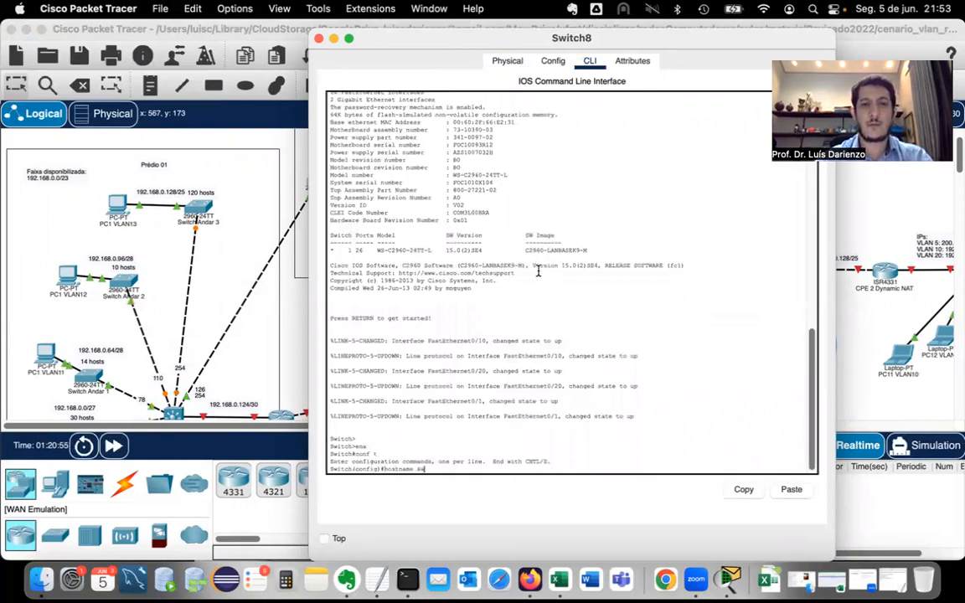
text(8)
key(Return)
text(int fa0/10)
key(Return)
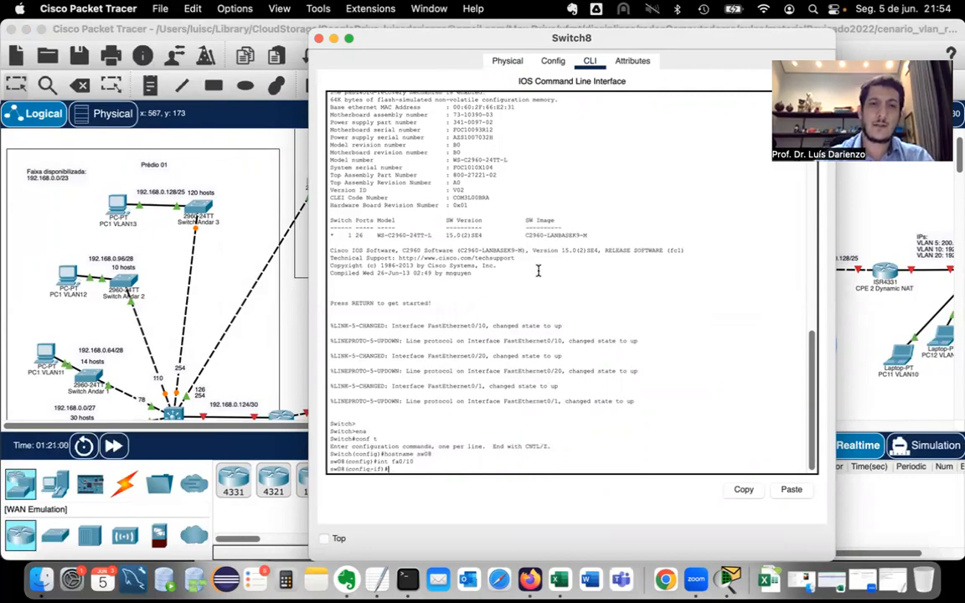
text(exit)
key(Return)
Configure interface fa0/1 of Switch8 with switchport mode trunk
text(int fa0/1)
key(Return)
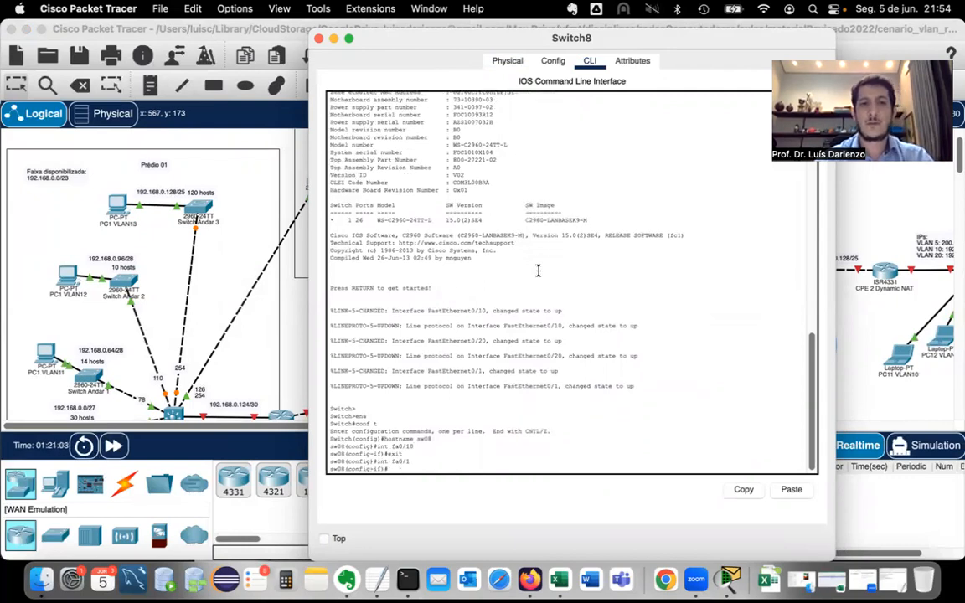
text(swi)
key(Tab)
text(mod)
key(Tab)
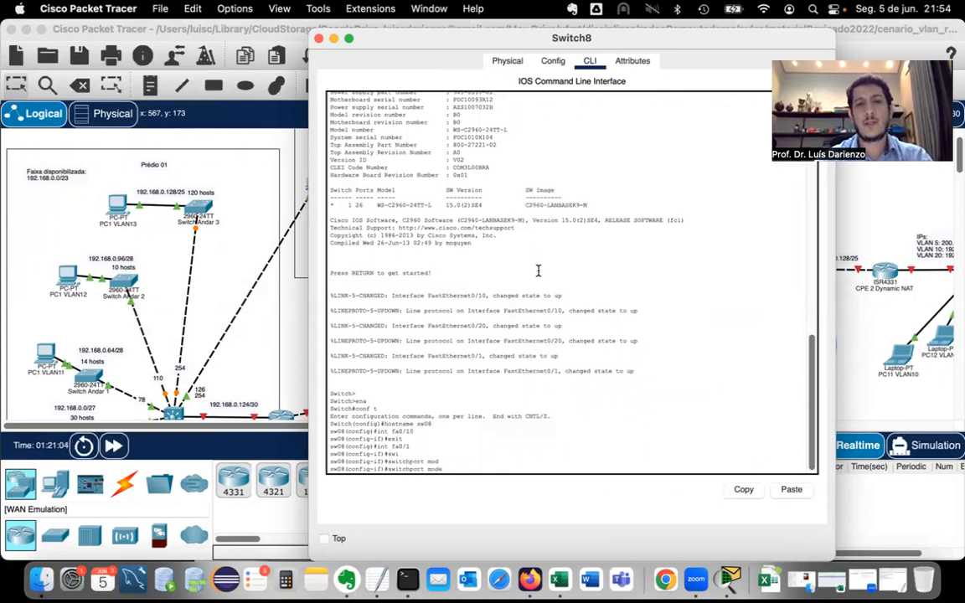
text(tru)
key(Tab)
key(Return)
Allow all VLANs on Switch8's fa0/1 trunk with switchport trunk allowed vlan all and exit the interface
text(swi)
key(Tab)
text(tru)
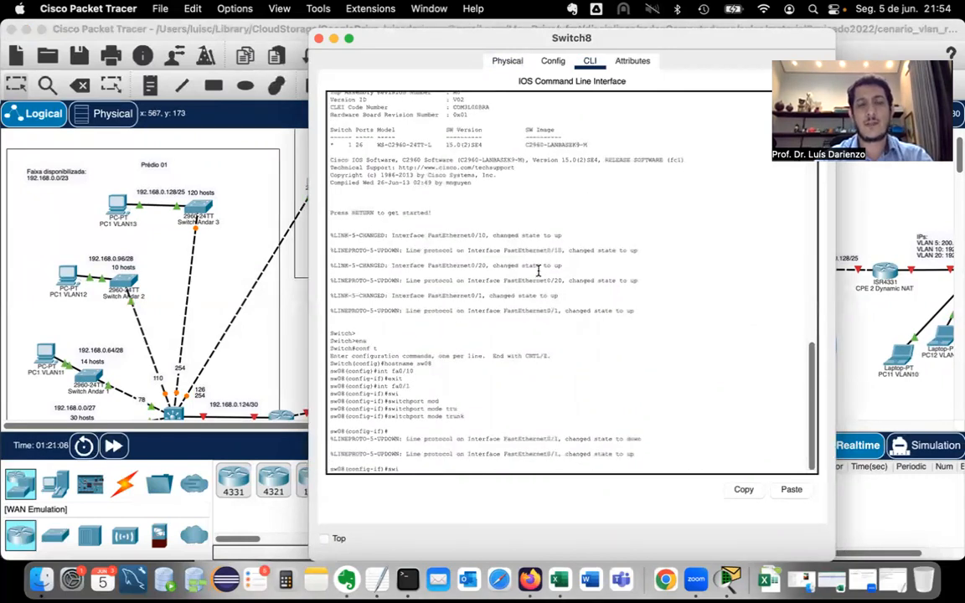
key(Tab)
text(al)
key(Tab)
text(vl)
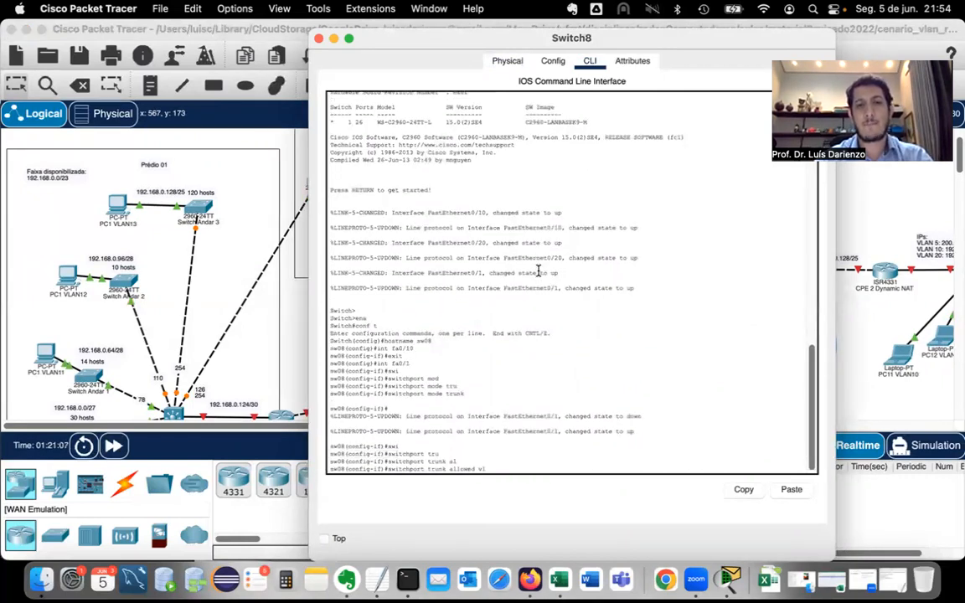
key(Tab)
text(all)
key(Return)
text(exit)
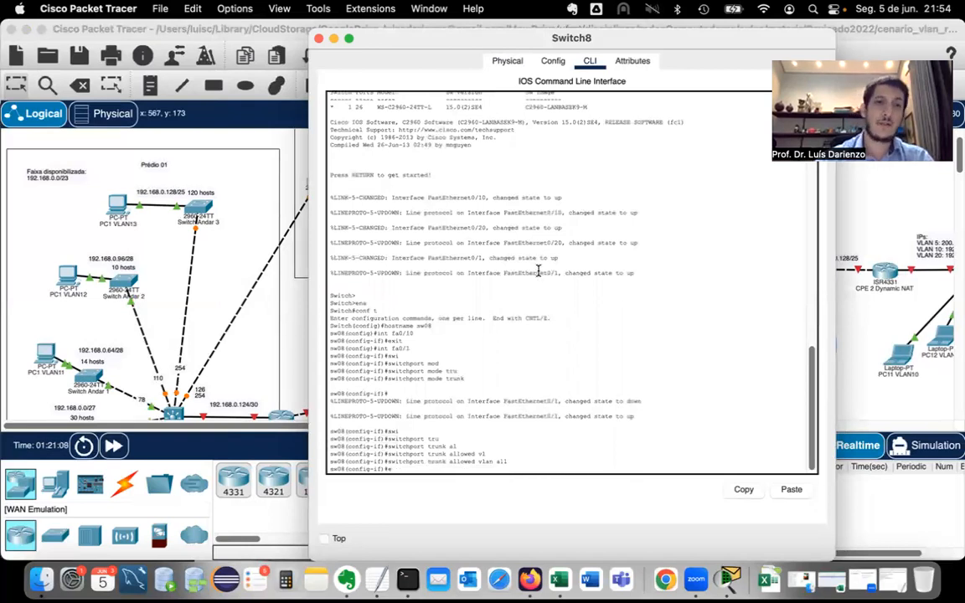
key(Return)
Configure interface fa0/10 of Switch8 with switchport mode trunk
click(278, 146)
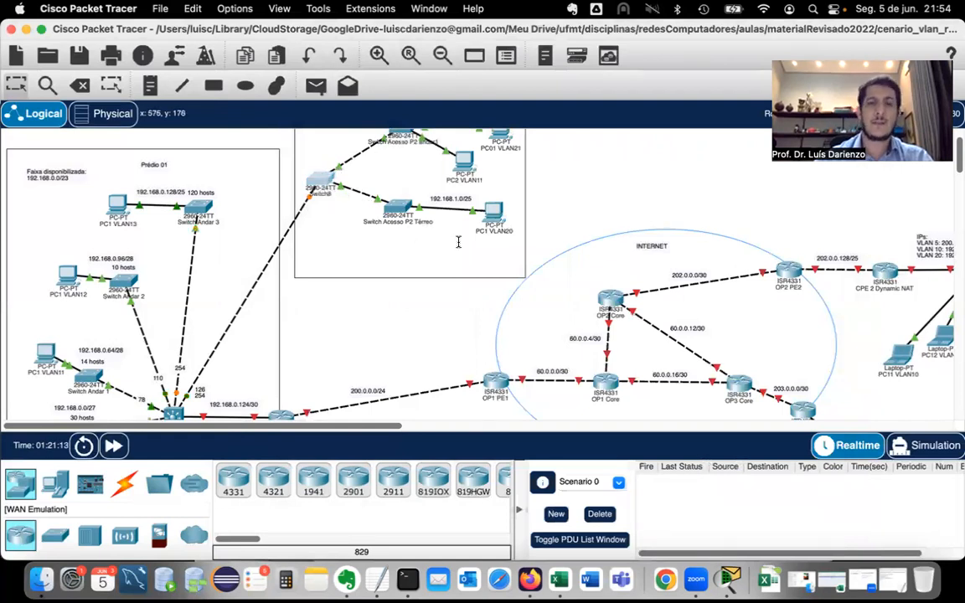
click(320, 180)
text(int fa0/10)
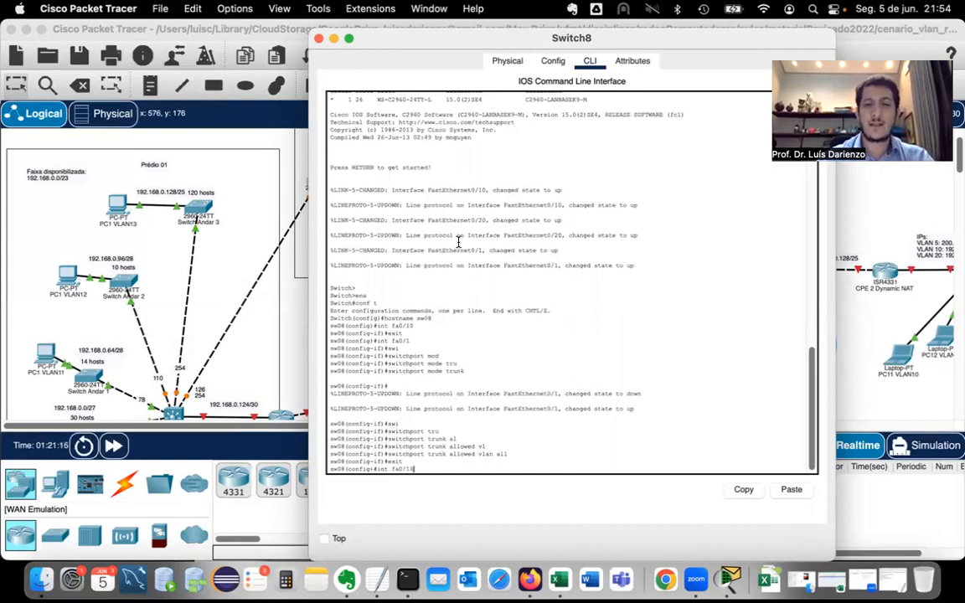
key(Return)
text(swi)
key(Tab)
key(BackSpace)
text(mo)
key(Tab)
text(t)
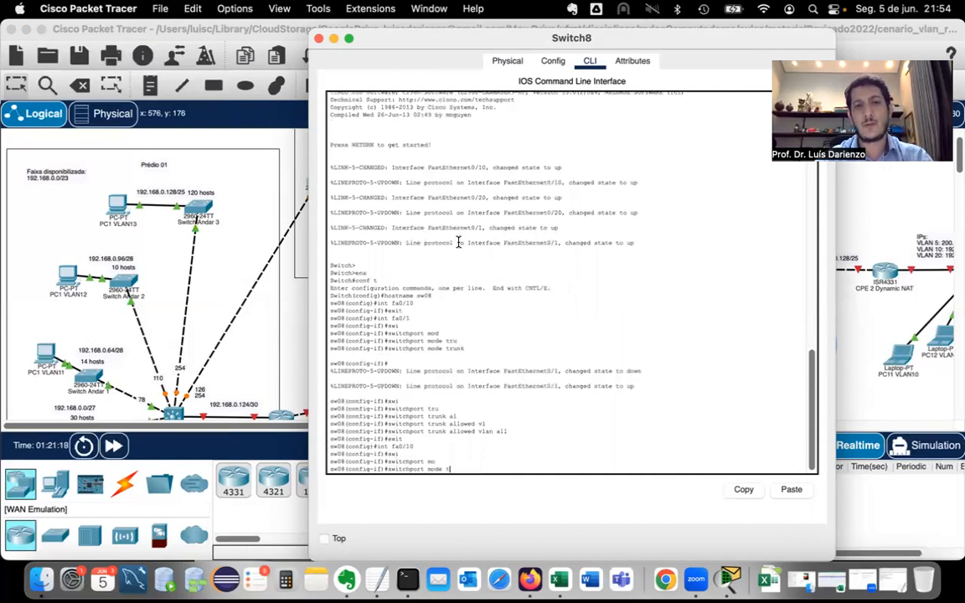
text(ru)
key(Tab)
key(Return)
Allow all VLANs on Switch8's fa0/10 trunk with switchport trunk allowed vlan all and exit the interface
text(swi)
key(Tab)
text(por)
key(BackSpace)
key(BackSpace)
key(BackSpace)
text(tchport t)
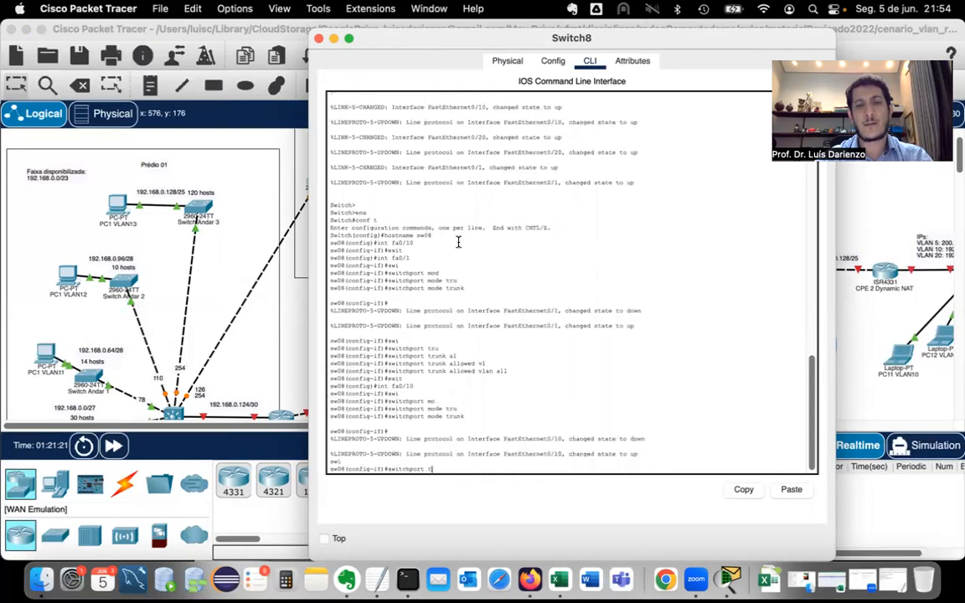
text(ru)
key(Tab)
text(per)
key(Tab)
key(BackSpace)
key(BackSpace)
key(BackSpace)
text(al)
key(Tab)
text(v)
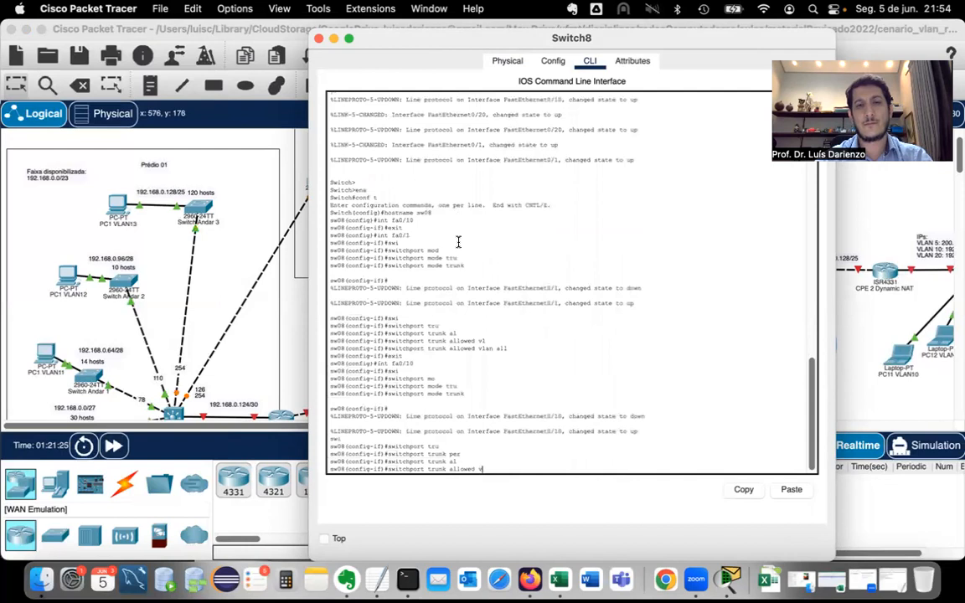
key(Tab)
text(all)
key(Return)
text(exit)
key(Return)
Configure interface fa0/20 of Switch8 with switchport mode trunk
text(int fa0/20)
key(Return)
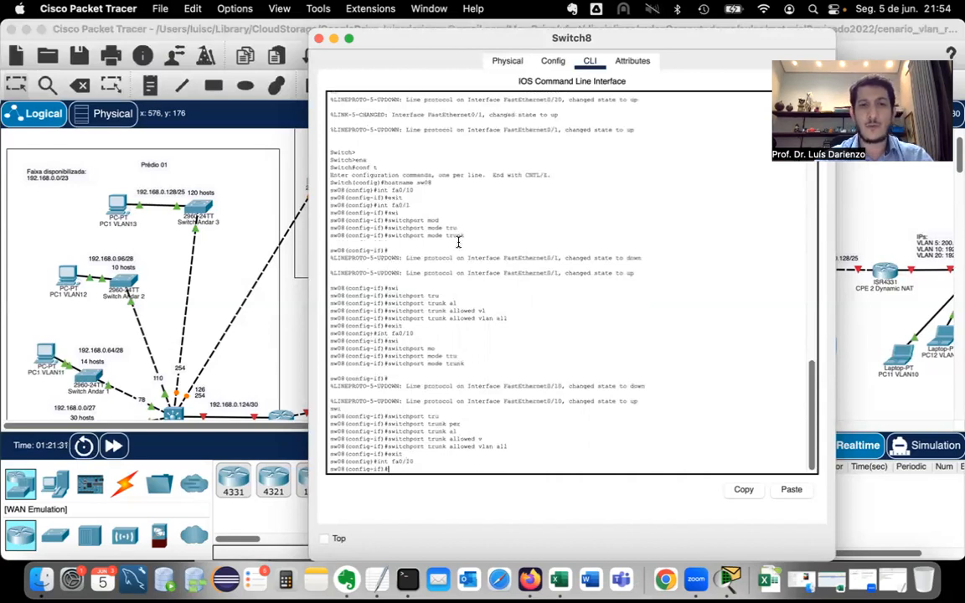
text(swi)
key(Tab)
text(mod)
key(Tab)
text(tru)
key(Tab)
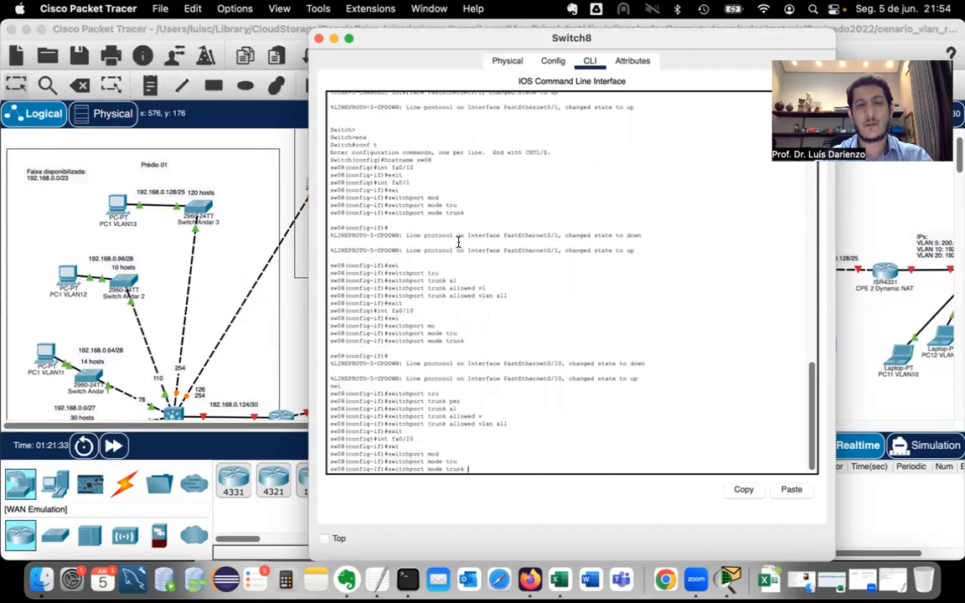
key(Return)
Try to allow all VLANs on Switch8's fa0/20 with switchport access vlan all
text(sw08(config-if)#s)
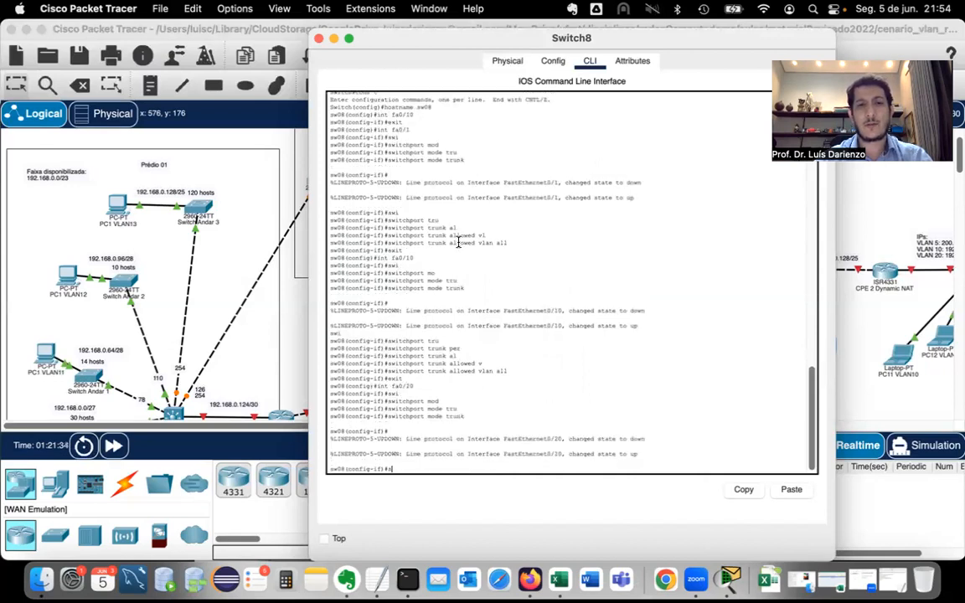
text(wi)
key(Tab)
text(mo)
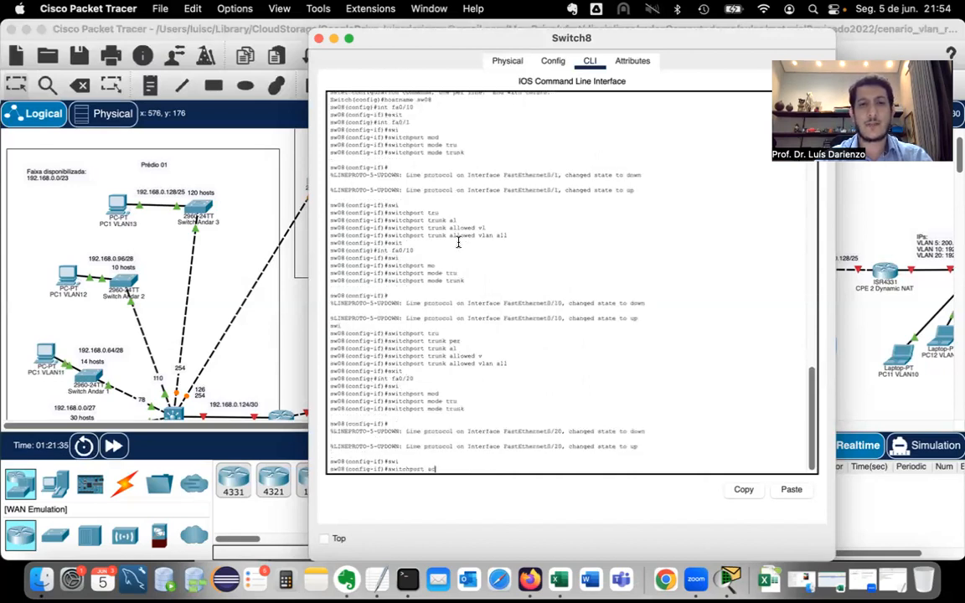
key(Tab)
text(vl)
key(Tab)
text(all)
key(Return)
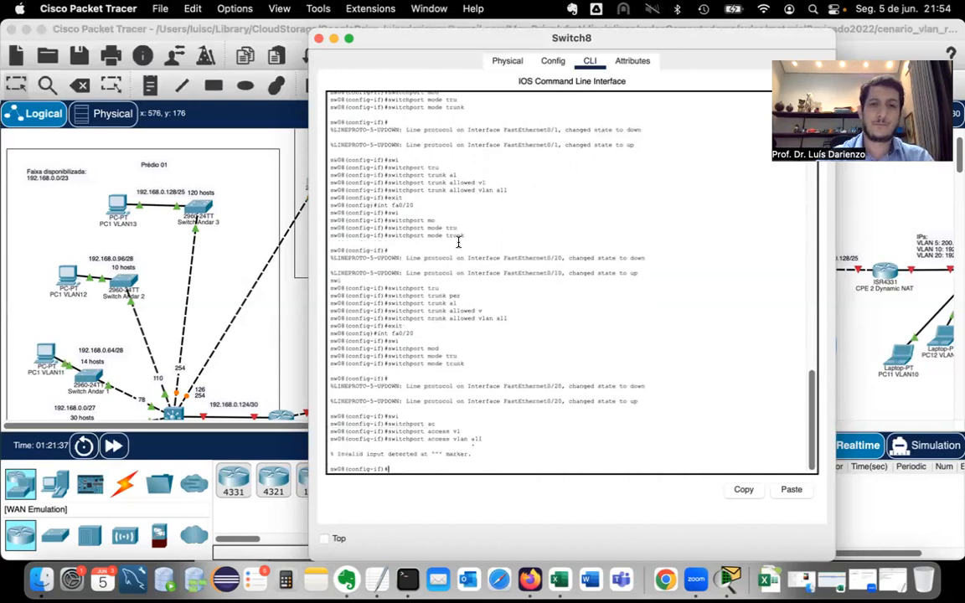
Recall the rejected access command, strip it back to switchport, and list the available switchport subcommands with context help
key(Up)
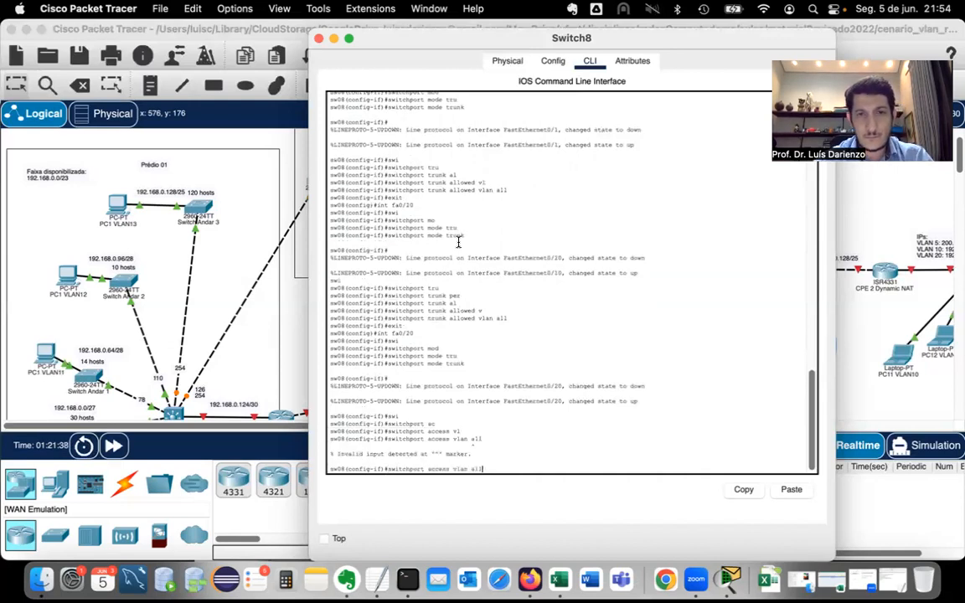
key(Tab)
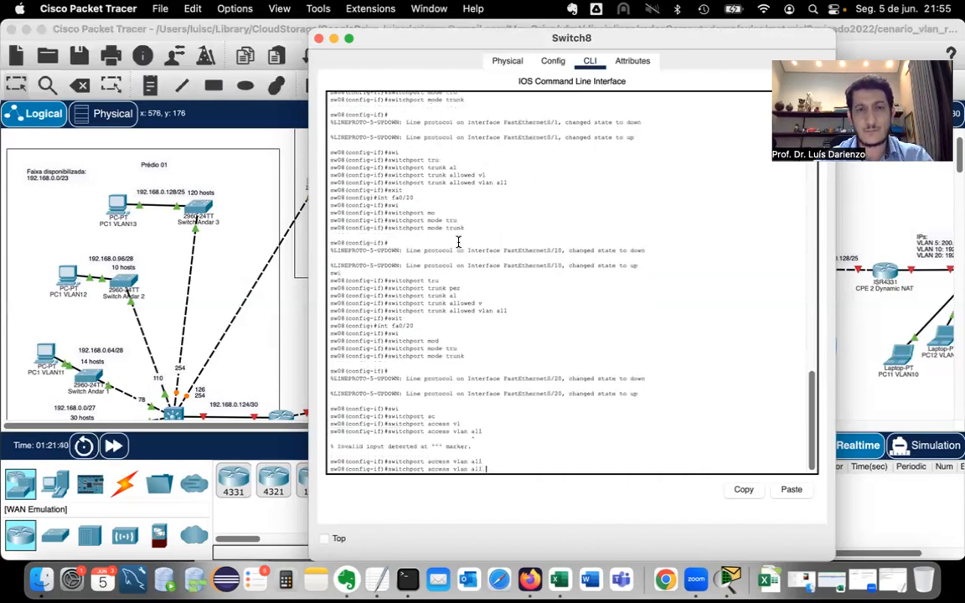
key(BackSpace)
key(BackSpace)
key(BackSpace)
key(BackSpace)
key(BackSpace)
key(BackSpace)
key(BackSpace)
key(BackSpace)
key(BackSpace)
key(BackSpace)
key(BackSpace)
key(BackSpace)
key(BackSpace)
key(BackSpace)
key(BackSpace)
key(BackSpace)
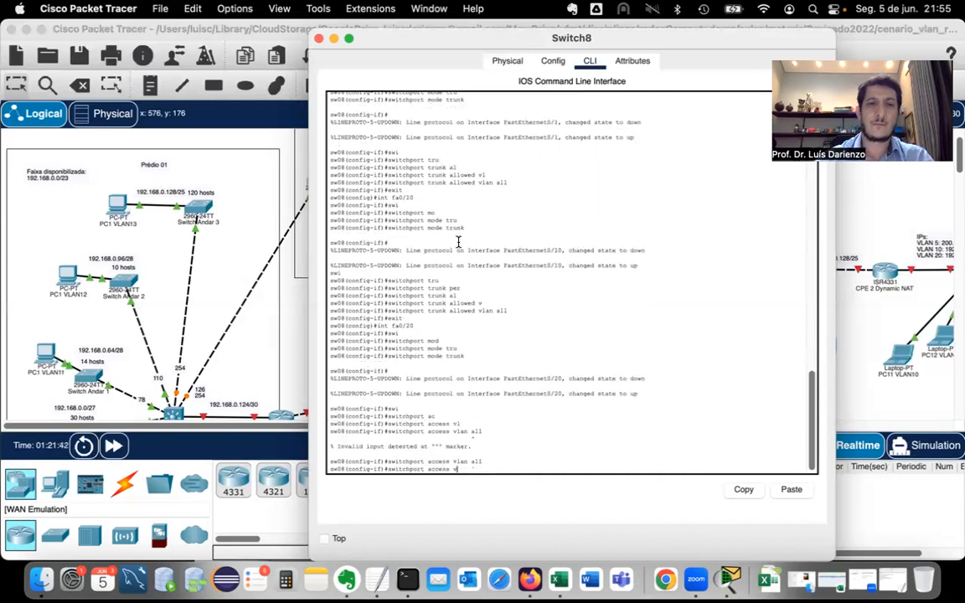
text(?)
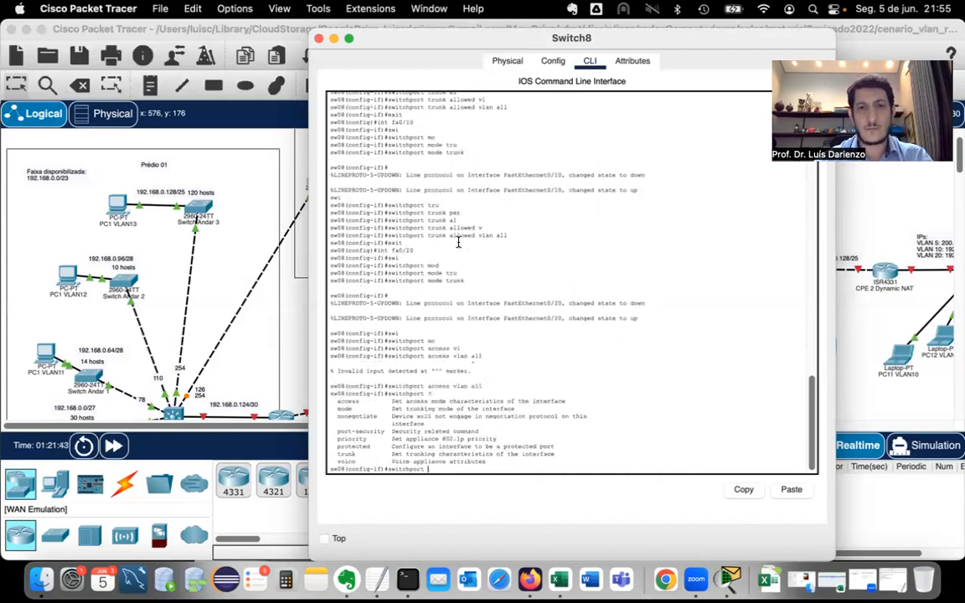
Extend the command to switchport trunk and look up its available options with context help
text(tru)
key(Tab)
text(per)
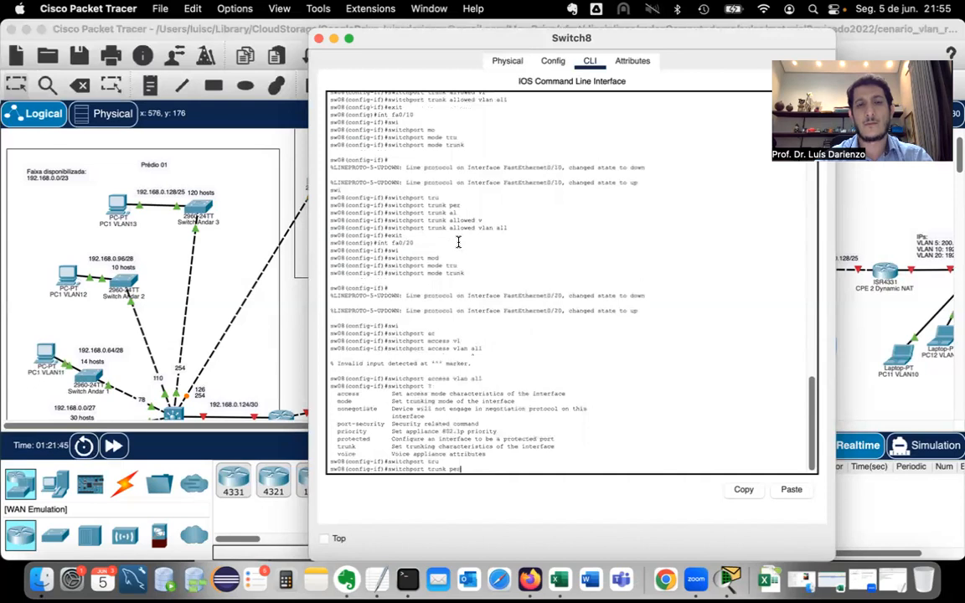
key(Tab)
key(BackSpace)
key(BackSpace)
key(BackSpace)
text(ac)
key(Tab)
key(BackSpace)
key(BackSpace)
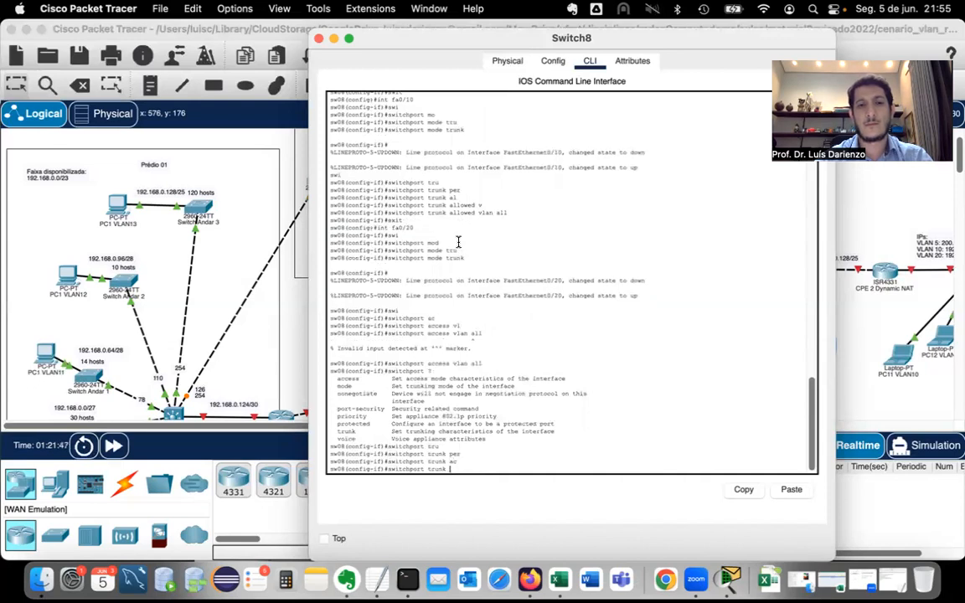
text(per)
key(Tab)
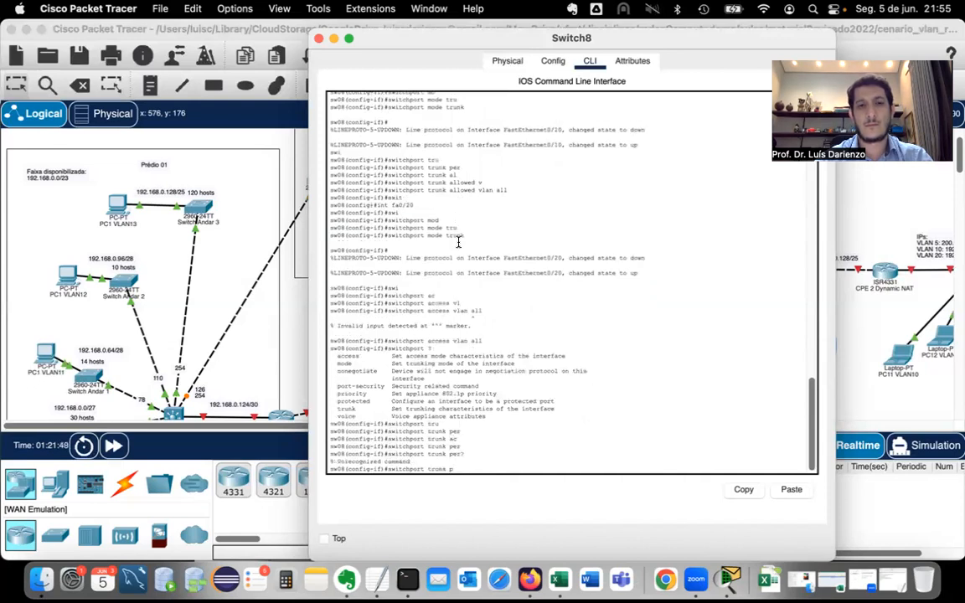
text(?)
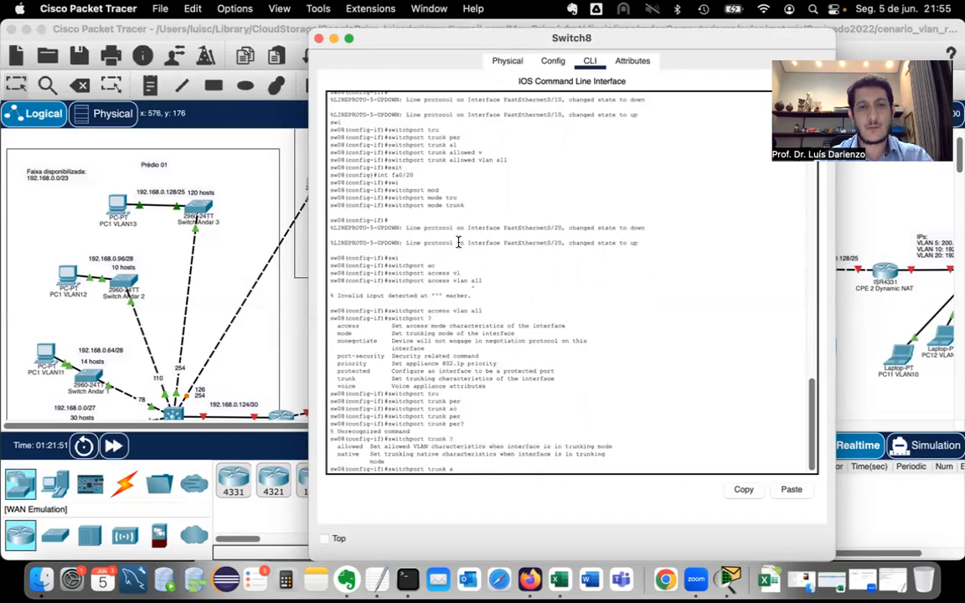
Allow all VLANs on Switch8's fa0/20 trunk with switchport trunk allowed vlan all
text(al)
key(Tab)
text(vl)
key(Tab)
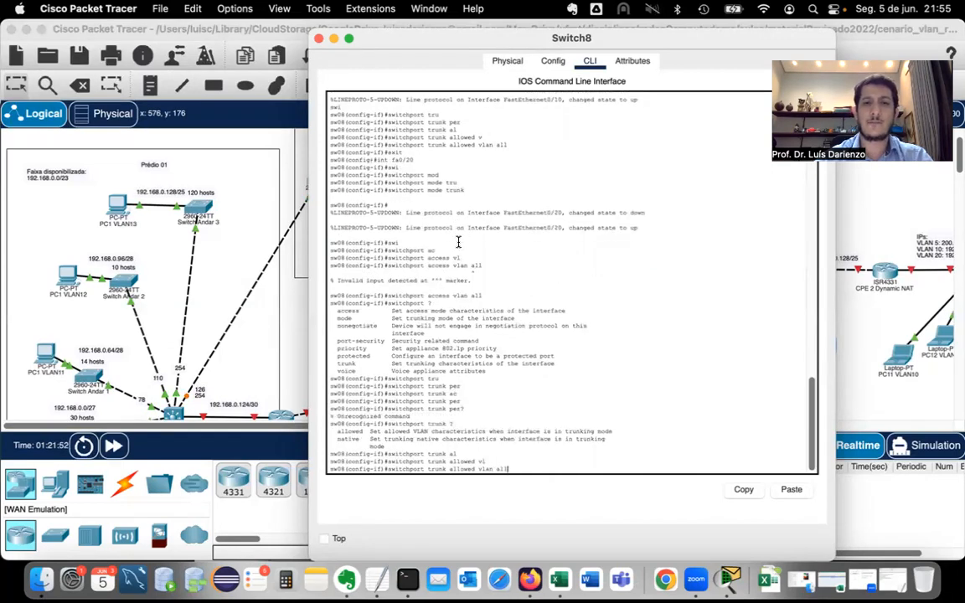
key(Return)
Open the command line of Switch Acesso P2 andar1 in Prédio 02 and enter global configuration mode with ena and conf t
click(283, 178)
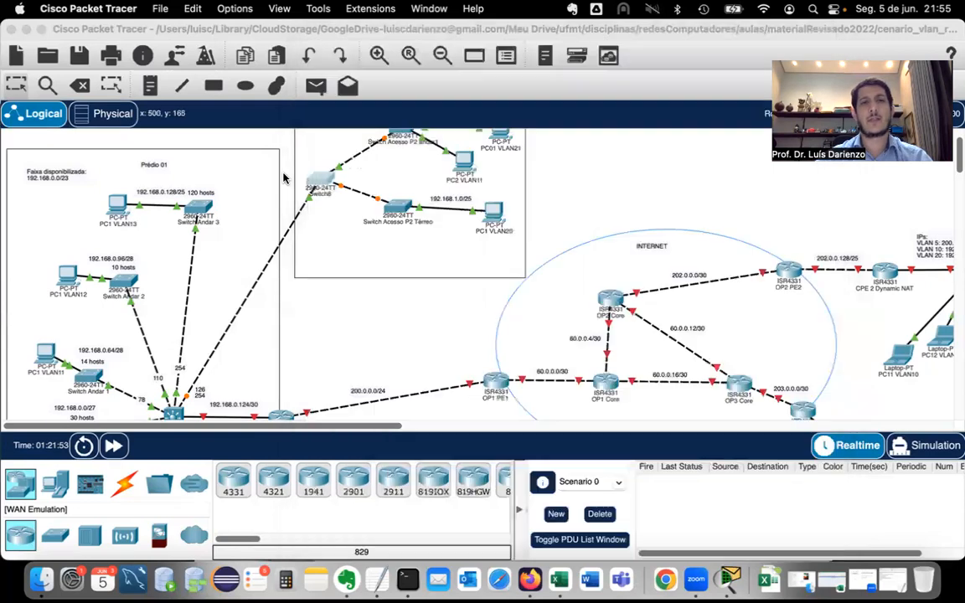
scroll(410, 173, up, 2)
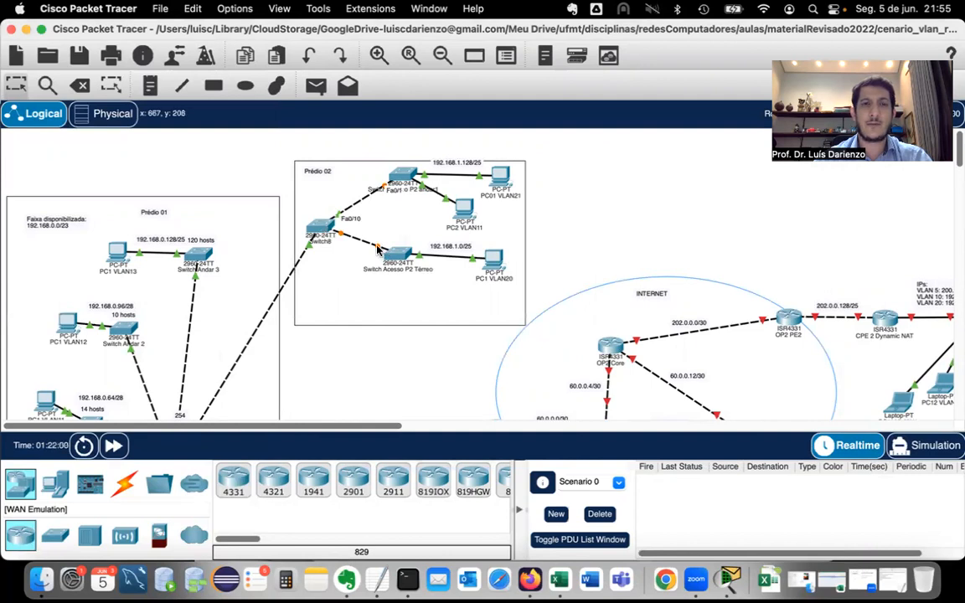
click(409, 173)
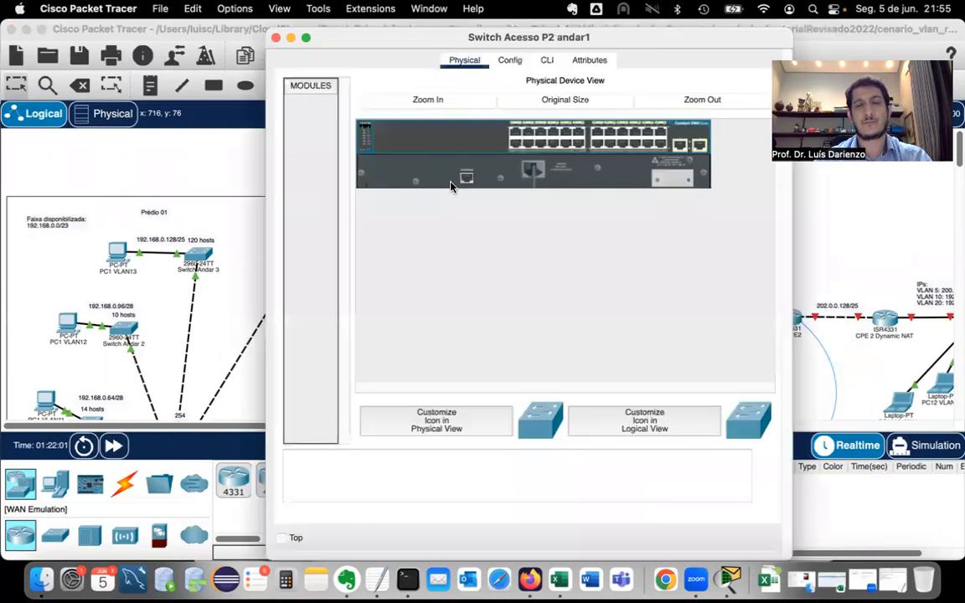
click(545, 61)
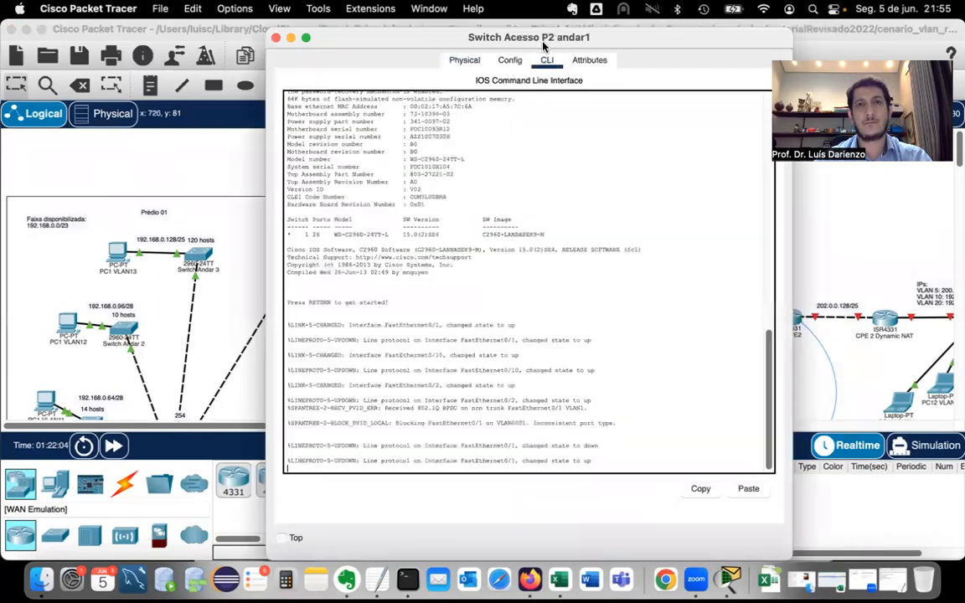
drag(563, 38, 643, 37)
key(Return)
key(Return)
text(e)
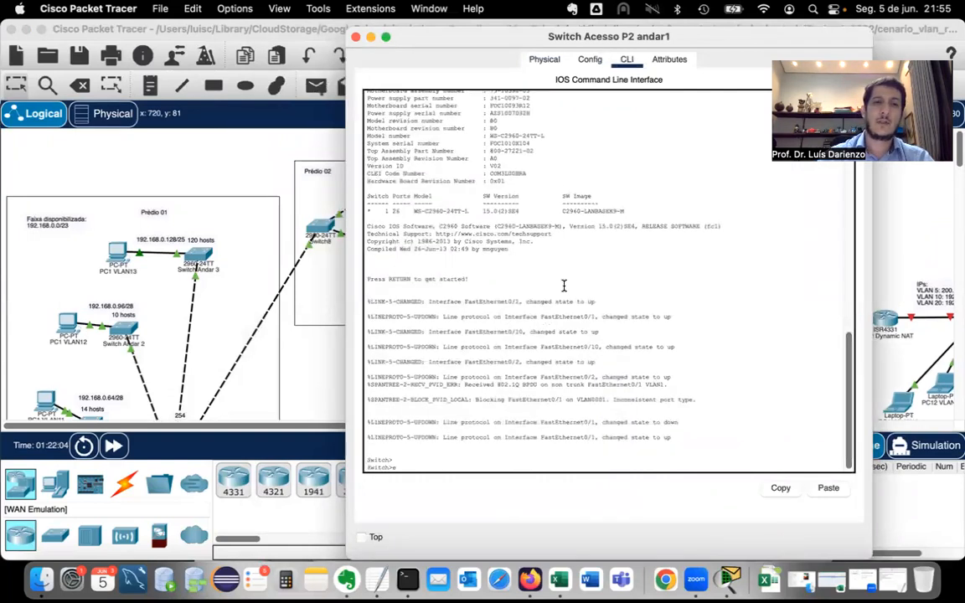
text(na)
key(Return)
text(conf )
text(t)
key(Return)
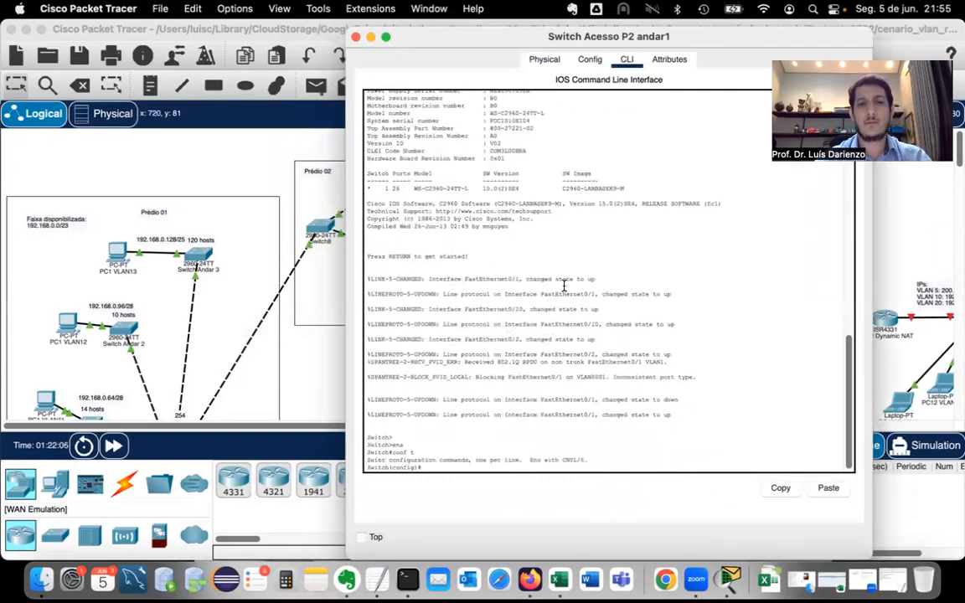
Set the hostname of Switch Acesso P2 andar1 to swP2Andar01
text(hostname sw)
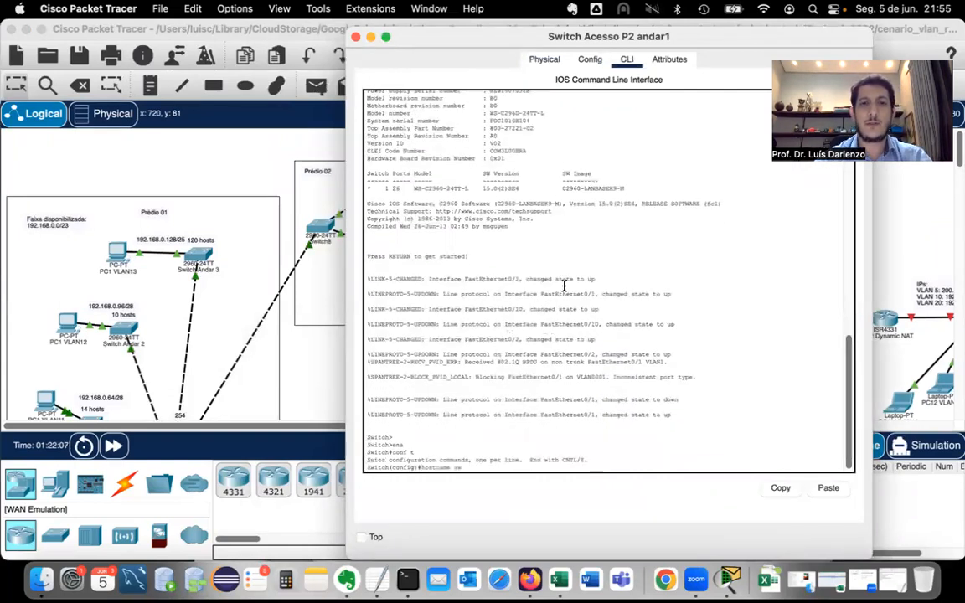
text(P2And)
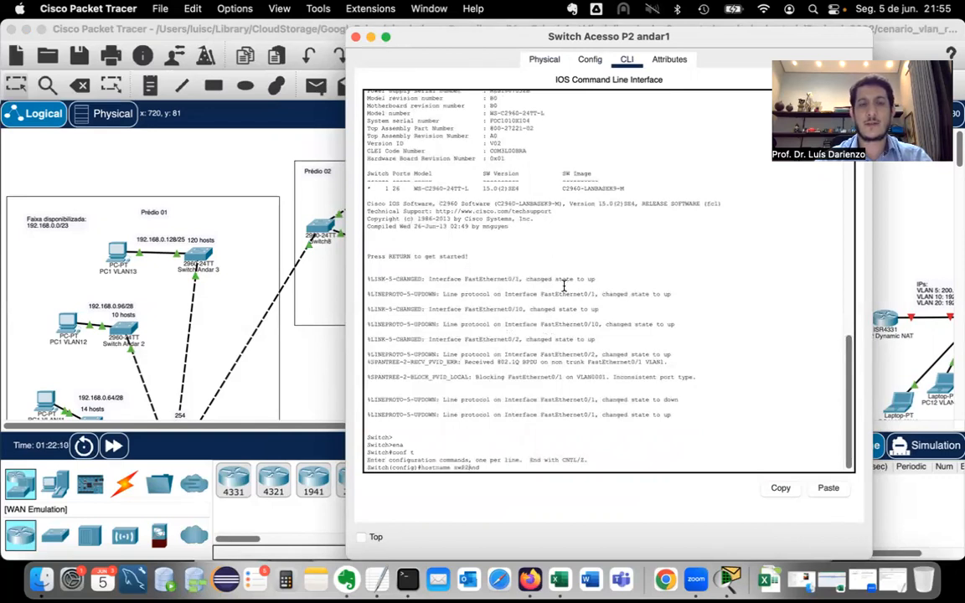
text(ar1)
key(Return)
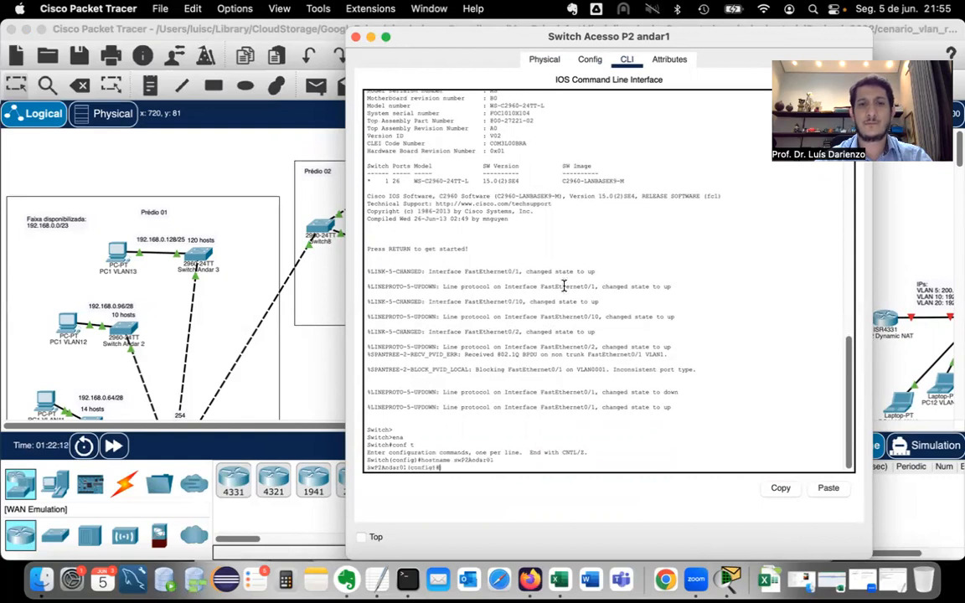
Configure interface fa0/1 of Switch Acesso P2 andar1 with switchport mode trunk
text(swi)
key(Return)
text(sw)
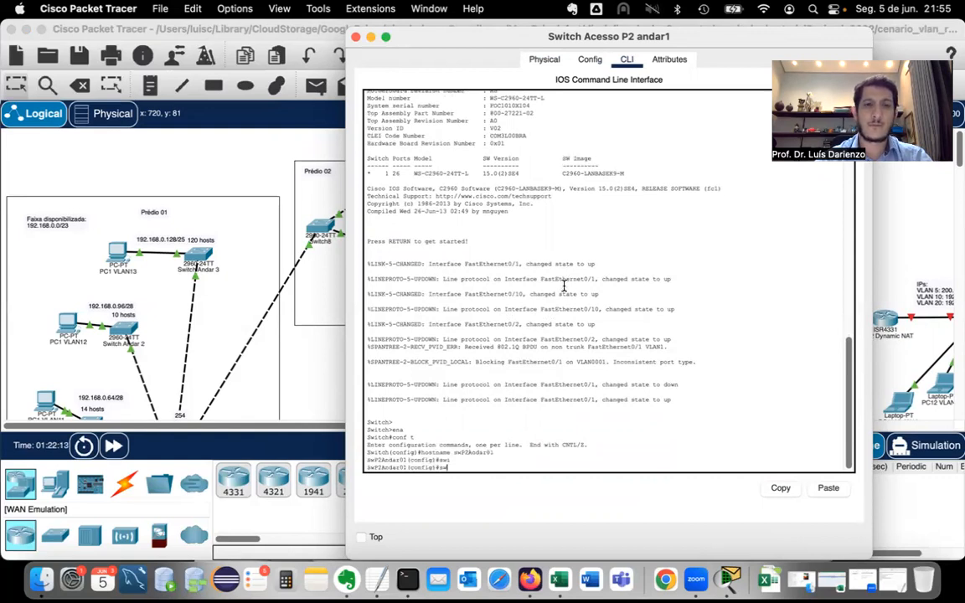
text(i)
key(Return)
text(interface fa0/1)
key(Return)
text(swi)
key(Tab)
text(m)
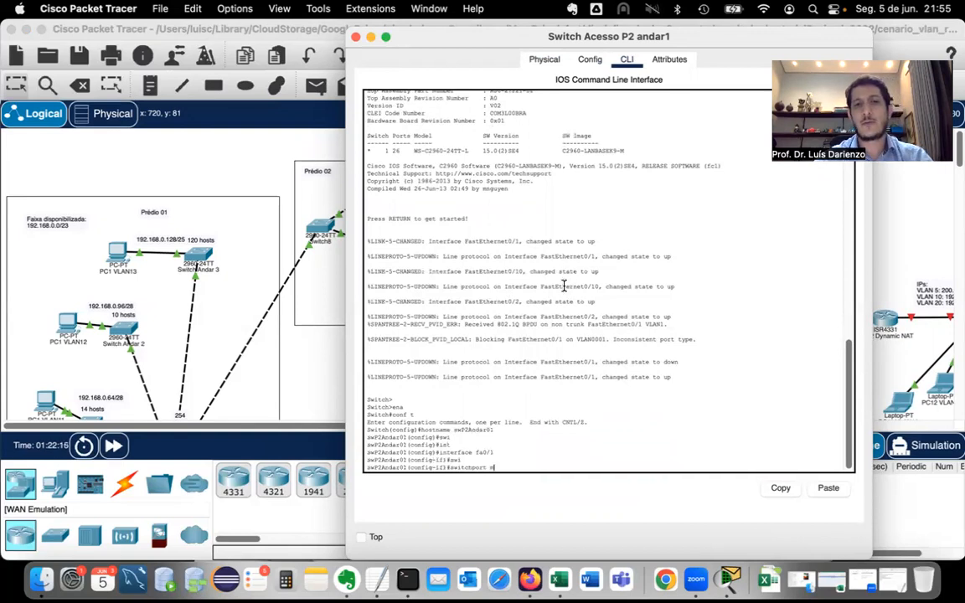
text(od)
key(Tab)
text(tru)
key(Tab)
key(Return)
Allow all VLANs on the fa0/1 trunk of Switch Acesso P2 andar1 with switchport trunk allowed vlan all and close its window
text(swi)
key(Tab)
text(tru)
key(Tab)
text(al)
key(Tab)
text(vl)
key(Tab)
text(all)
key(Return)
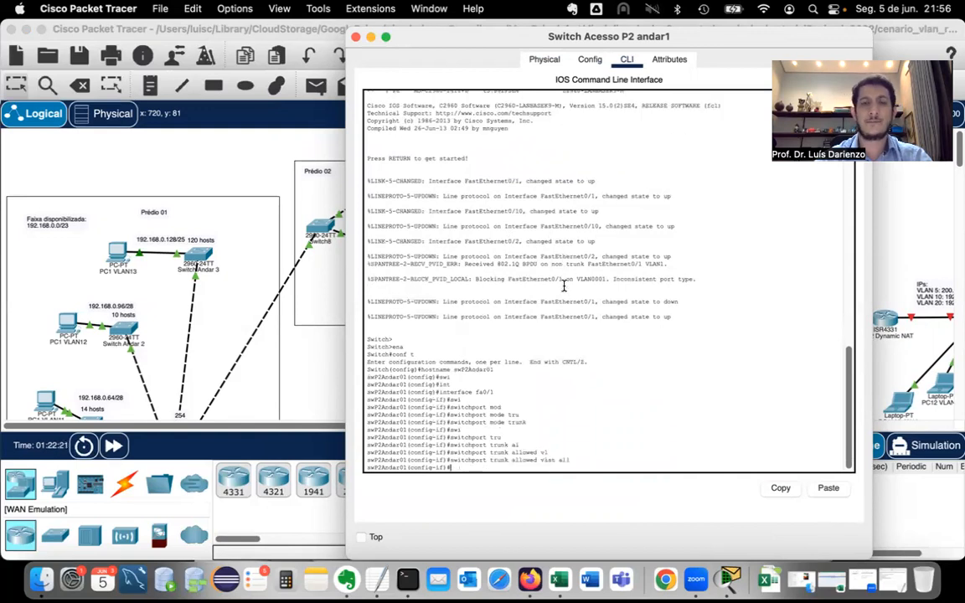
key(super+w)
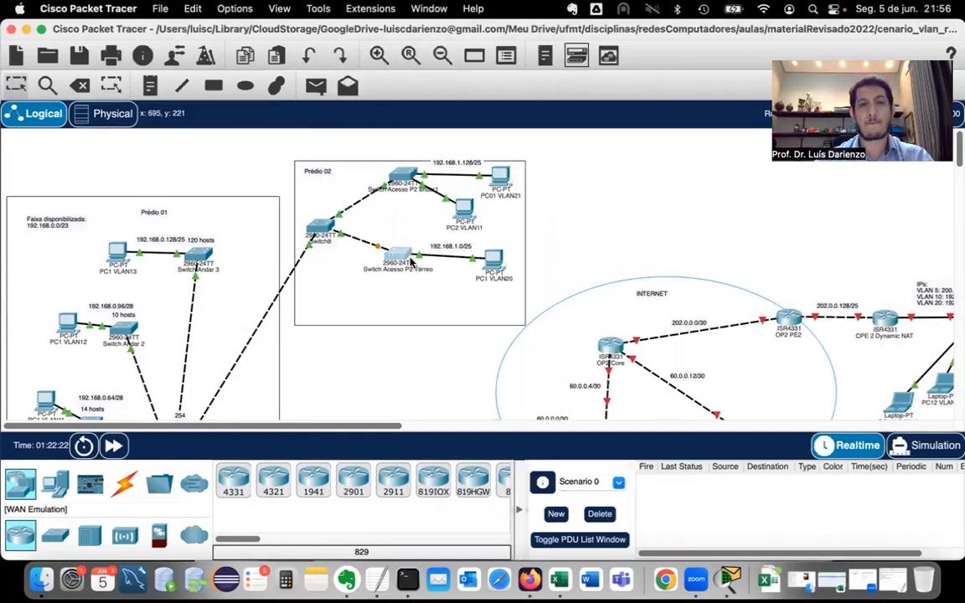
Open the command line of Switch Acesso P2 Térreo and enter global configuration mode with ena and conf t
click(411, 262)
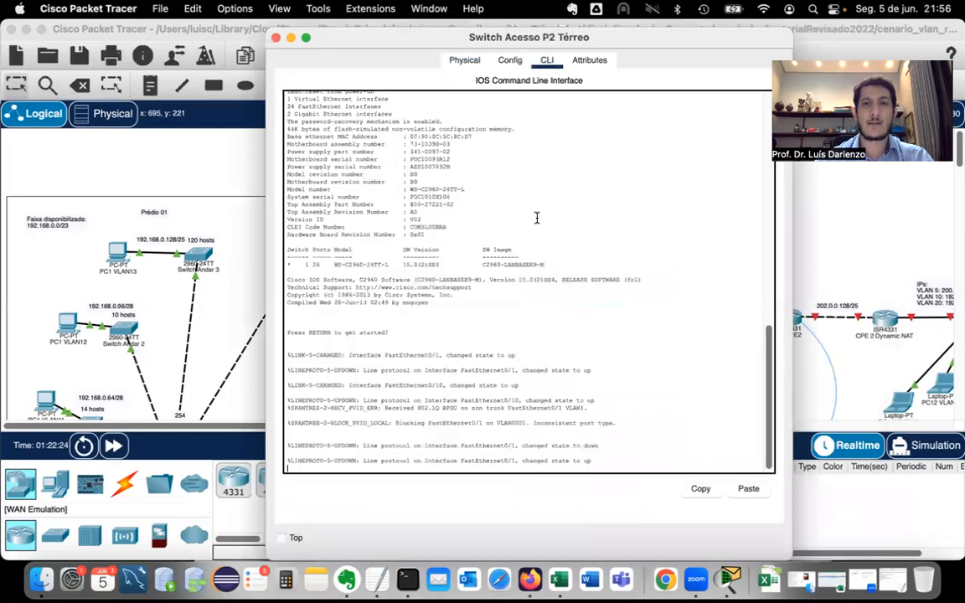
key(Return)
key(Return)
key(Return)
text(ena)
key(Return)
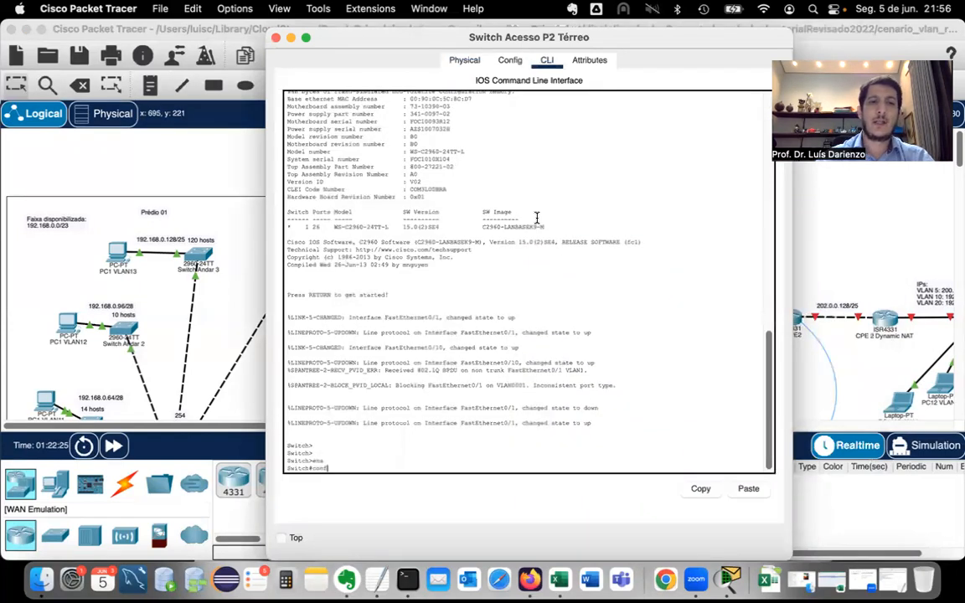
text(conf t)
key(Return)
Set the hostname of Switch Acesso P2 Térreo to swP2Terreo
text(host)
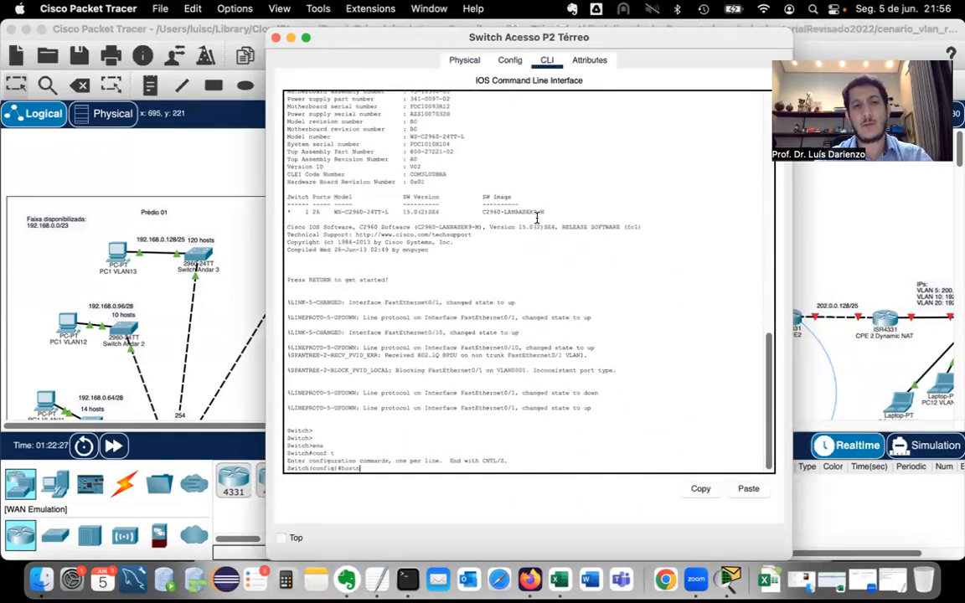
text(name sw)
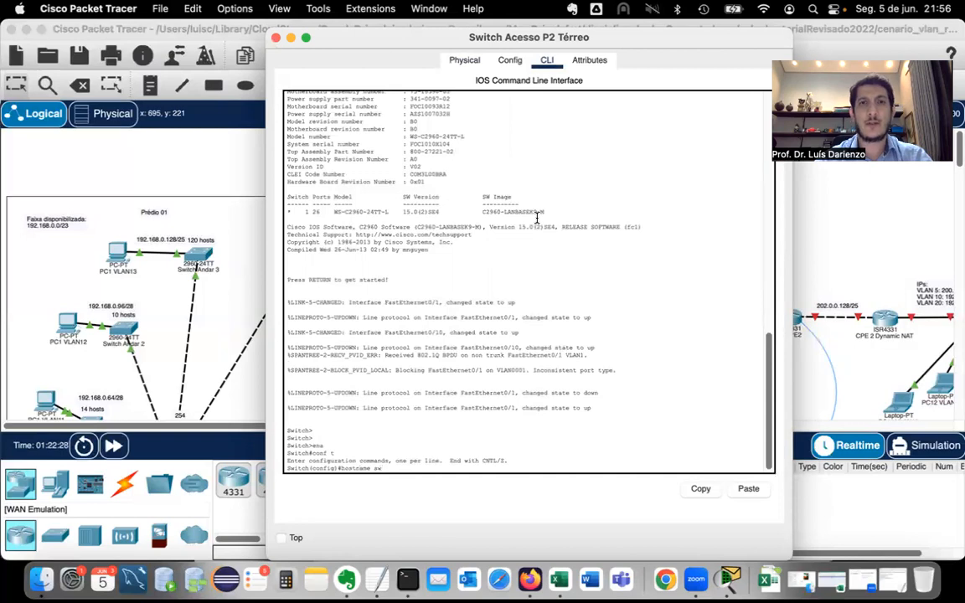
text(P2AndarTerr)
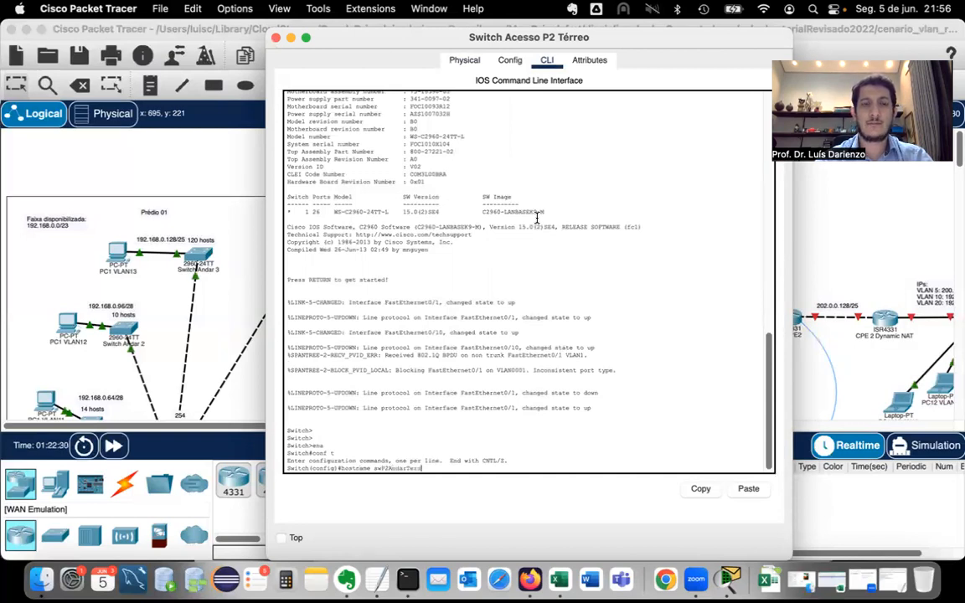
key(BackSpace)
key(BackSpace)
key(BackSpace)
key(BackSpace)
key(BackSpace)
key(BackSpace)
key(BackSpace)
key(BackSpace)
key(BackSpace)
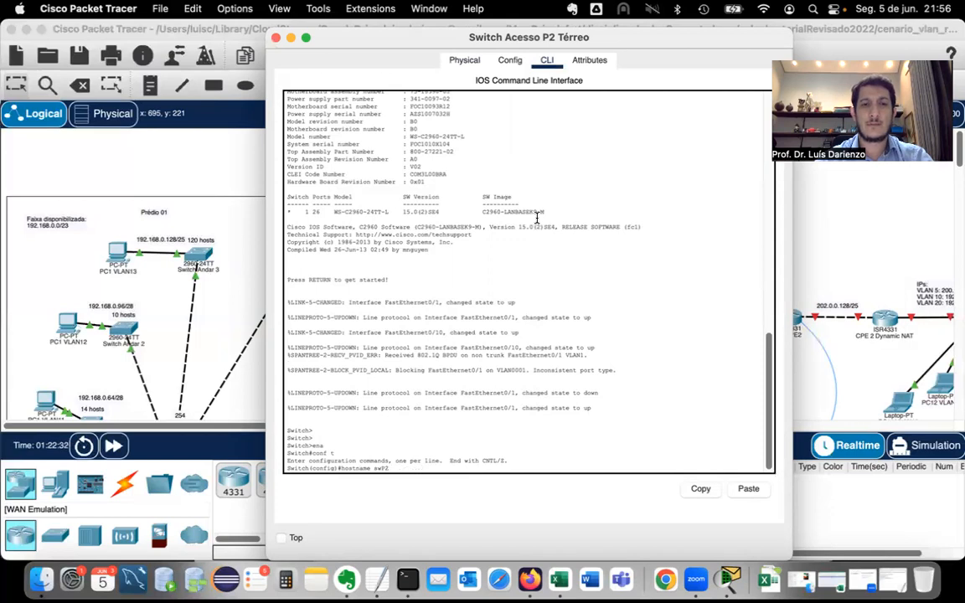
text(Terreo)
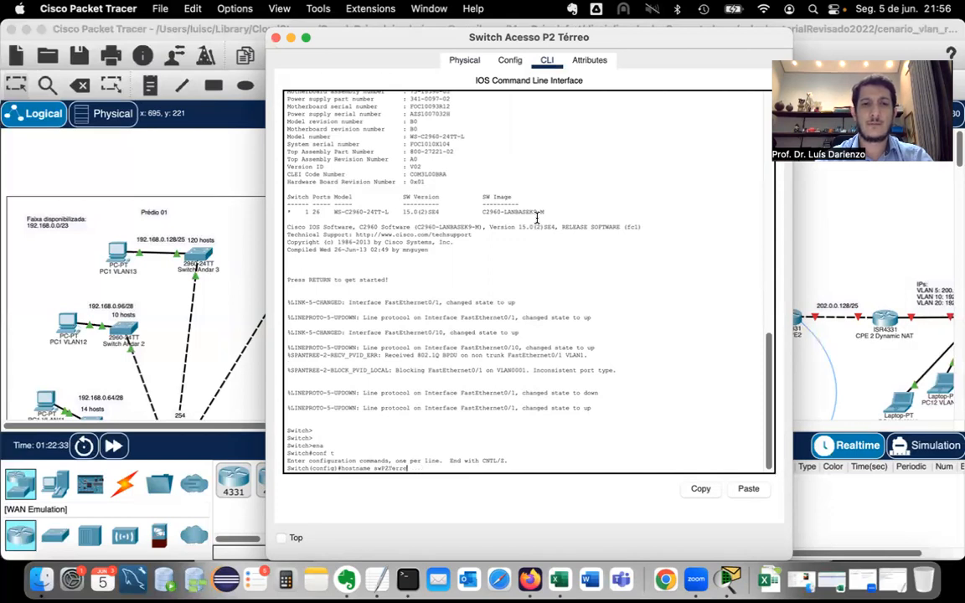
key(Return)
Configure interface fa0/1 of Switch Acesso P2 Térreo as a trunk with int fa0/1 and switchport mode trunk
text(int fa)
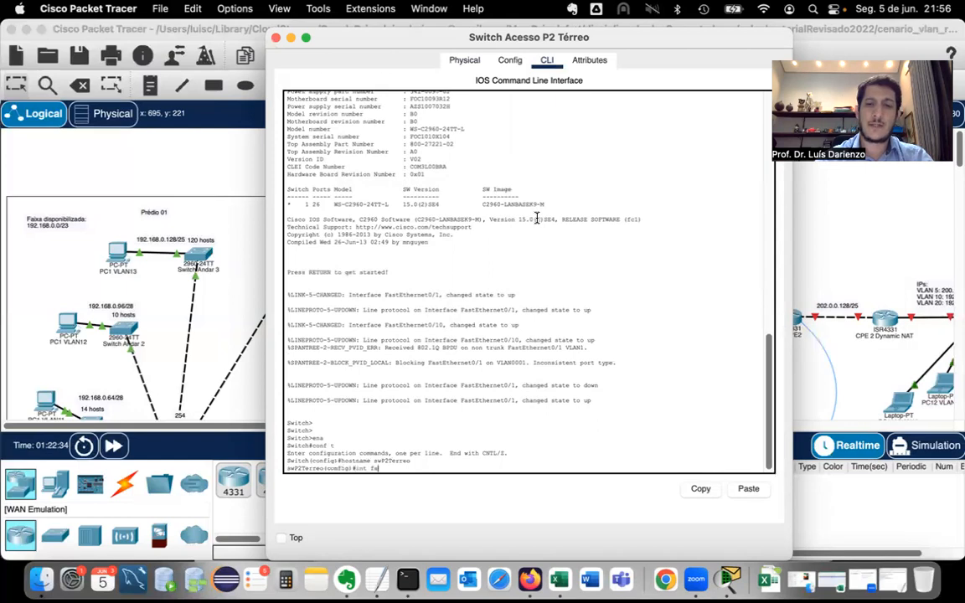
text(0/1)
key(Return)
text(swP2Terreo(config-if)#s)
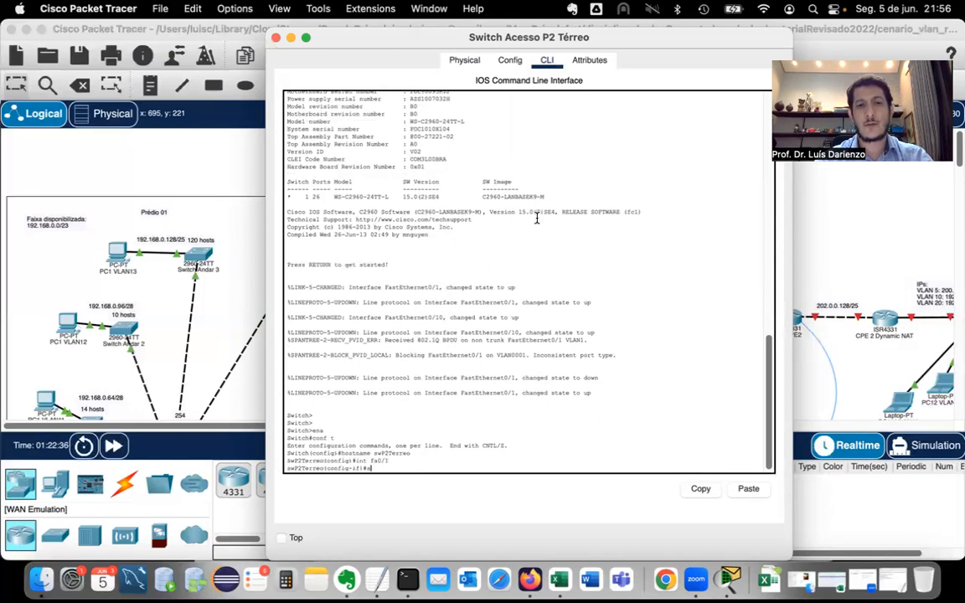
text(wi)
key(Tab)
text(tr)
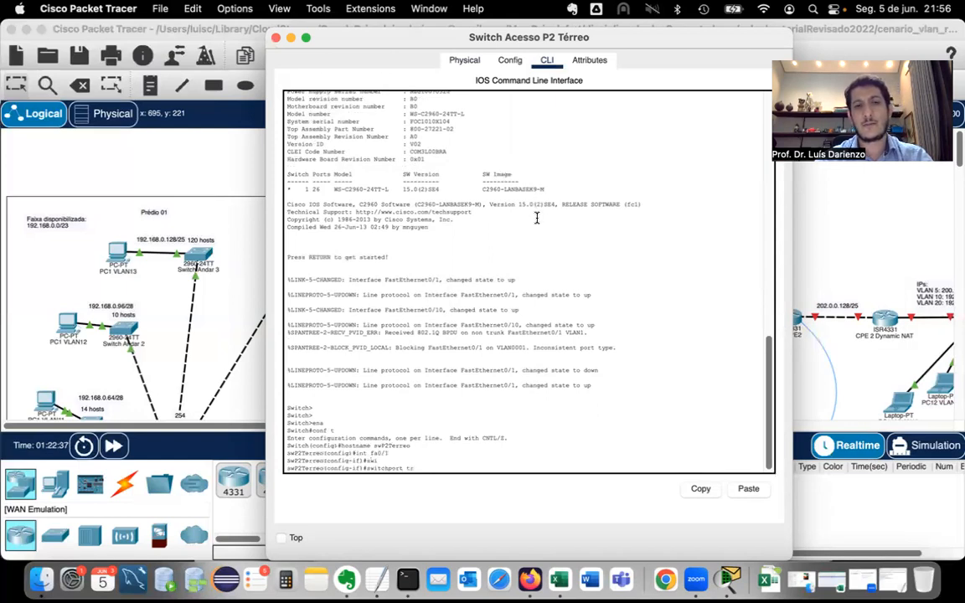
key(BackSpace)
key(BackSpace)
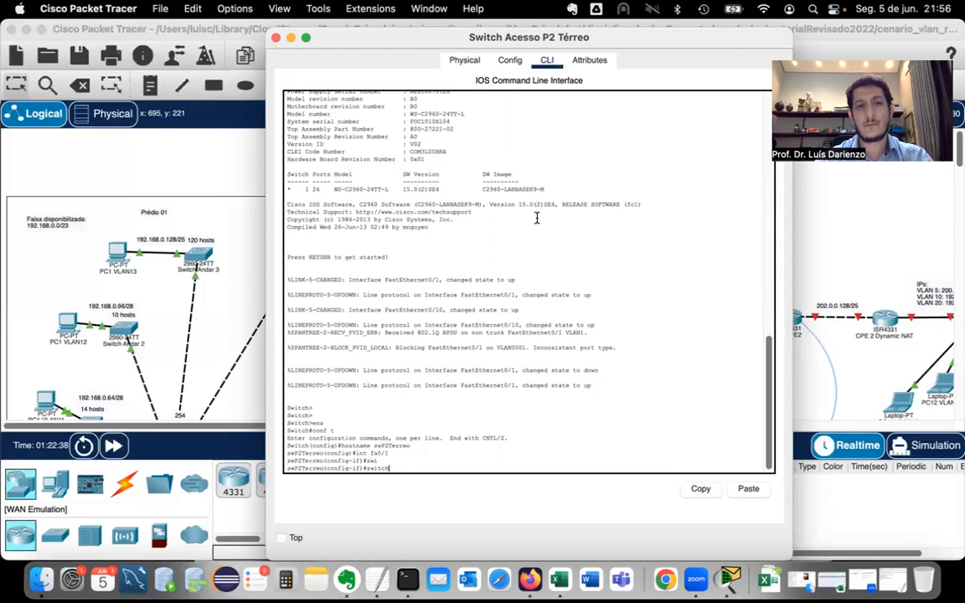
key(Tab)
text(mod)
key(Tab)
text(tru)
key(Tab)
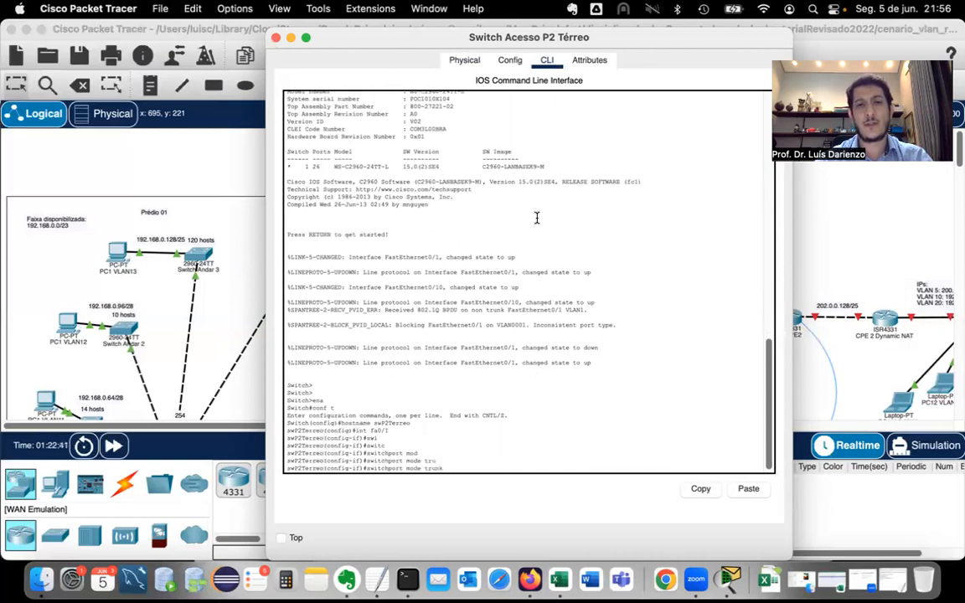
key(Return)
Allow all VLANs on the fa0/1 trunk of Switch Acesso P2 Térreo with switchport trunk allowed vlan all and return to the topology
text(e)
text(wit)
key(Tab)
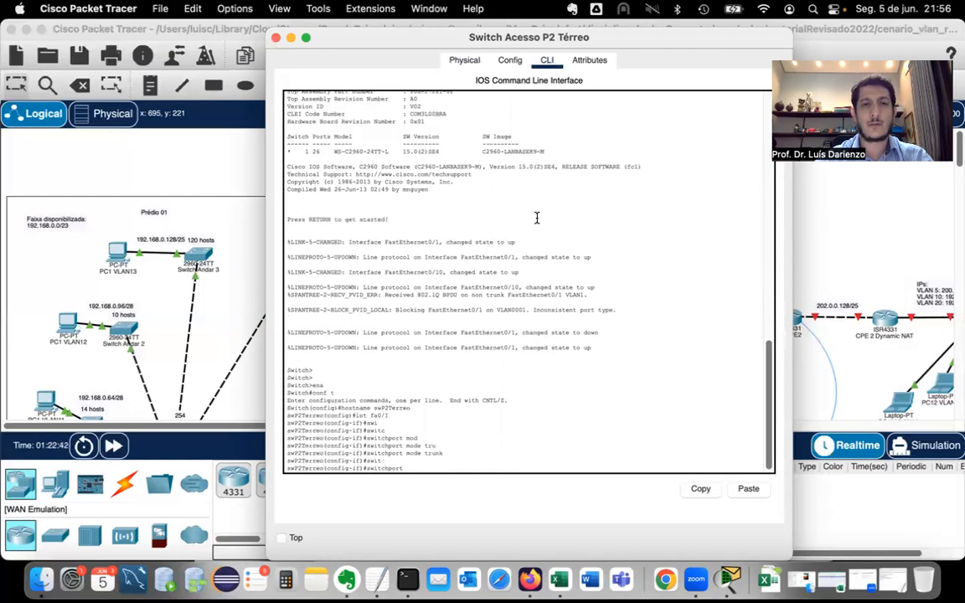
text(tru)
key(Tab)
text(al)
key(Tab)
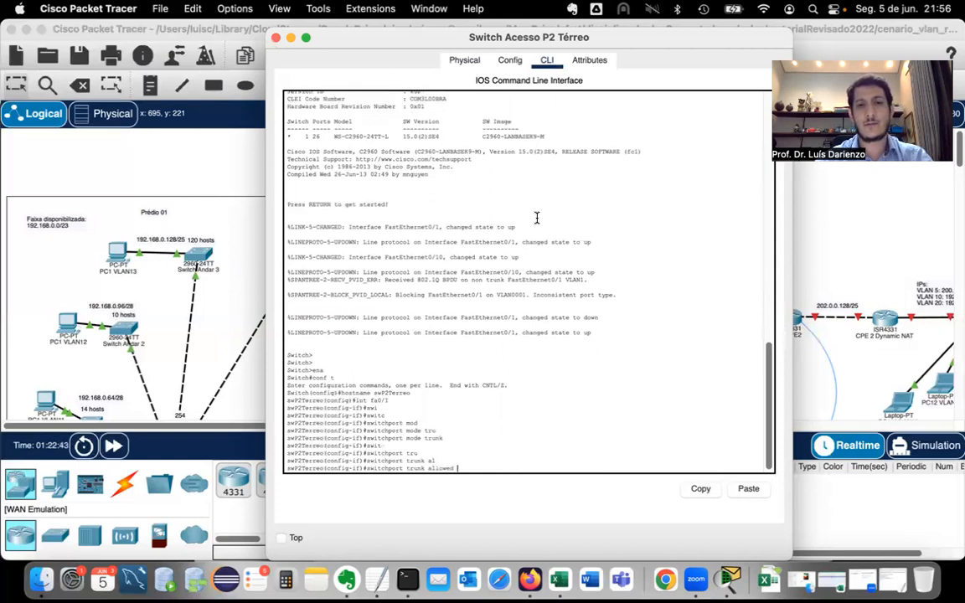
text(vl)
key(Tab)
text(all)
key(Return)
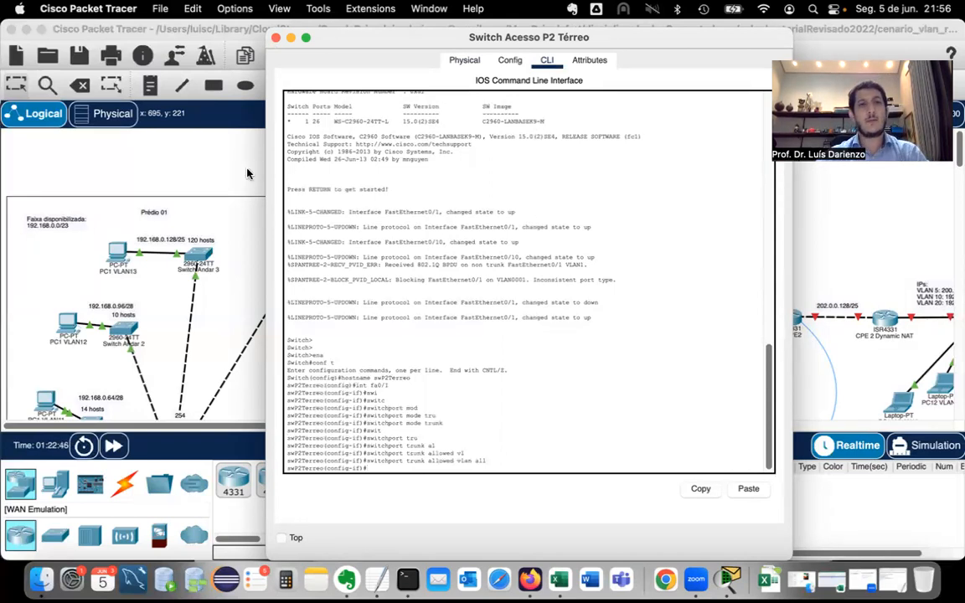
click(255, 216)
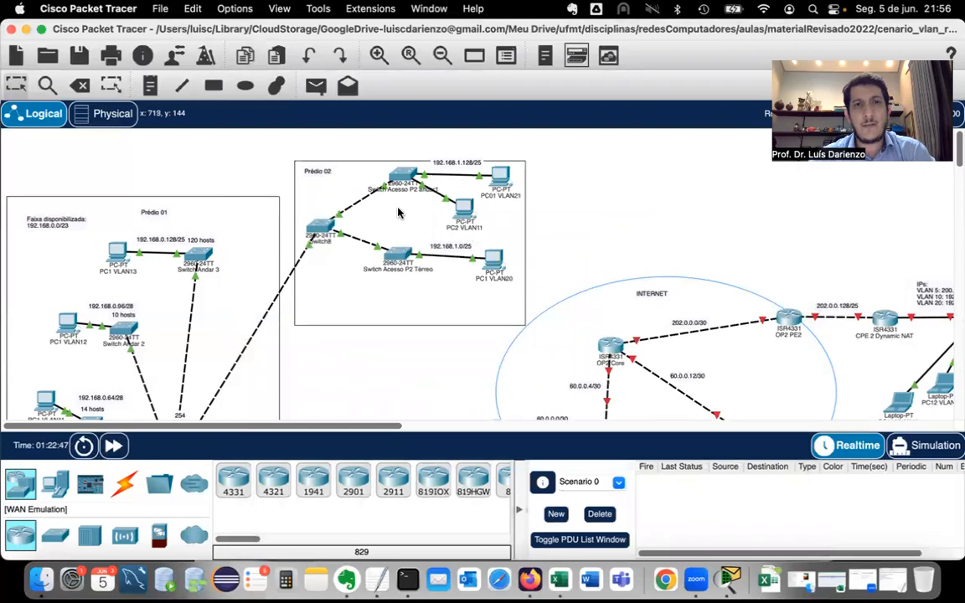
Examine the topology's links from Multilayer Switch0 to the access switches and their PCs in Prédio 01 and Prédio 02
scroll(245, 224, down, 2)
scroll(62, 361, down, 2)
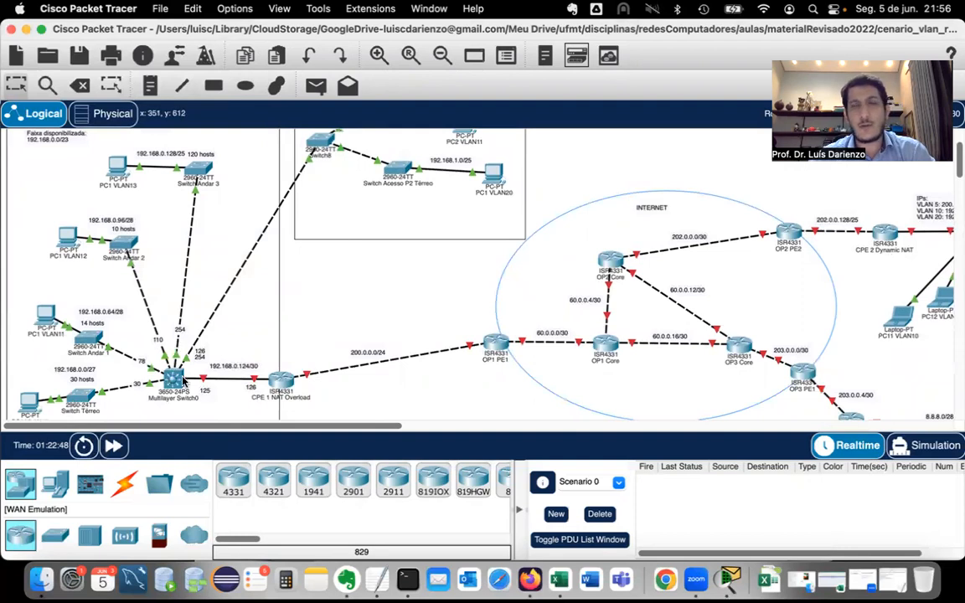
mouse_move(159, 375)
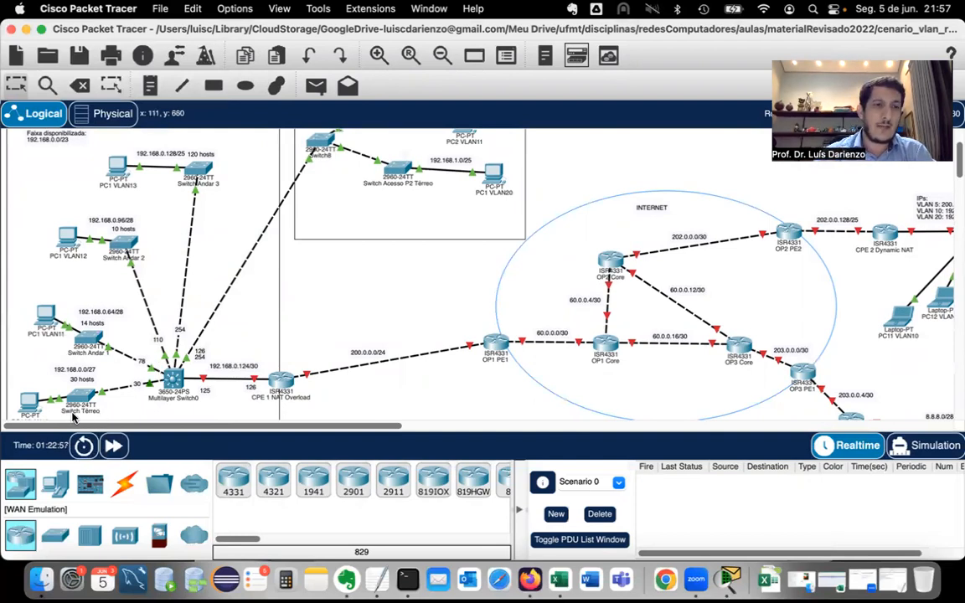
scroll(75, 412, down, 3)
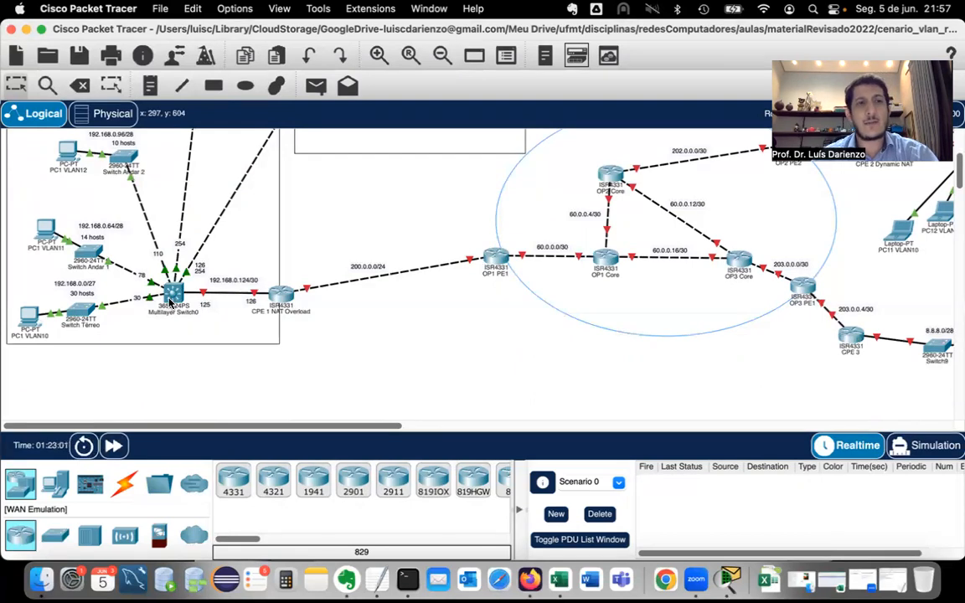
scroll(170, 303, up, 3)
scroll(222, 310, up, 2)
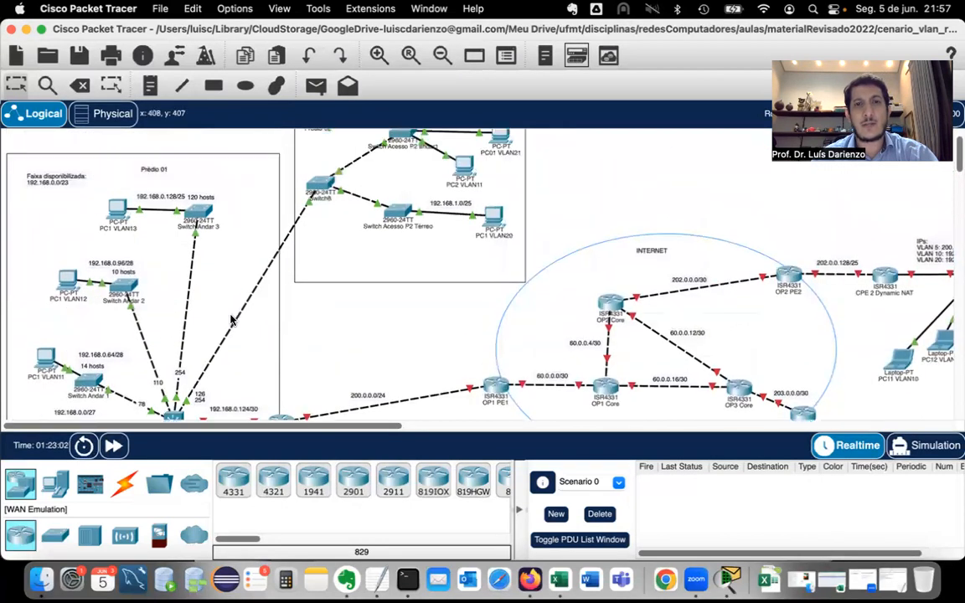
scroll(231, 320, down, 2)
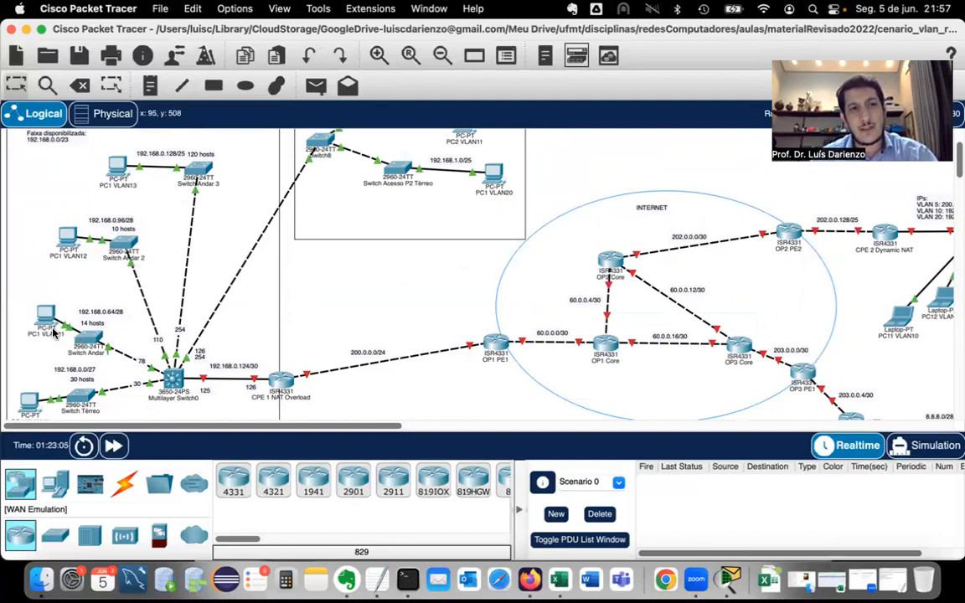
scroll(178, 268, up, 2)
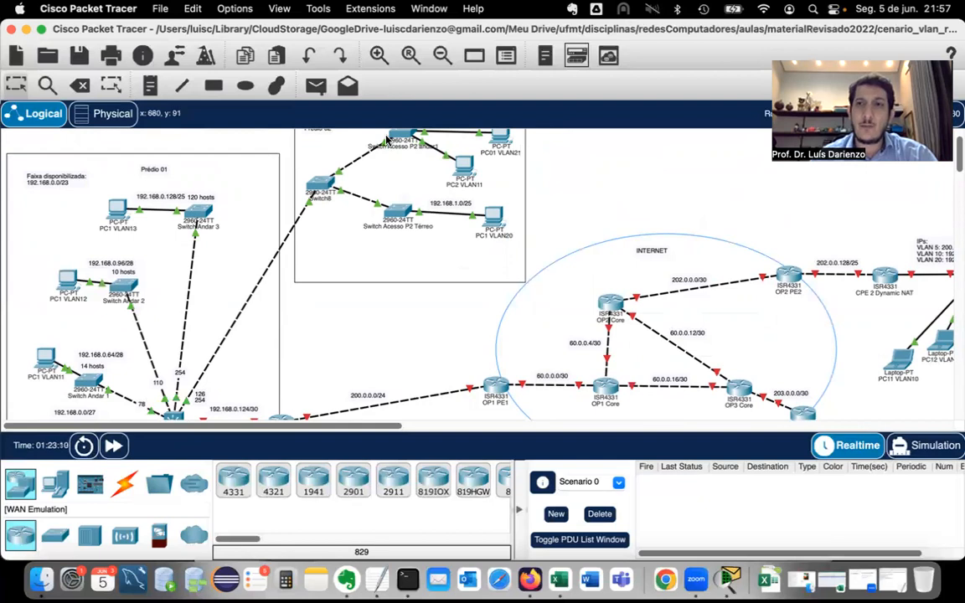
mouse_move(387, 140)
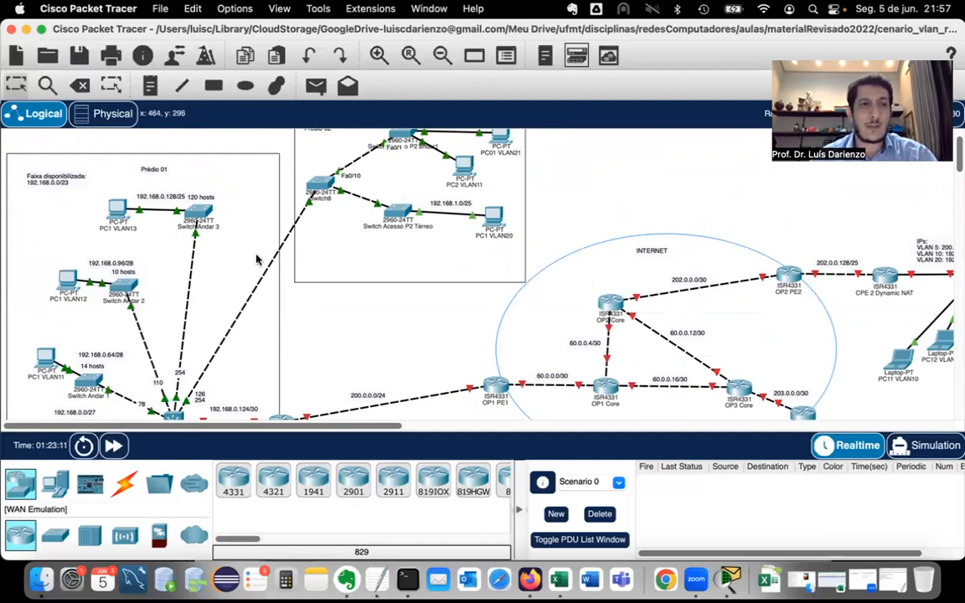
scroll(190, 301, down, 2)
scroll(51, 293, down, 4)
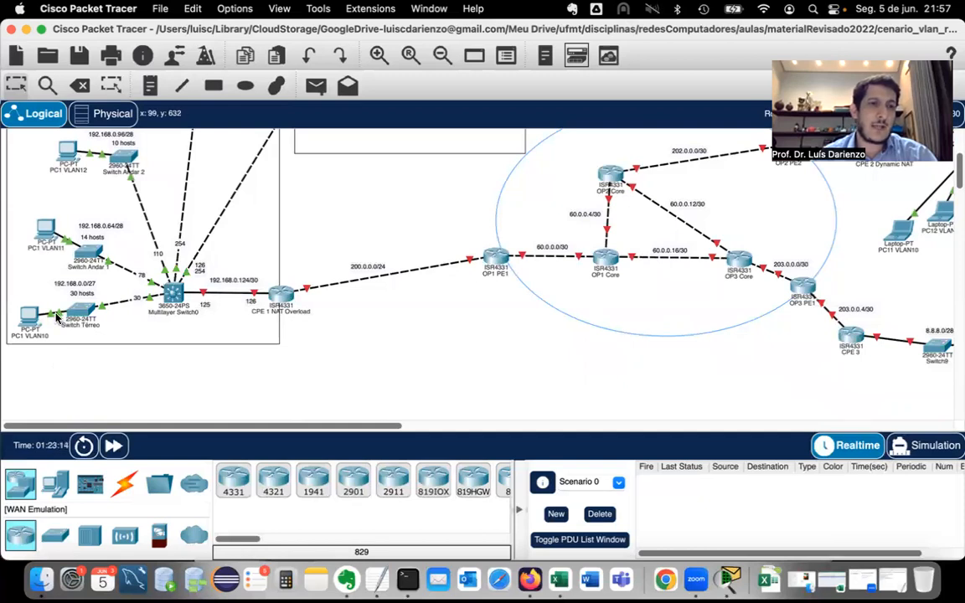
Open the command line of Switch Térreo, exit the current interface and enter configuration of interface fa0/2
click(77, 315)
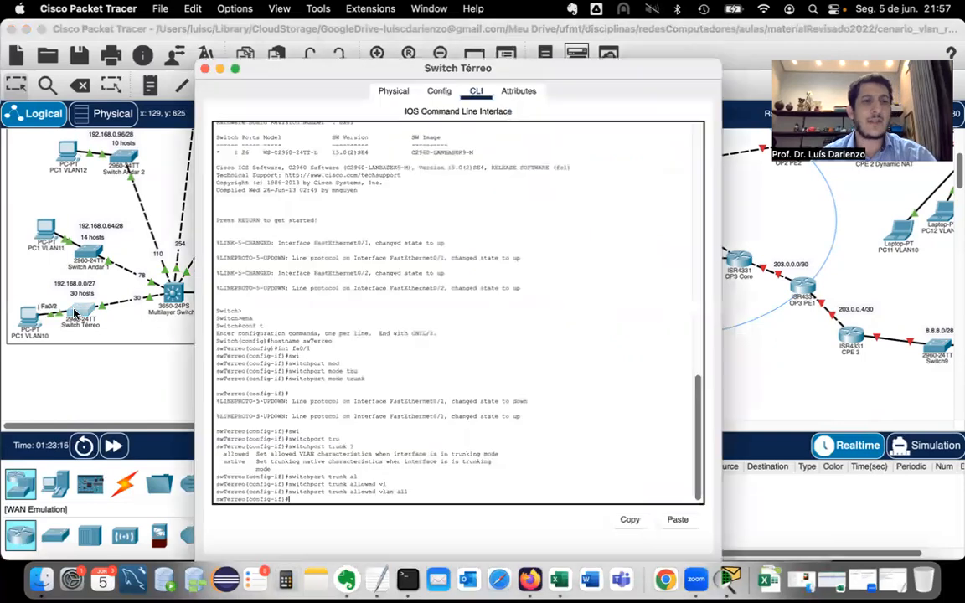
text(swi)
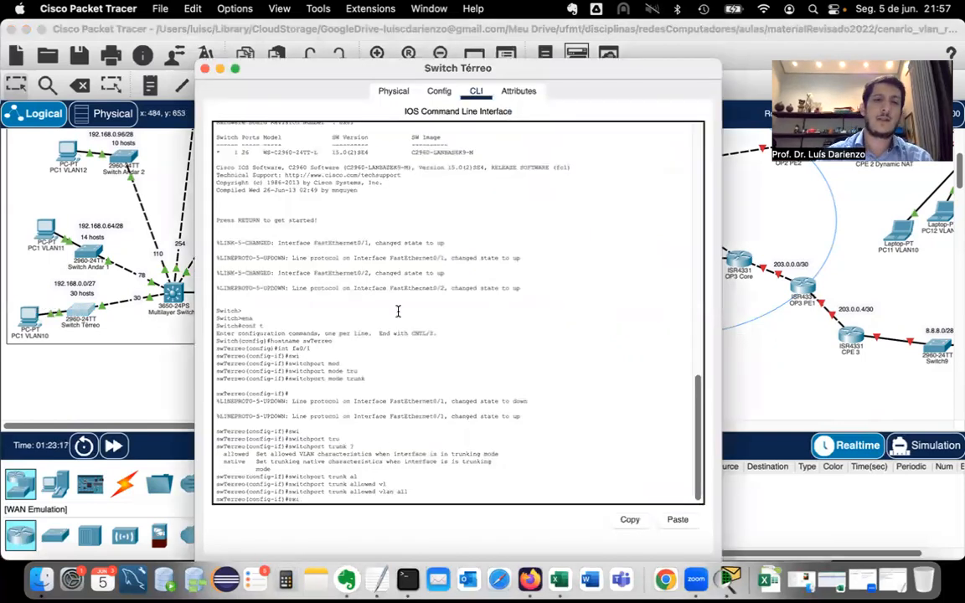
text(t)
key(Return)
text(int fa)
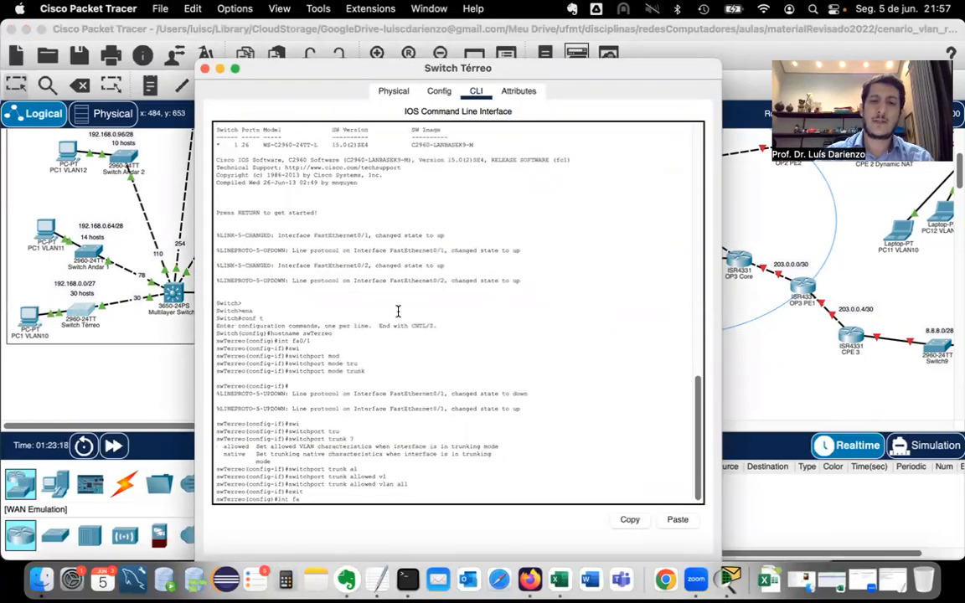
text(0/2)
key(Return)
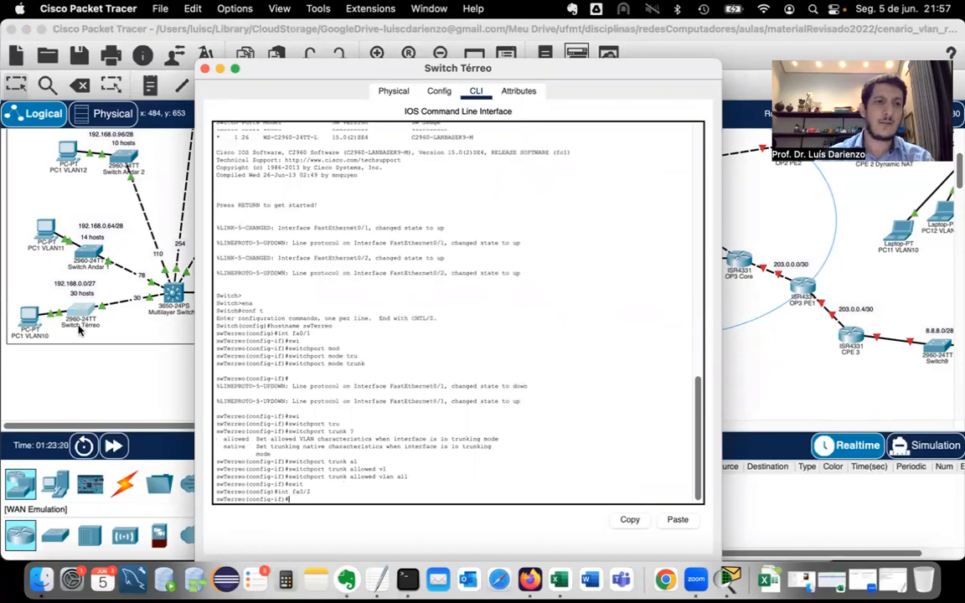
Assign interface fa0/2 of Switch Térreo to VLAN 10 with switchport access vlan 10
text(swi)
key(Tab)
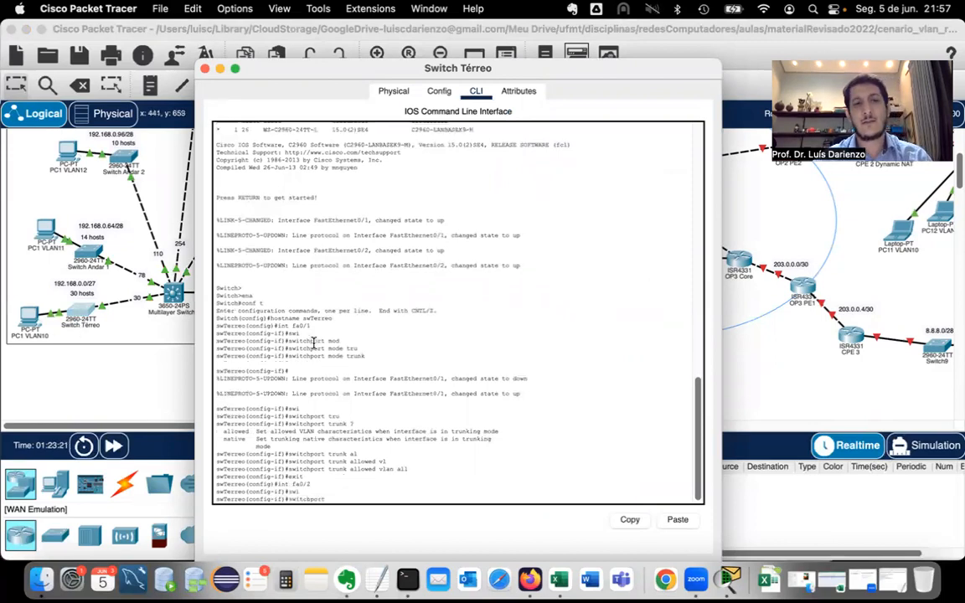
text(ac)
key(Tab)
text(vl)
key(Tab)
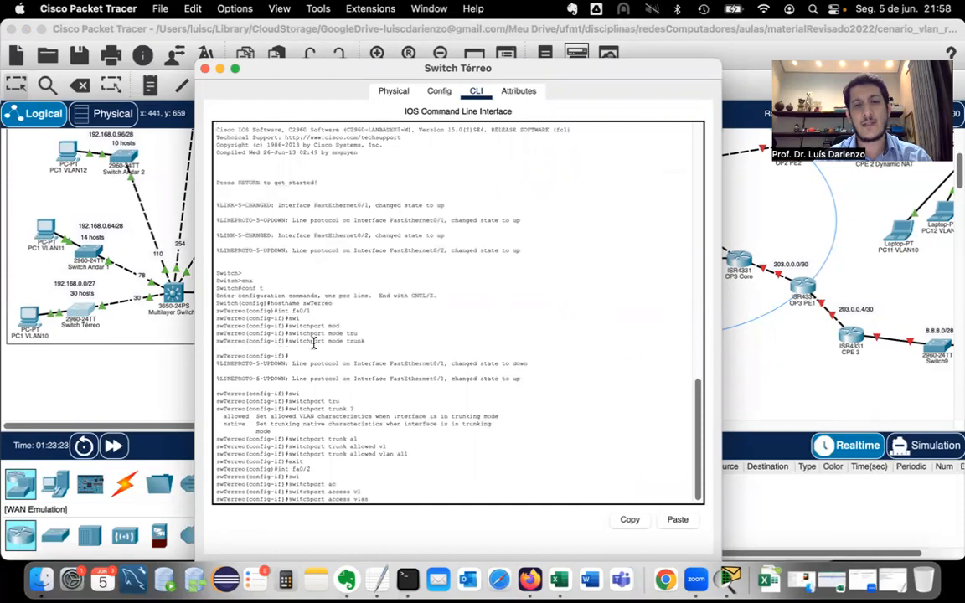
text(10)
key(Return)
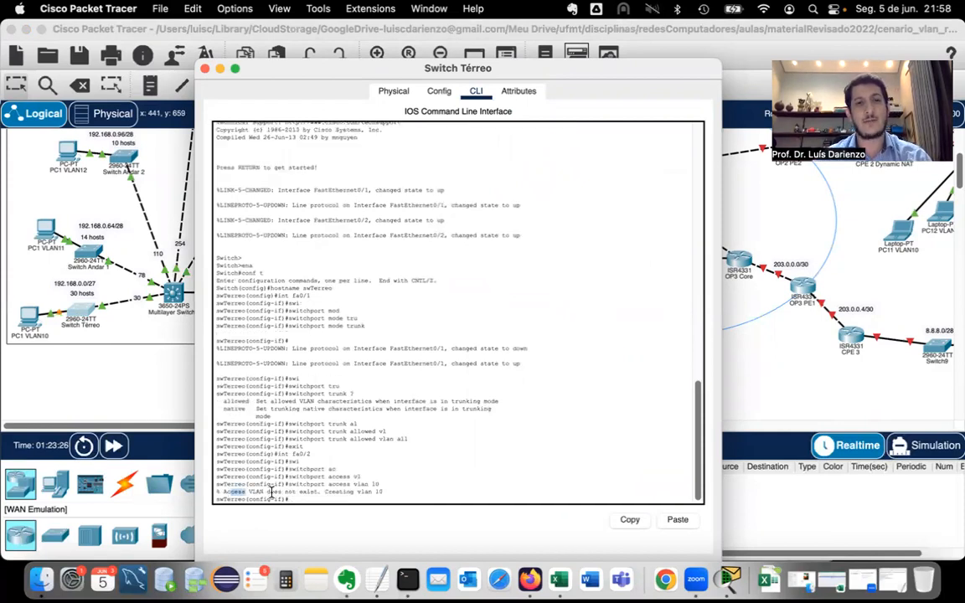
drag(310, 485, 434, 488)
click(434, 488)
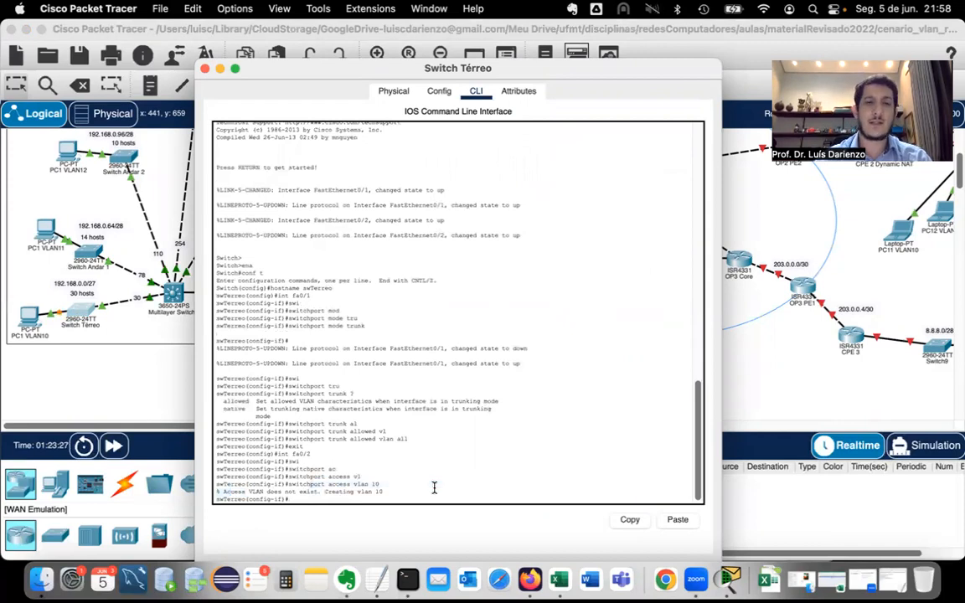
Exit interface and global configuration modes on Switch Térreo to return to the privileged prompt
text(exit)
key(Return)
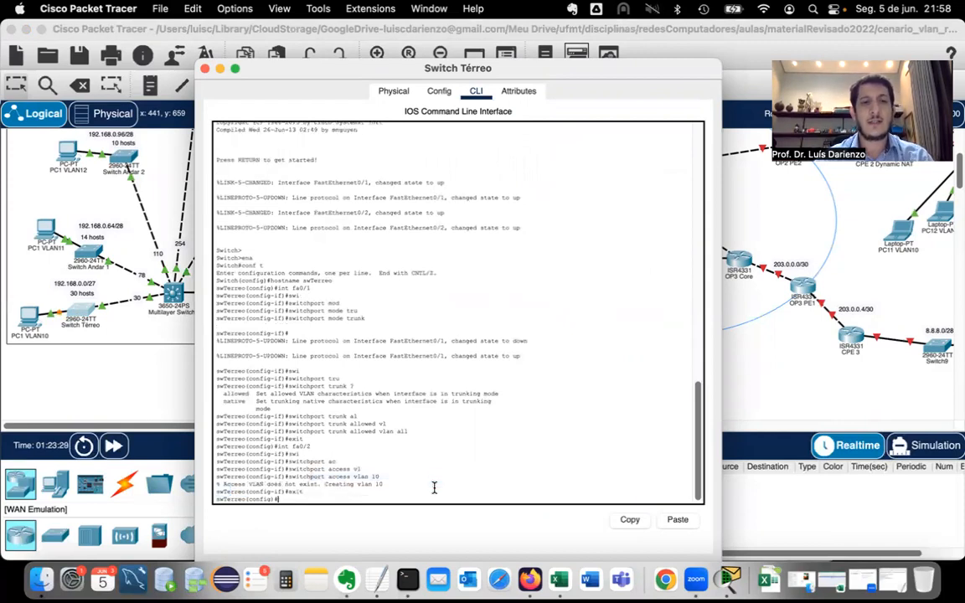
text(exit)
key(Return)
key(Return)
key(Return)
key(Return)
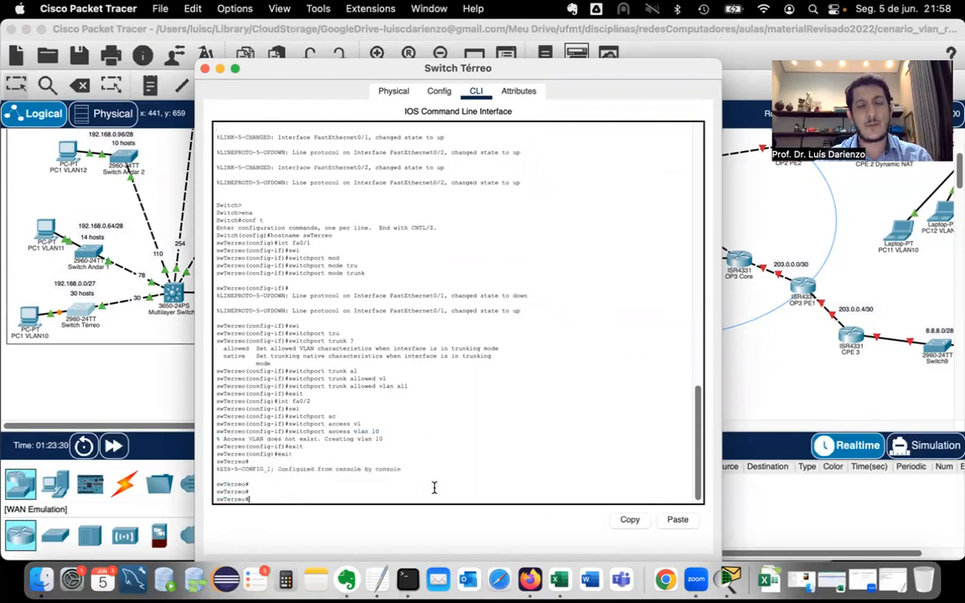
key(Return)
key(Return)
Run sh vlan brief on Switch Térreo and check the port assignment of VLAN 10
text(sh vl)
key(Tab)
text(b)
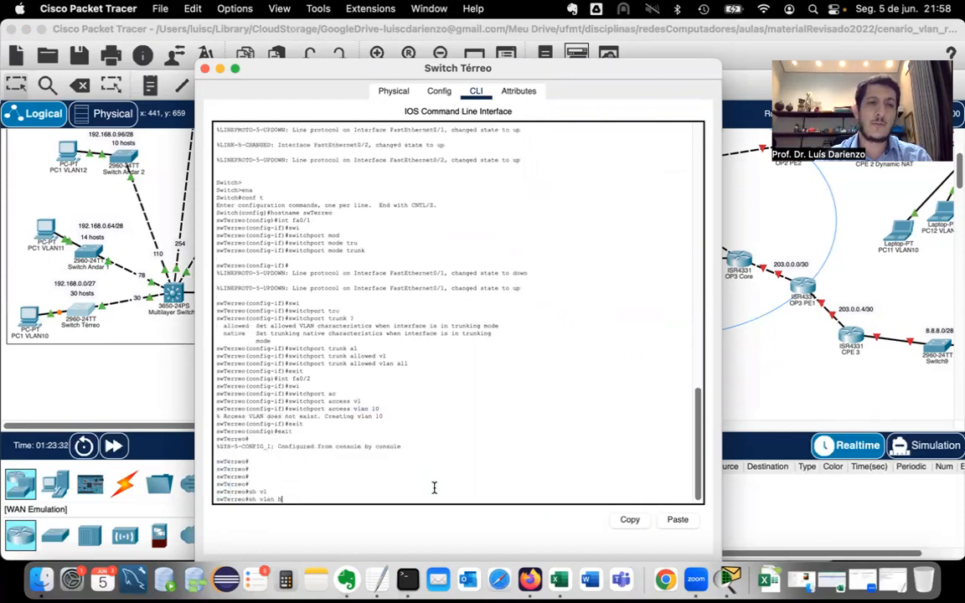
text(rie)
key(Tab)
key(Return)
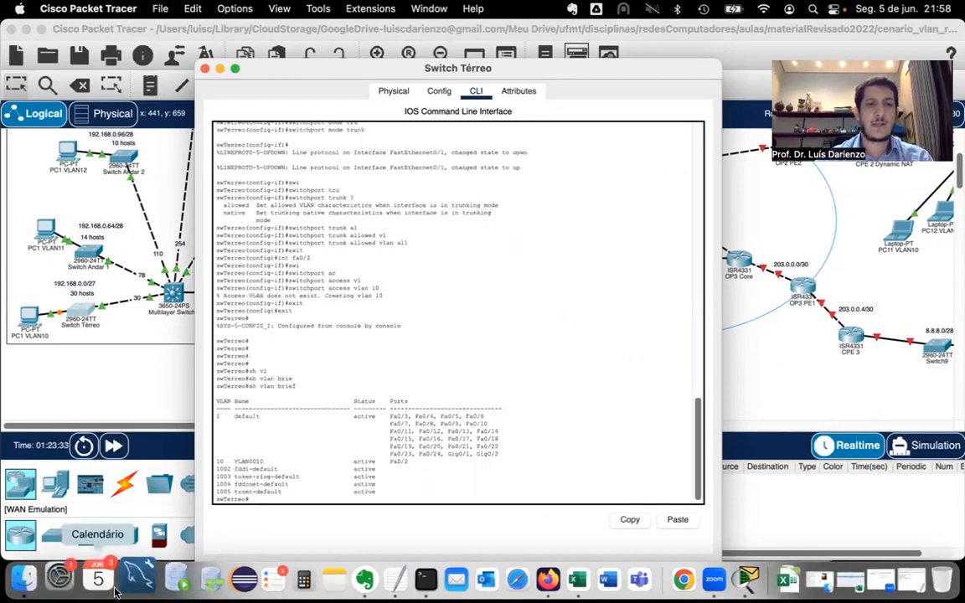
double_click(248, 461)
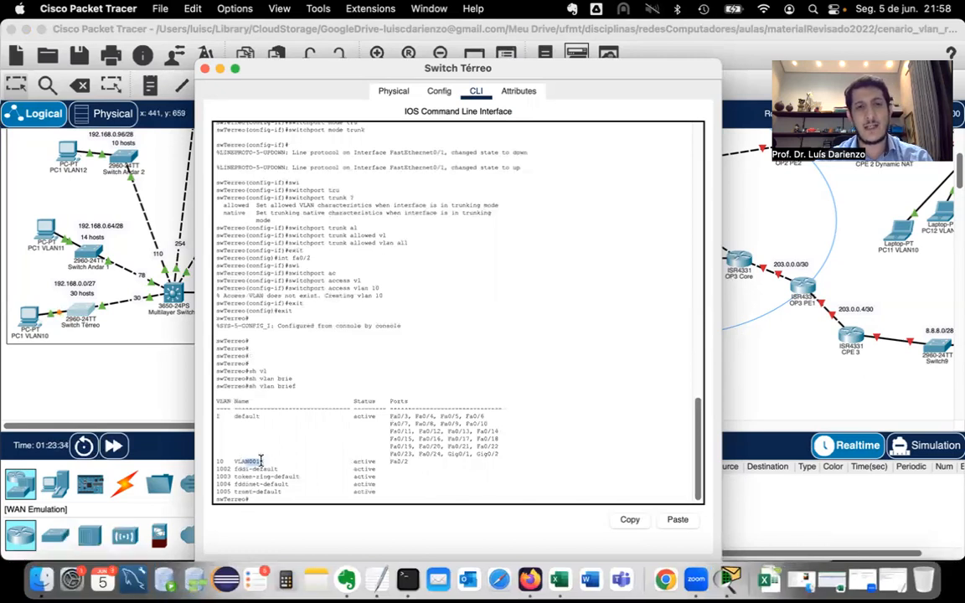
drag(408, 461, 215, 461)
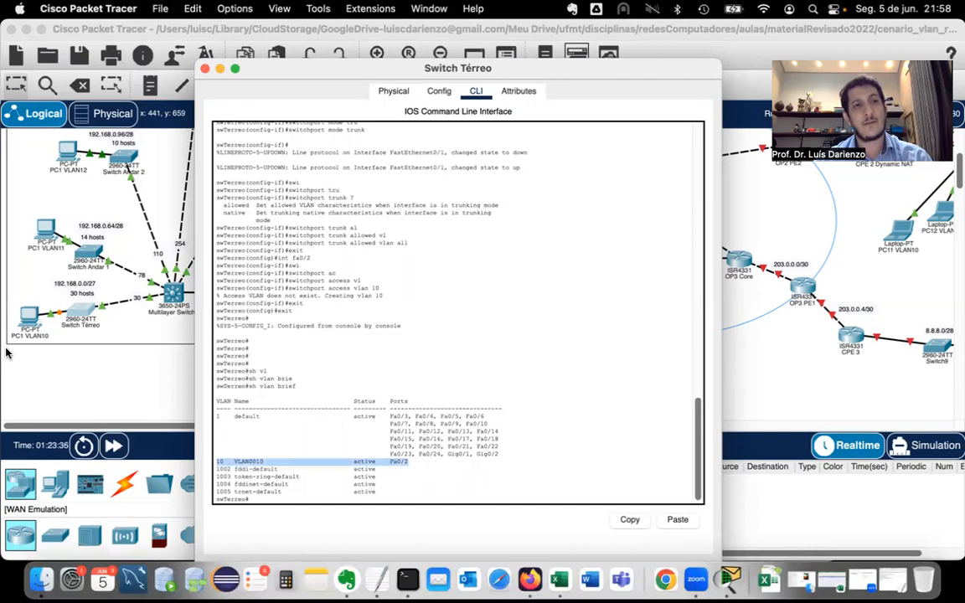
Open the command line of Switch Andar 1 and exit the current interface configuration
click(69, 242)
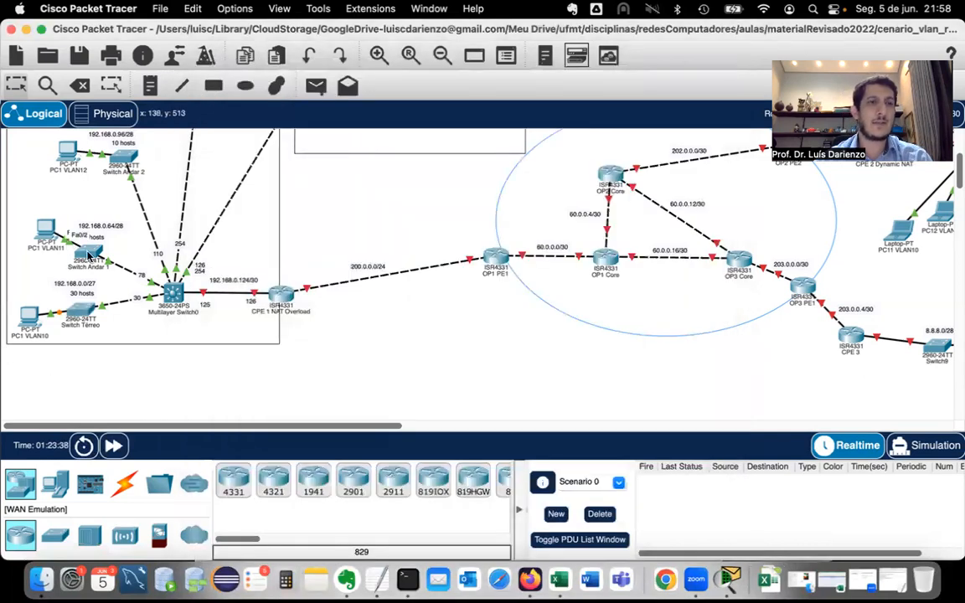
click(92, 251)
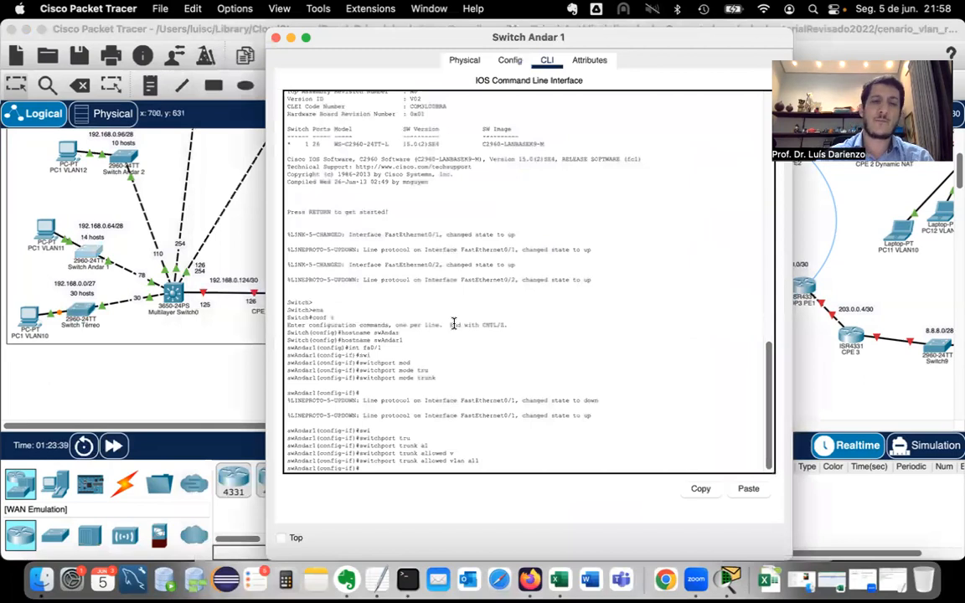
text(exit)
key(Return)
Enter configuration of interface fa0/2 on Switch Andar 1
text(in)
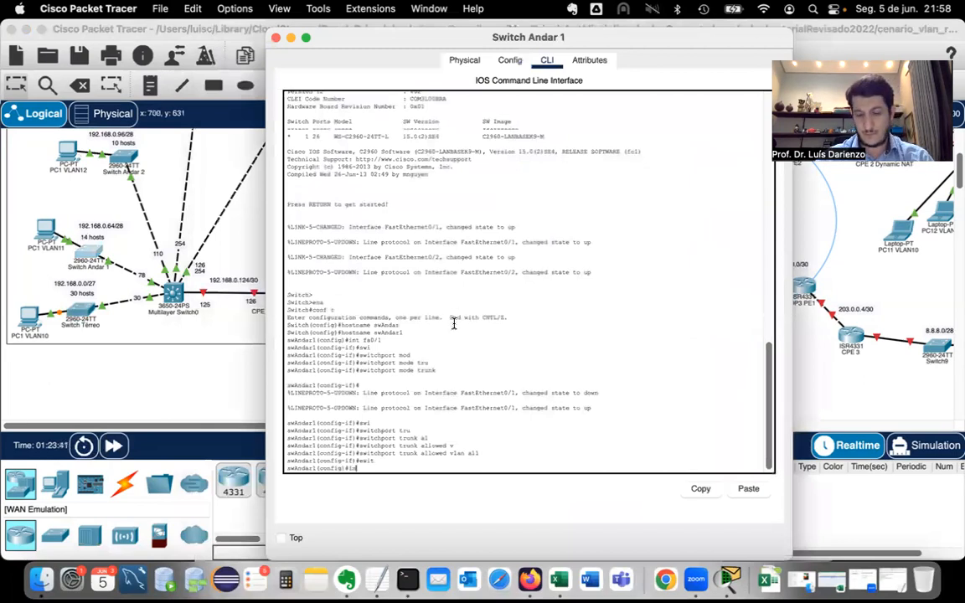
text(0/2)
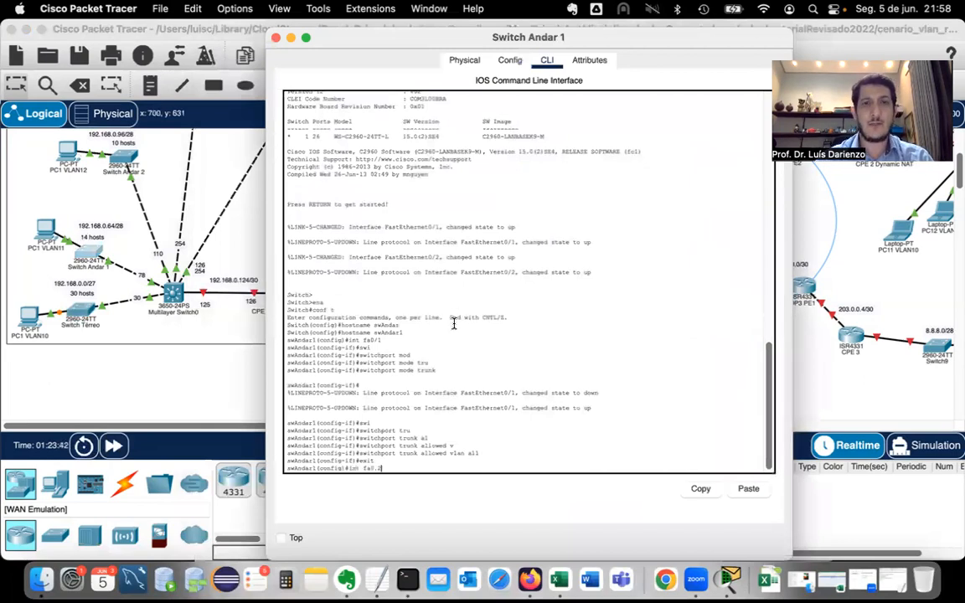
key(BackSpace)
key(BackSpace)
key(BackSpace)
text(/2)
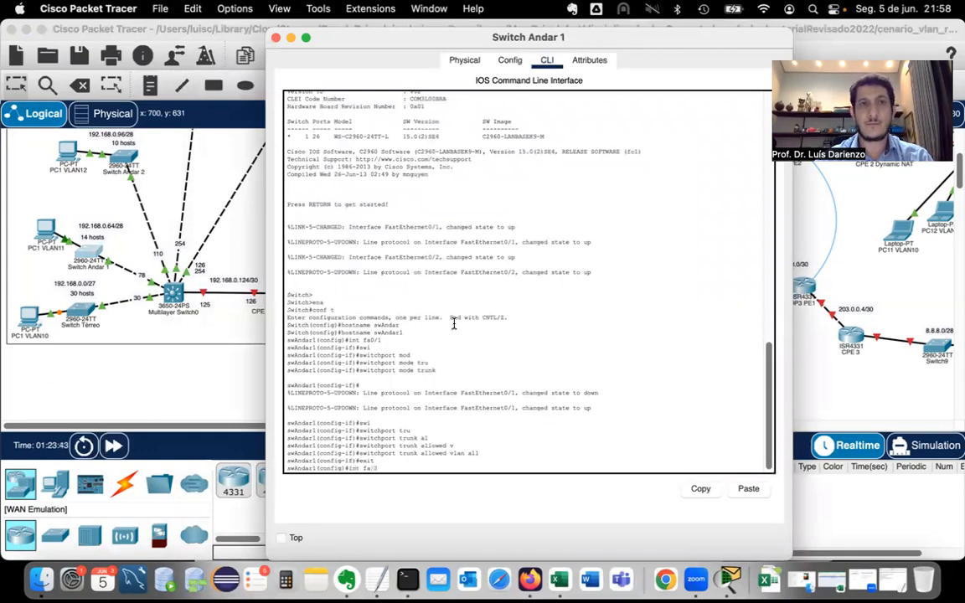
key(Return)
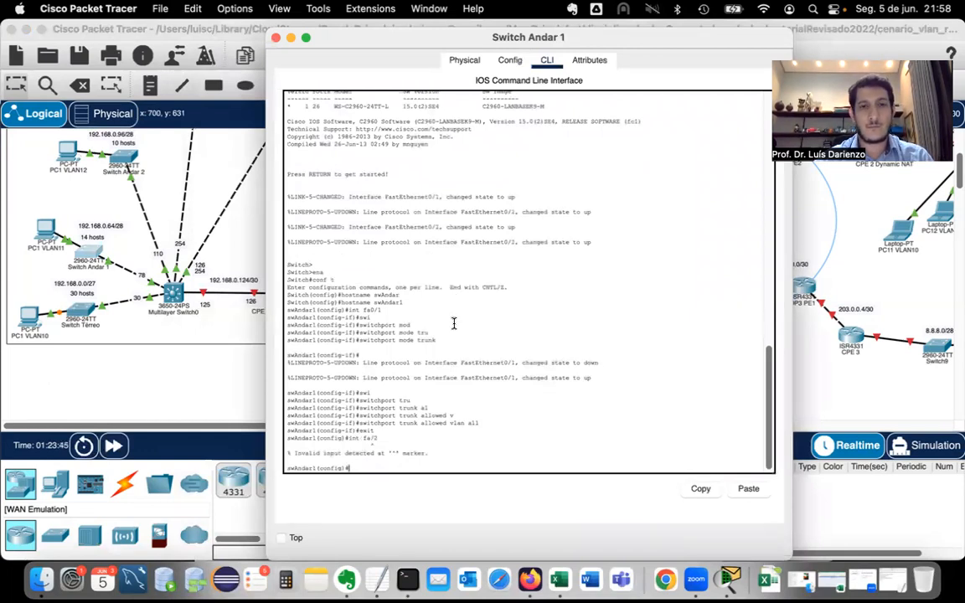
key(Up)
key(BackSpace)
key(BackSpace)
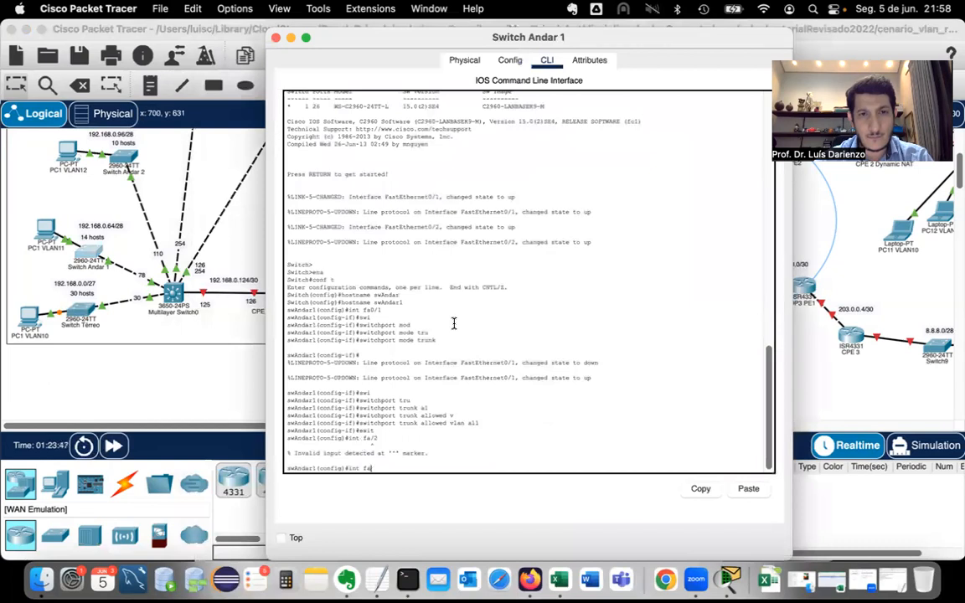
text(0/2)
key(Return)
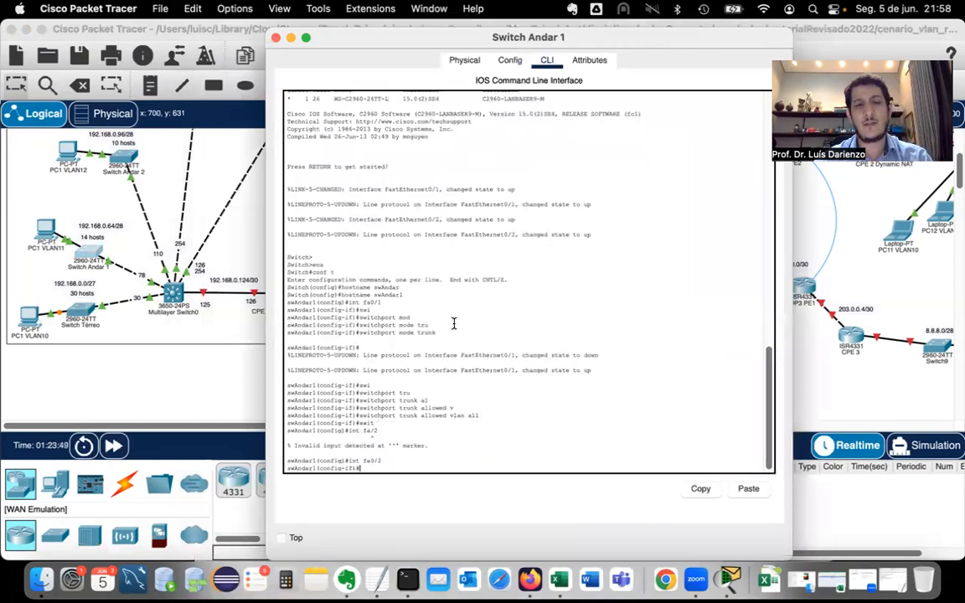
Assign interface fa0/2 of Switch Andar 1 to VLAN 11 with switchport access vlan 11
text(swi)
key(Tab)
text(ac)
key(Tab)
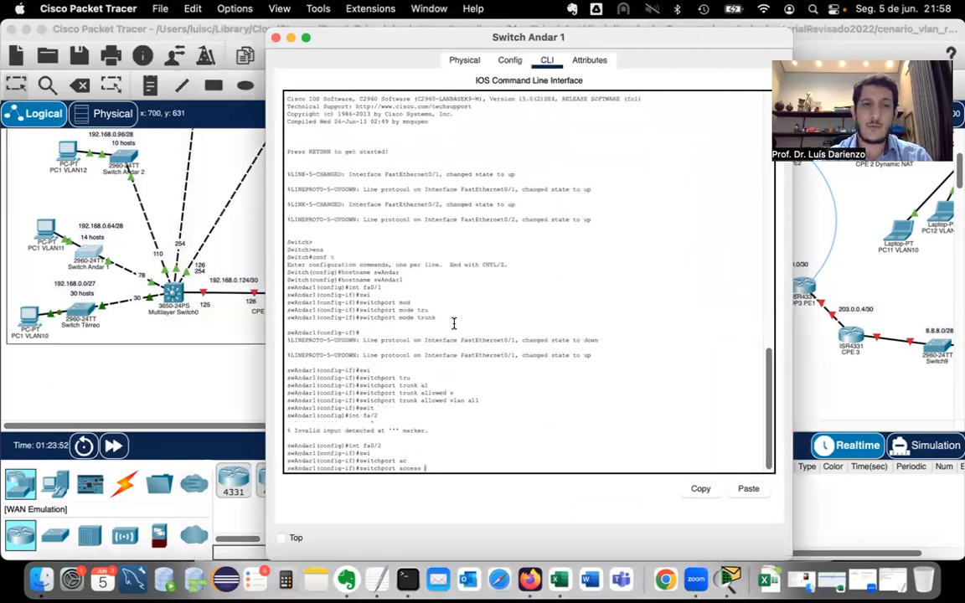
text(vl)
key(Tab)
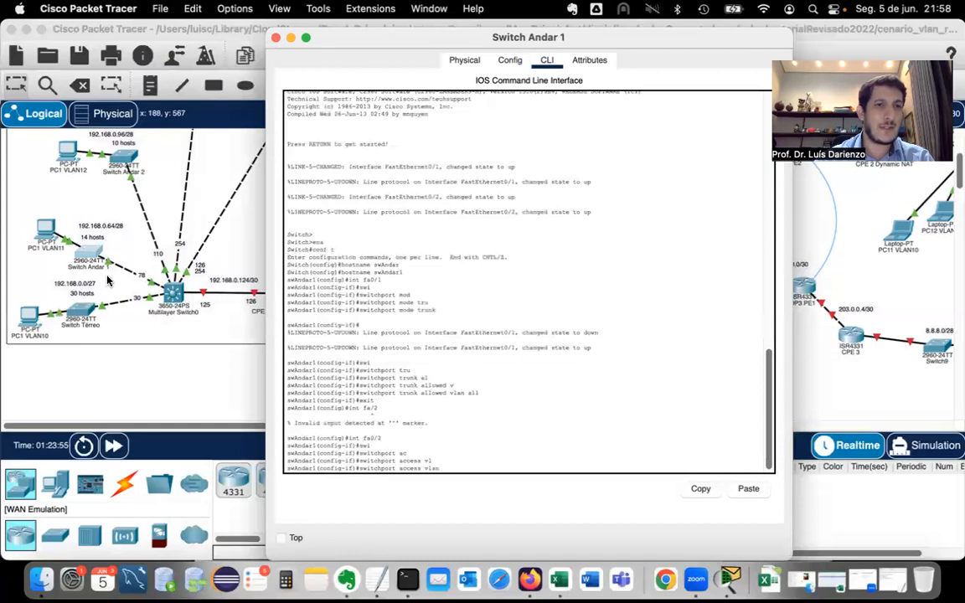
text(11)
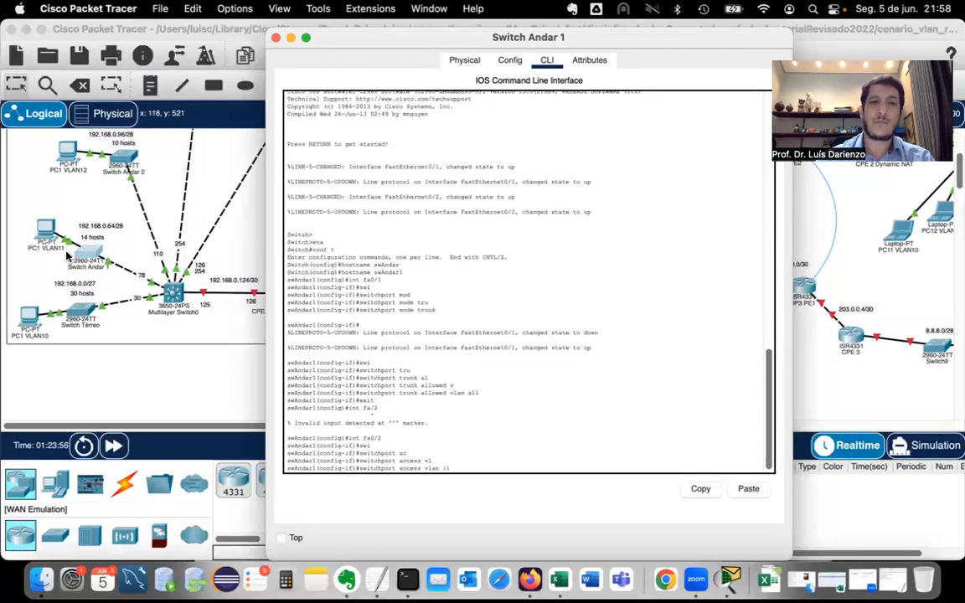
key(Return)
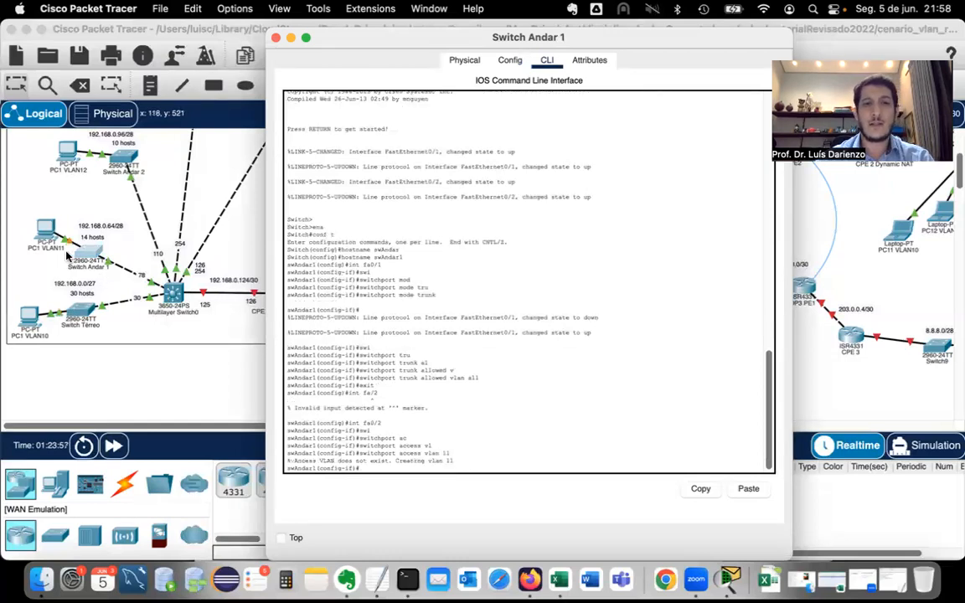
drag(396, 461, 469, 454)
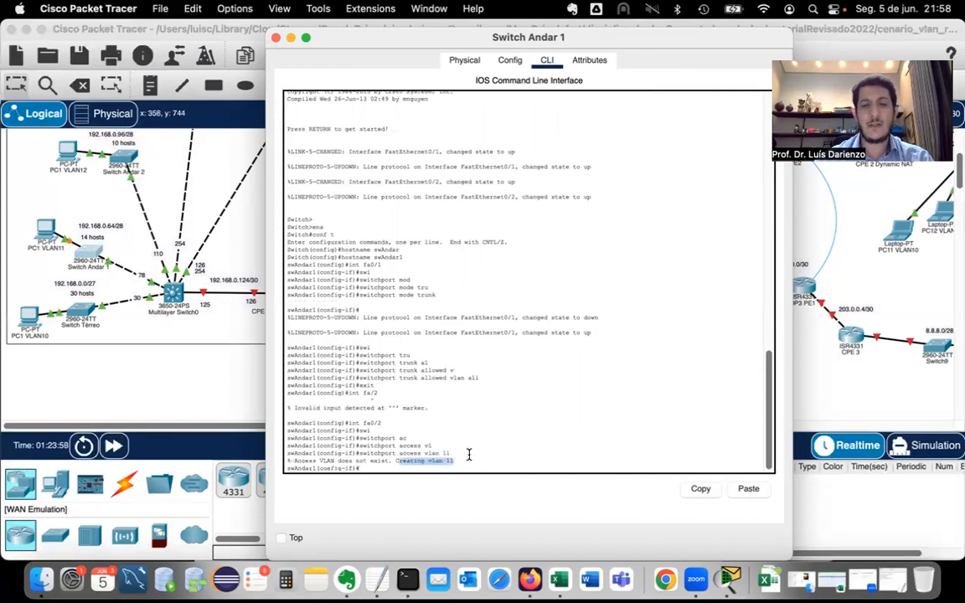
Exit interface and global configuration modes on Switch Andar 1 to return to the privileged prompt
text(exit)
key(Return)
text(exit)
key(Return)
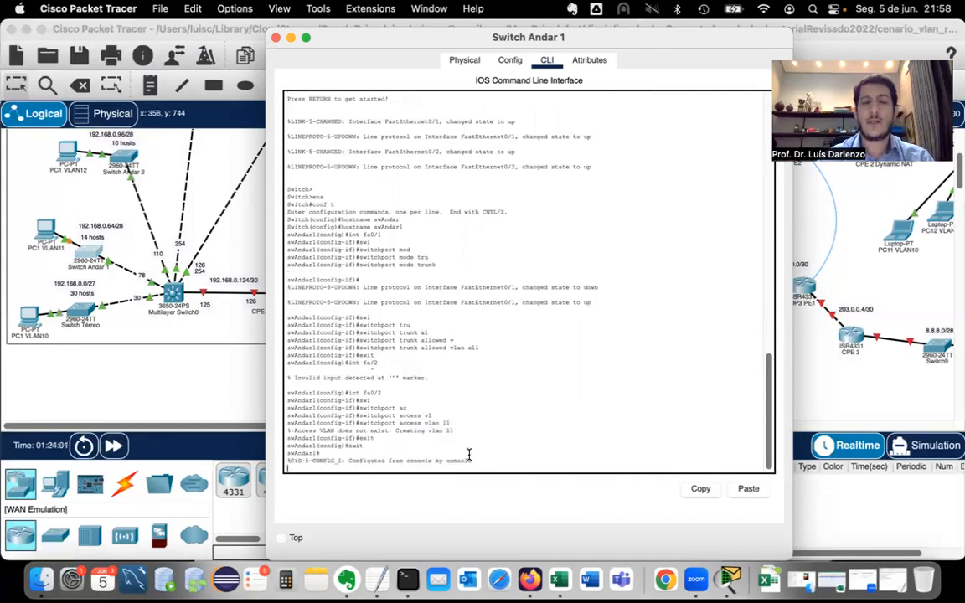
key(Return)
key(Return)
key(Return)
key(Return)
Run sh vlan brief on Switch Andar 1 and check the port assignment of VLAN 11
text(sh)
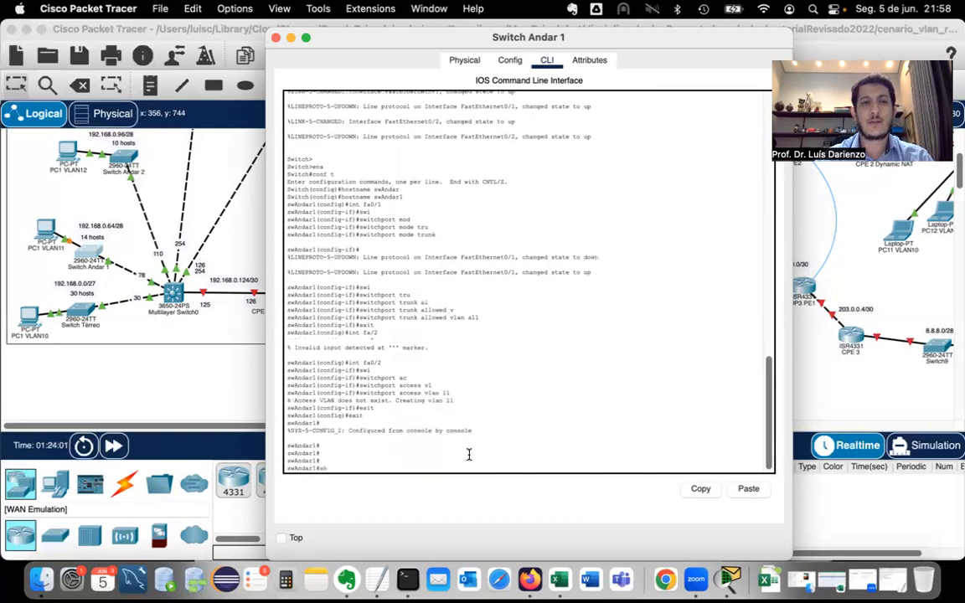
text( vlan bri)
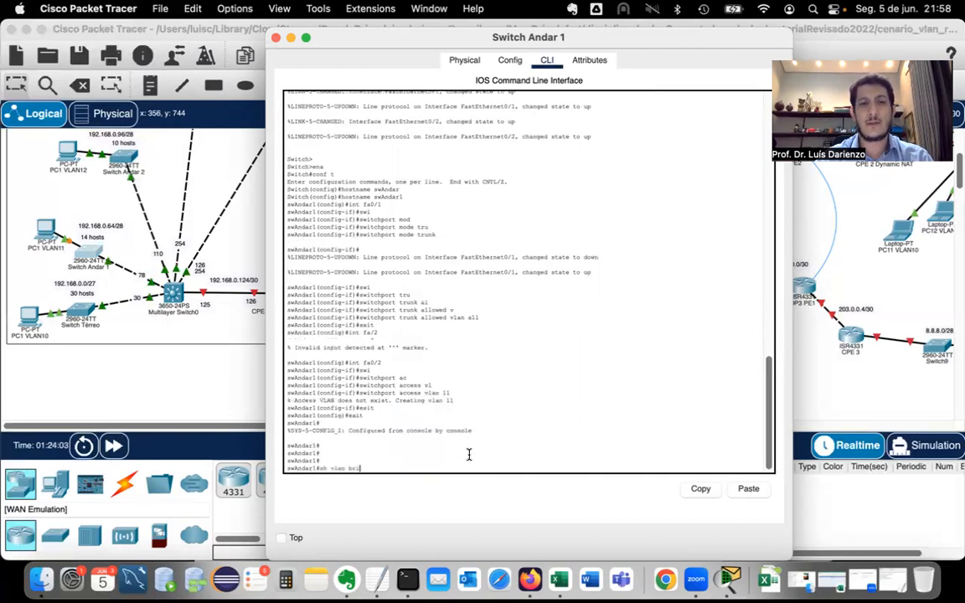
text(ef)
key(Return)
drag(486, 431, 342, 431)
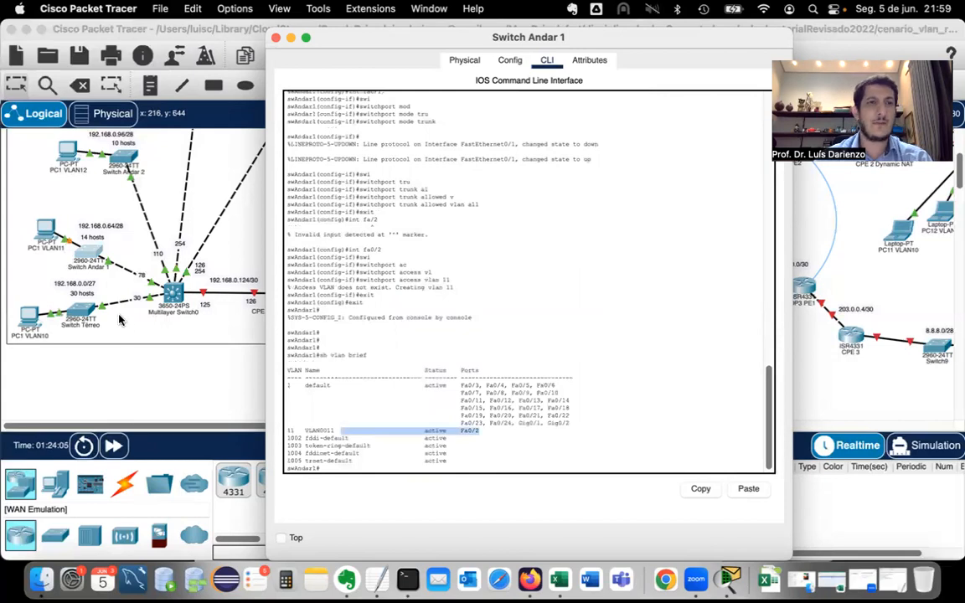
Open the command line of Switch Andar 2 and exit the current interface configuration
scroll(117, 245, up, 3)
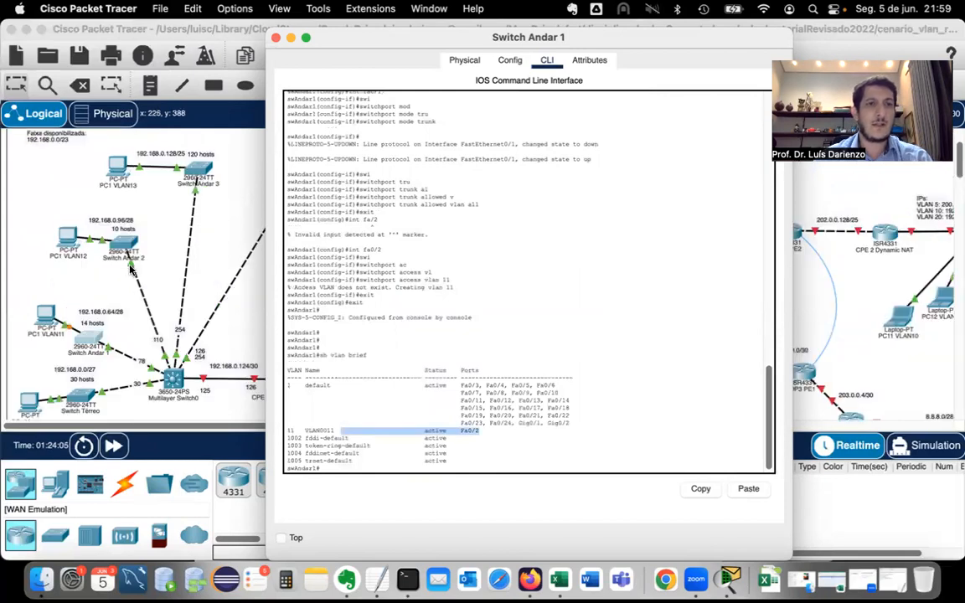
click(96, 226)
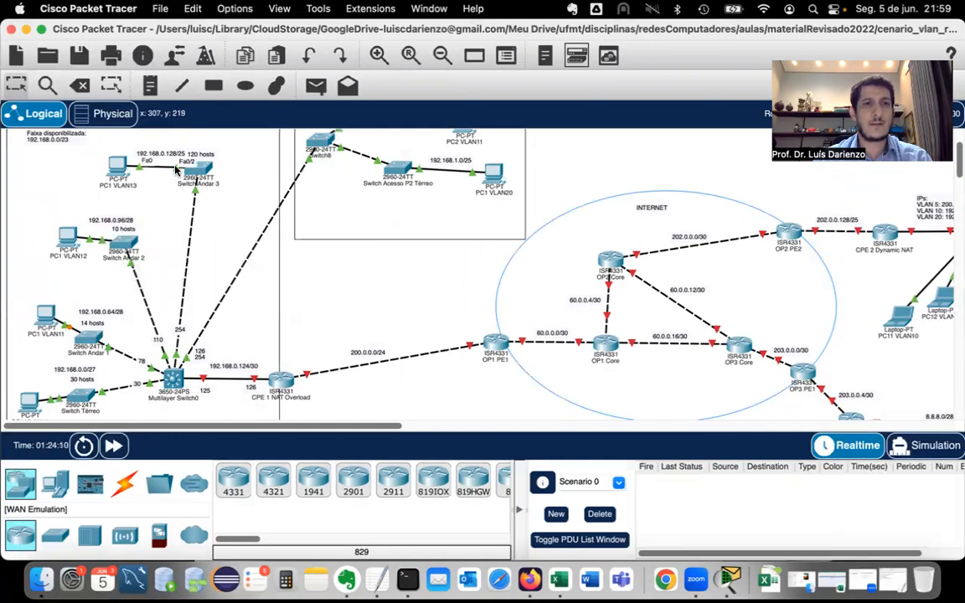
scroll(413, 213, up, 3)
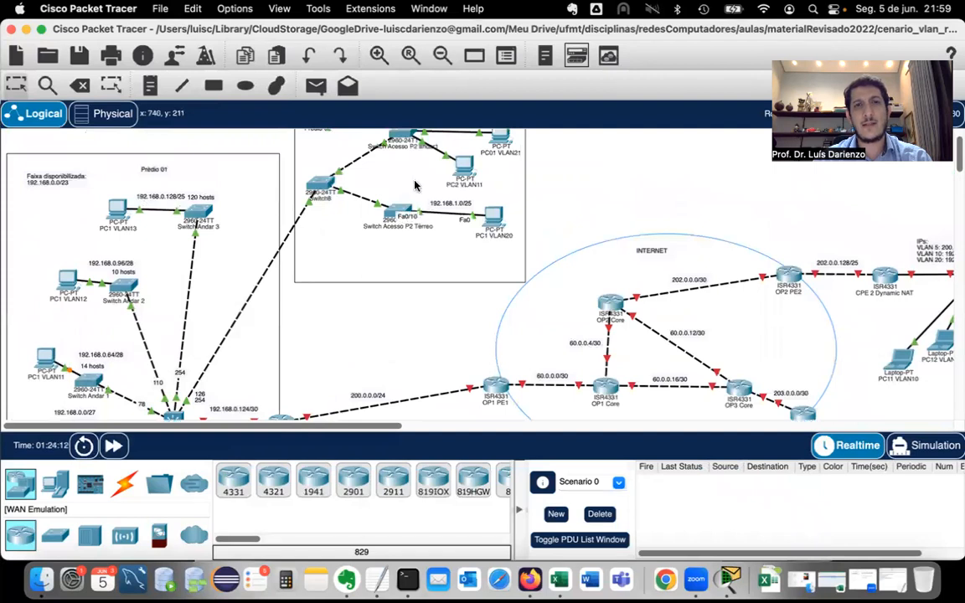
scroll(424, 177, up, 3)
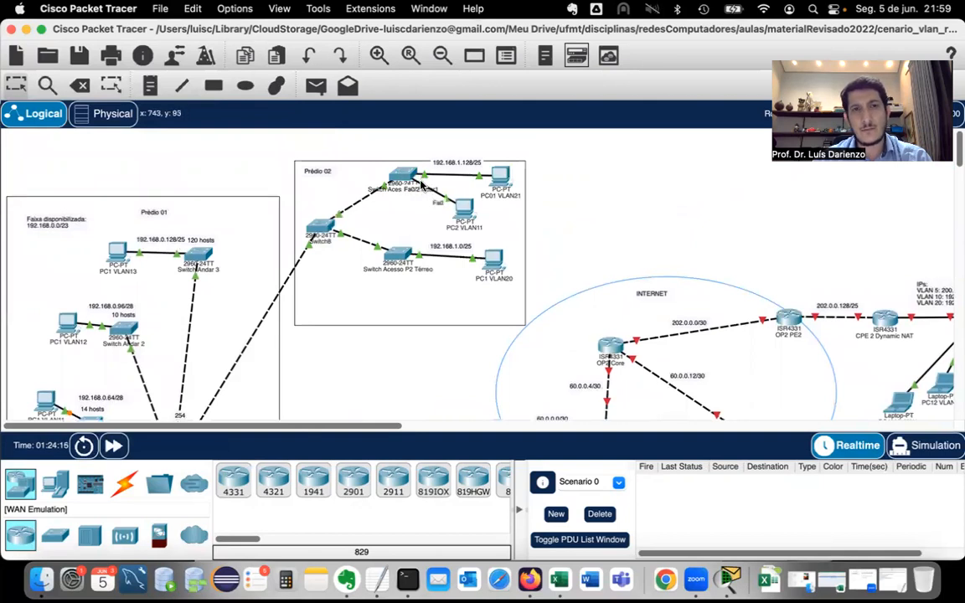
scroll(216, 242, down, 2)
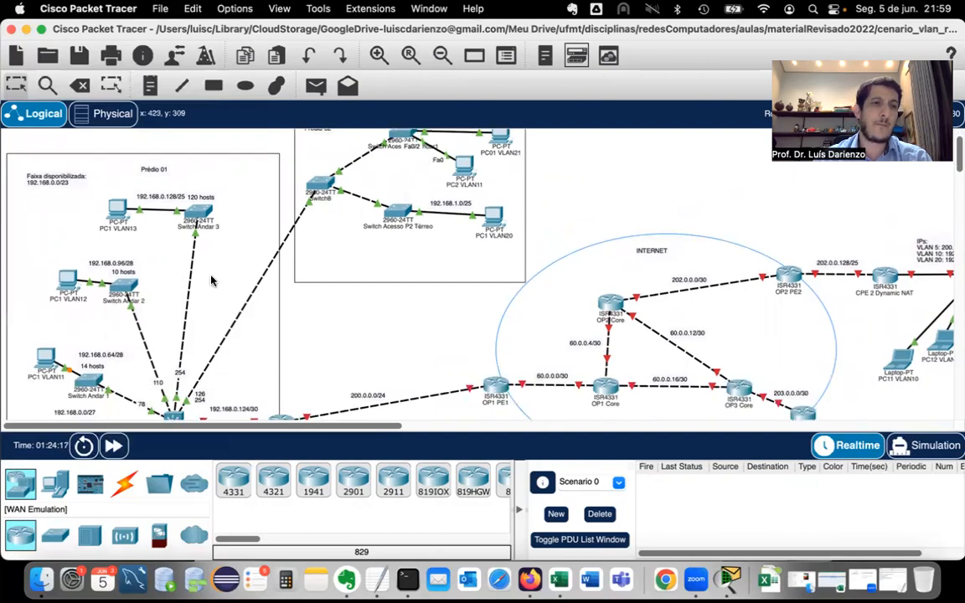
scroll(84, 276, down, 2)
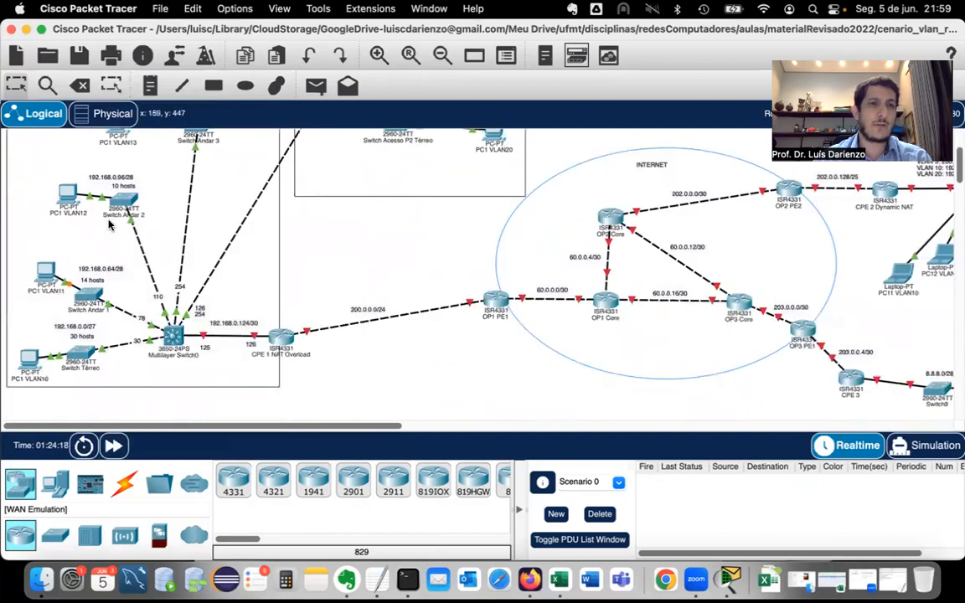
click(117, 197)
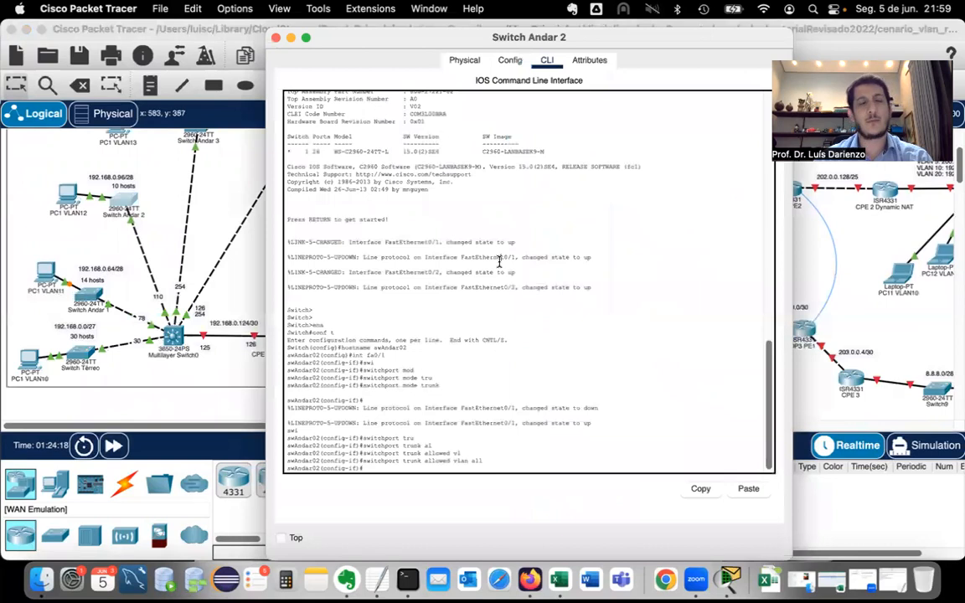
key(Return)
key(Return)
key(Return)
text(exit)
key(Return)
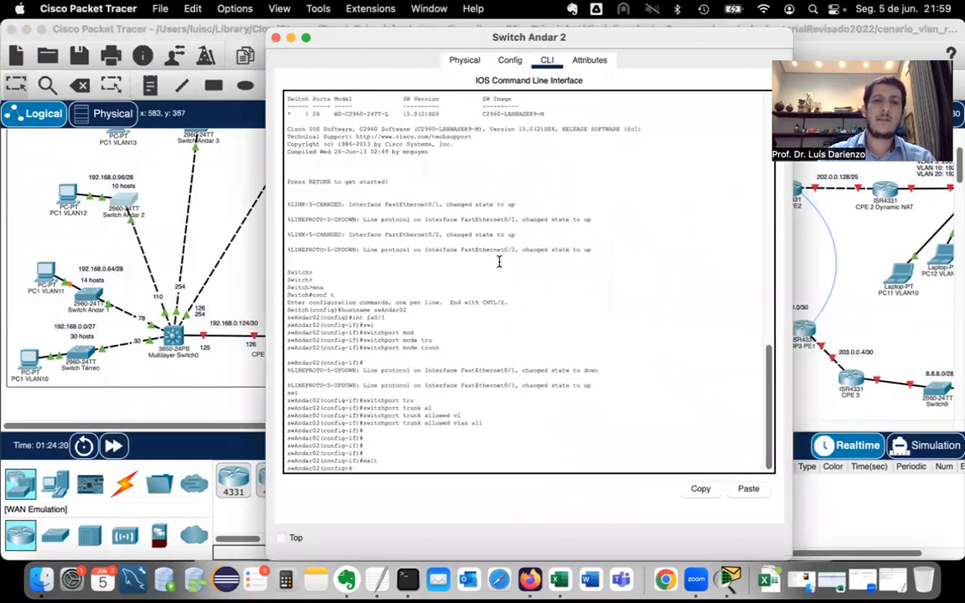
Enter interface fa0/2 on Switch Andar 2 and assign it to VLAN 12 with switchport access vlan 12
text(int fa0/)
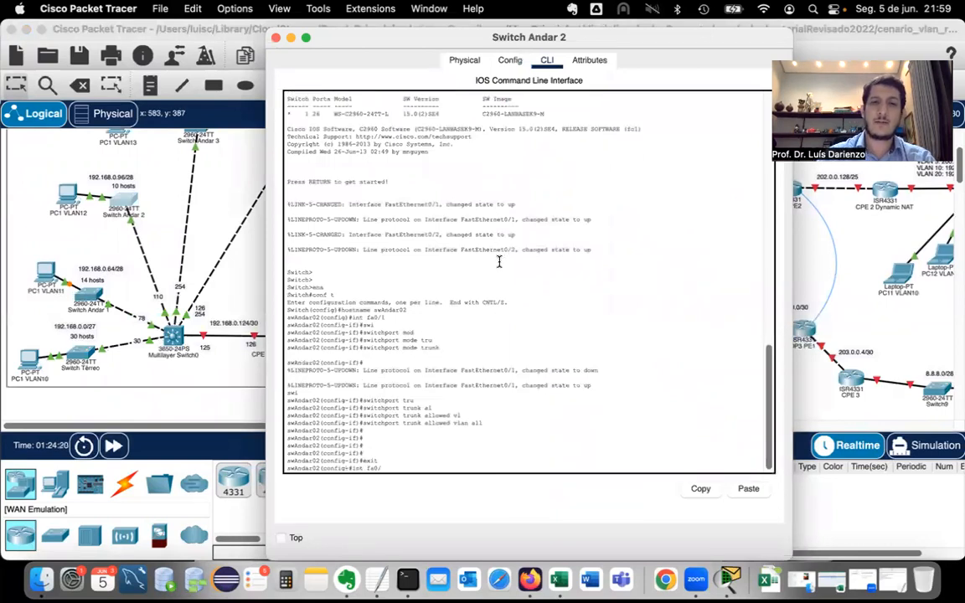
text(1)
key(Return)
text(swi)
key(Tab)
text(mo)
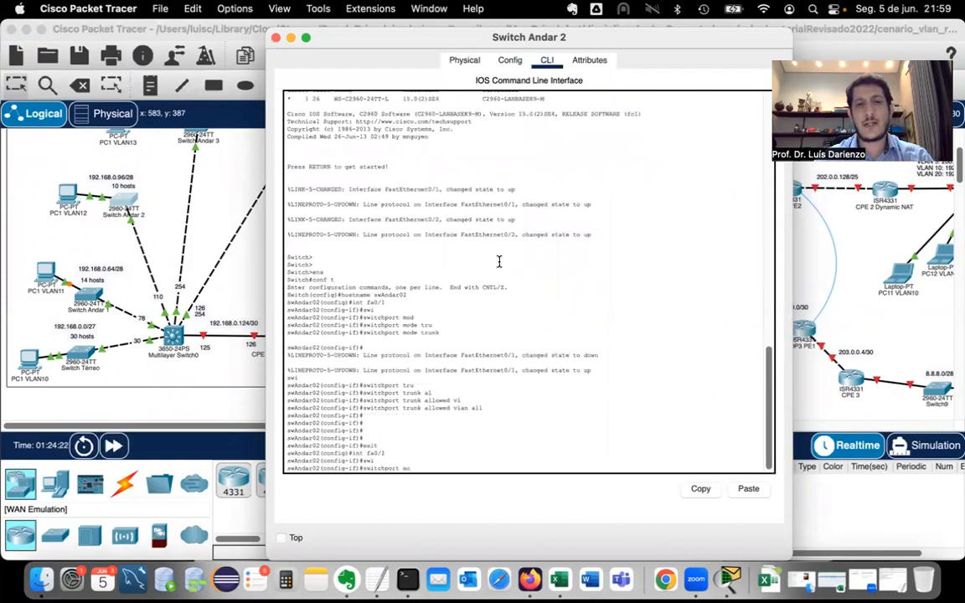
key(Tab)
text(vla)
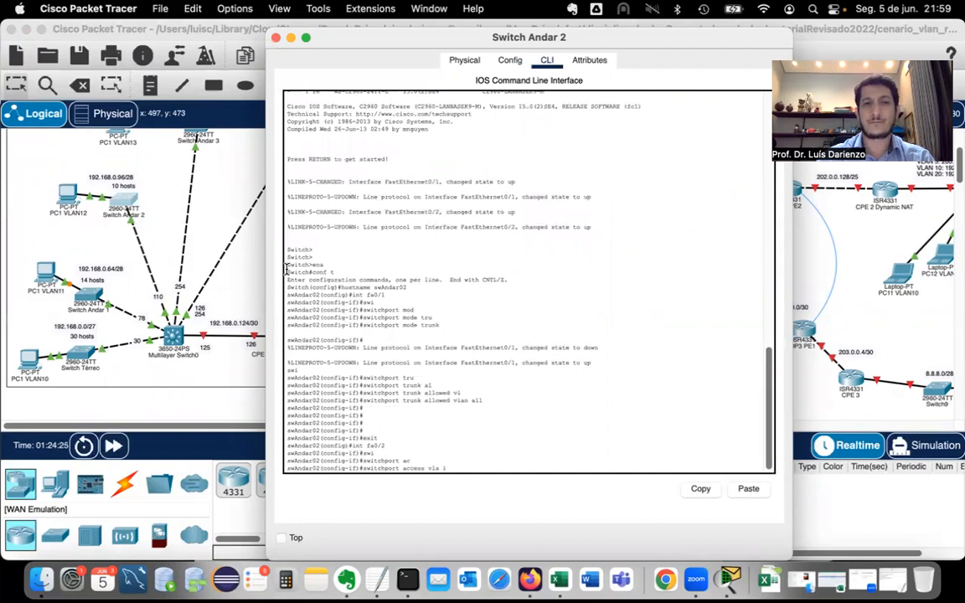
text(n 12)
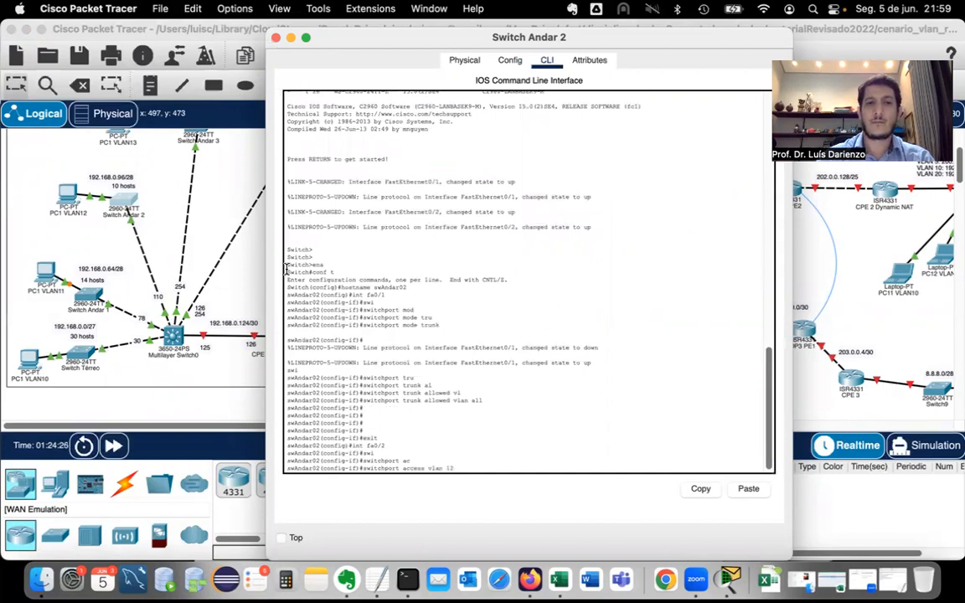
key(Return)
key(Return)
End configuration mode on Switch Andar 2 directly from the interface level to reach the privileged prompt
text(ex)
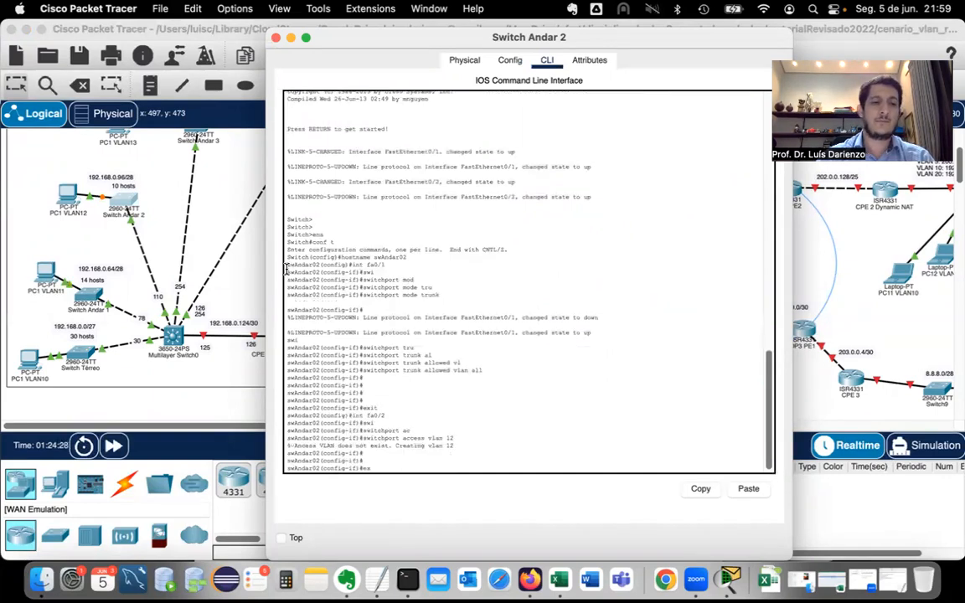
key(BackSpace)
key(BackSpace)
key(ctrl+z)
key(Return)
key(Return)
key(Return)
key(Return)
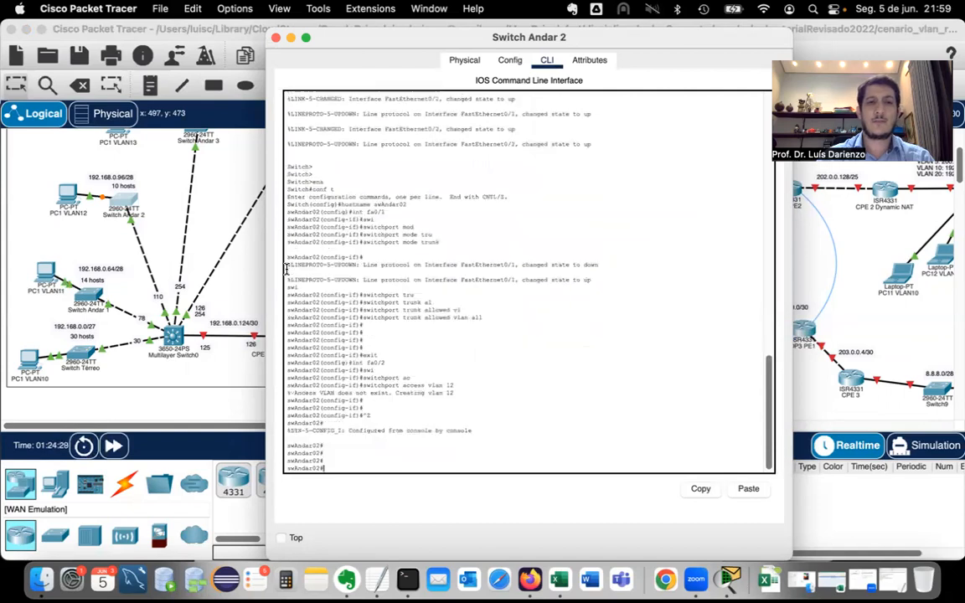
Run sh vlan brief on Switch Andar 2 and check the port assignment of VLAN 12
text(sho)
text( vl)
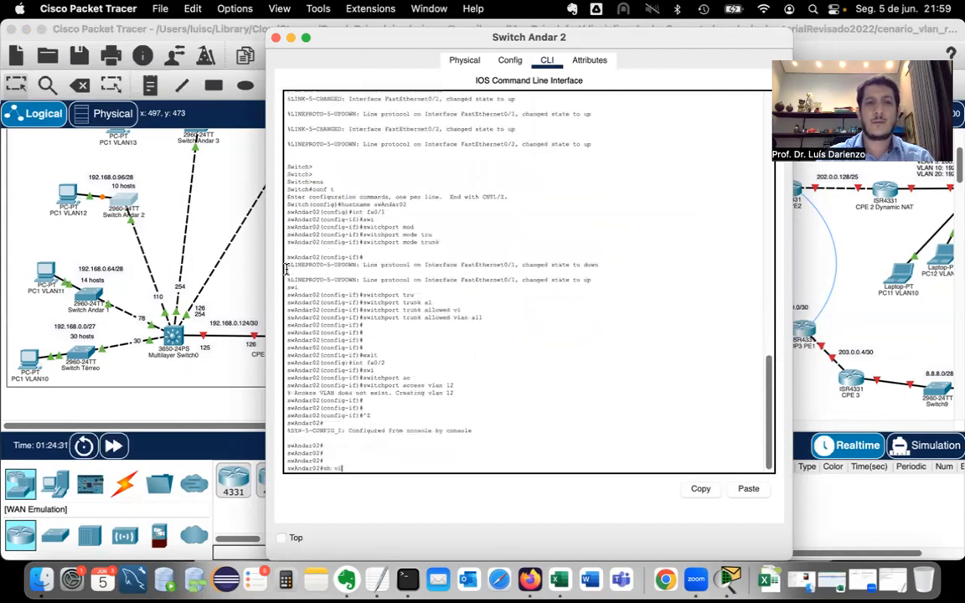
text(an brief)
key(Return)
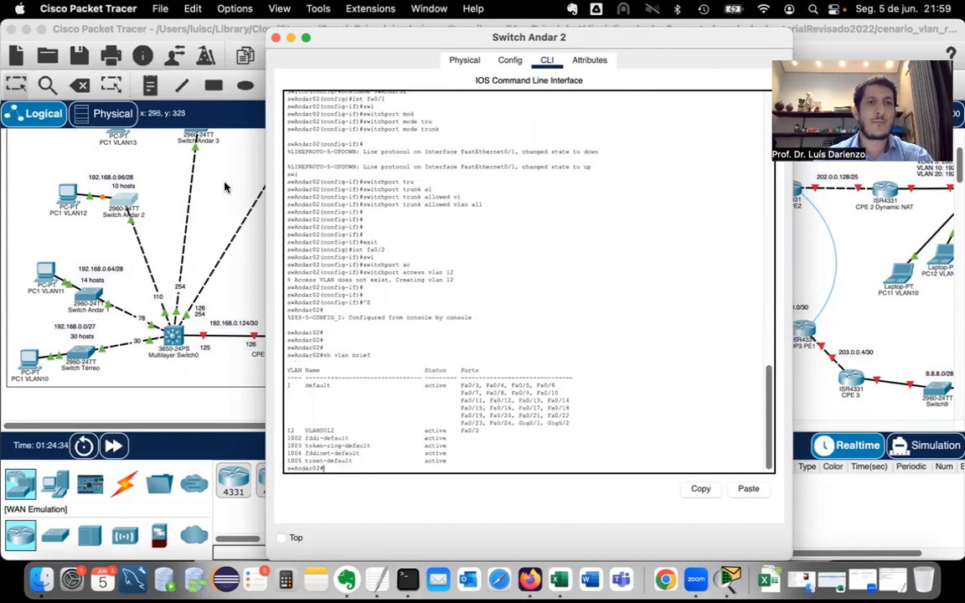
Open the command line of Switch Andar 3 in Prédio 01
click(205, 164)
scroll(284, 242, up, 3)
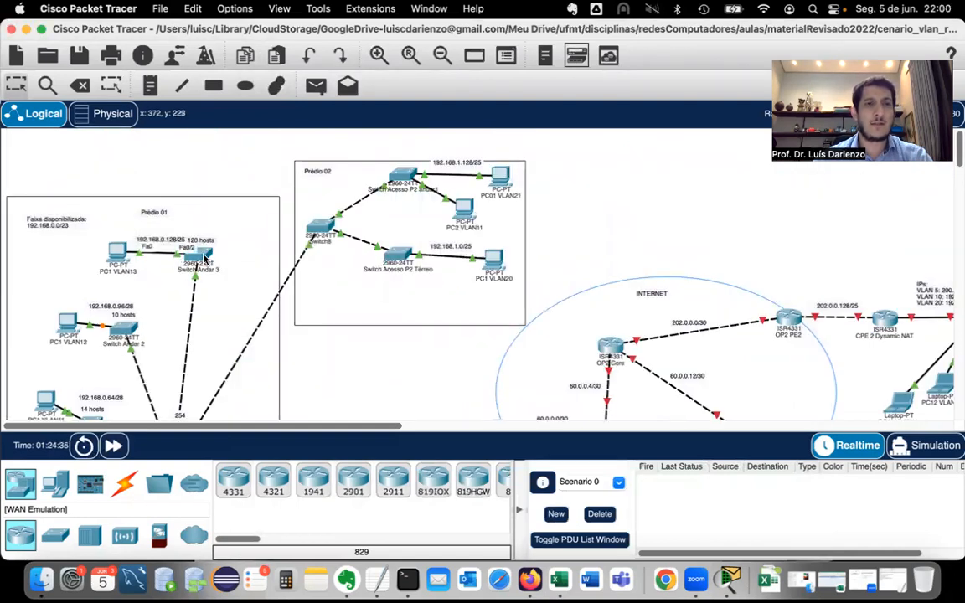
click(199, 258)
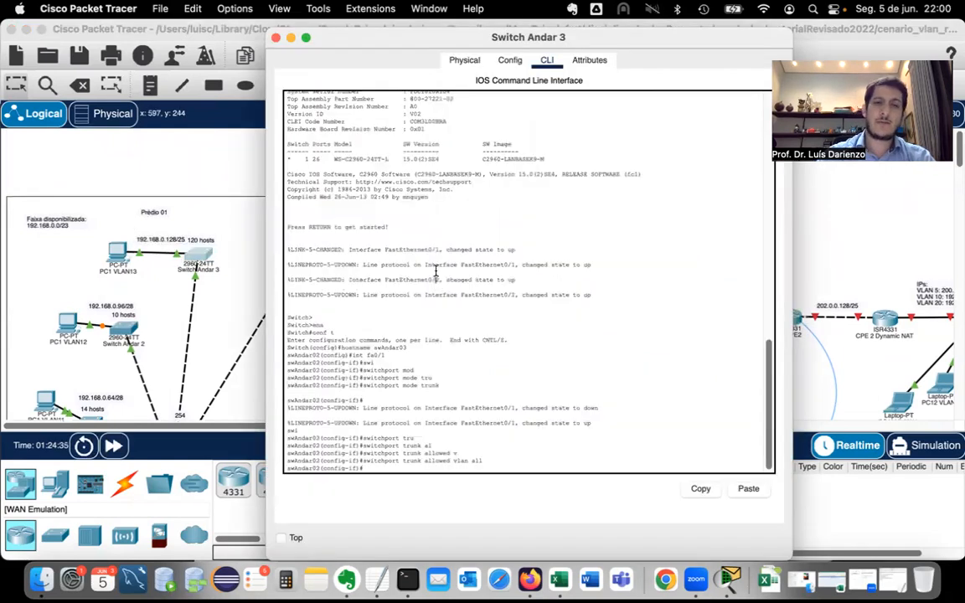
Leave the trunk interface on Switch Andar 3, enter interface fa0/2 and assign it to VLAN 13 with switchport access vlan 13
text(swit)
key(Return)
text(int fa0)
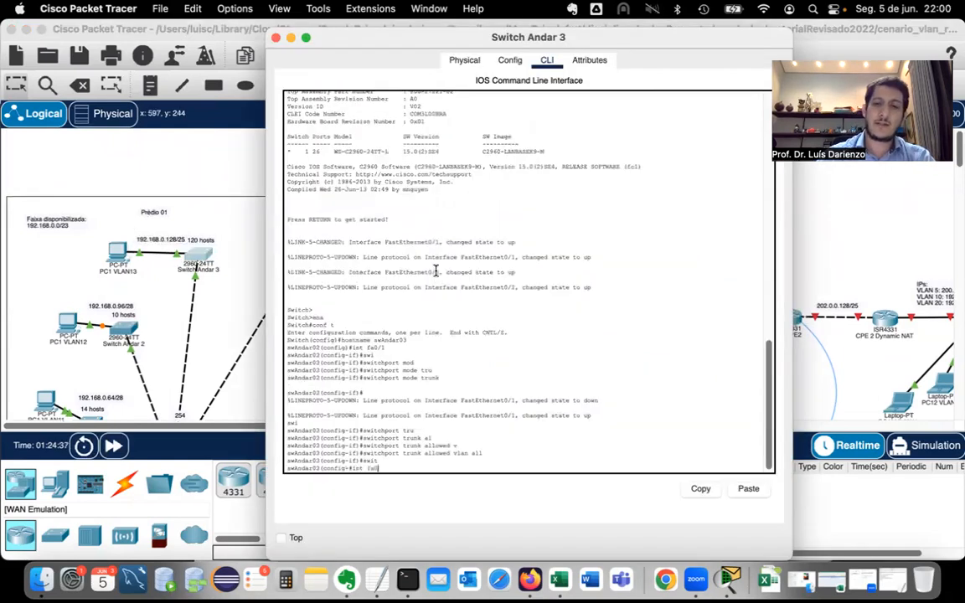
text(/1)
key(Return)
text(swi)
key(Tab)
text(a)
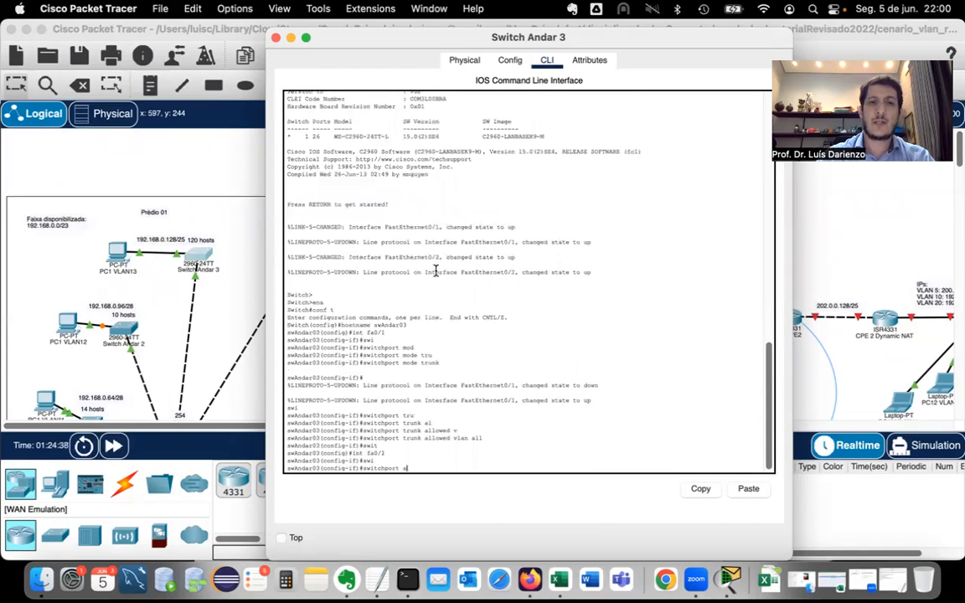
text(c)
key(Tab)
text(vl)
key(Tab)
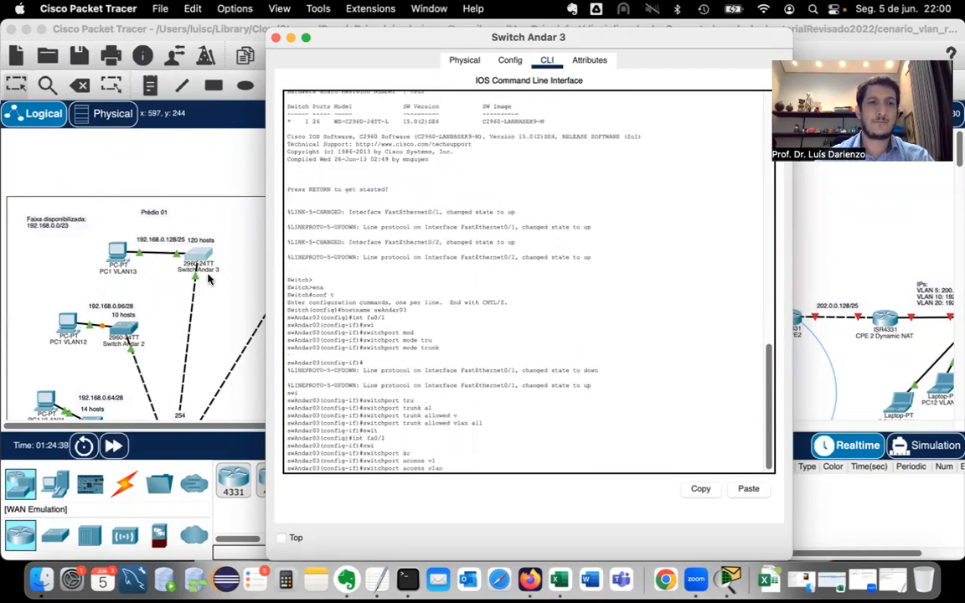
text(13)
key(Return)
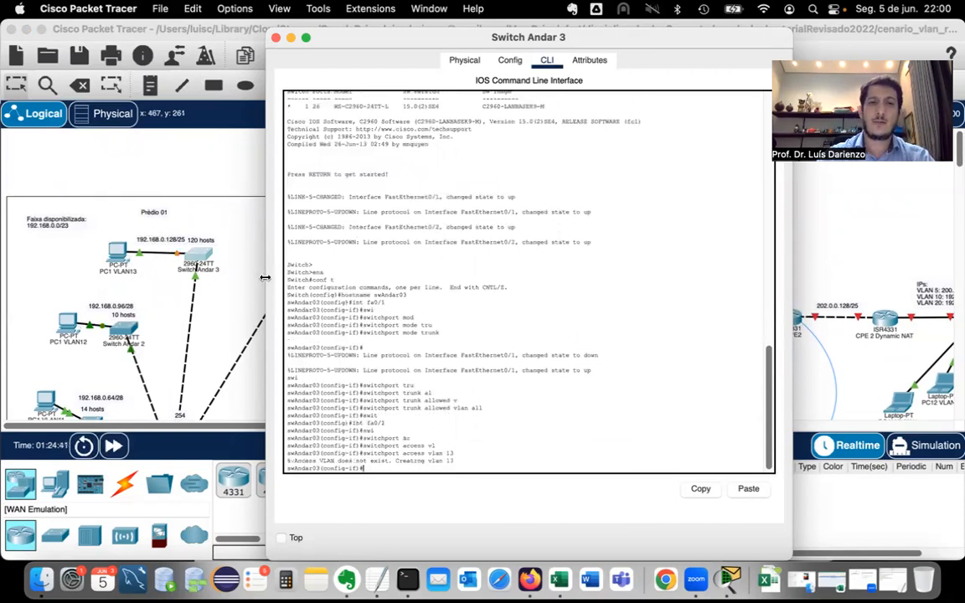
End configuration mode on Switch Andar 3 and run sh vlan brief to check the port assignment of VLAN 13
key(ctrl+z)
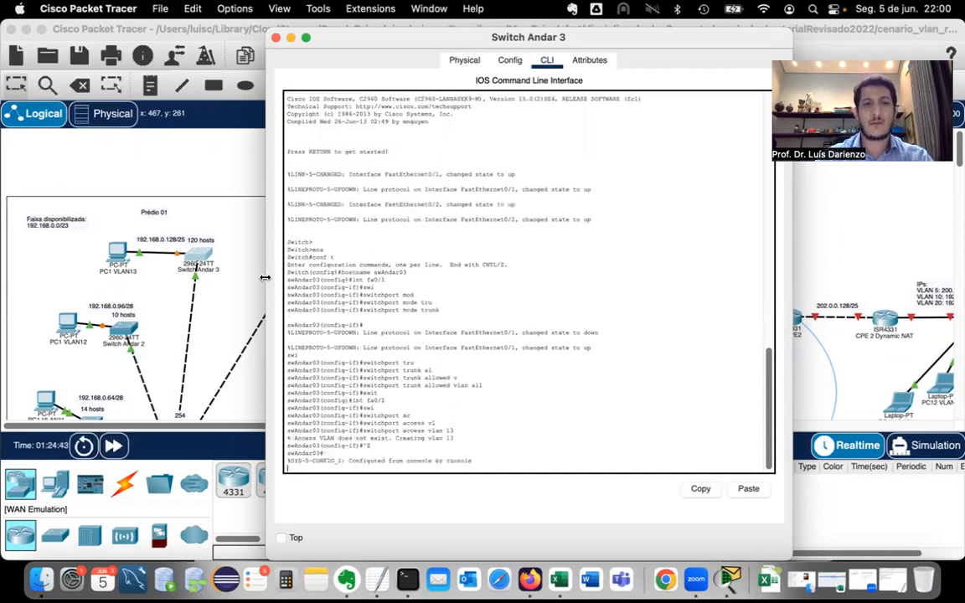
key(Return)
key(Return)
key(Return)
key(Return)
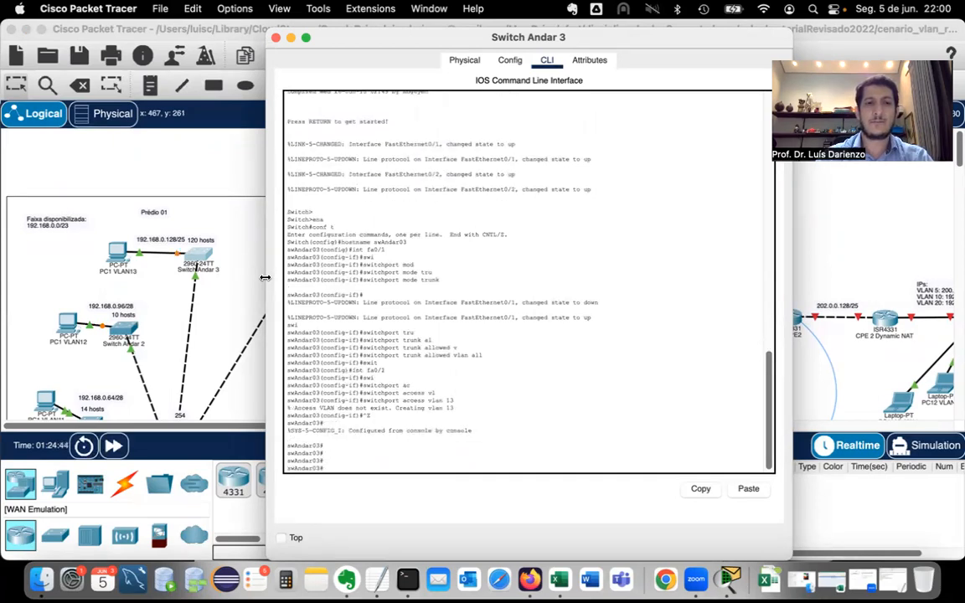
text(sh vlan brief)
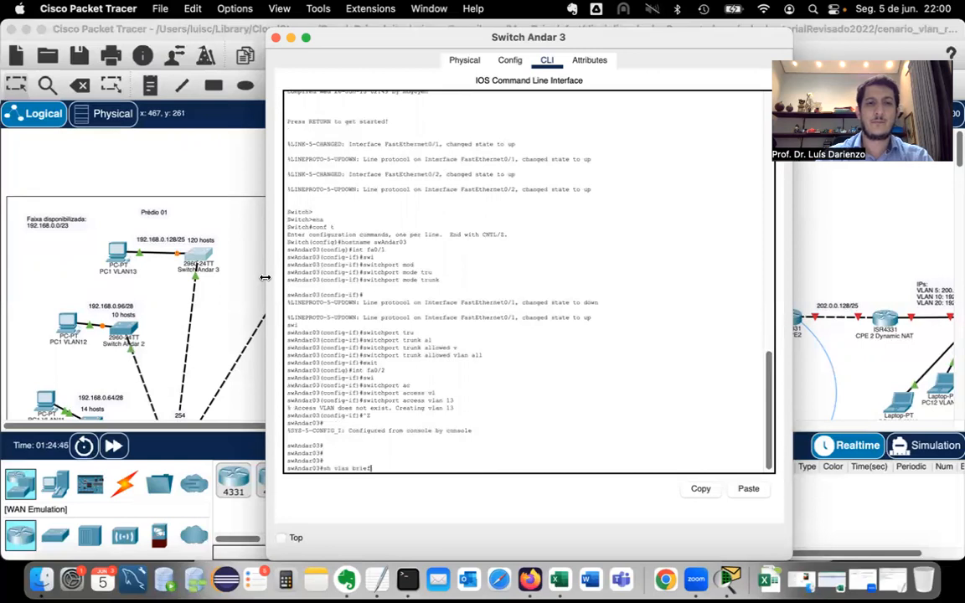
key(Return)
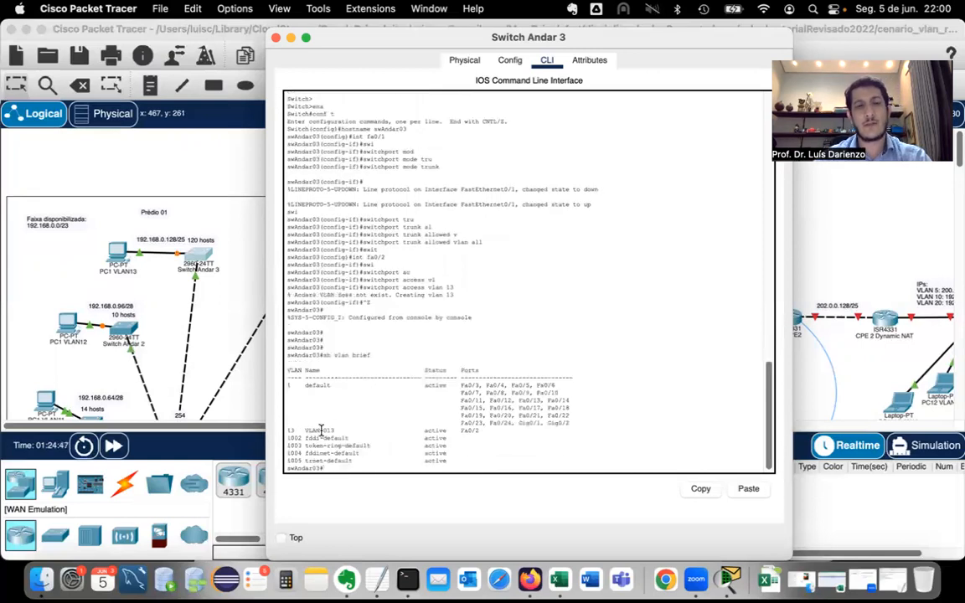
Open the command line of Switch Acesso P2 Térreo in Prédio 02
click(224, 182)
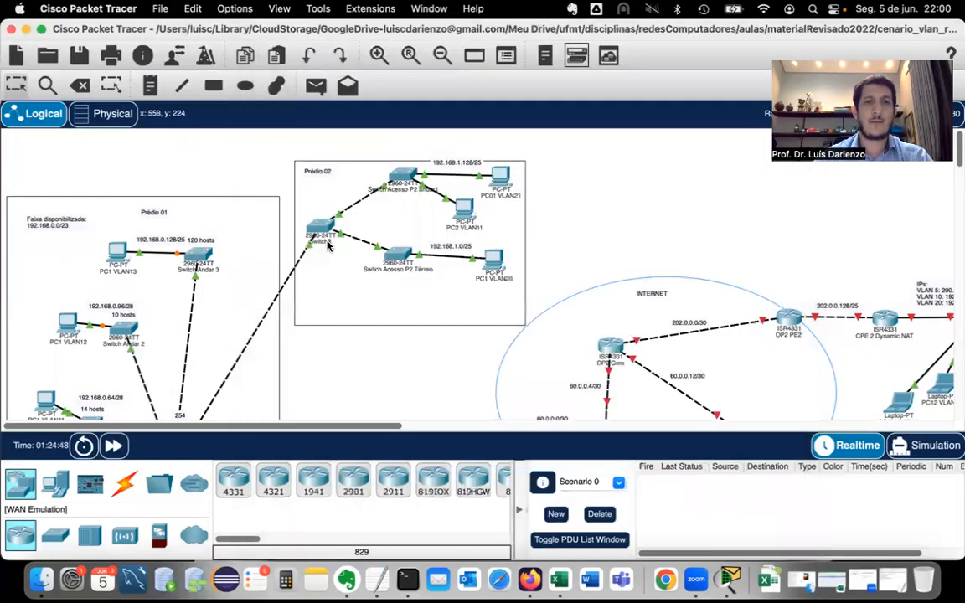
click(402, 254)
drag(460, 35, 222, 307)
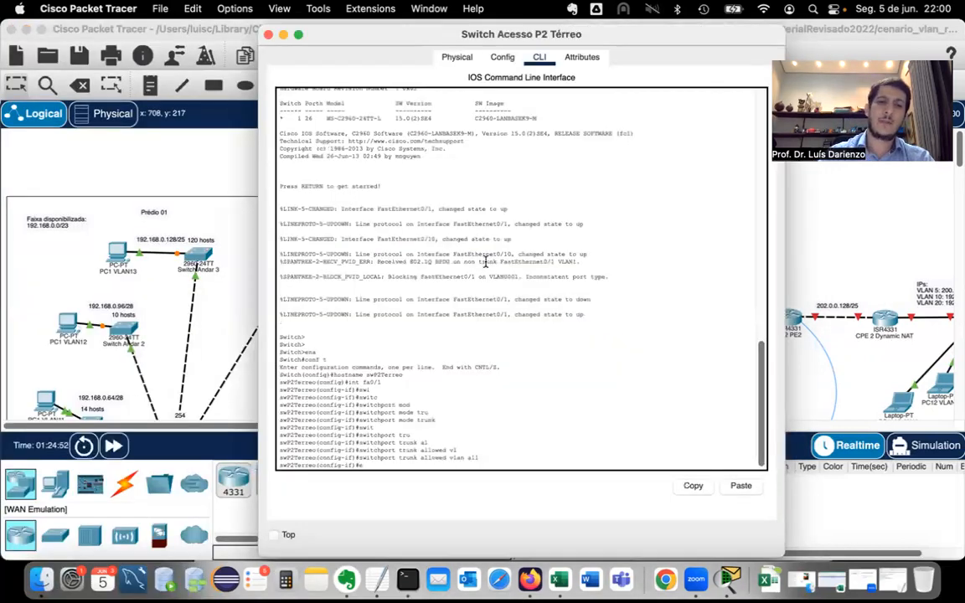
Leave the trunk interface on Switch Acesso P2 Térreo, enter interface fa0/10 and assign it to VLAN 20 with switchport access vlan 20
text(xit)
key(Return)
text(int )
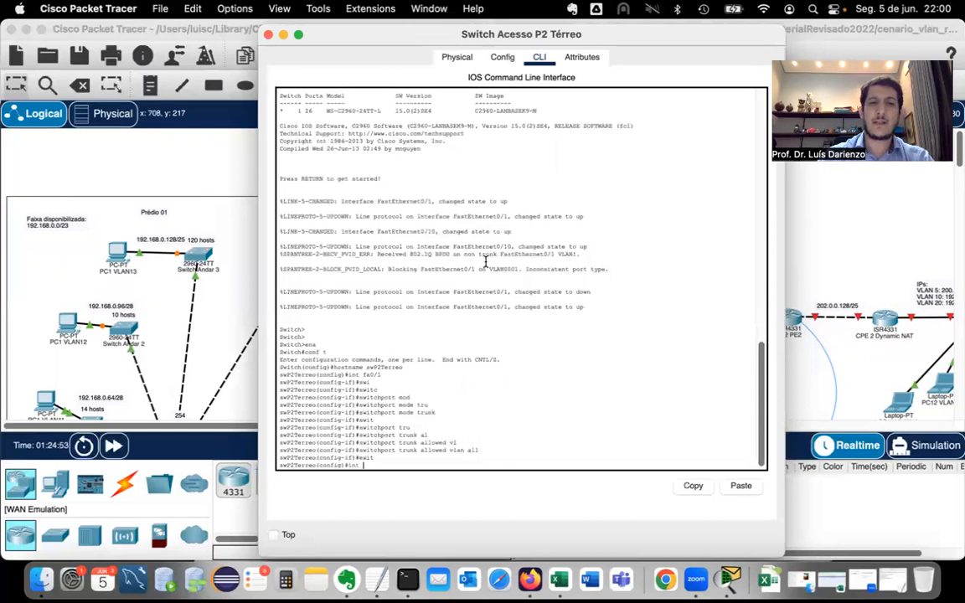
text(fa0/10)
key(Return)
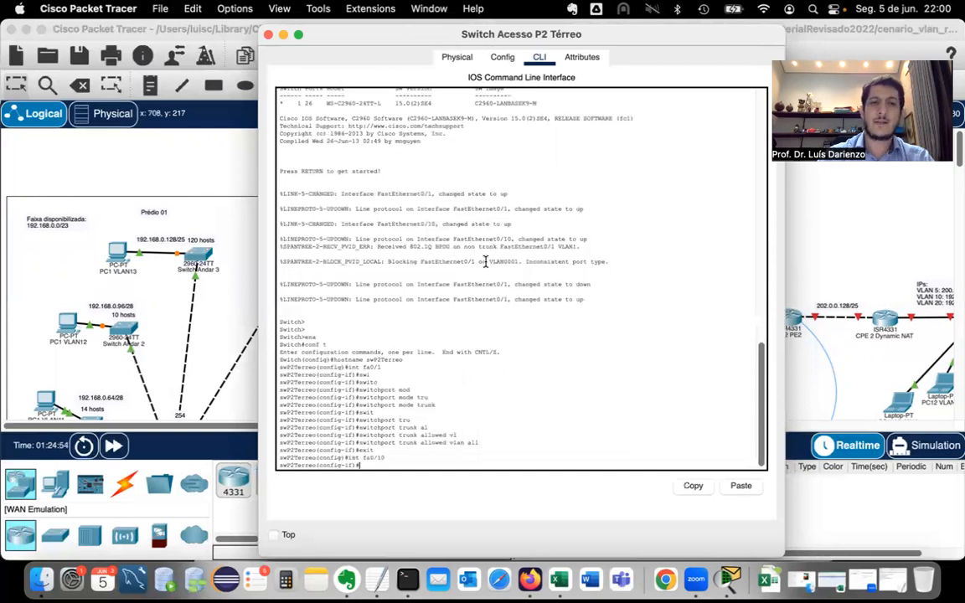
text(swi)
key(Tab)
text(ac)
key(Tab)
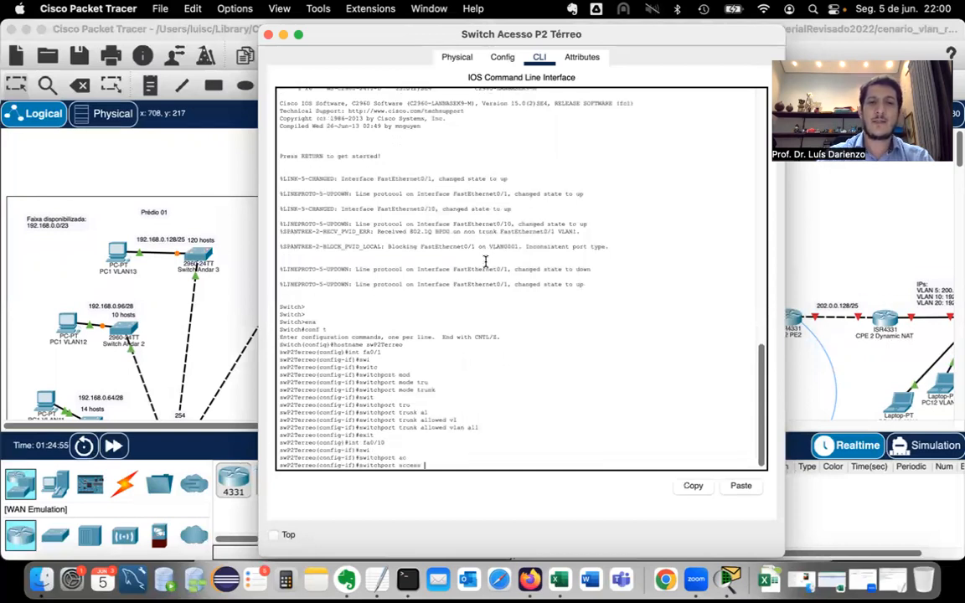
text(vl)
key(Tab)
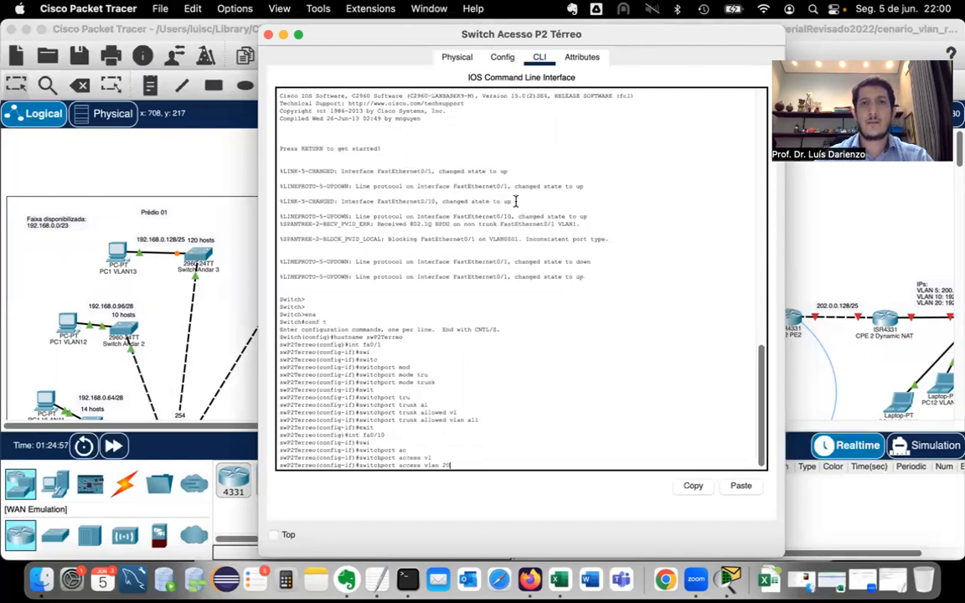
Assign port fa0/10 of Switch Acesso P2 Térreo to access VLAN 20 and leave configuration mode
drag(420, 41, 431, 92)
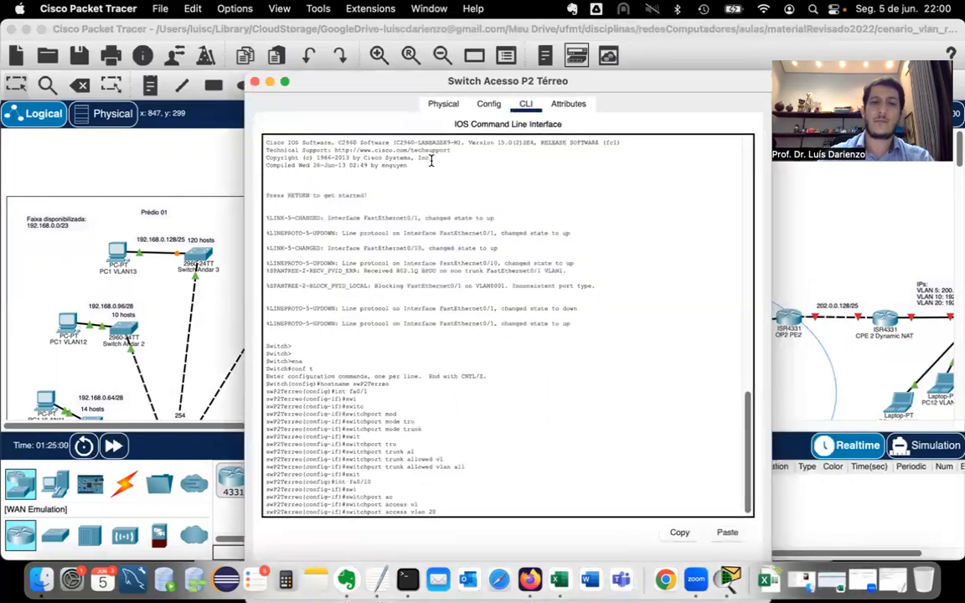
key(Return)
text(exit)
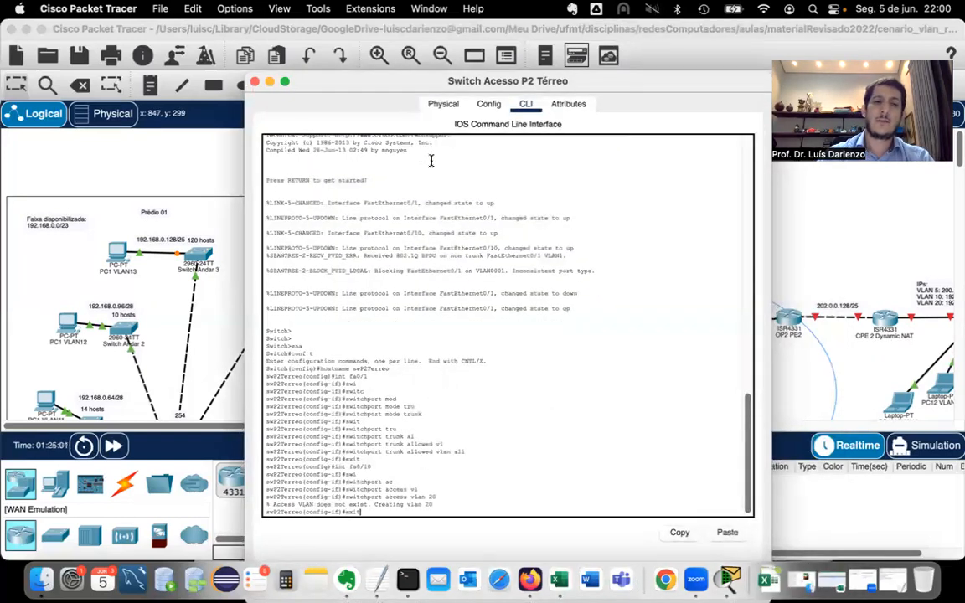
key(Return)
text(exit)
key(Return)
key(Return)
key(Return)
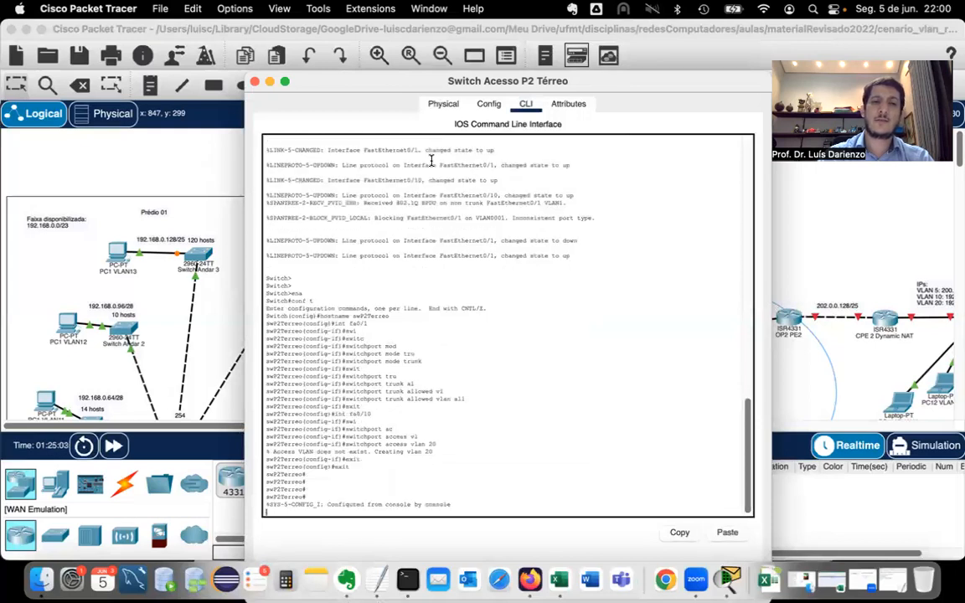
List the brief VLAN table of Switch Acesso P2 Térreo to check its port assignments
text(sh vlan br)
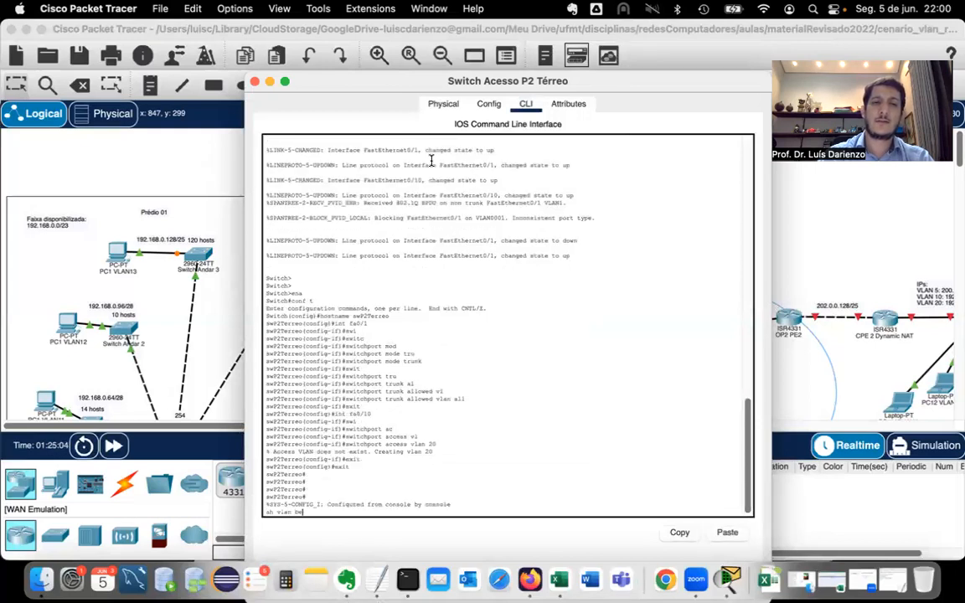
text(ief)
key(Return)
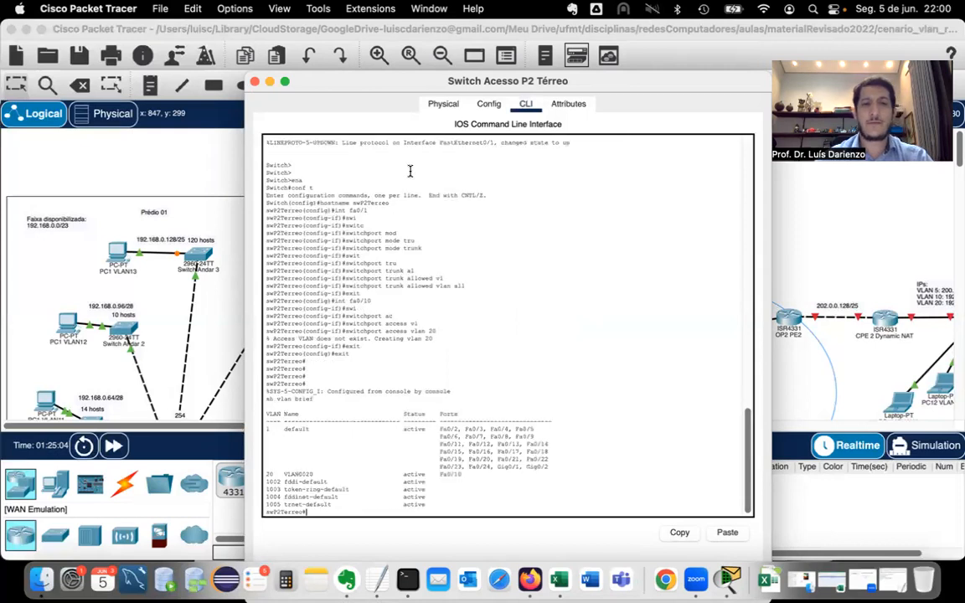
Open the command line of Switch Acesso P2 andar1 in Prédio 02 and exit its fa0/1 interface configuration
click(222, 310)
click(418, 175)
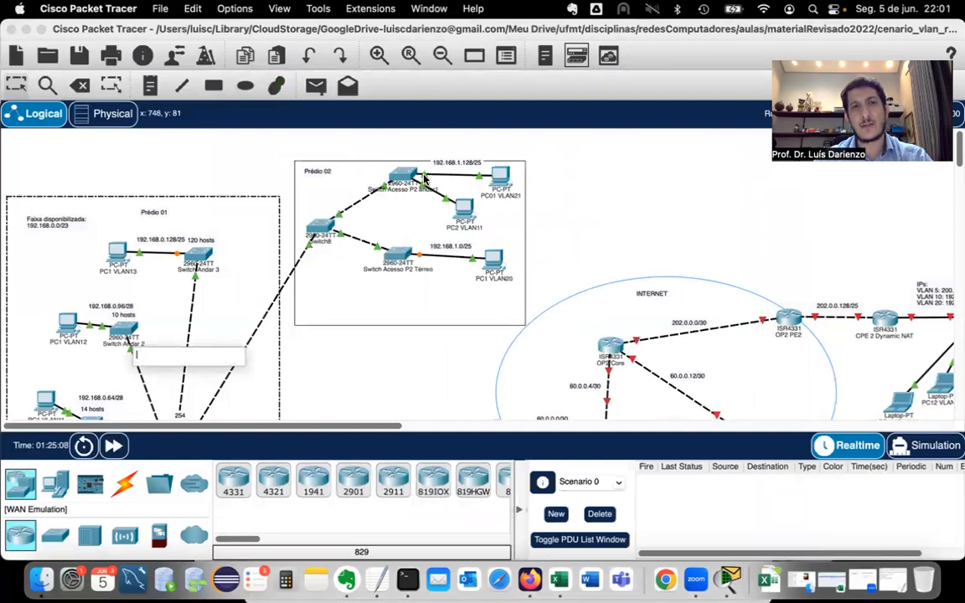
click(424, 181)
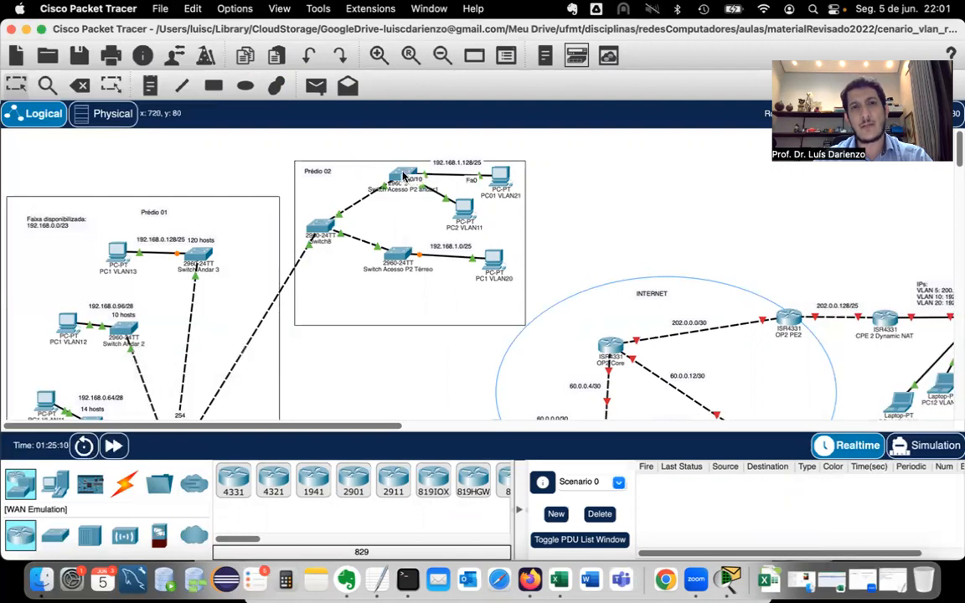
click(405, 176)
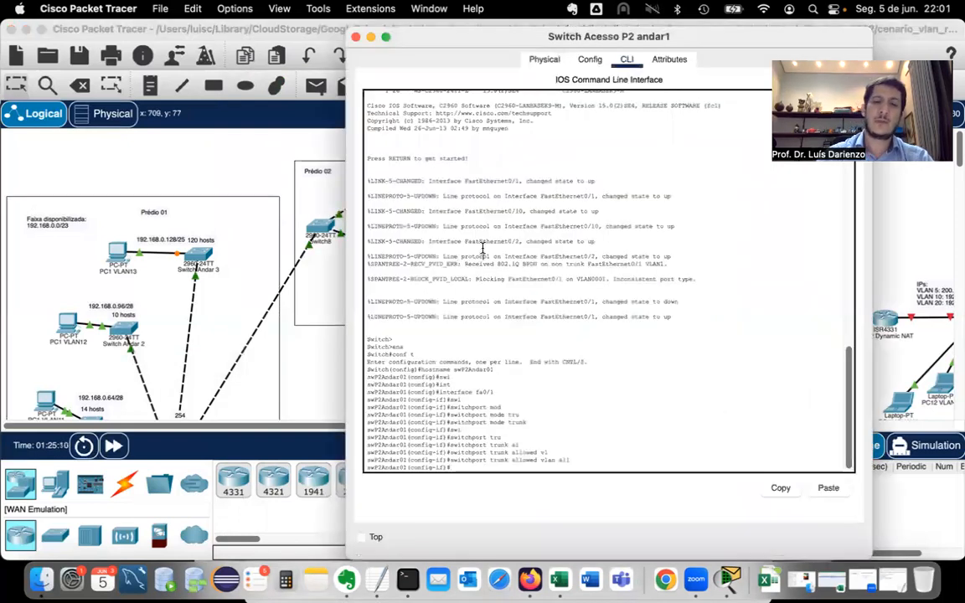
text(exit)
key(Return)
Assign interface fa0/10 of Switch Acesso P2 andar1 to access VLAN 21
key(Return)
text(int fa)
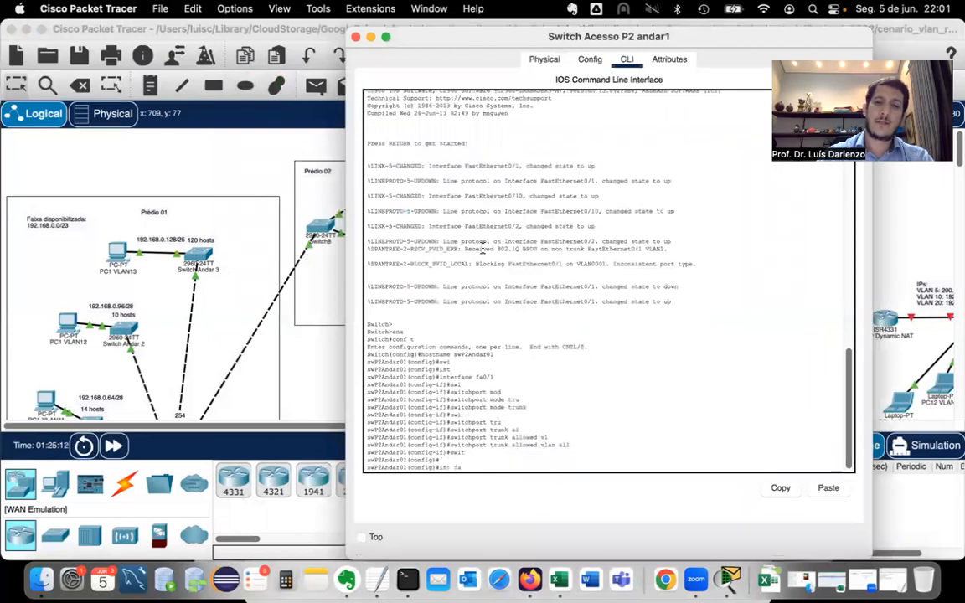
text(0/10)
key(Return)
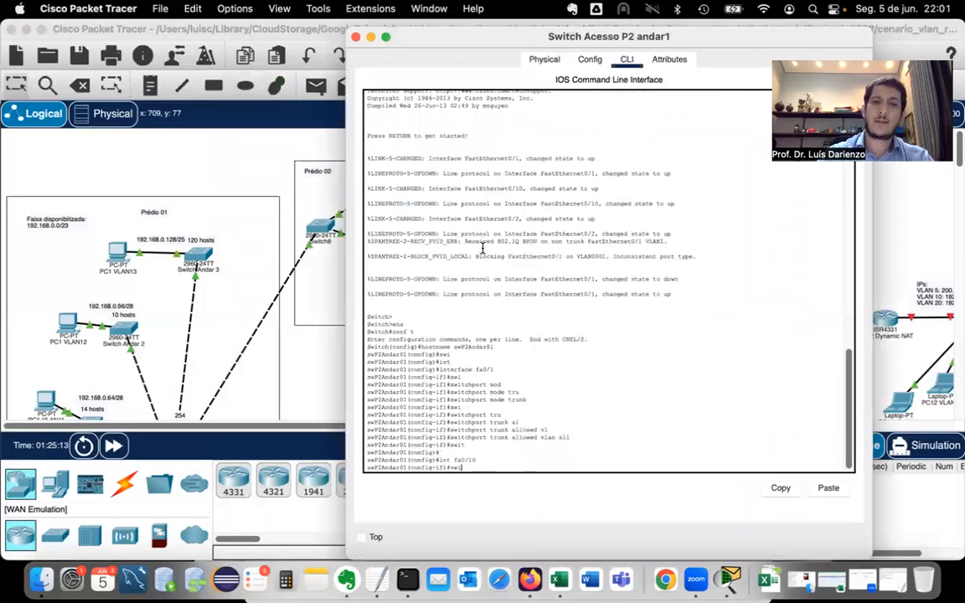
text(swi)
key(Tab)
text(ac)
key(Tab)
text(vl)
key(Tab)
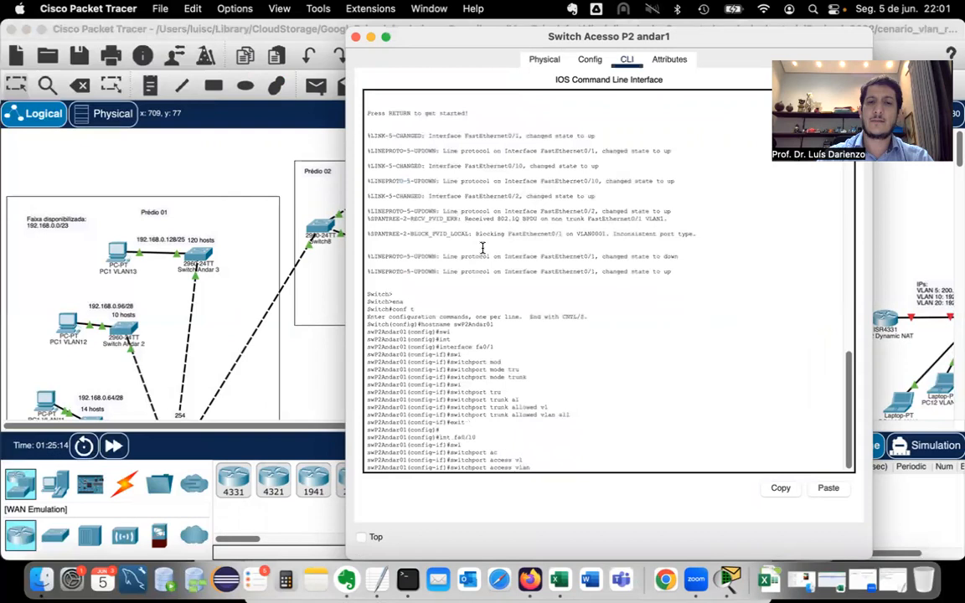
text(21)
key(Return)
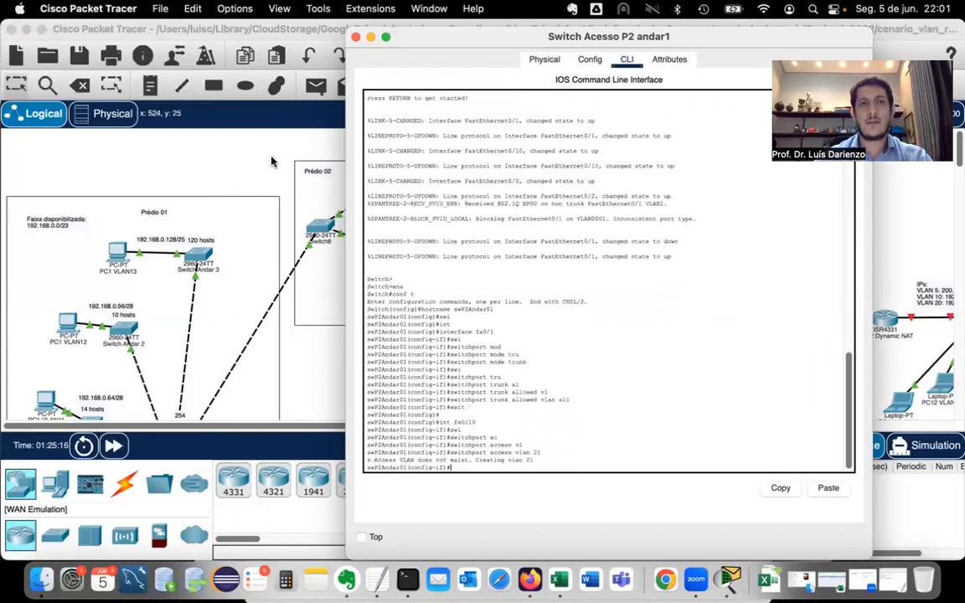
Check which switch port connects PC2 VLAN11 in the topology and exit the fa0/10 interface configuration on Switch Acesso P2 andar1
key(super+grave)
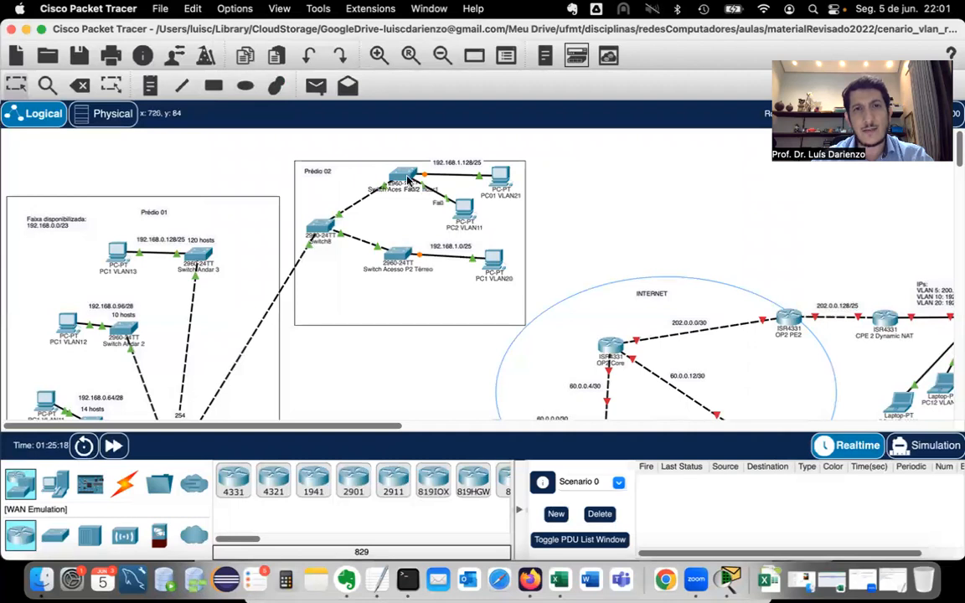
click(408, 179)
text(exit)
key(Return)
Assign interface fa0/2 of Switch Acesso P2 andar1 to access VLAN 11
text(itn)
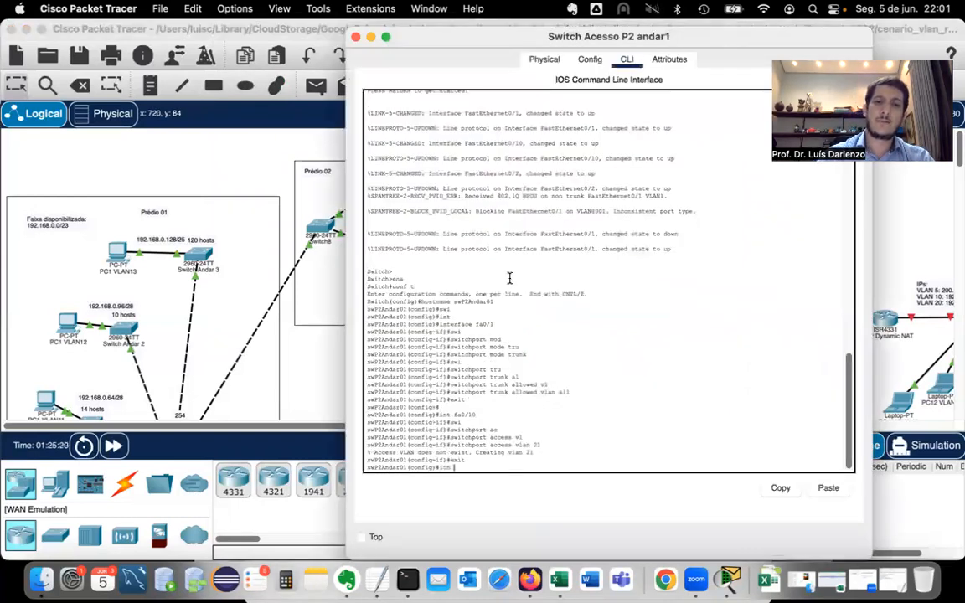
text( fa0/2)
key(Return)
text(swi)
key(Tab)
text(ac)
key(Tab)
text(v)
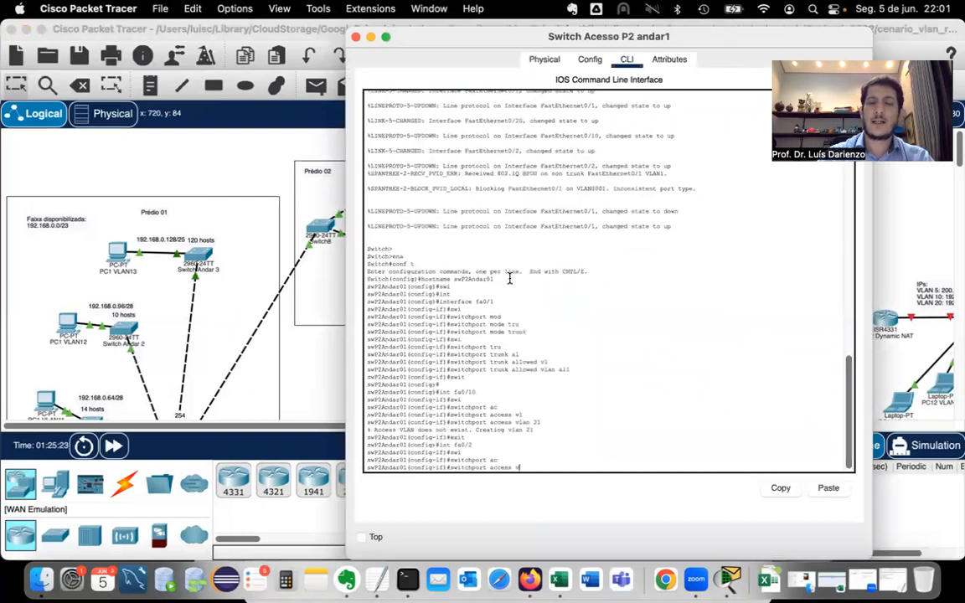
text(la)
key(Tab)
text(13)
drag(444, 38, 443, 164)
drag(475, 70, 475, 69)
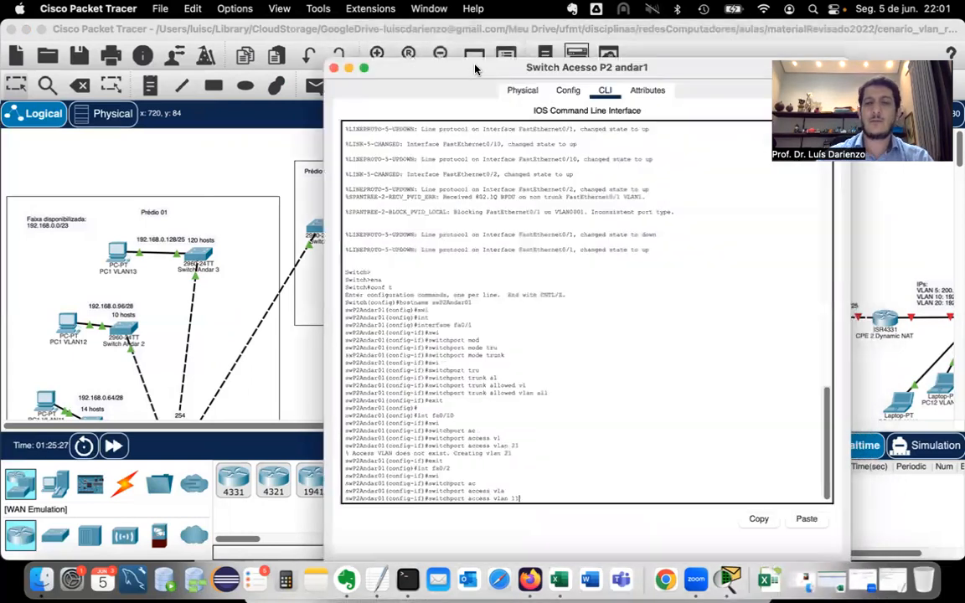
key(Return)
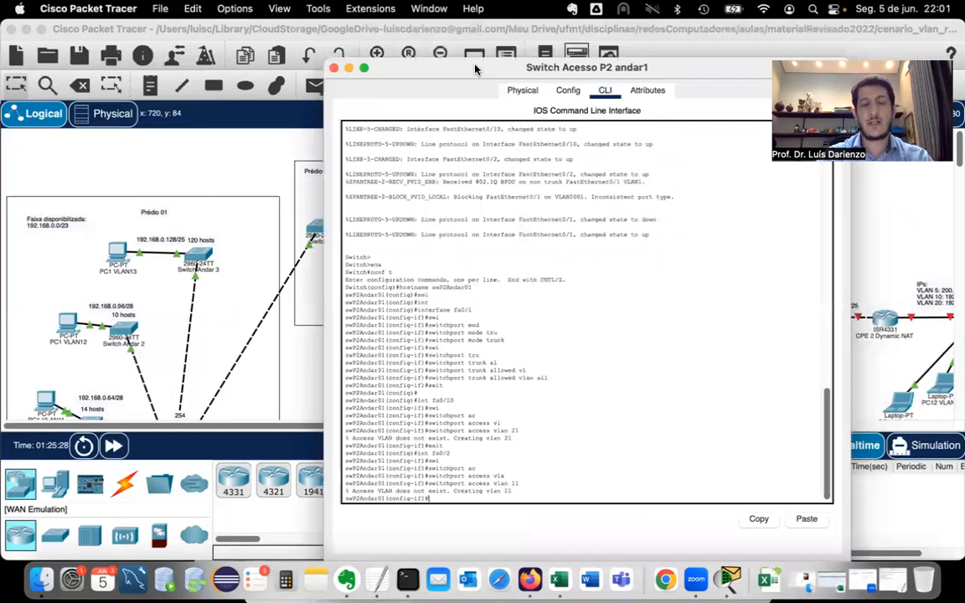
Leave configuration mode and list the brief VLAN table, highlighting the VLAN 11 and VLAN 21 rows
key(ctrl+z)
key(Return)
key(Return)
text(sh )
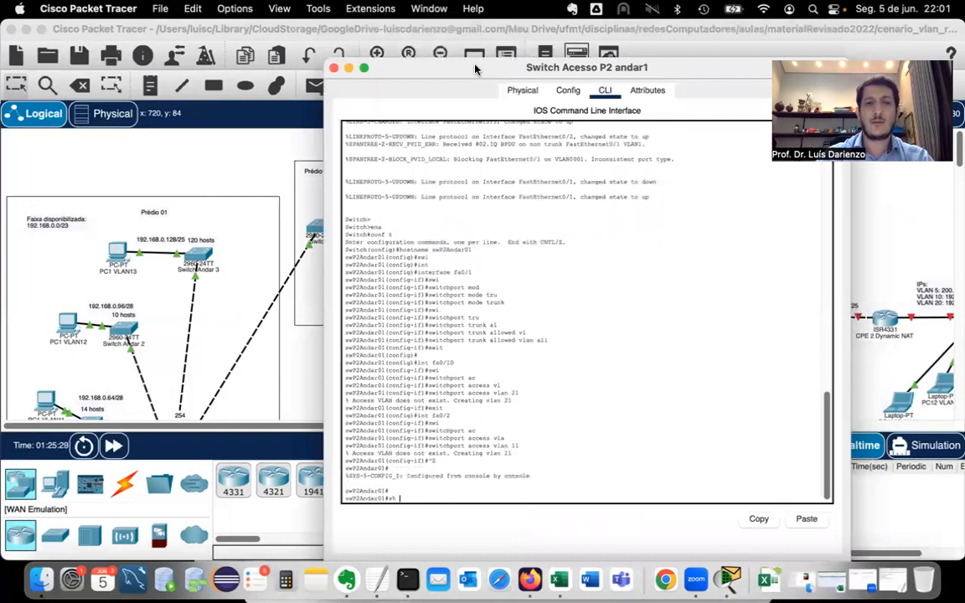
text(vlan brief)
key(Return)
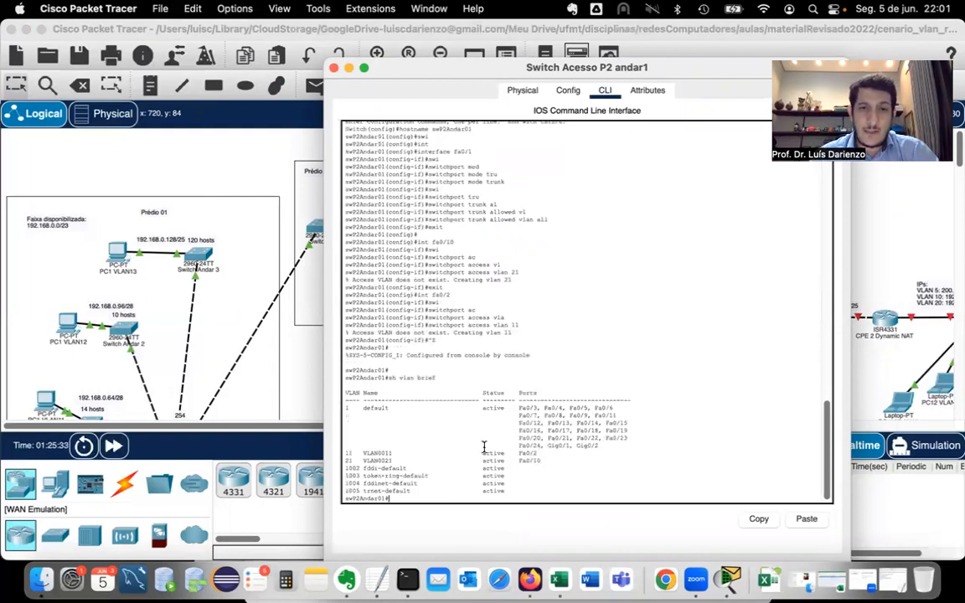
drag(497, 454, 543, 462)
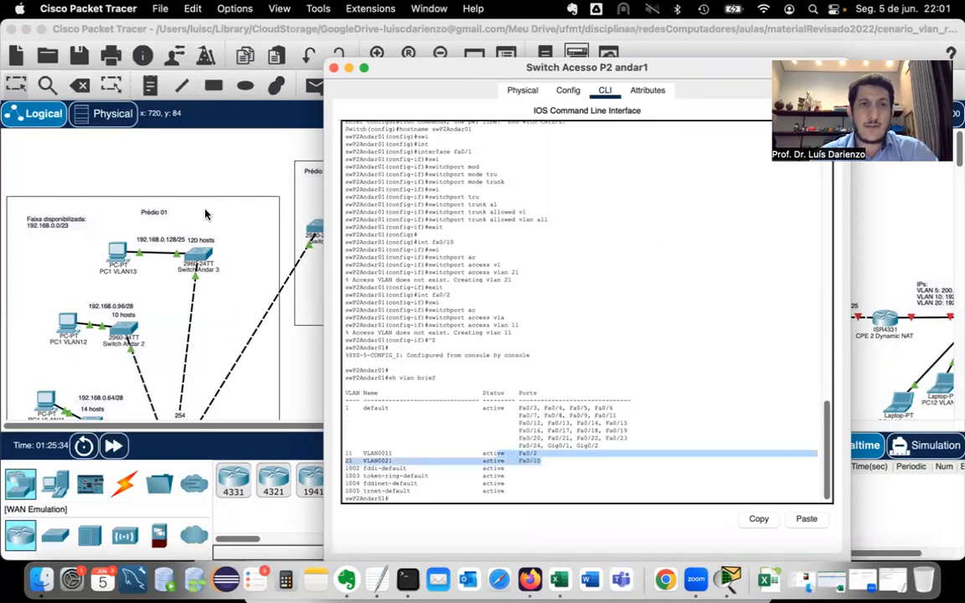
Open the command line of Multilayer Switch0 in Prédio 01 and bring up its prompt
click(231, 165)
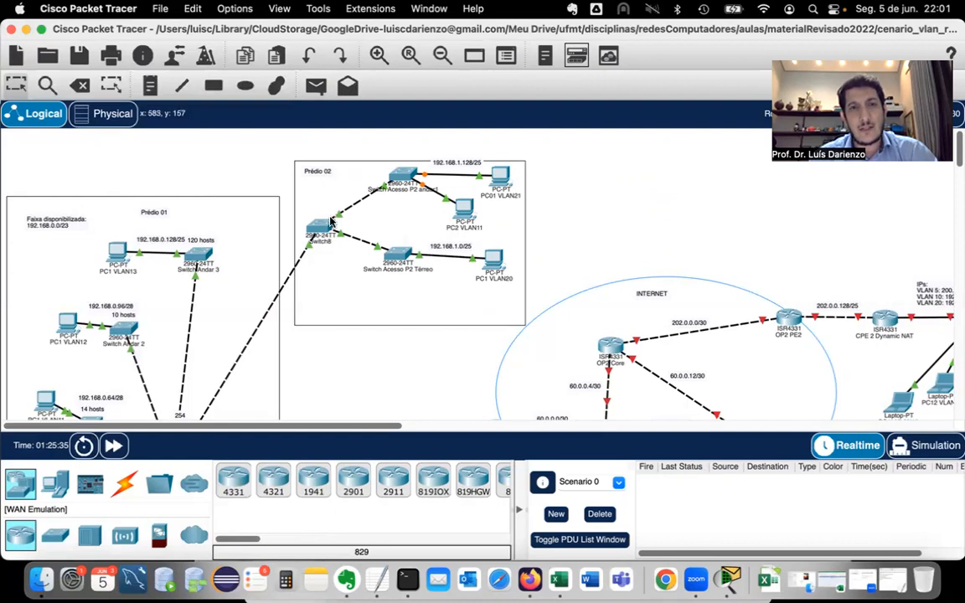
mouse_move(323, 228)
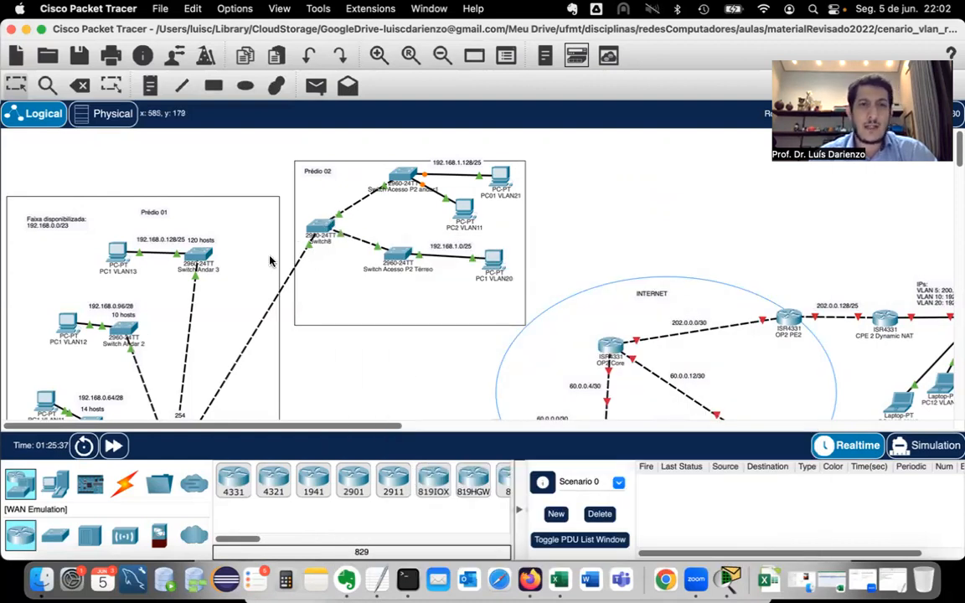
scroll(323, 228, down, 3)
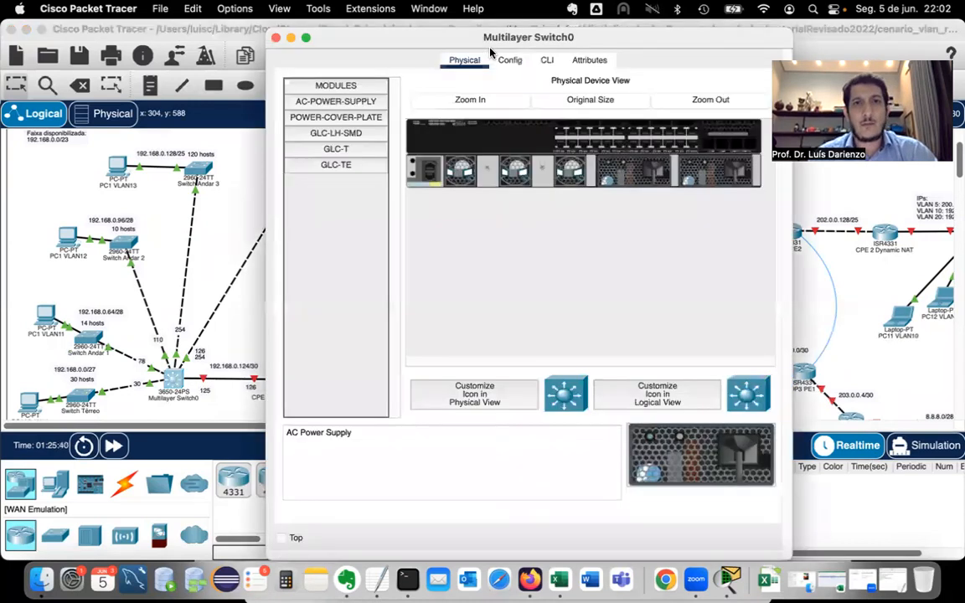
drag(449, 37, 479, 34)
click(583, 56)
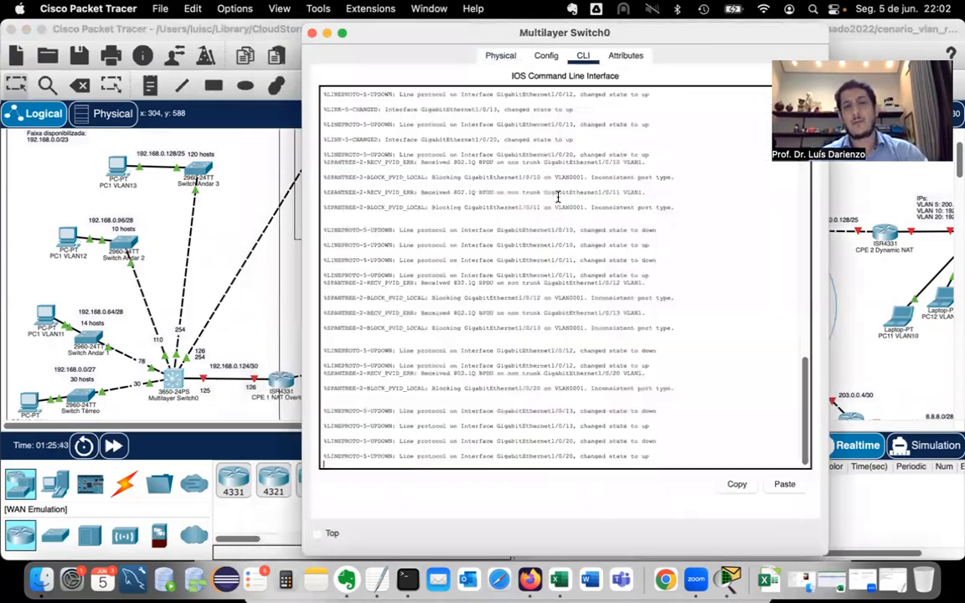
key(Return)
key(Return)
key(Return)
key(Return)
key(Return)
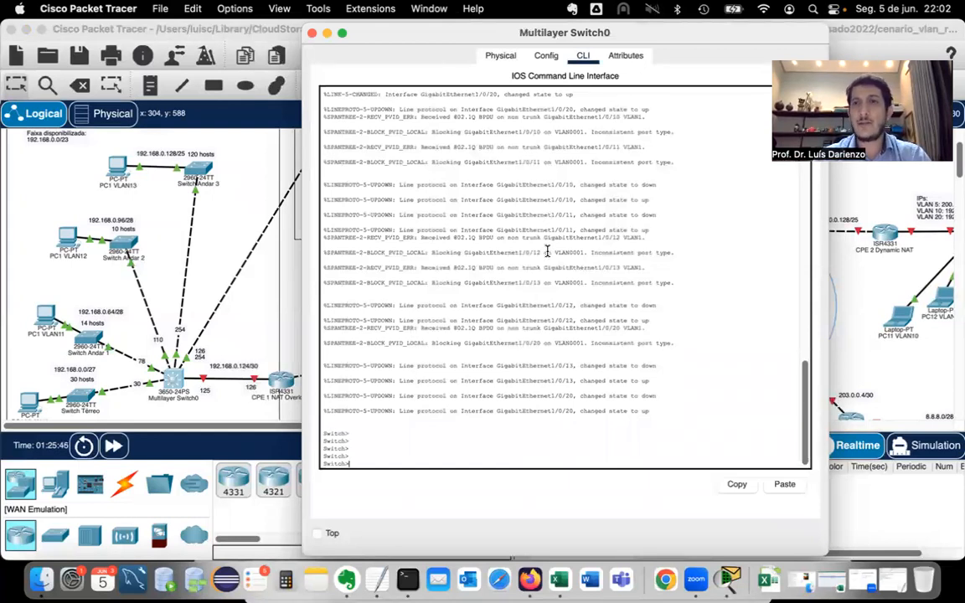
Enter privileged mode and global configuration mode on Multilayer Switch0
text(ena)
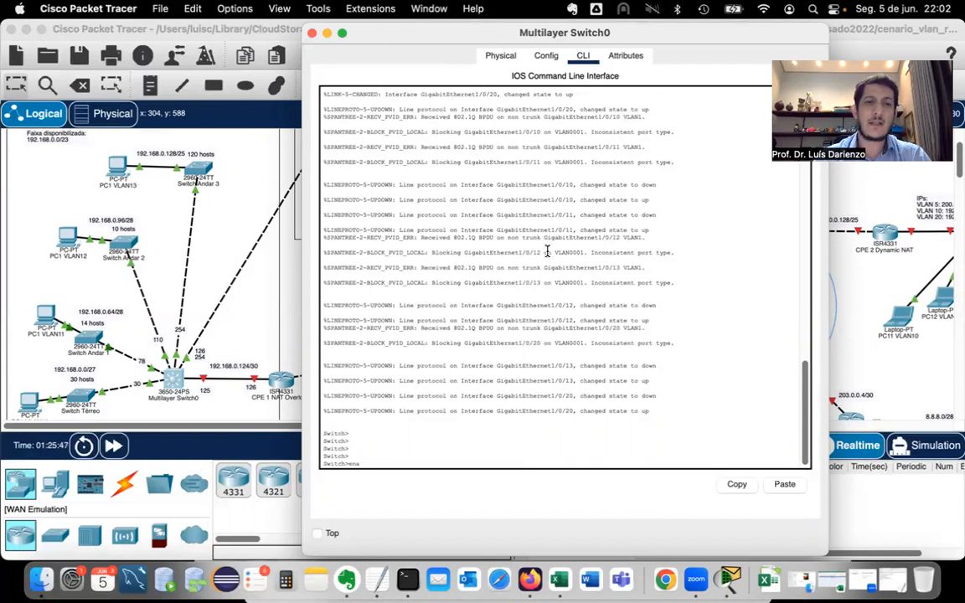
key(Return)
text(conf t)
key(Return)
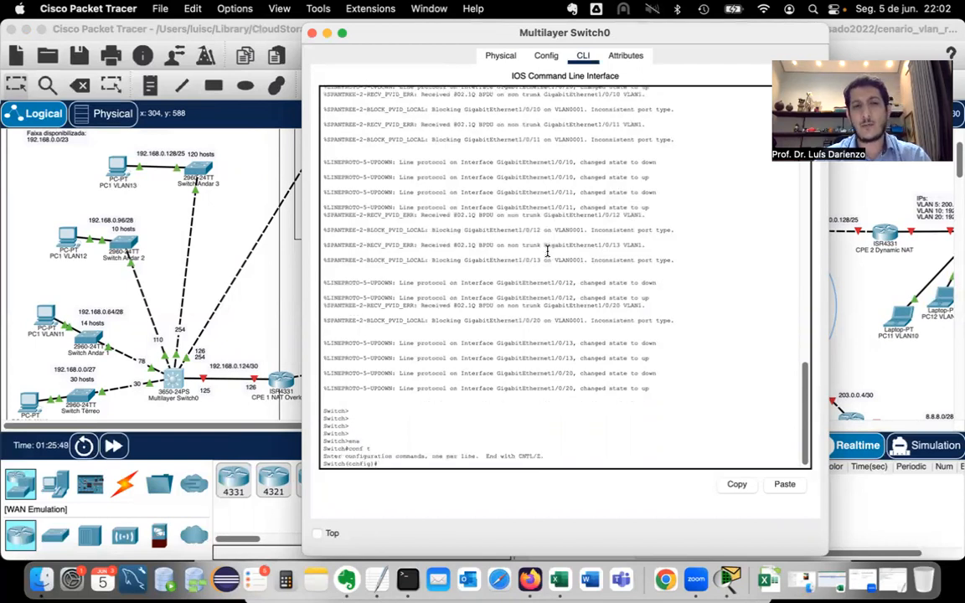
List the available ip subcommands, highlight the routing entry, and clear the command line
text(sh )
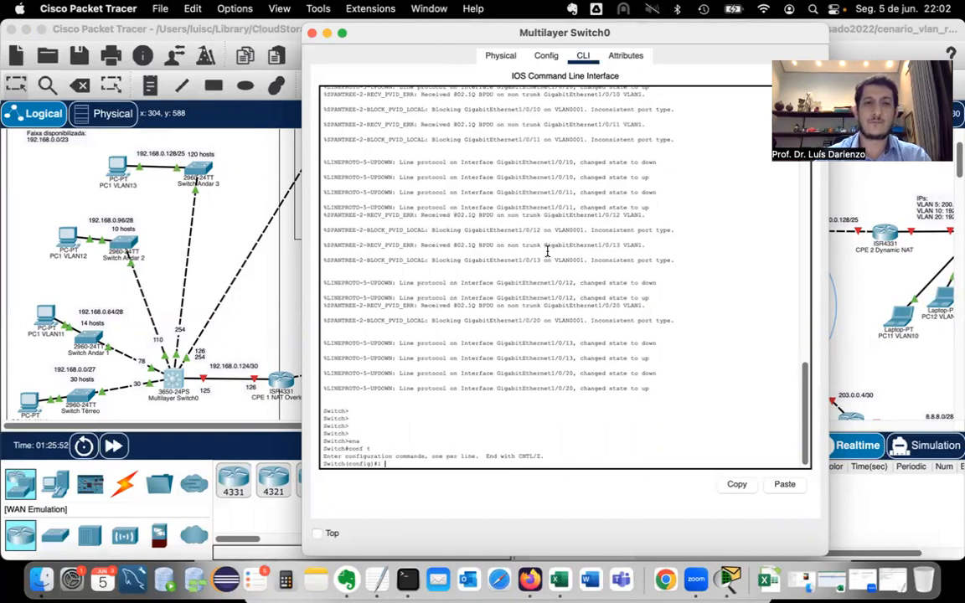
text(ip ?)
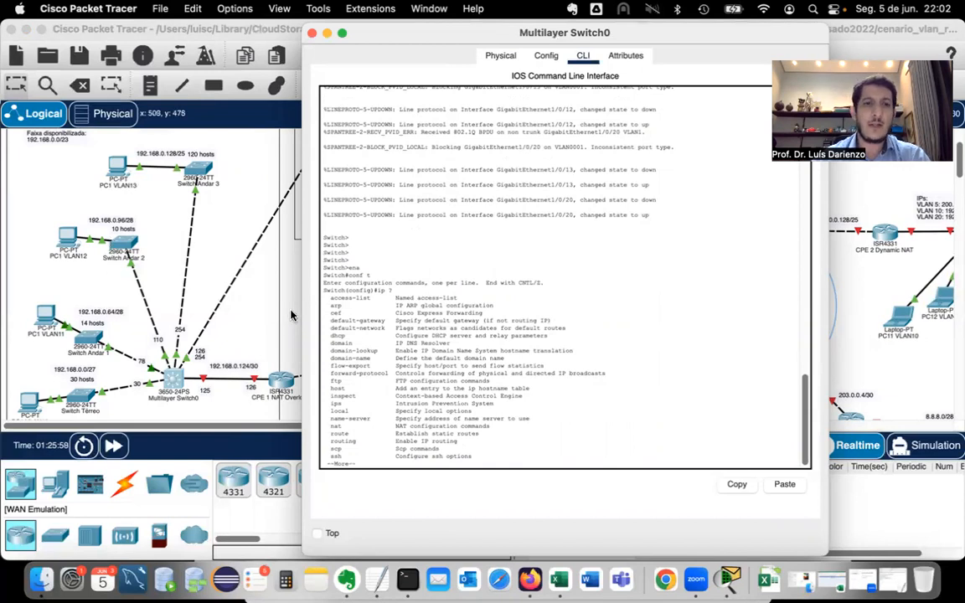
drag(332, 441, 460, 444)
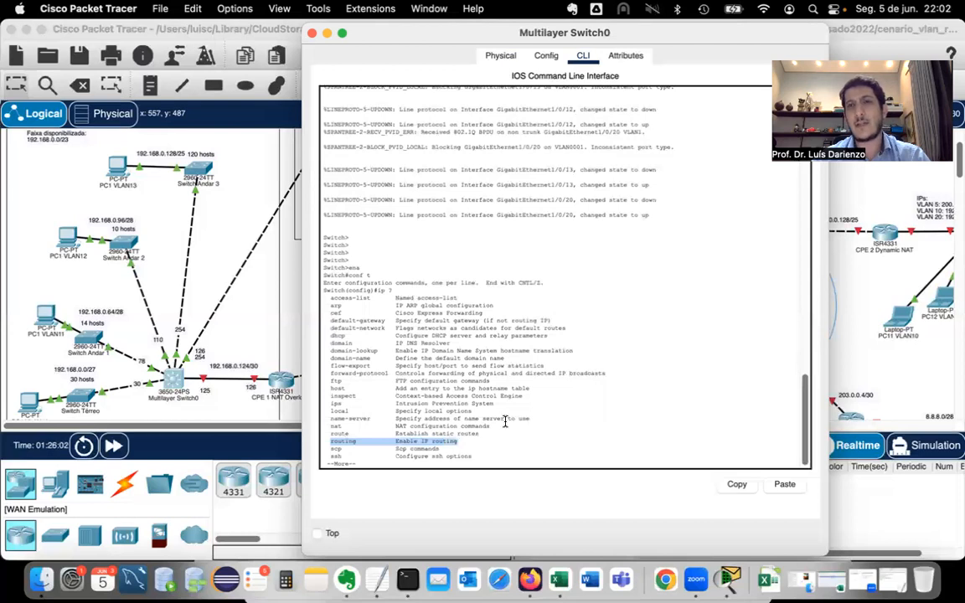
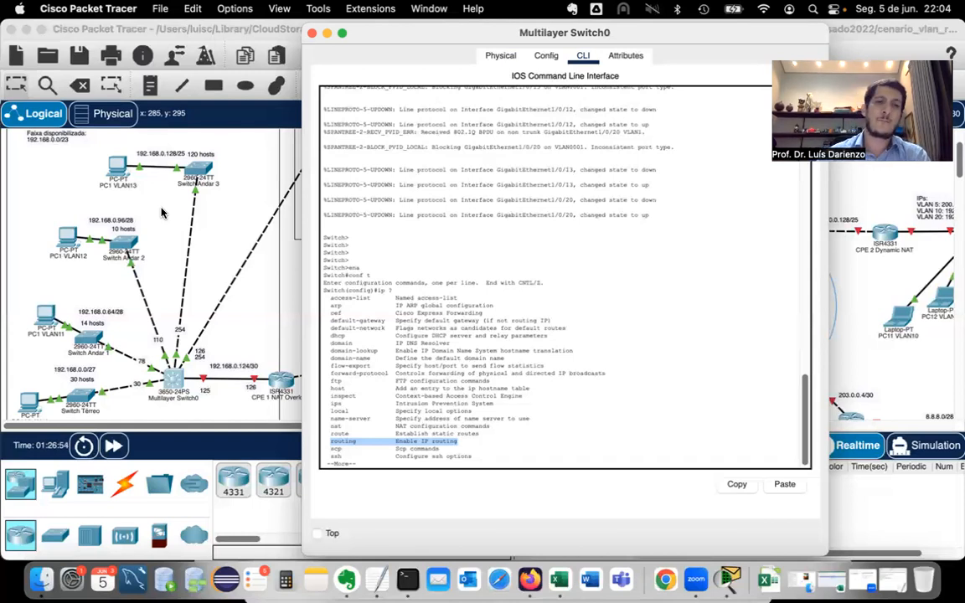
click(551, 267)
key(space)
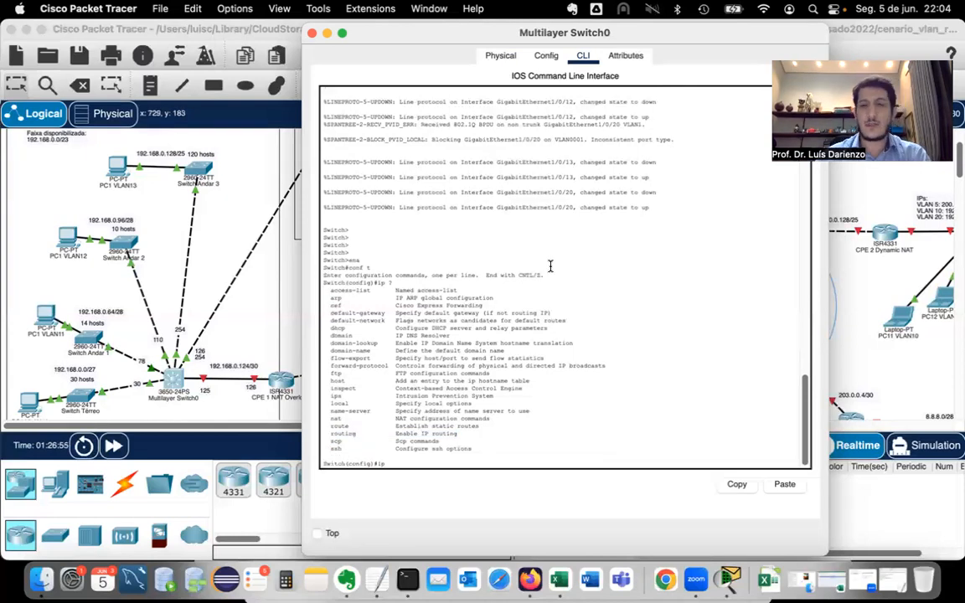
key(BackSpace)
key(BackSpace)
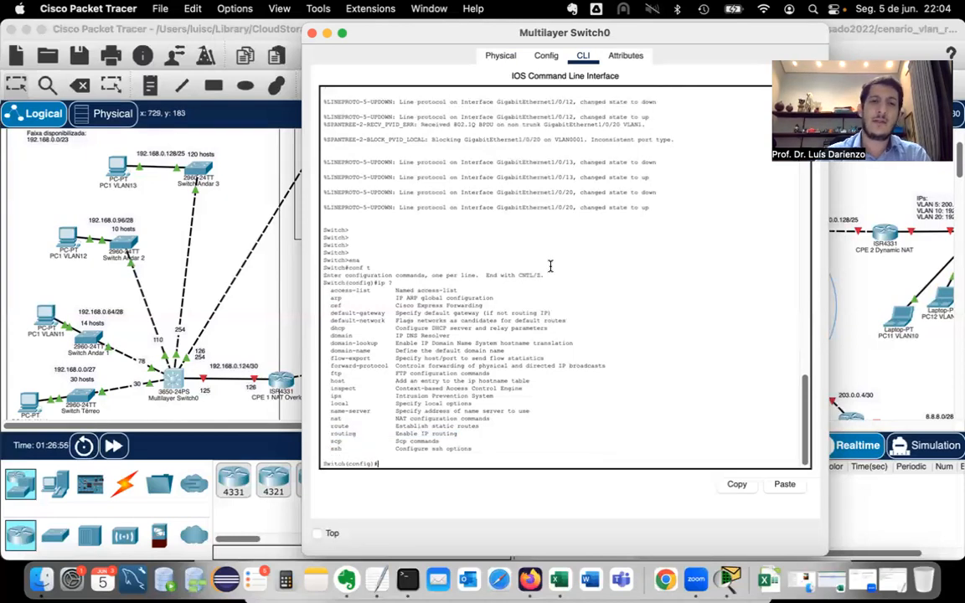
Enable IP routing on Multilayer Switch0 with the ip routing command
text(ip route)
key(Tab)
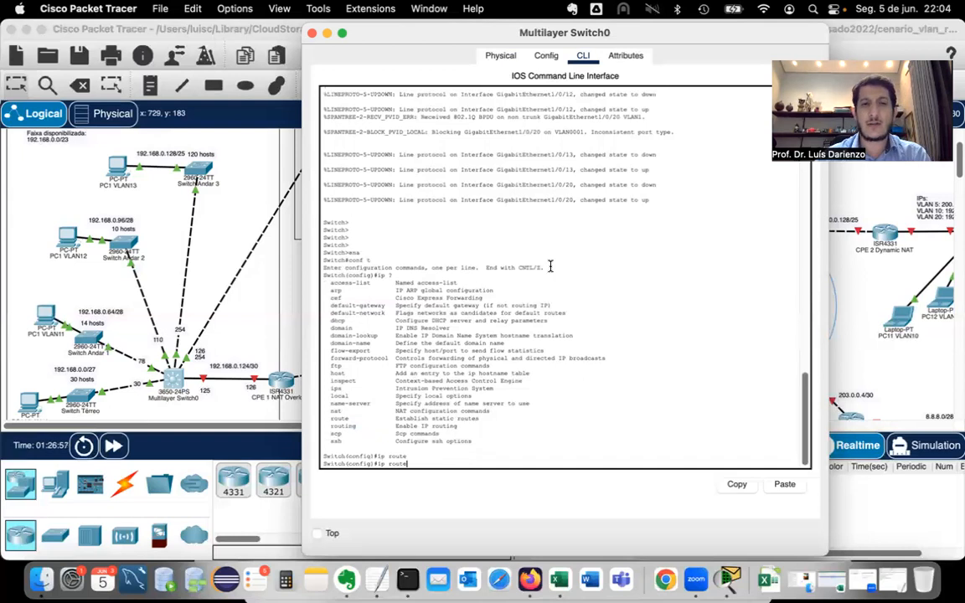
key(BackSpace)
key(BackSpace)
text(ting)
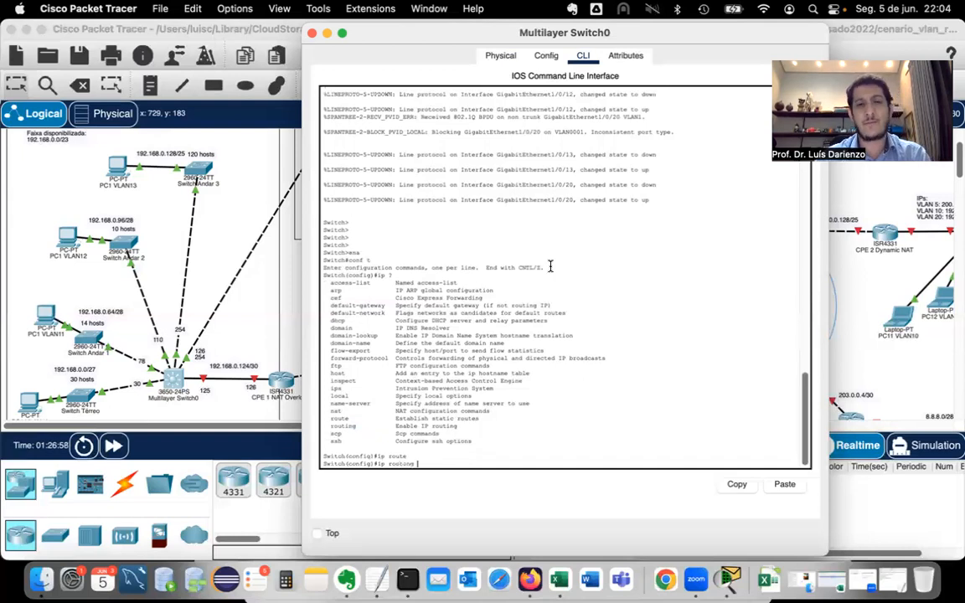
key(Return)
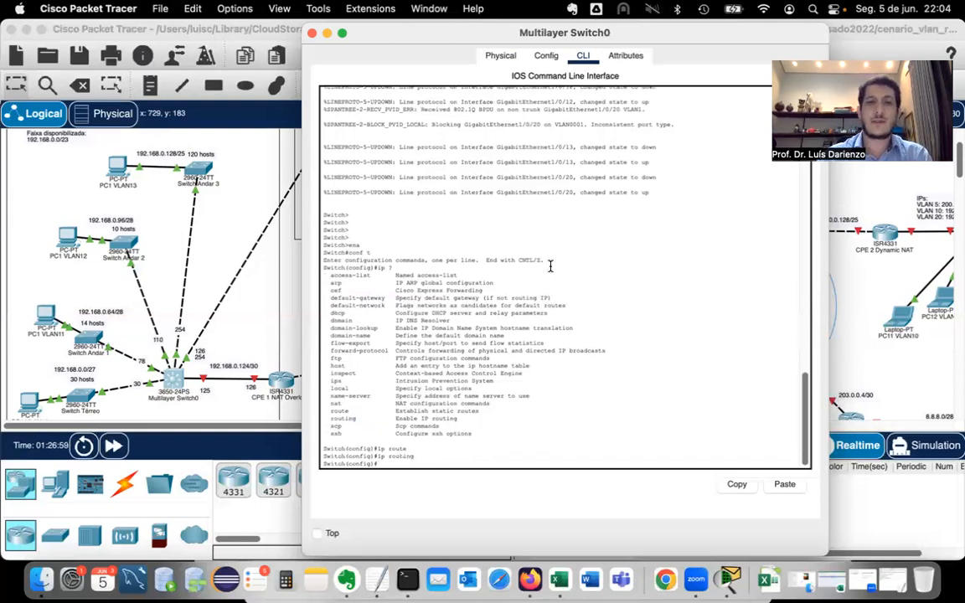
Leave configuration mode, display the running configuration, and highlight the ip routing line
text(exit)
key(Return)
key(Return)
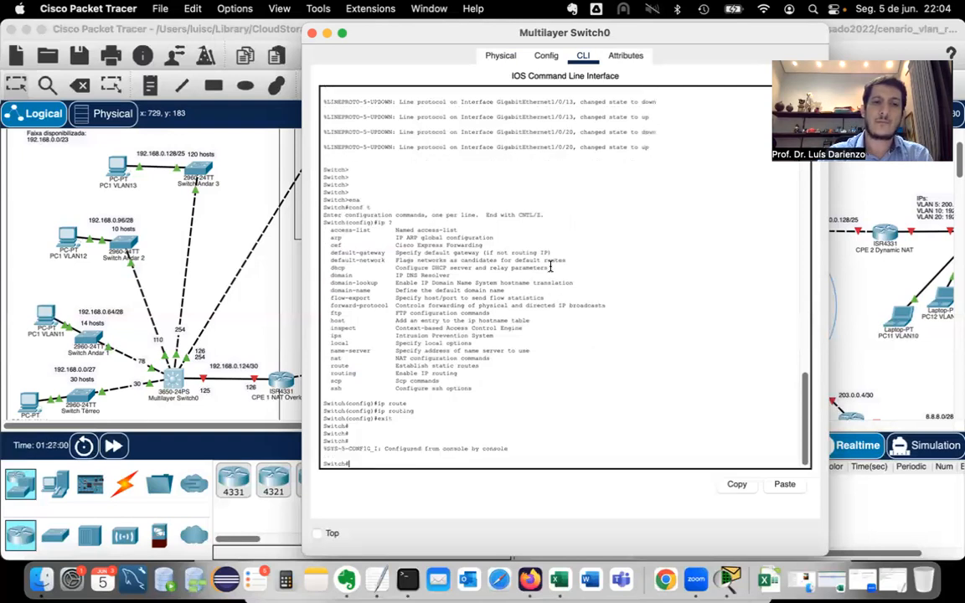
text(sh run)
key(Tab)
key(Return)
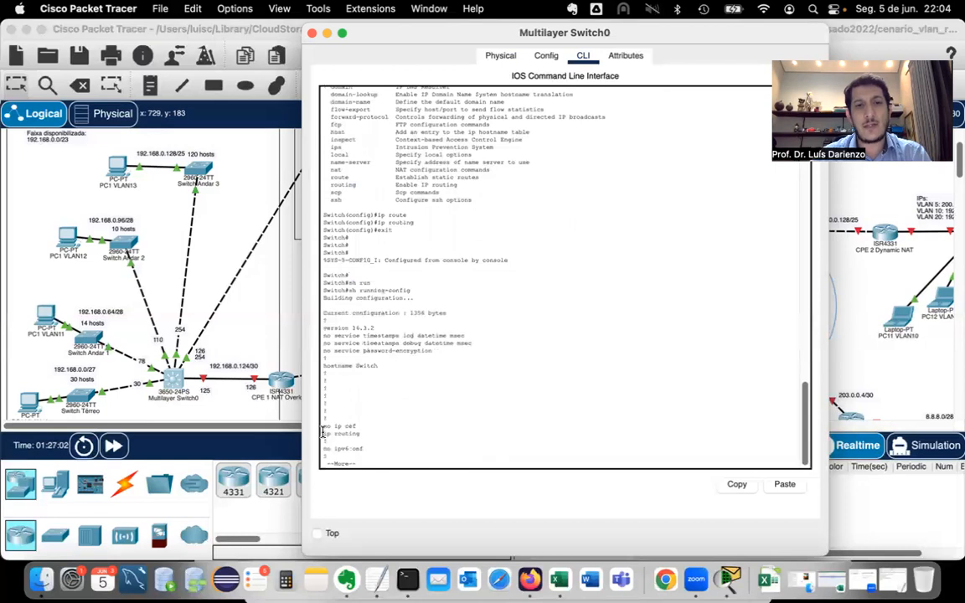
triple_click(353, 433)
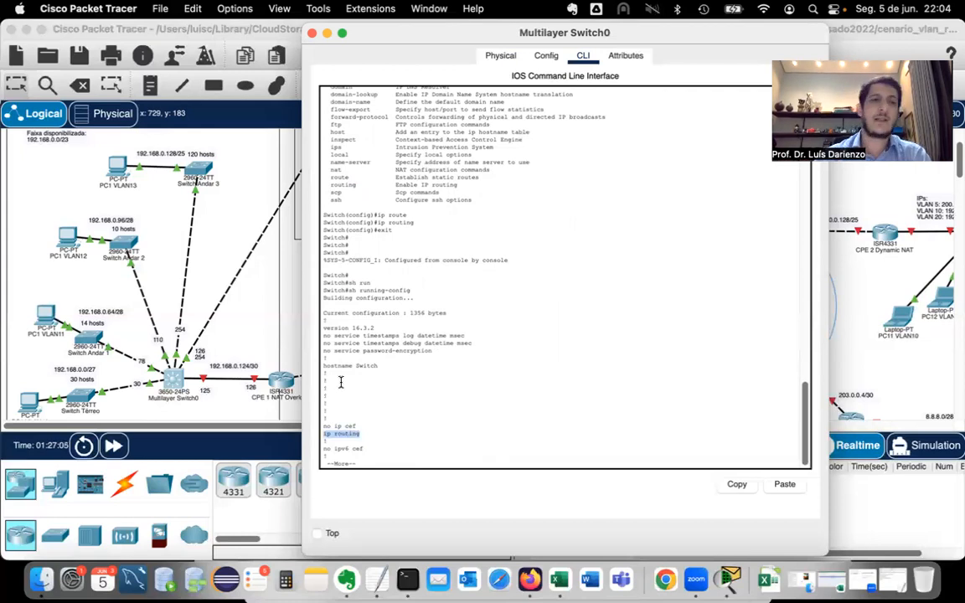
Check the port labels on the links from Multilayer Switch0 to the floor switches, and return to its command line
click(154, 350)
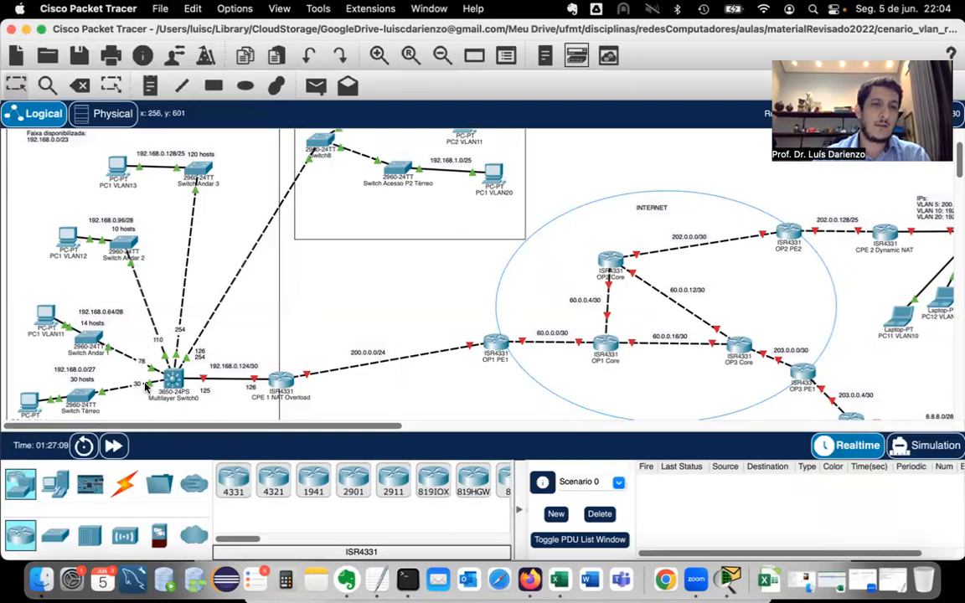
mouse_move(150, 387)
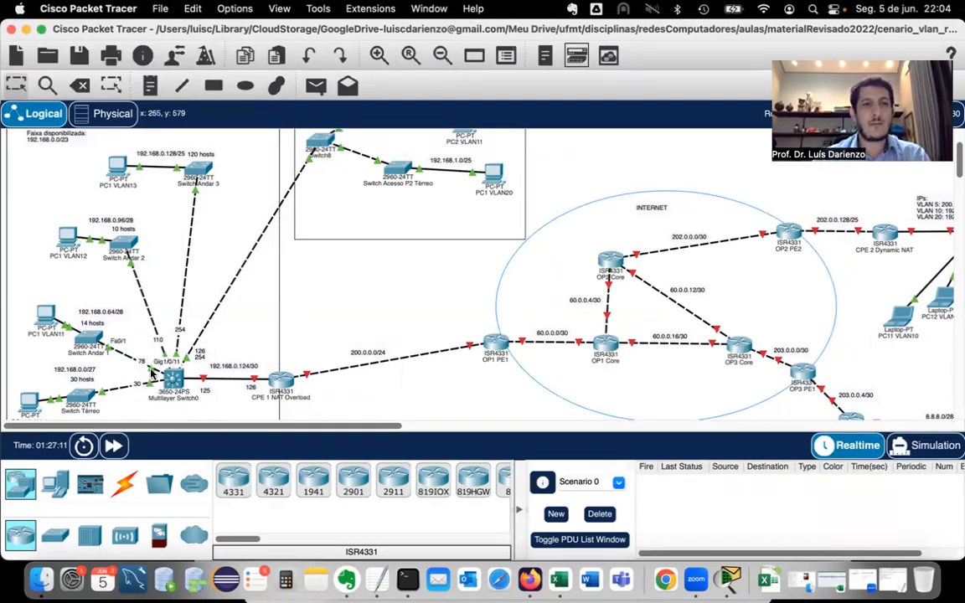
mouse_move(176, 360)
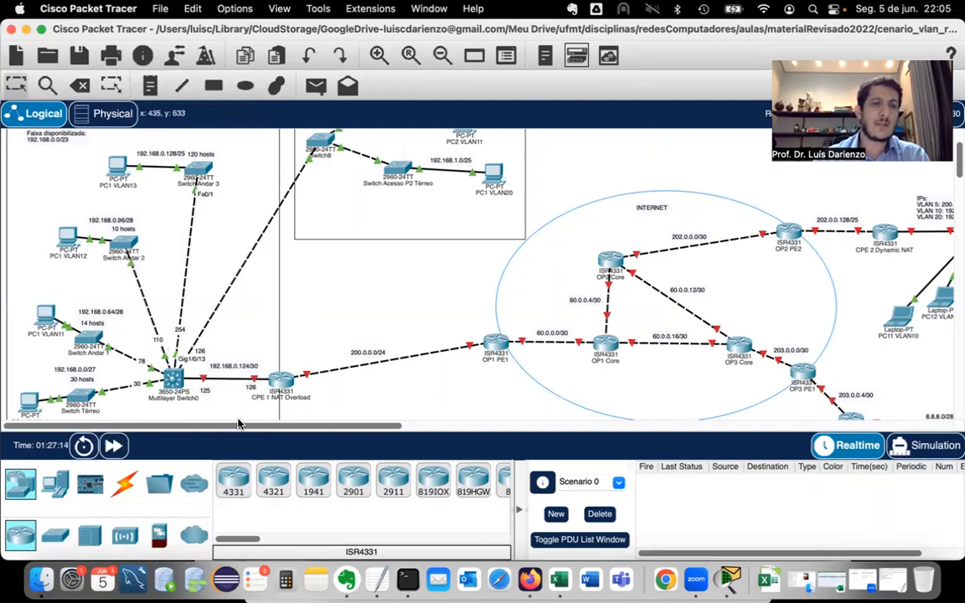
click(173, 377)
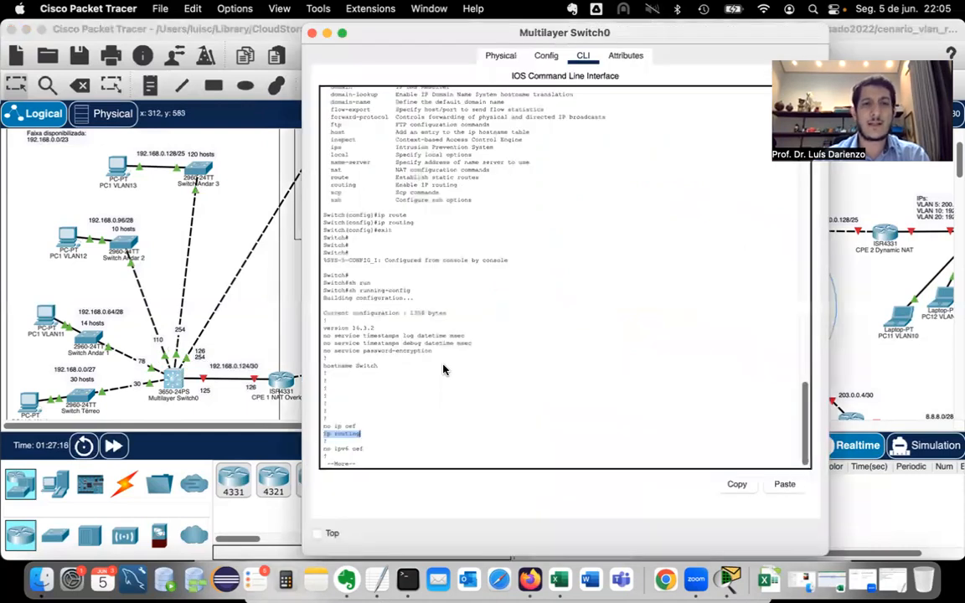
Quit the configuration listing, enter global configuration mode, and set the switch hostname to core
key(Return)
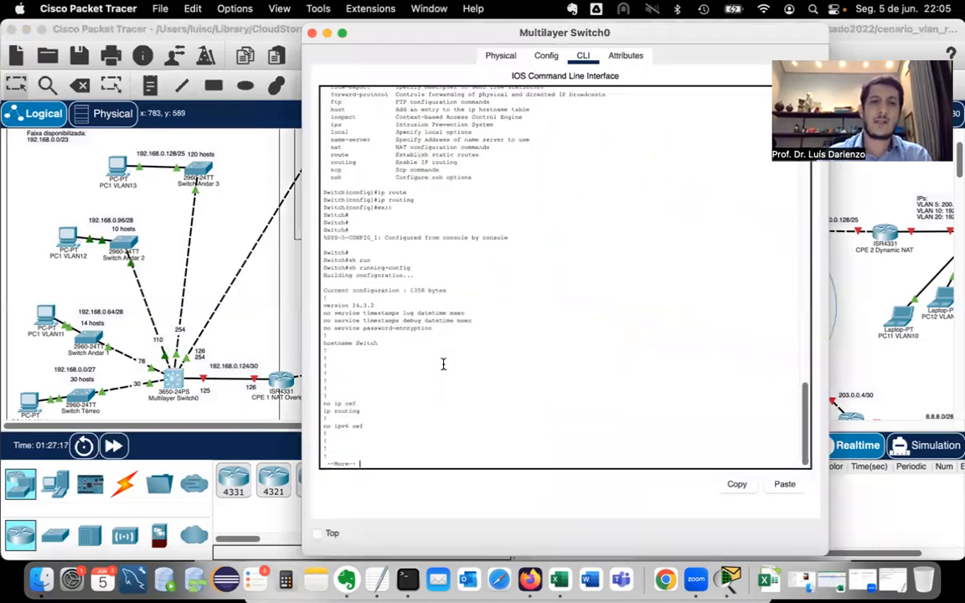
text(co)
text(nf t)
key(Return)
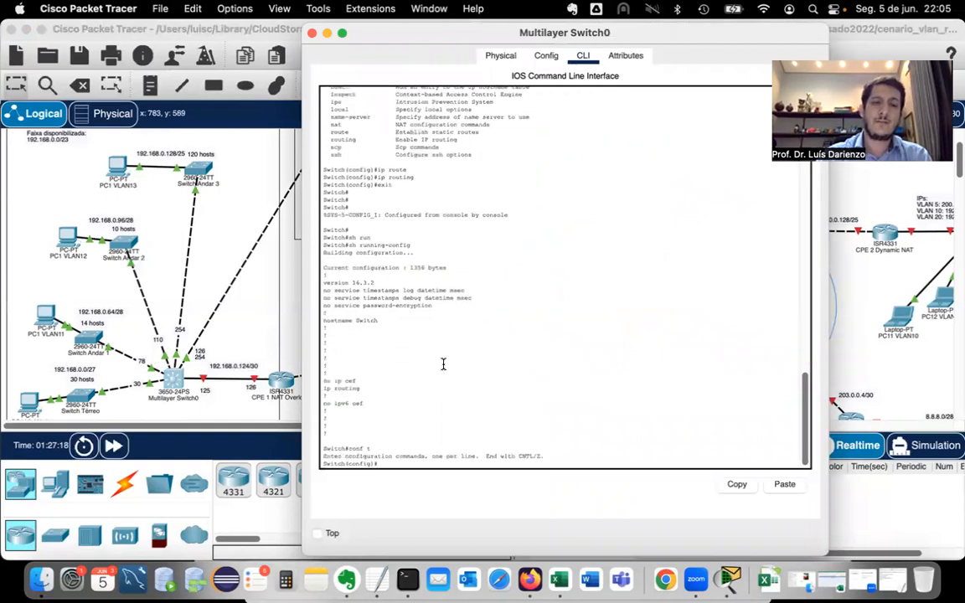
text(hostname )
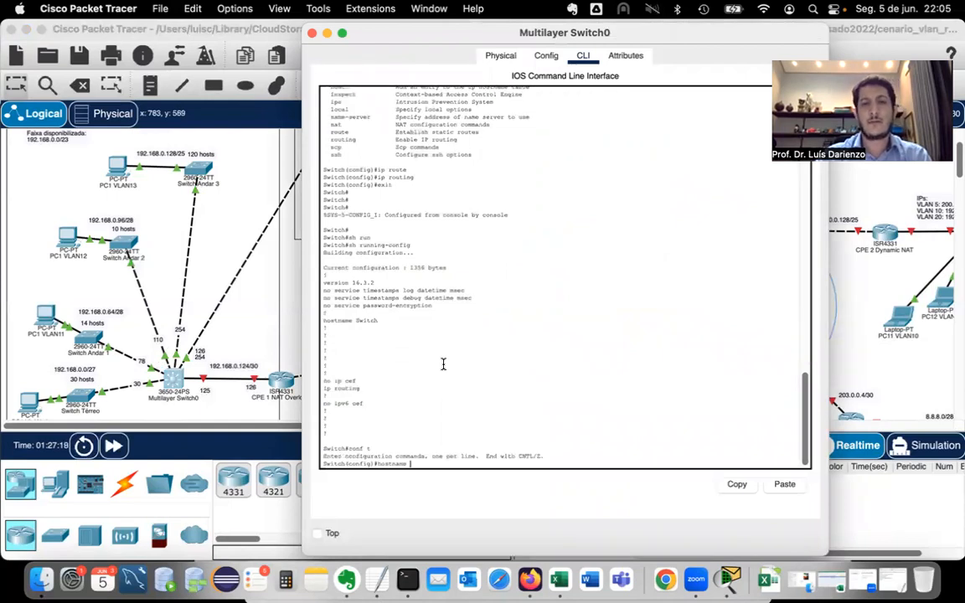
text(core)
key(Return)
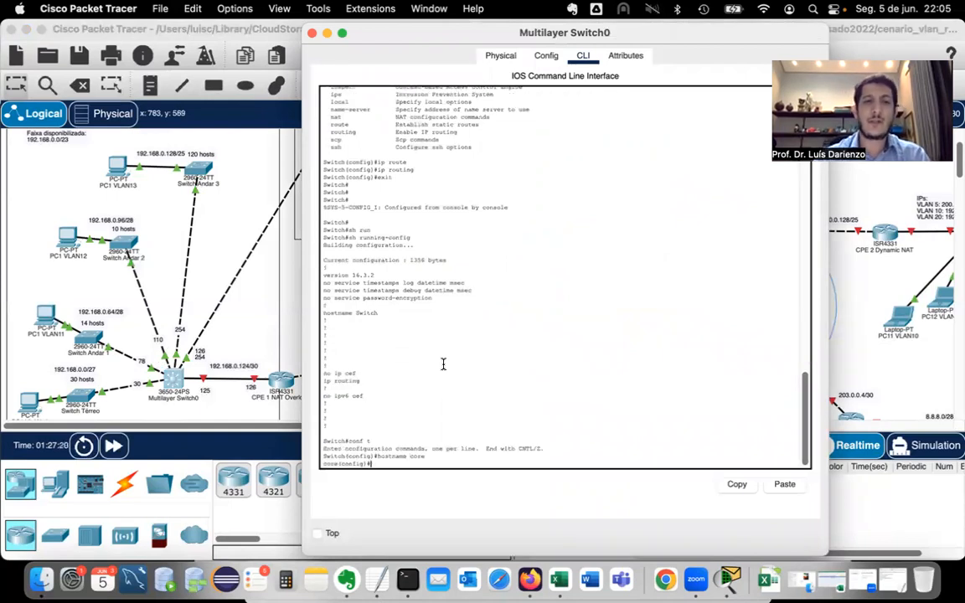
text(int )
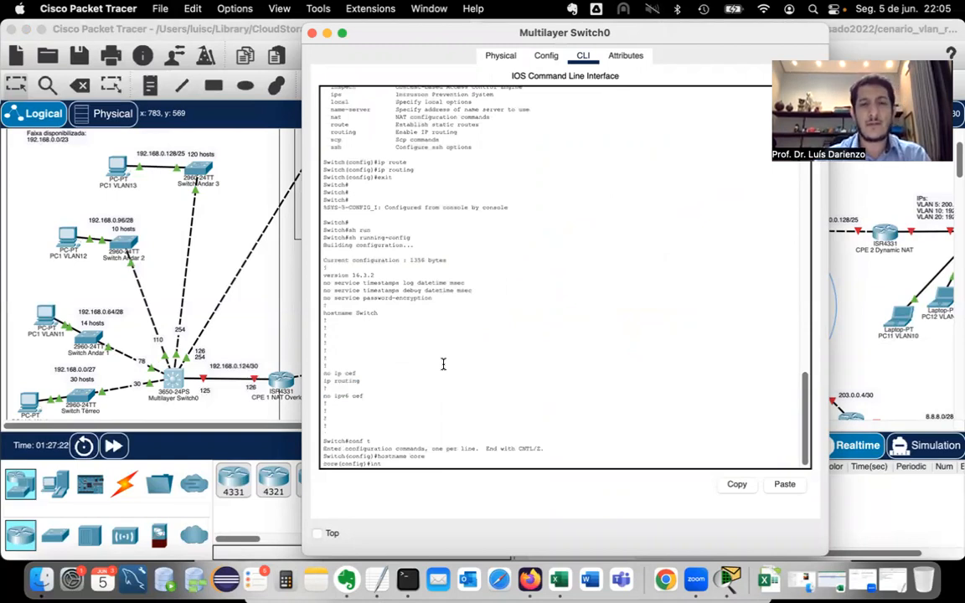
text(g)
key(Tab)
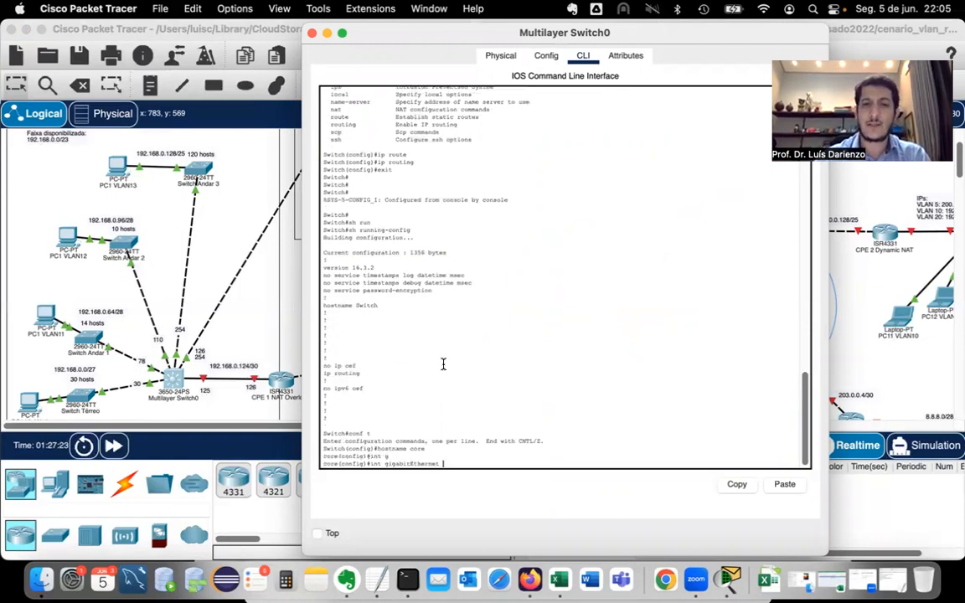
key(BackSpace)
key(BackSpace)
key(BackSpace)
key(BackSpace)
key(BackSpace)
key(BackSpace)
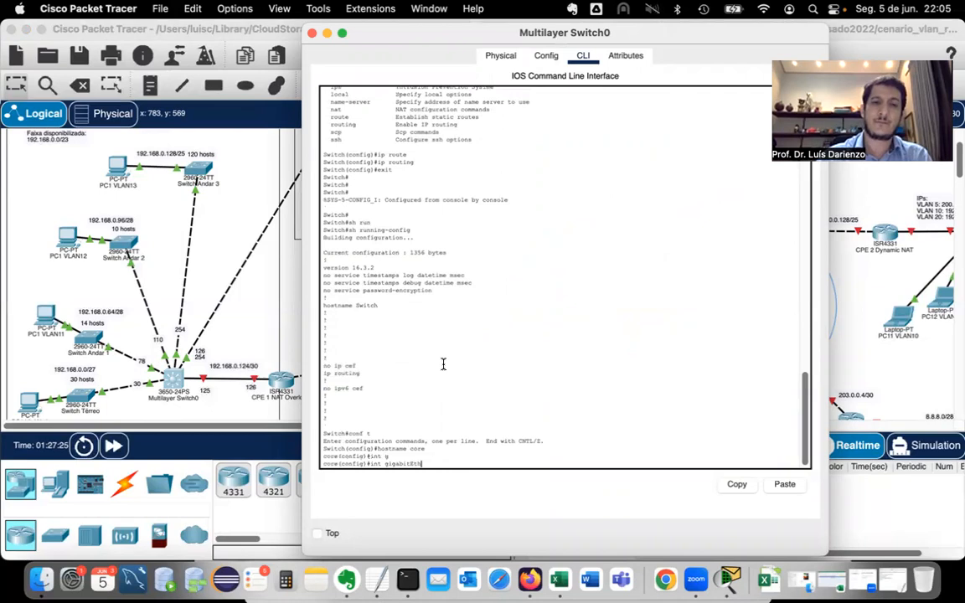
key(BackSpace)
key(BackSpace)
key(BackSpace)
key(BackSpace)
key(BackSpace)
key(BackSpace)
key(BackSpace)
key(BackSpace)
key(BackSpace)
key(BackSpace)
key(BackSpace)
text(ra)
key(Tab)
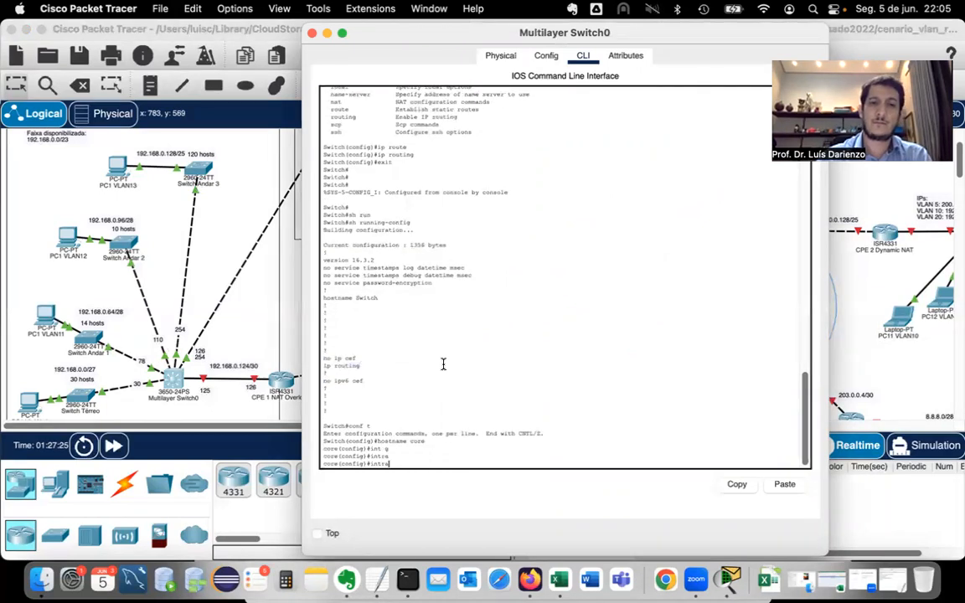
key(BackSpace)
key(BackSpace)
Enter interface range configuration for gigabitEthernet 1/0/10 - gigabitEthernet 1/0/13 and highlight the word range in the prompt
text(re(config)#int range)
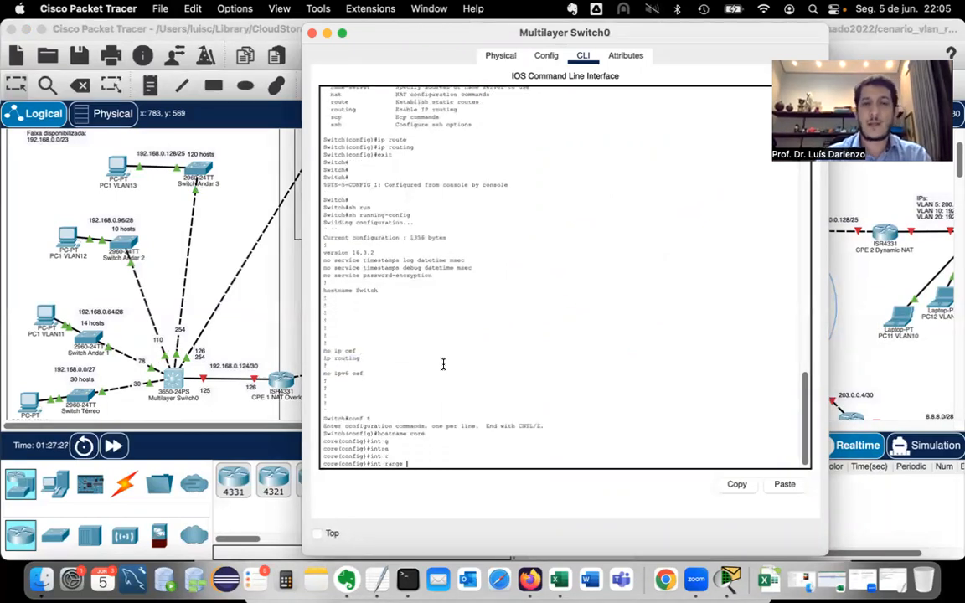
key(Tab)
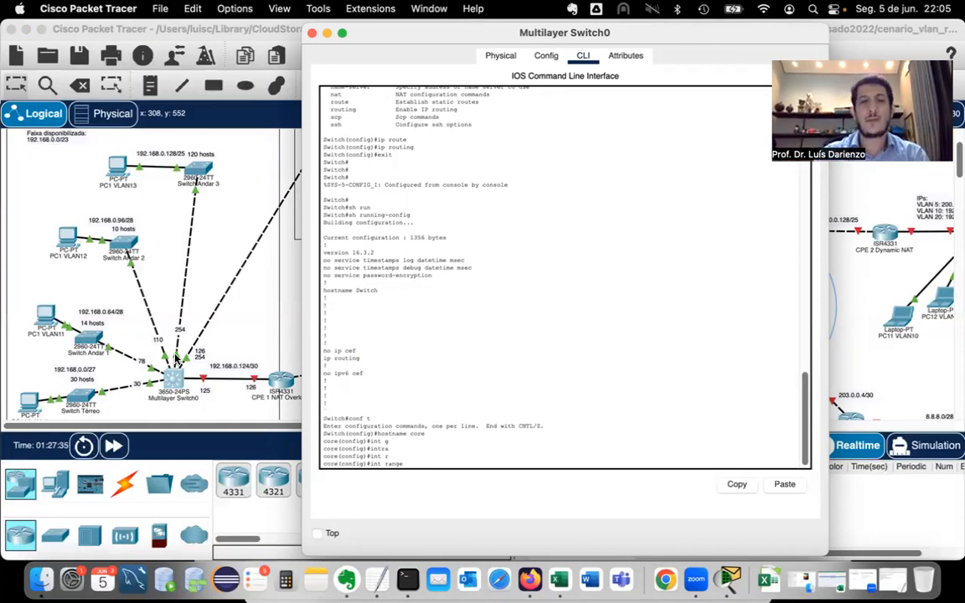
text(g)
key(Tab)
text(1)
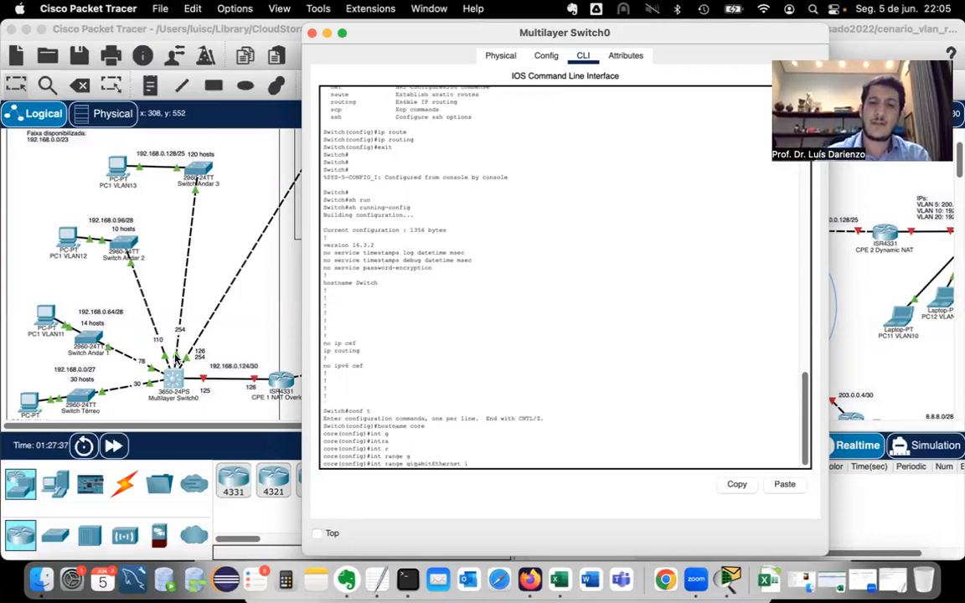
text(/0/10)
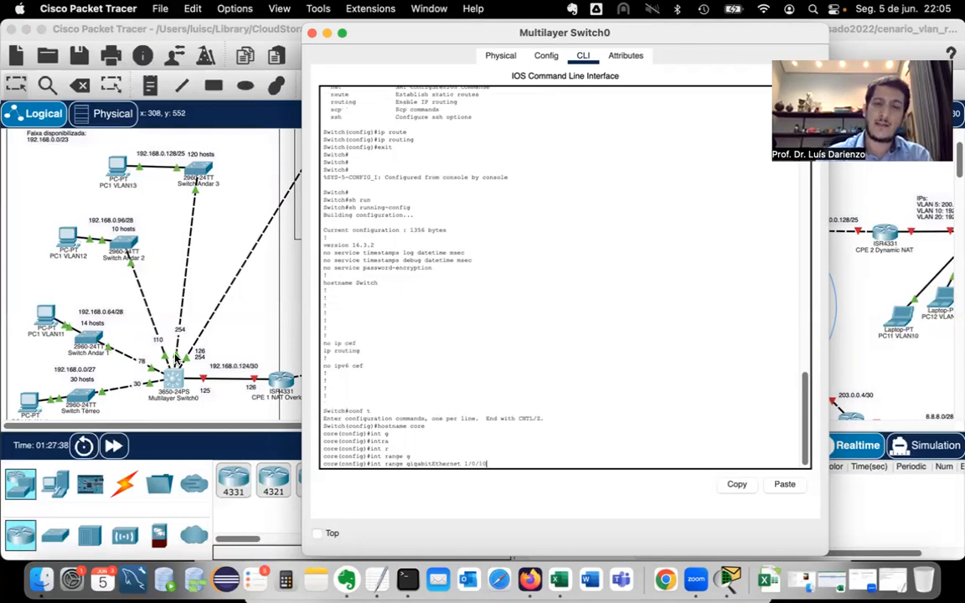
text( ?)
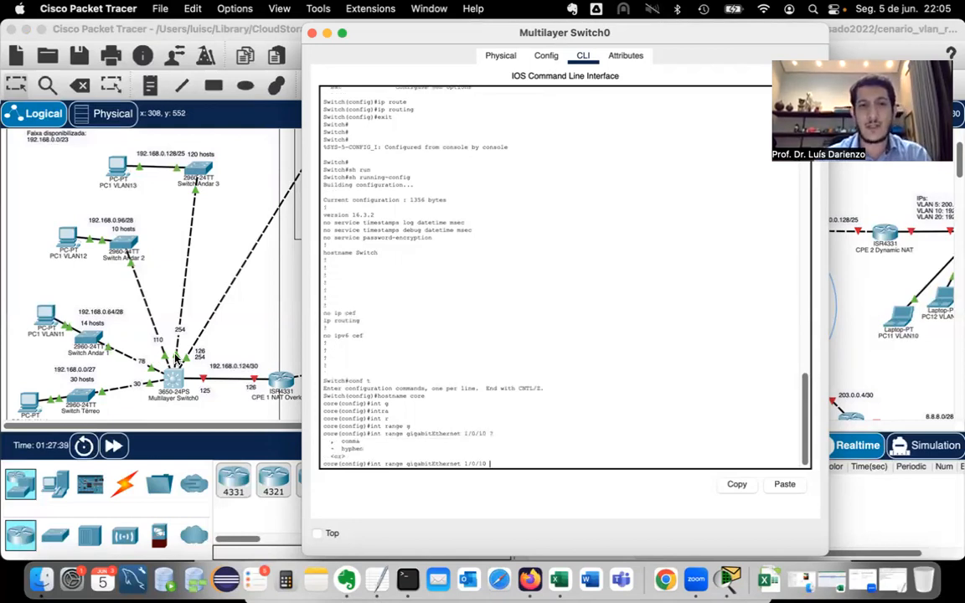
text(- )
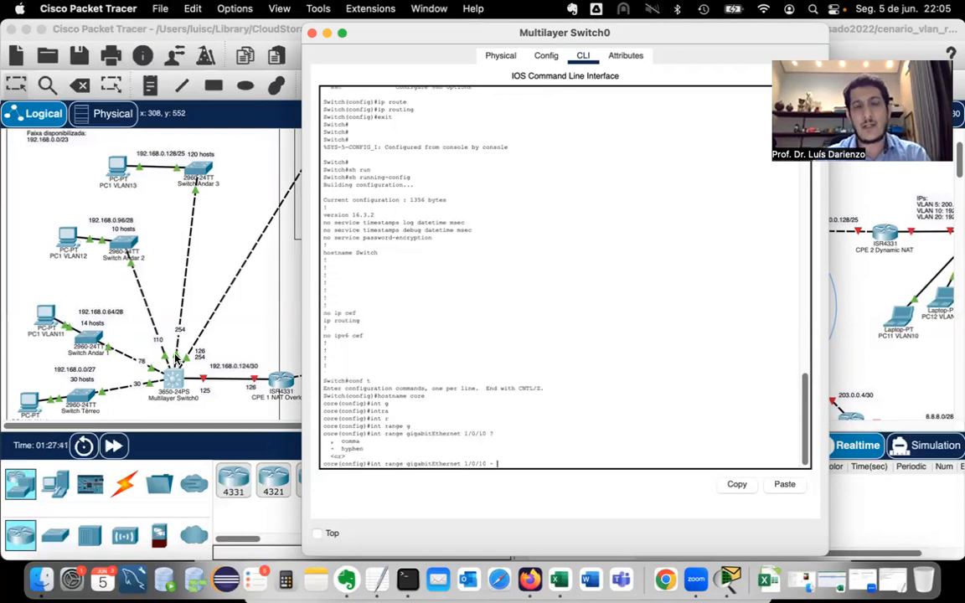
text(gi)
key(Tab)
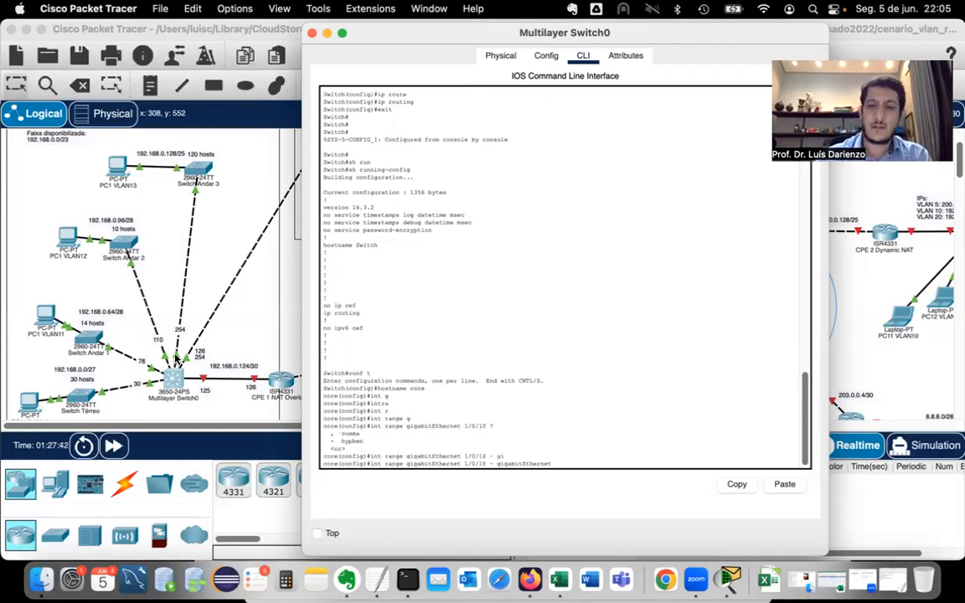
text(1/0/13)
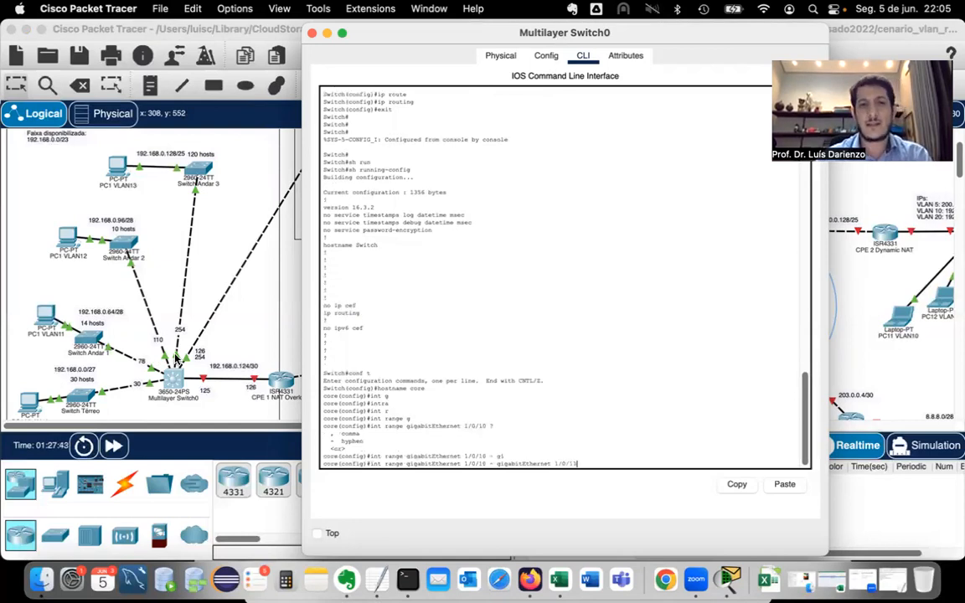
key(Return)
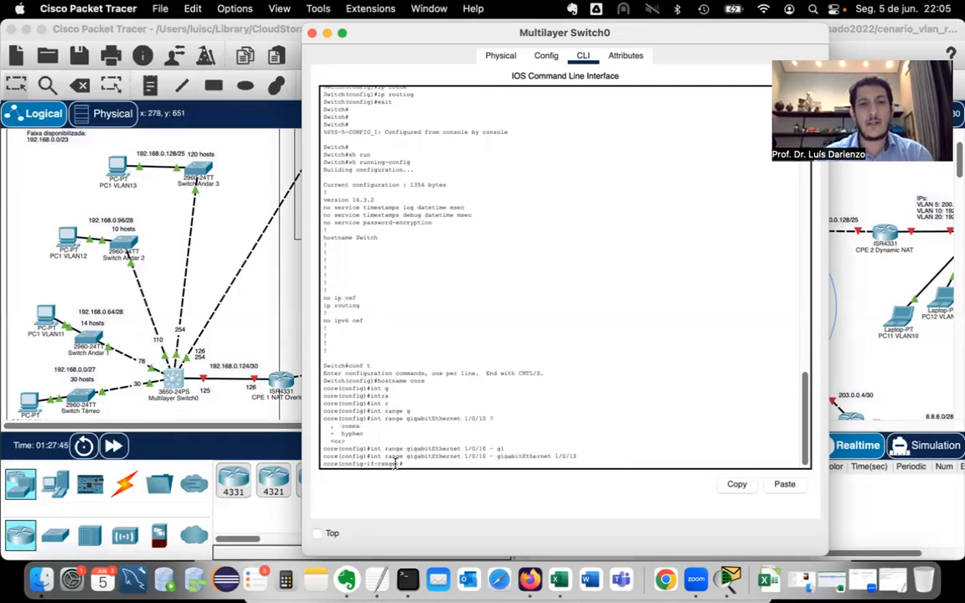
drag(375, 466, 396, 472)
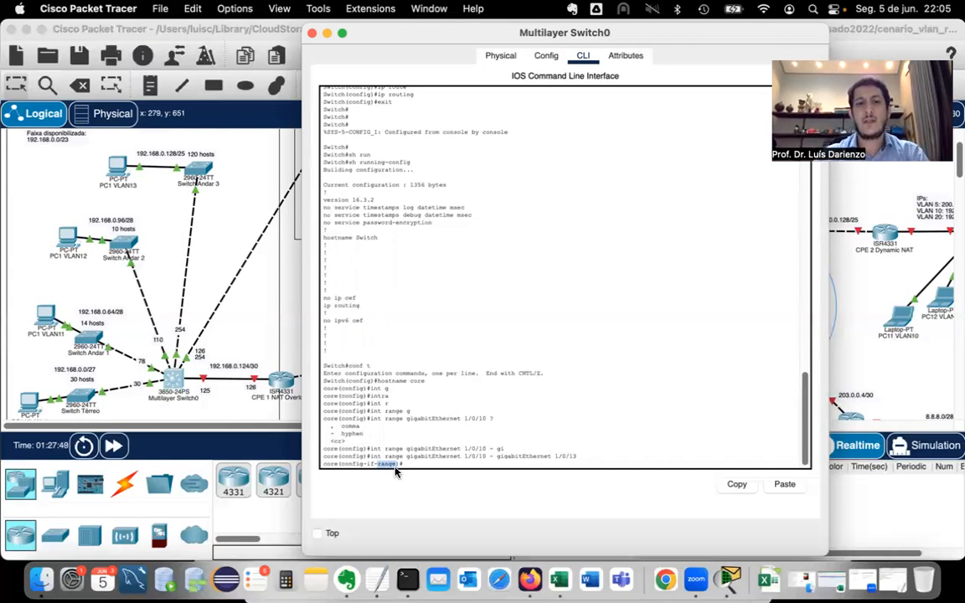
Set the switchport mode of the selected interface range to trunk
text(swi)
key(Tab)
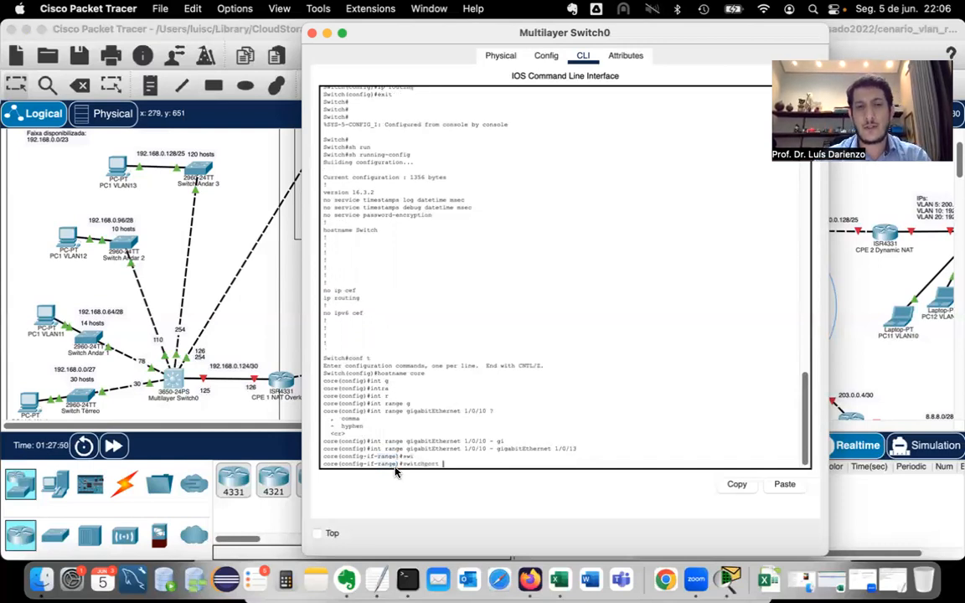
text(mo)
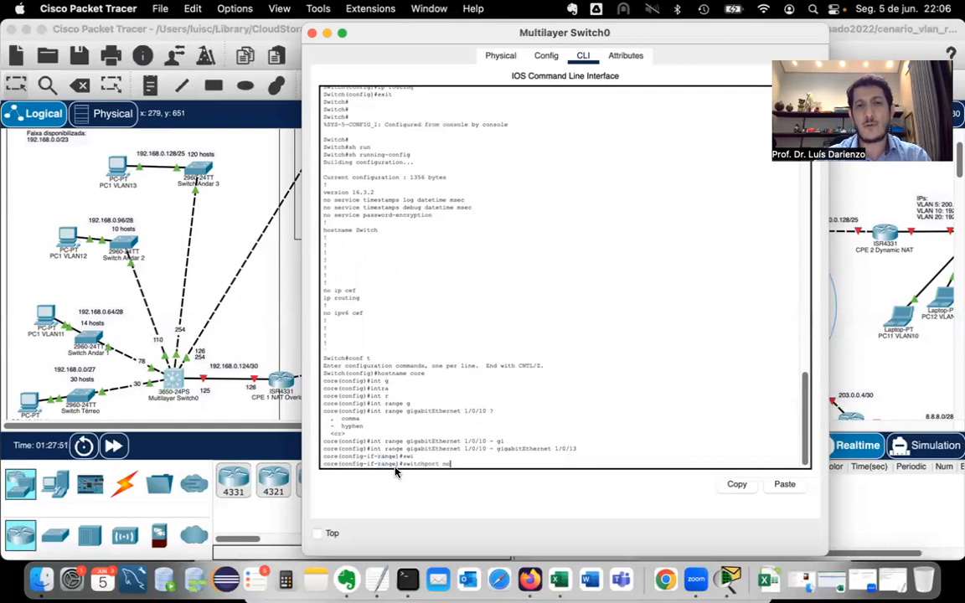
key(Tab)
text(tru)
key(Tab)
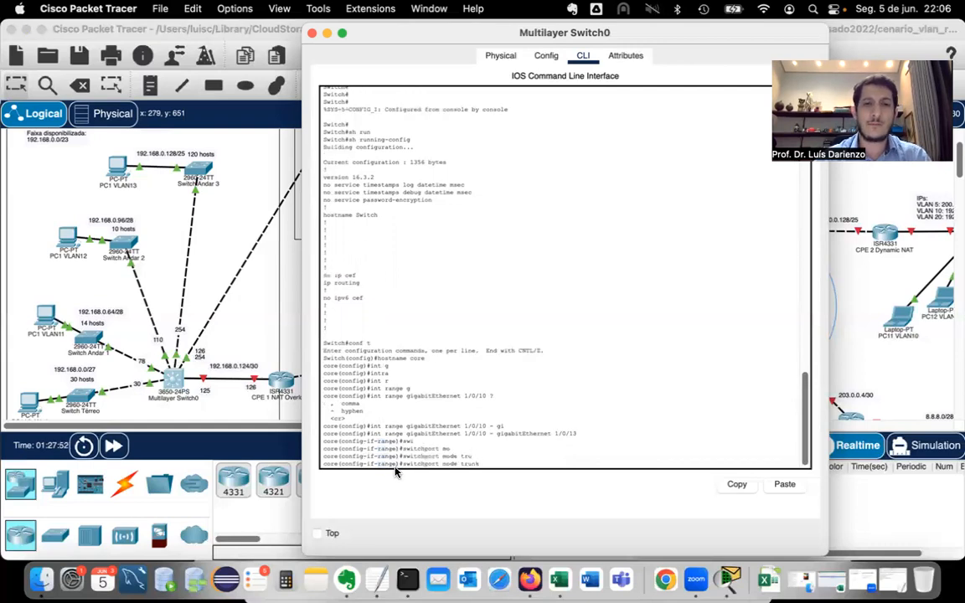
key(Return)
Allow all VLANs on the trunk ports of the selected interface range
text(swi)
key(Tab)
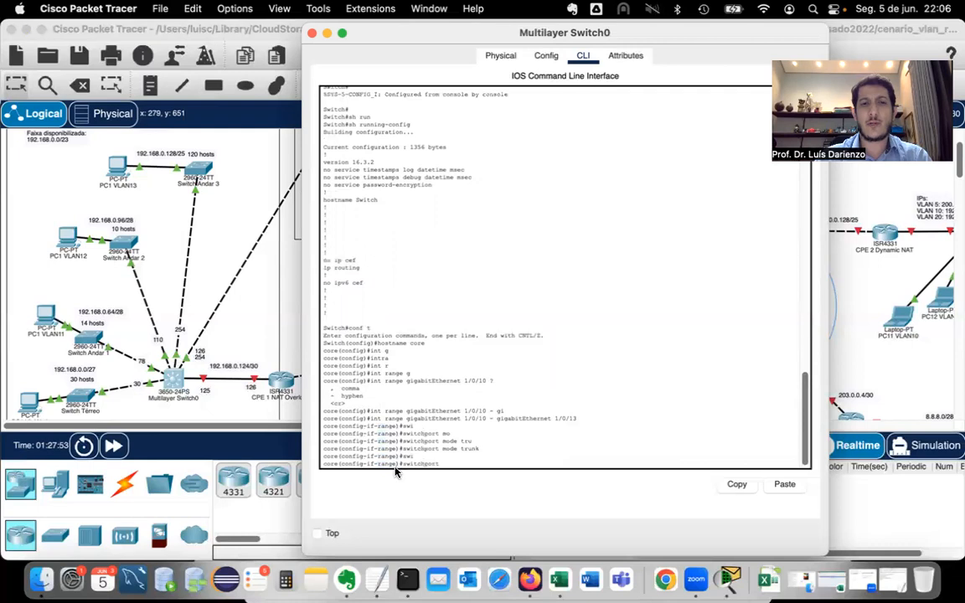
text(tru)
key(Tab)
text(al)
key(Tab)
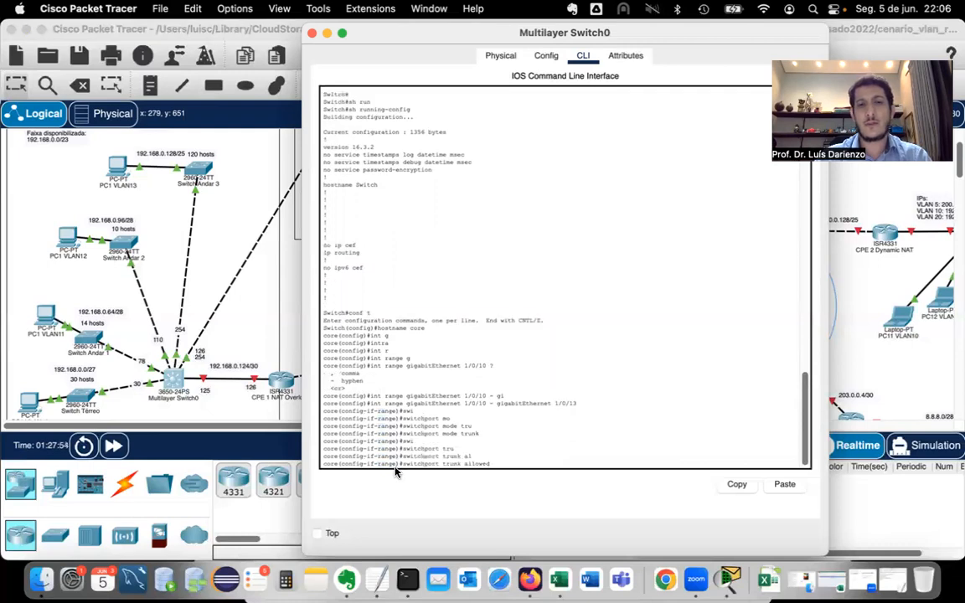
text(vl)
key(Tab)
text(al)
key(Tab)
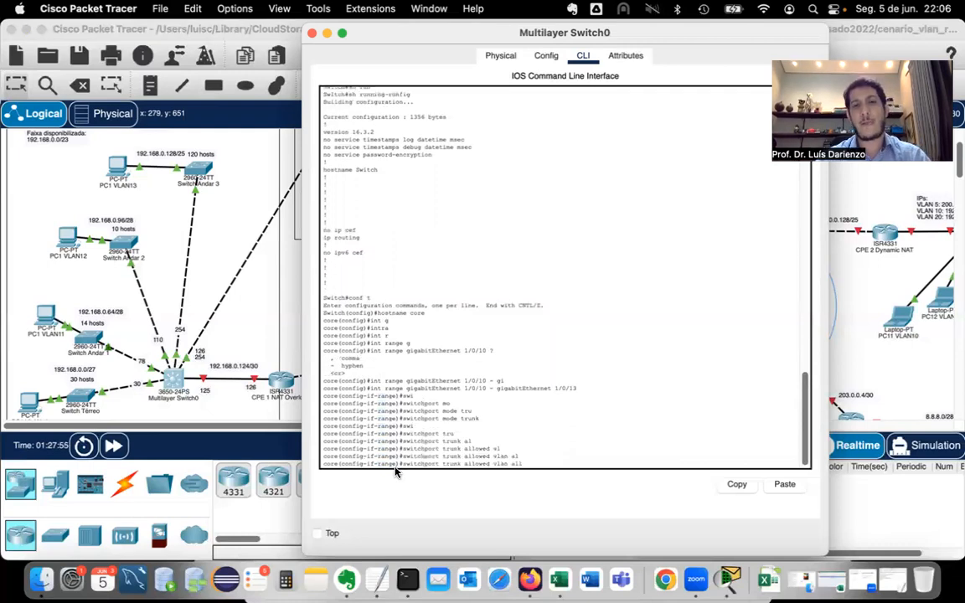
key(Return)
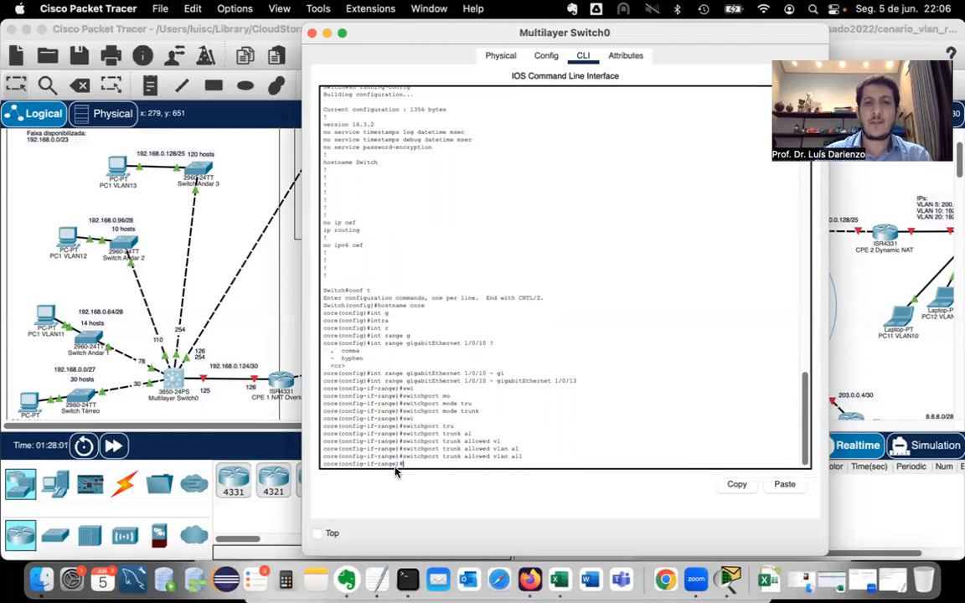
Leave the interface range and enter interface configuration for g1/0/20 after checking the port used on the inter-building link
text(exit)
key(Return)
text(in)
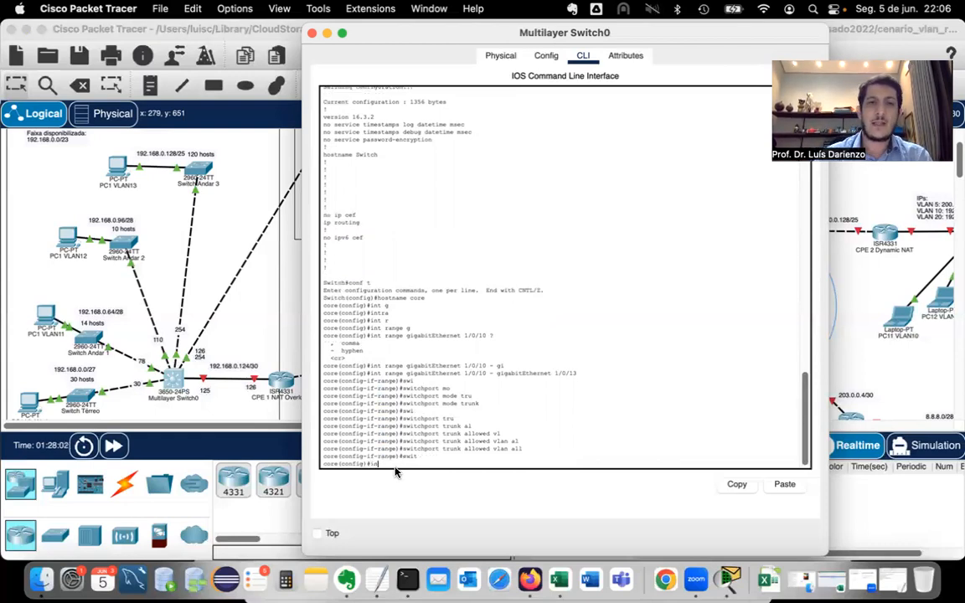
text(t g1/0/)
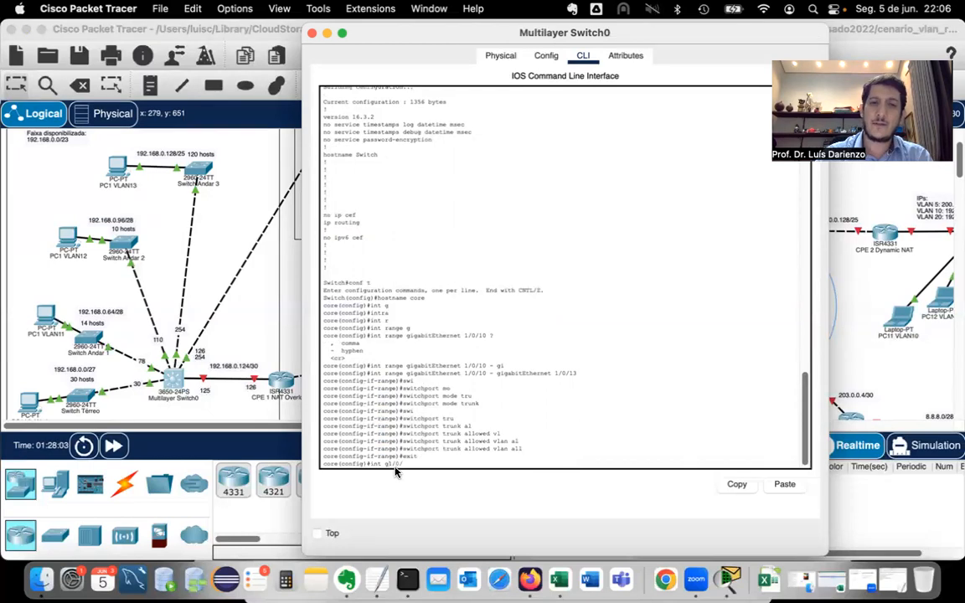
text(20)
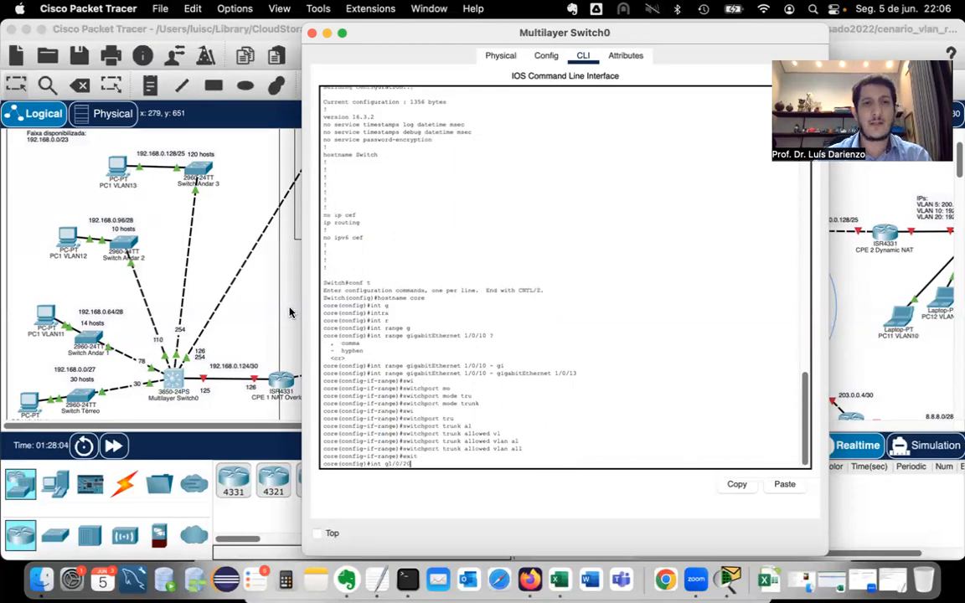
click(209, 362)
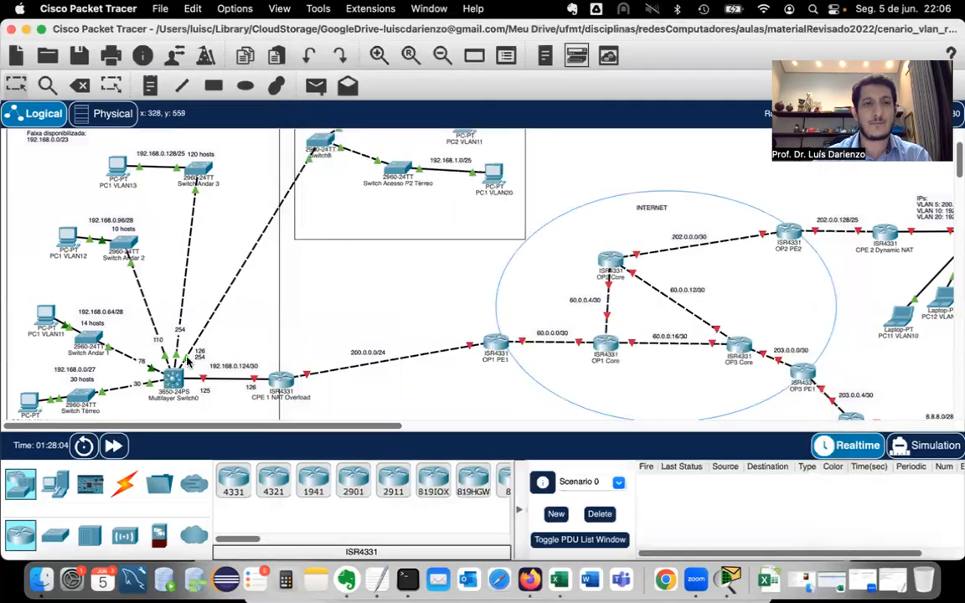
click(178, 375)
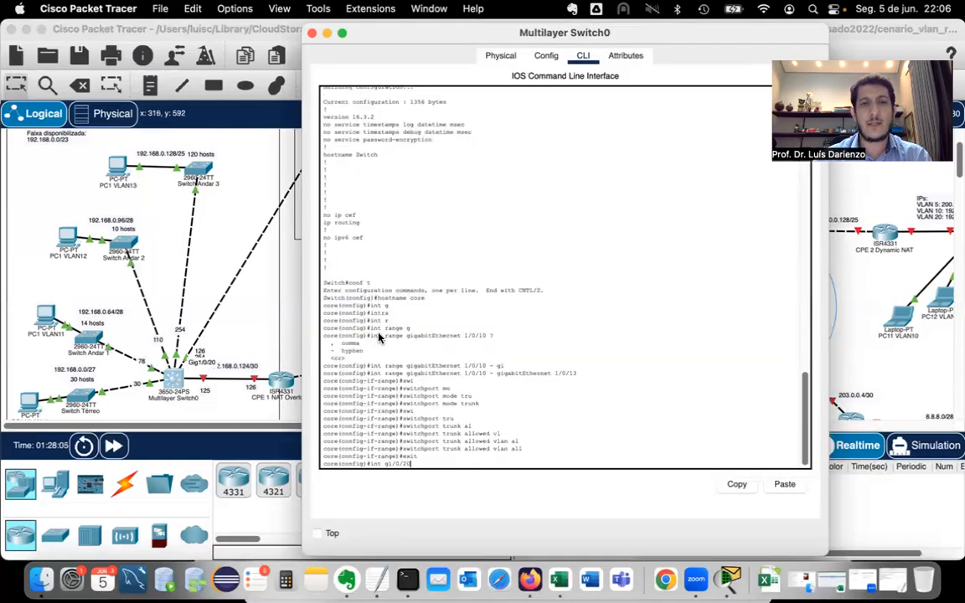
key(Return)
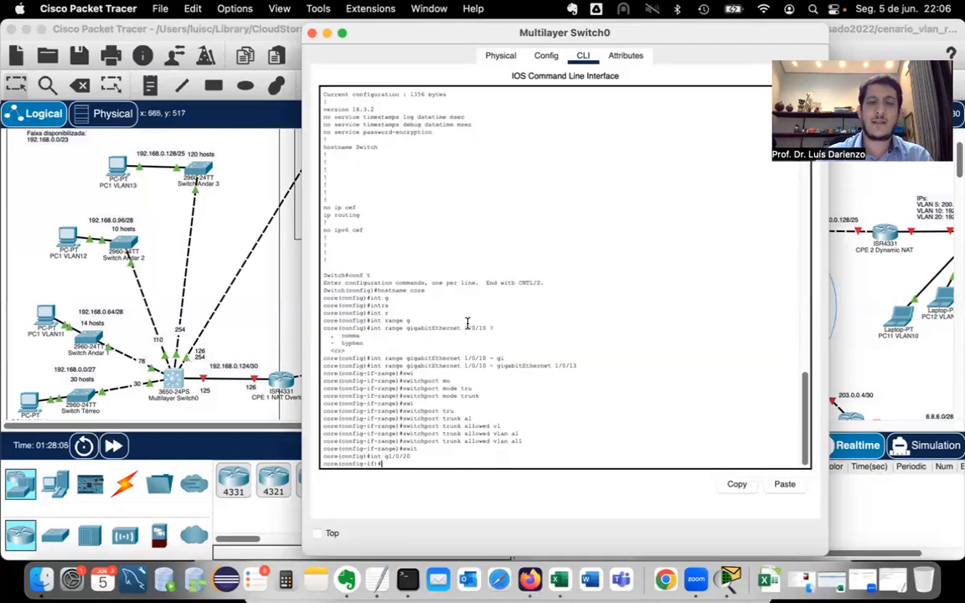
Set the switchport mode of interface g1/0/20 to trunk
text(swi)
key(Tab)
text(mod)
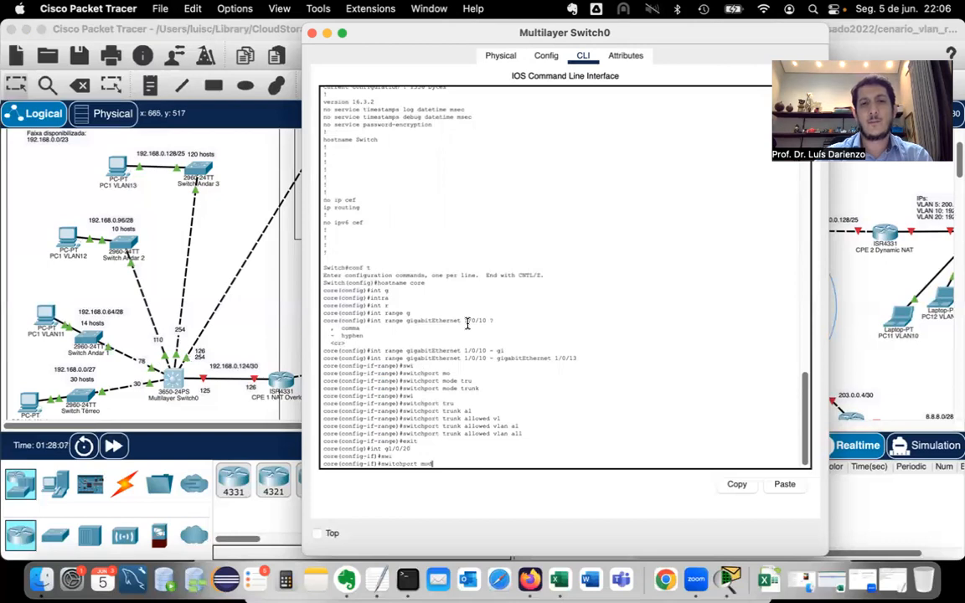
key(Tab)
text(tru)
key(Tab)
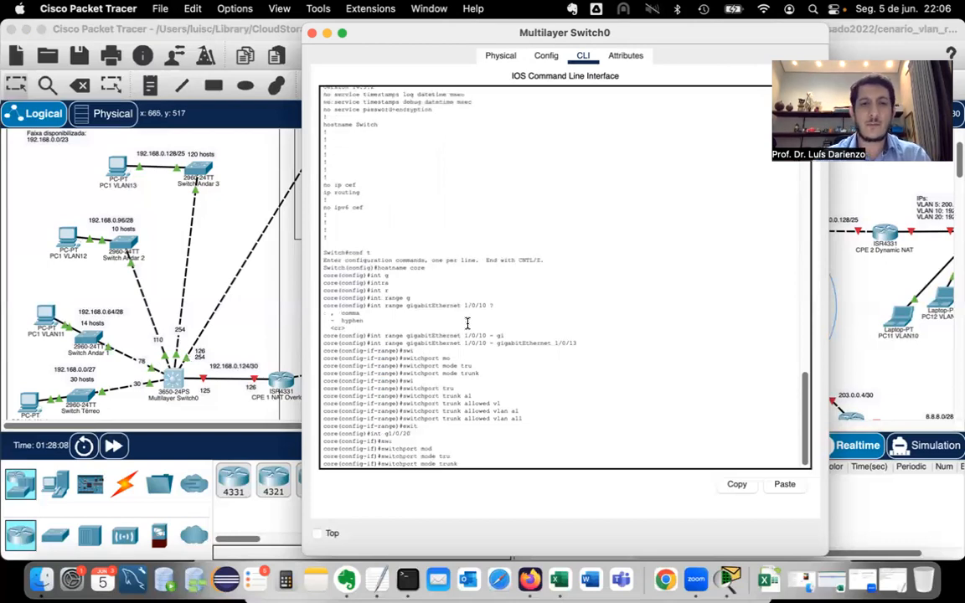
key(Return)
Allow all VLANs on the trunk of interface g1/0/20
text(swi)
key(Tab)
text(tru)
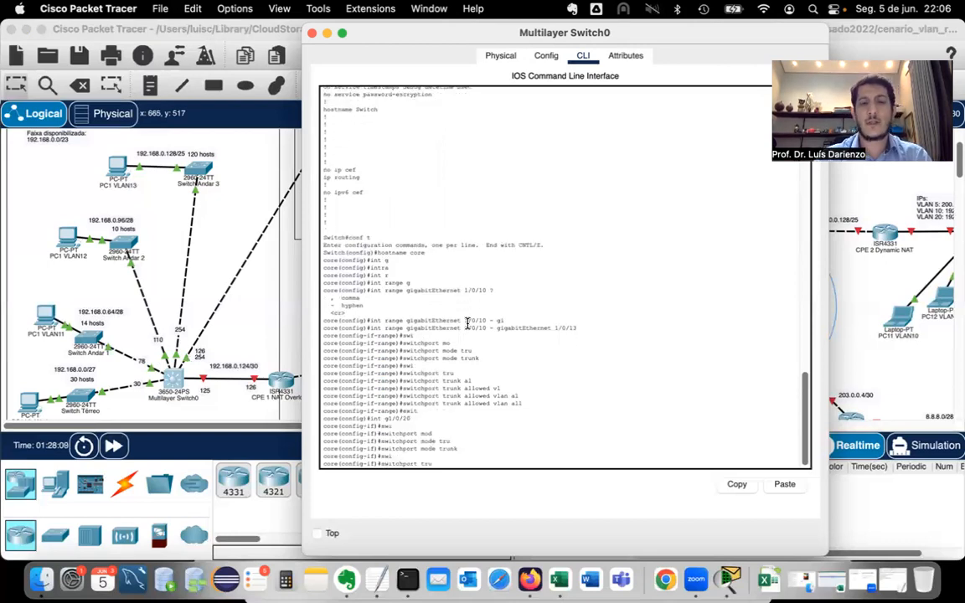
key(Tab)
text(al)
key(Tab)
text(vl)
key(Tab)
text(al)
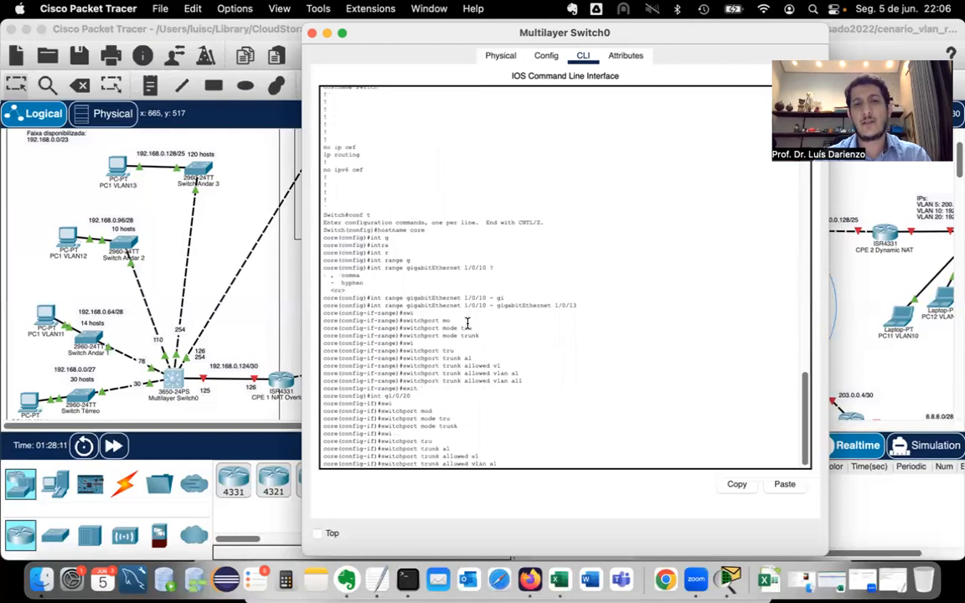
key(Tab)
key(Return)
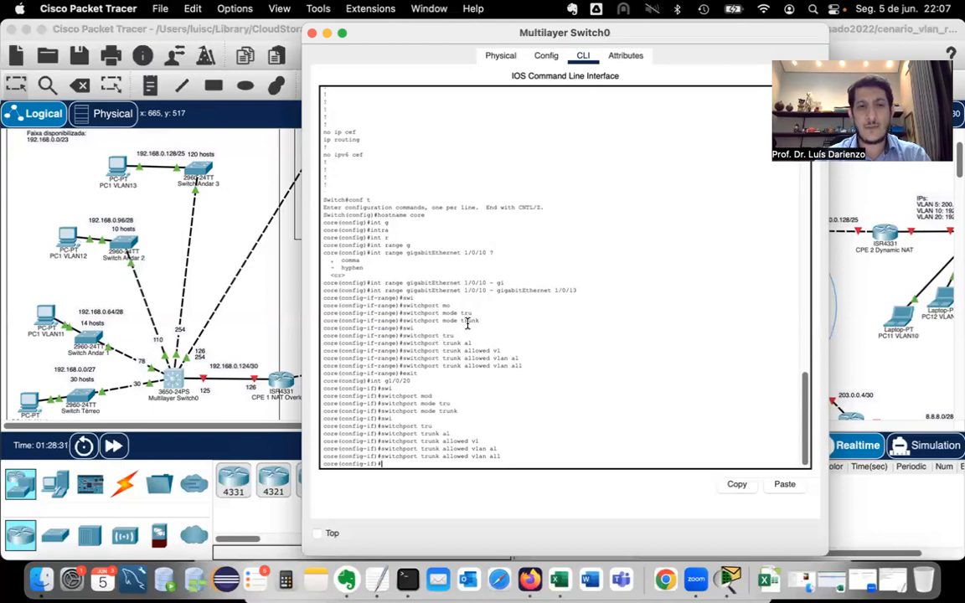
Exit the g1/0/20 interface configuration back to global configuration mode and add a few blank prompt lines
text(vlan)
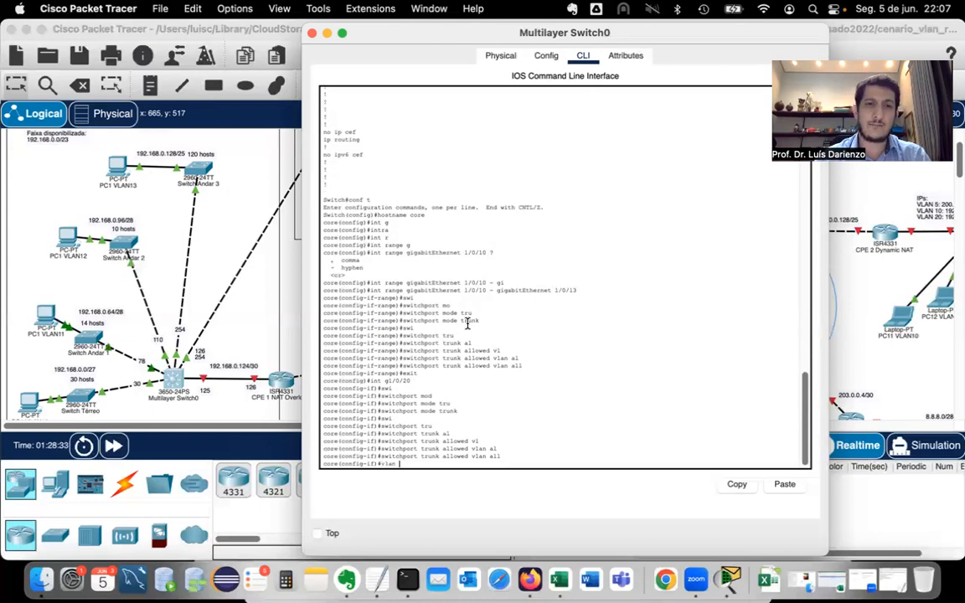
key(BackSpace)
key(BackSpace)
key(BackSpace)
key(BackSpace)
key(BackSpace)
text(exit)
key(Return)
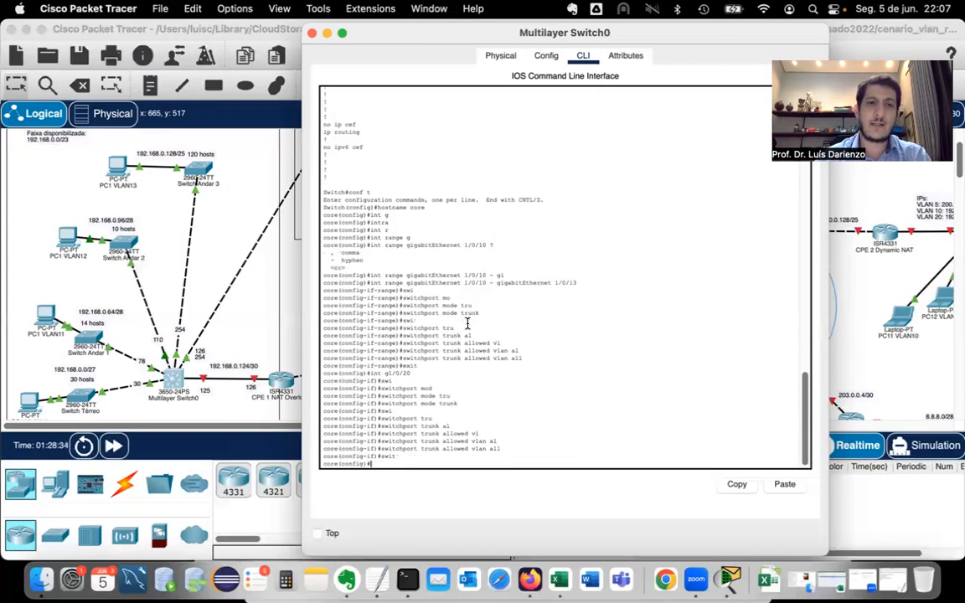
key(Return)
key(Return)
key(Return)
key(Return)
key(Return)
key(Return)
Create VLAN 10 on the core switch and return to global configuration mode
text(v)
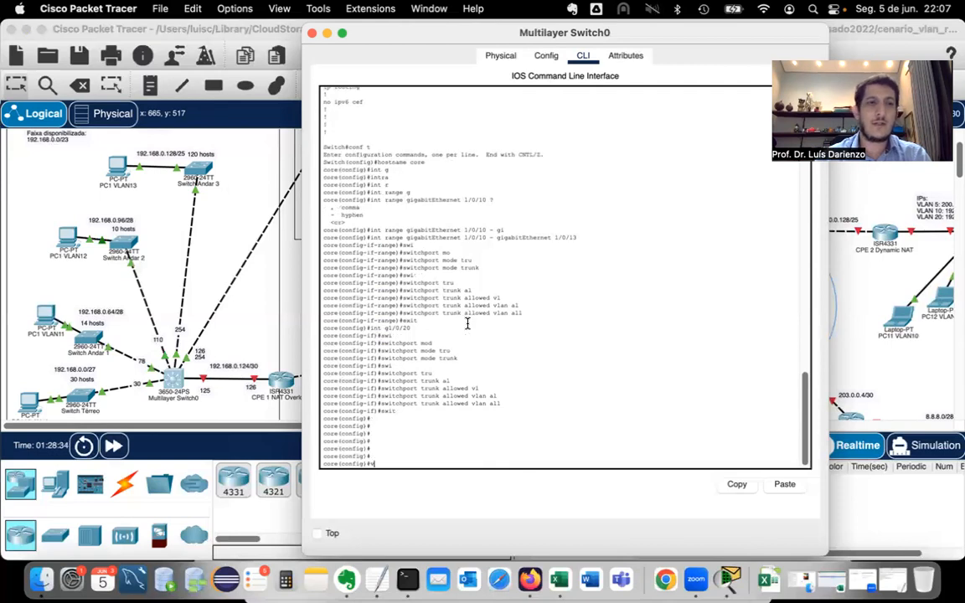
text(lan)
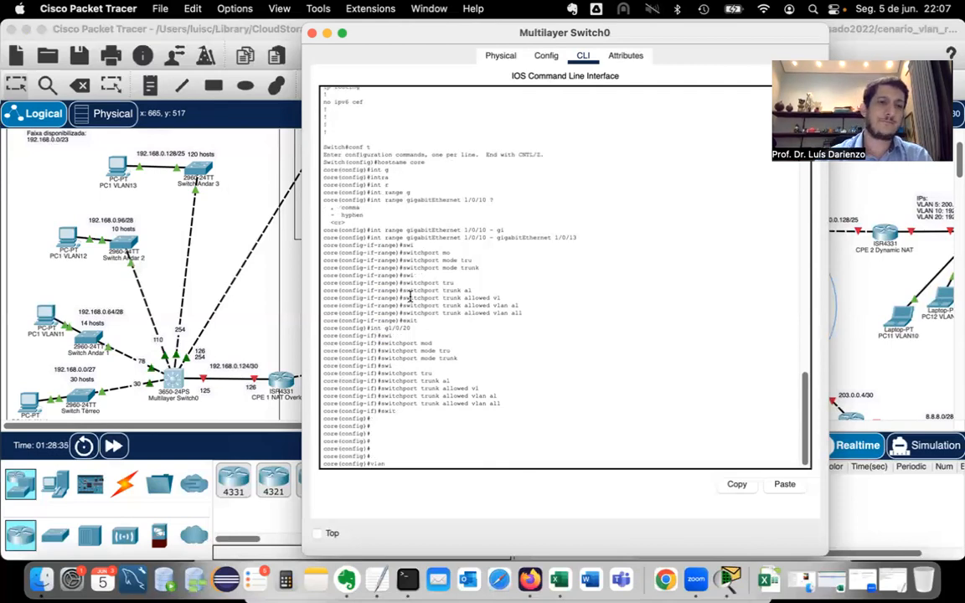
scroll(235, 366, down, 2)
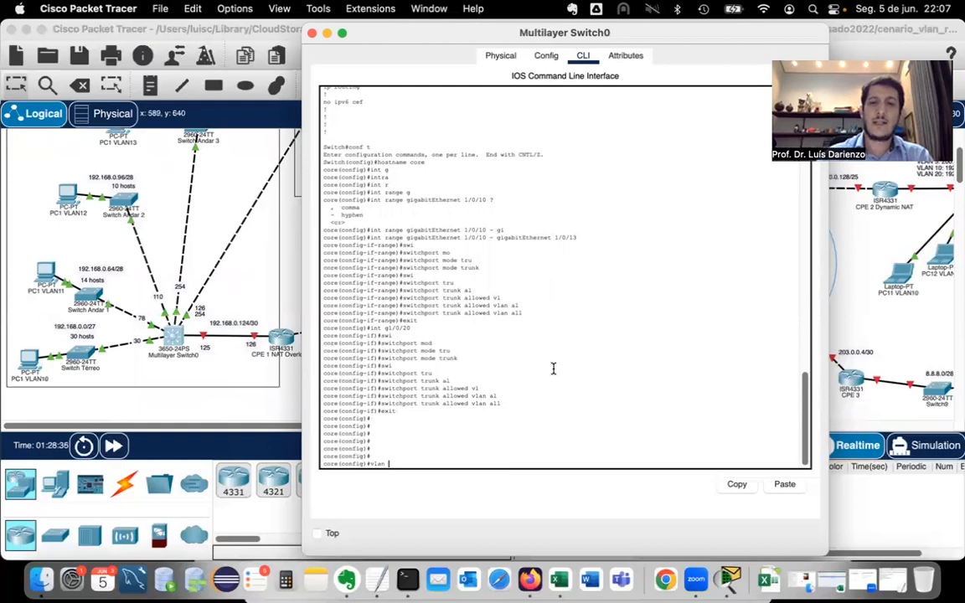
text(10)
key(Return)
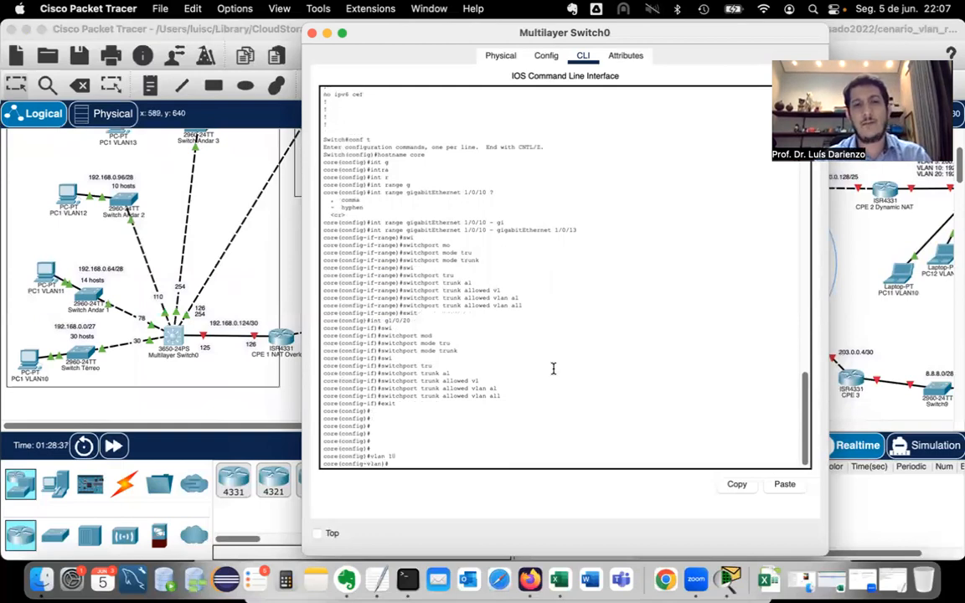
text(exit)
key(Return)
key(Return)
key(Return)
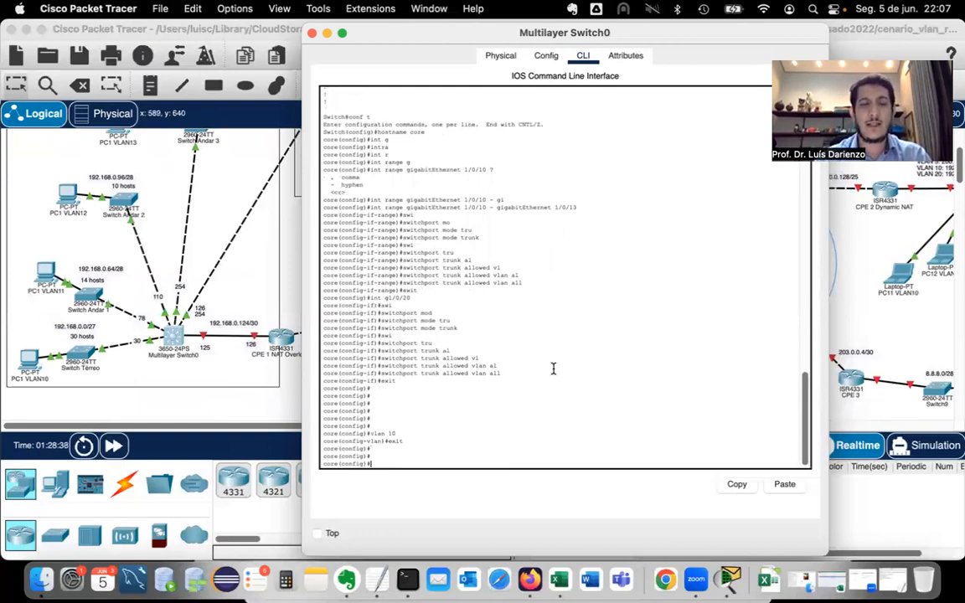
Leave global configuration mode, show the brief VLAN listing, and highlight the name of VLAN 10
key(Return)
text(exit)
key(Return)
key(Return)
key(Return)
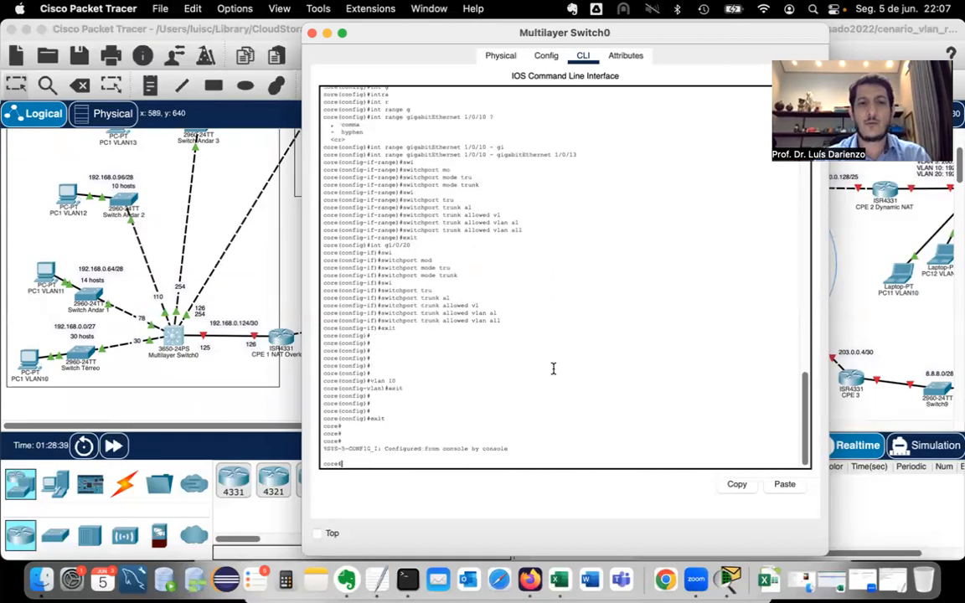
text(sh vlan brief)
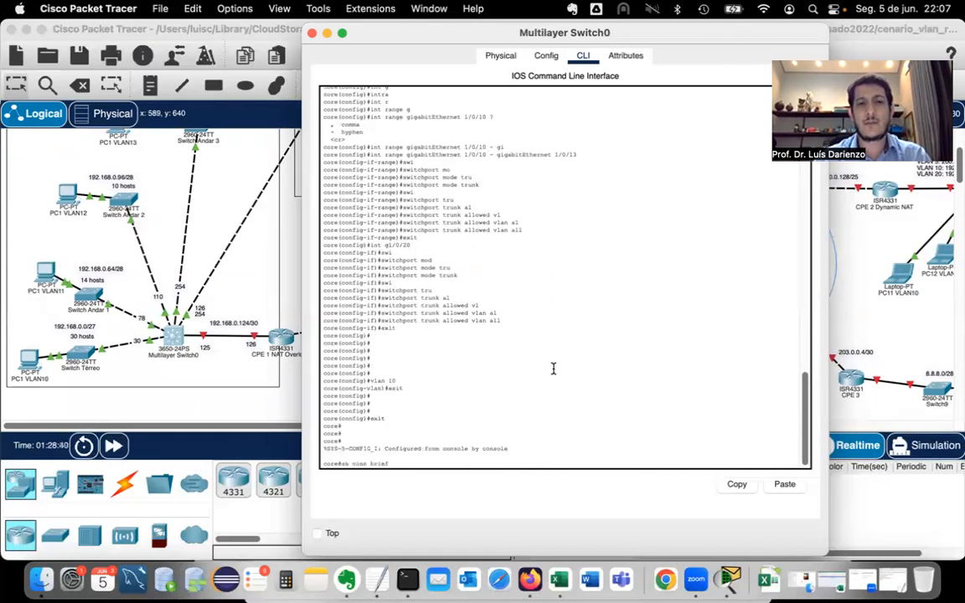
key(Return)
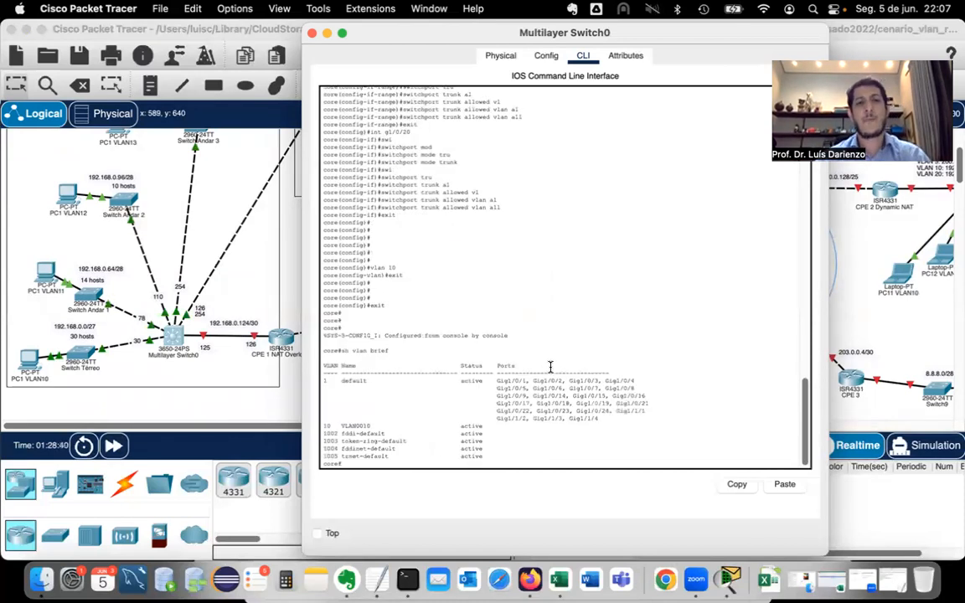
double_click(351, 427)
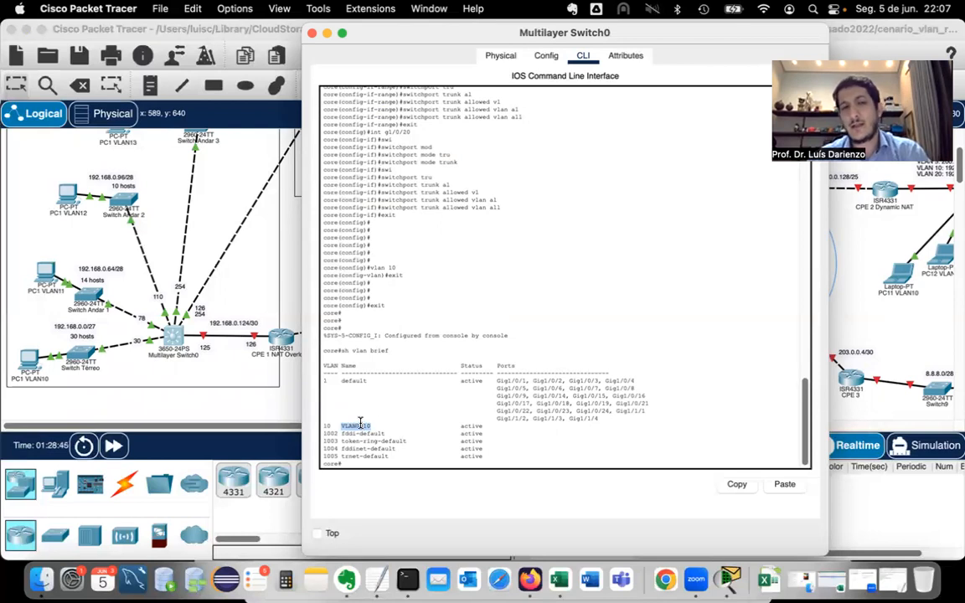
click(399, 429)
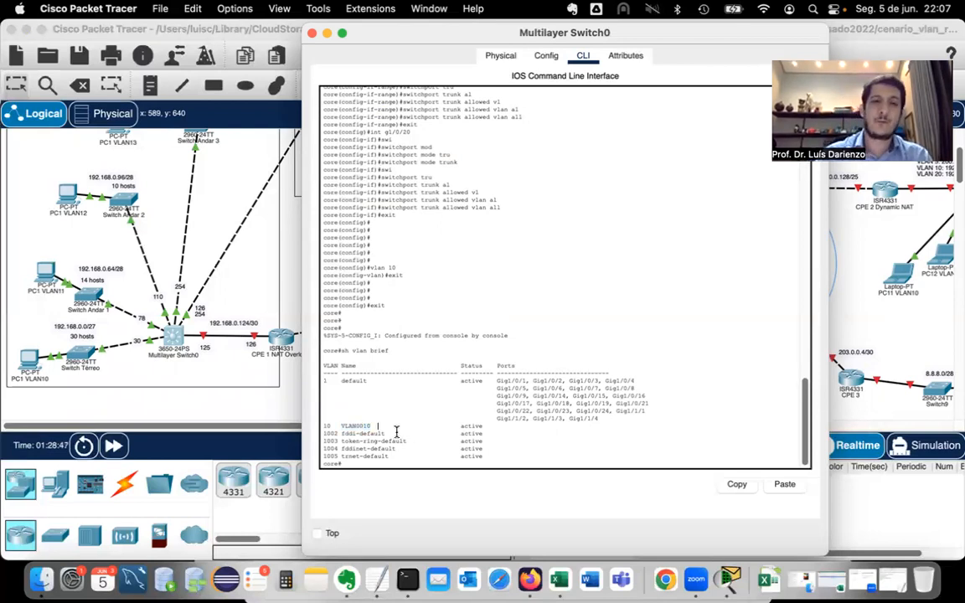
Enter global configuration mode again, create VLAN 11, and exit its VLAN configuration
text(conf t)
key(Return)
text(vla)
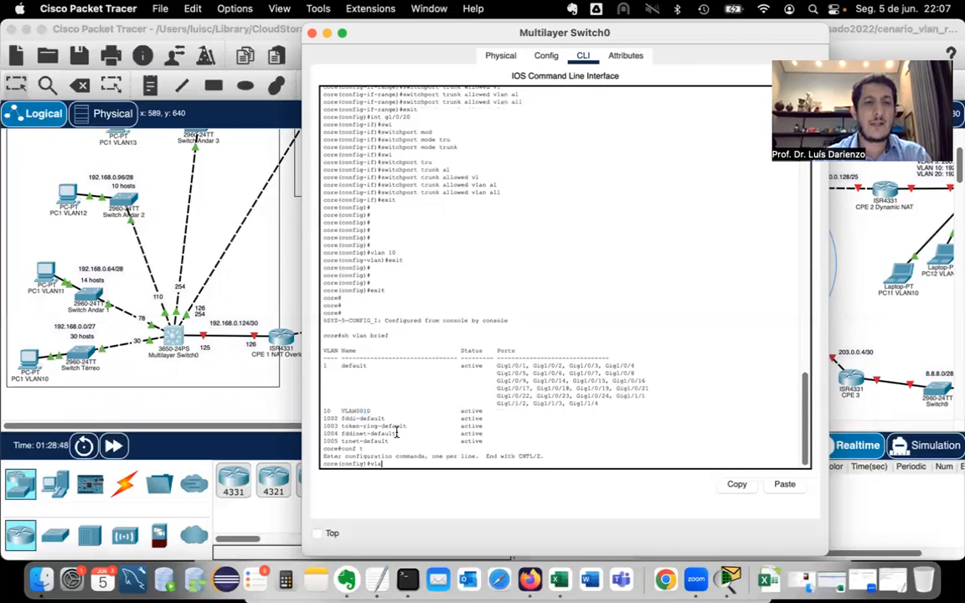
text(n 11)
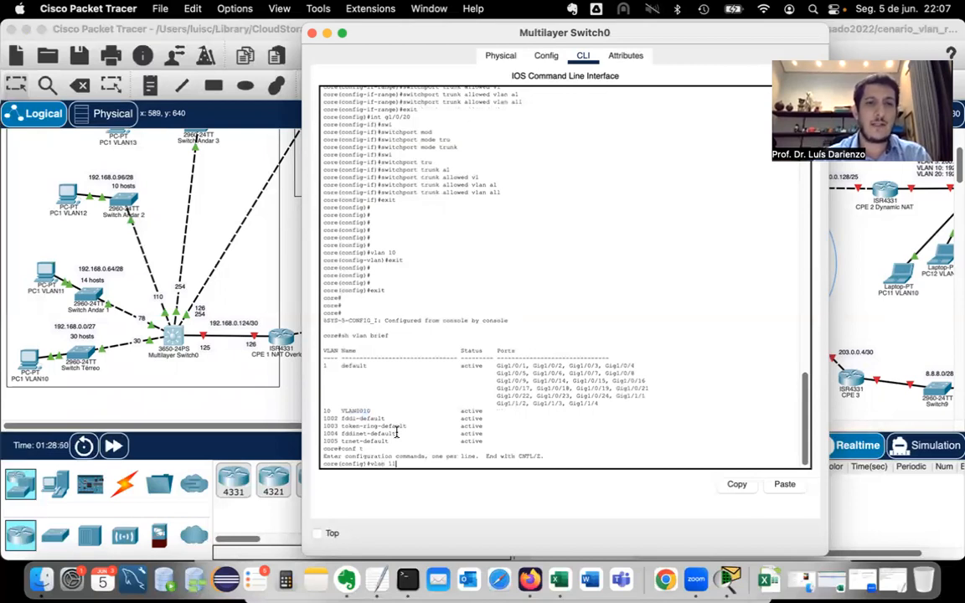
key(Return)
text(exit)
key(Return)
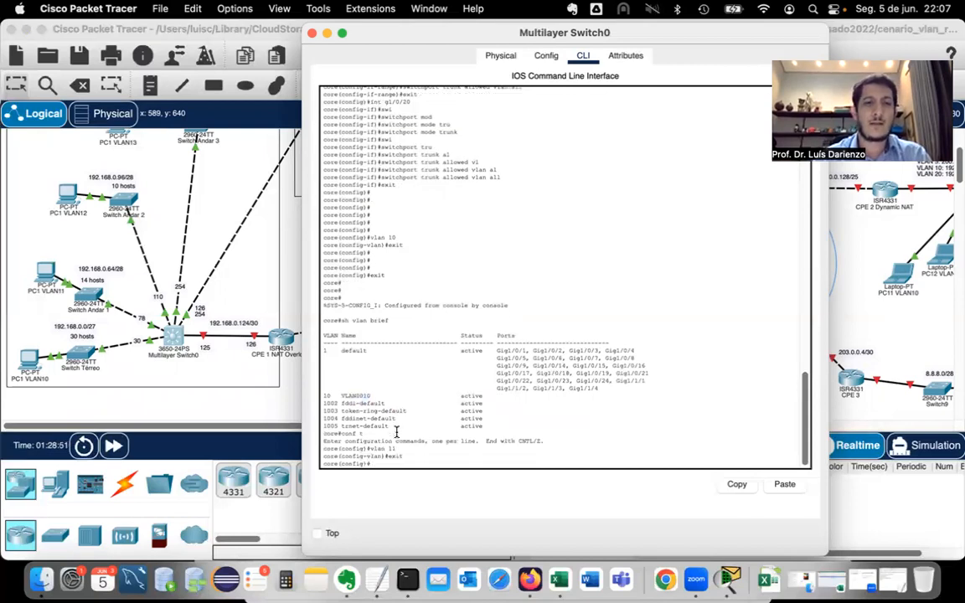
Create VLAN 12 on the core switch and exit its VLAN configuration
text(vlan 12)
key(Return)
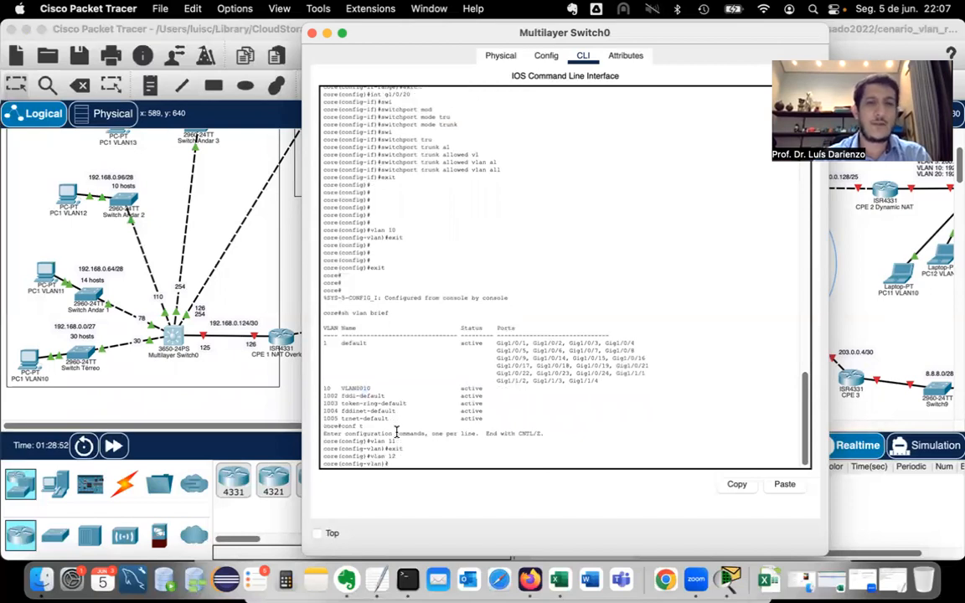
text(exit)
key(Return)
Create VLAN 13, move the switch window to check the topology behind it, and exit the VLAN configuration
text(vl)
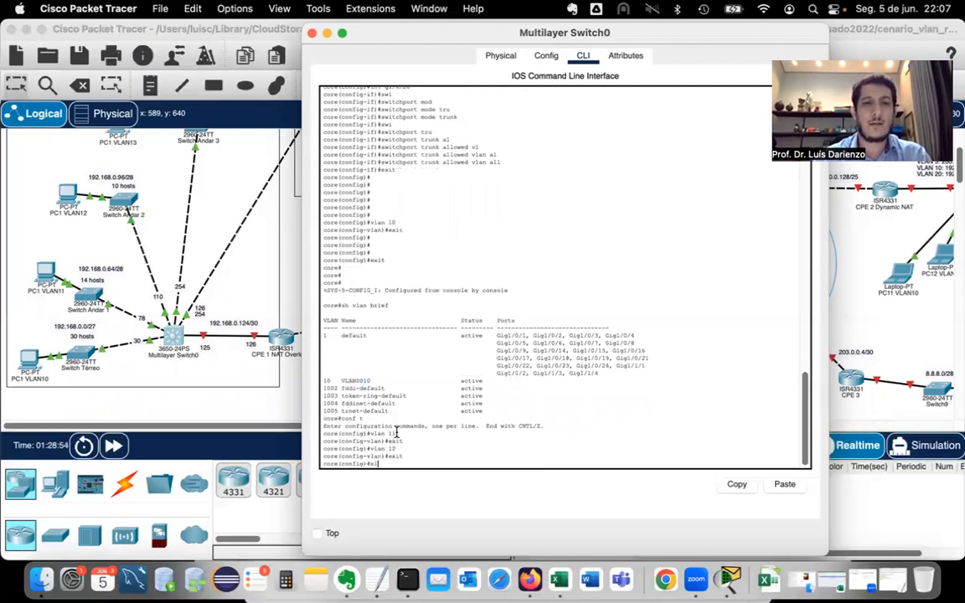
text(an 13)
key(Return)
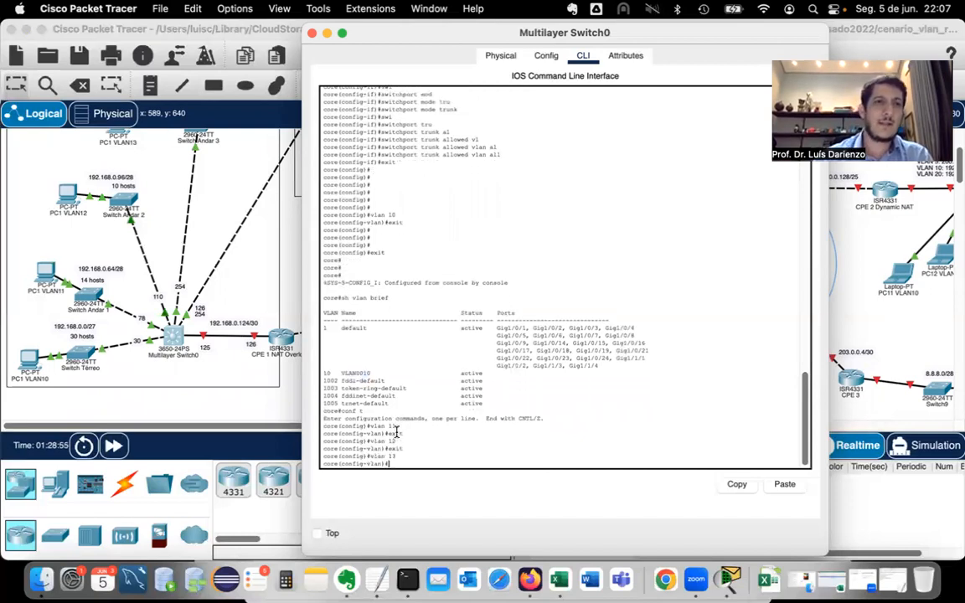
scroll(167, 187, up, 2)
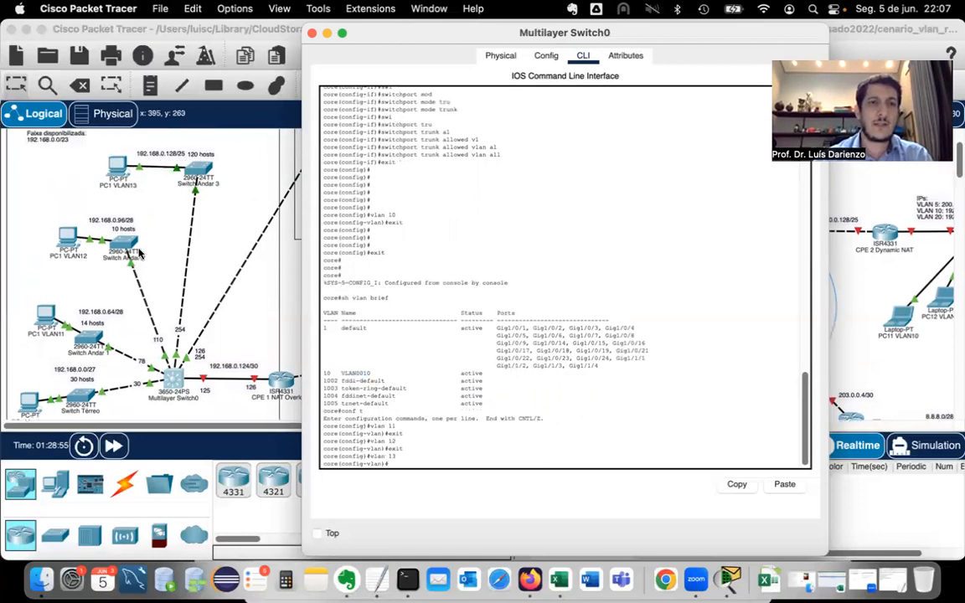
drag(337, 311, 357, 252)
scroll(428, 205, up, 3)
drag(436, 251, 446, 205)
scroll(453, 173, down, 3)
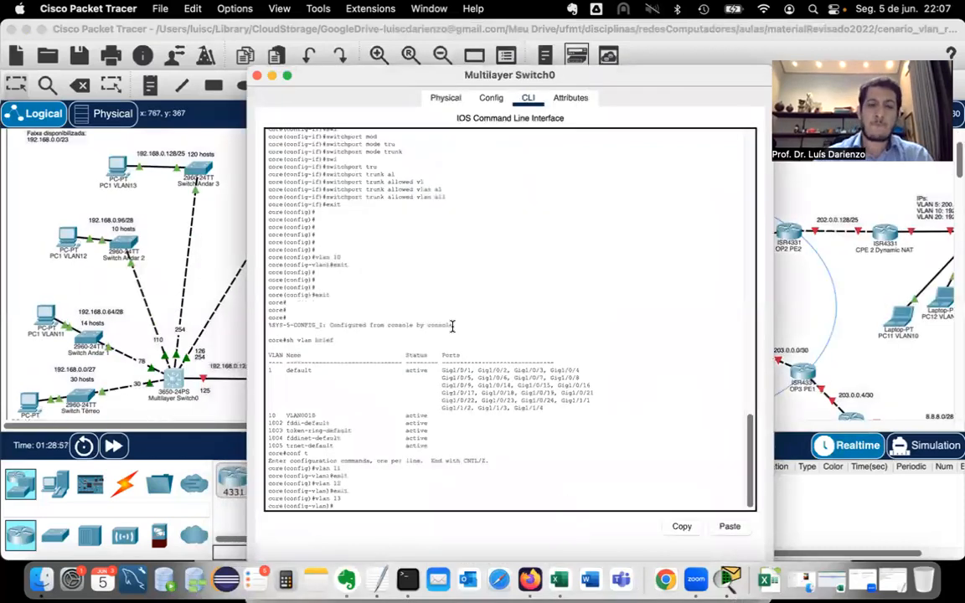
text(nait)
key(Return)
Create VLAN 20 on the core switch and exit its VLAN configuration
text(vlan)
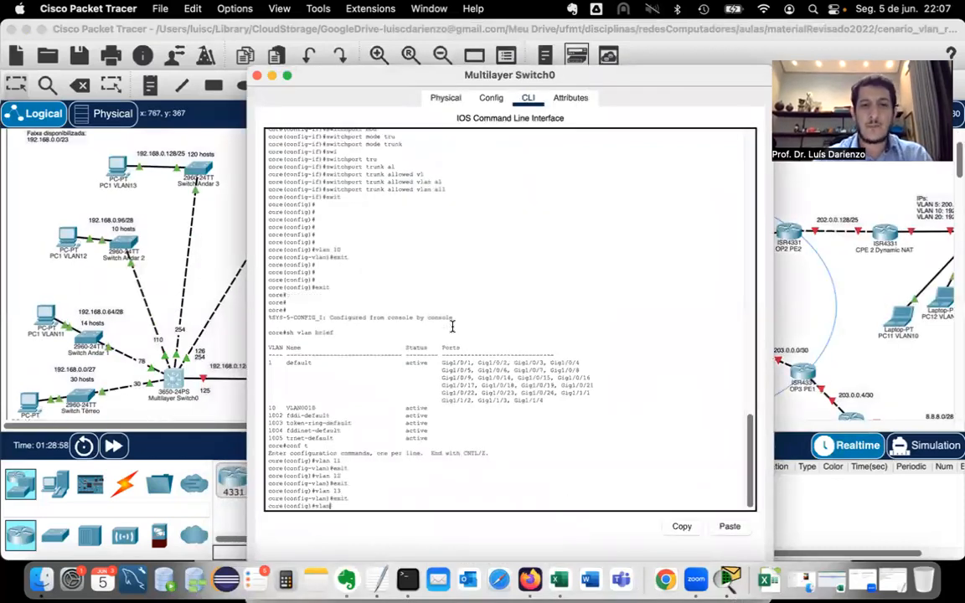
text( 20)
key(Return)
text(exit)
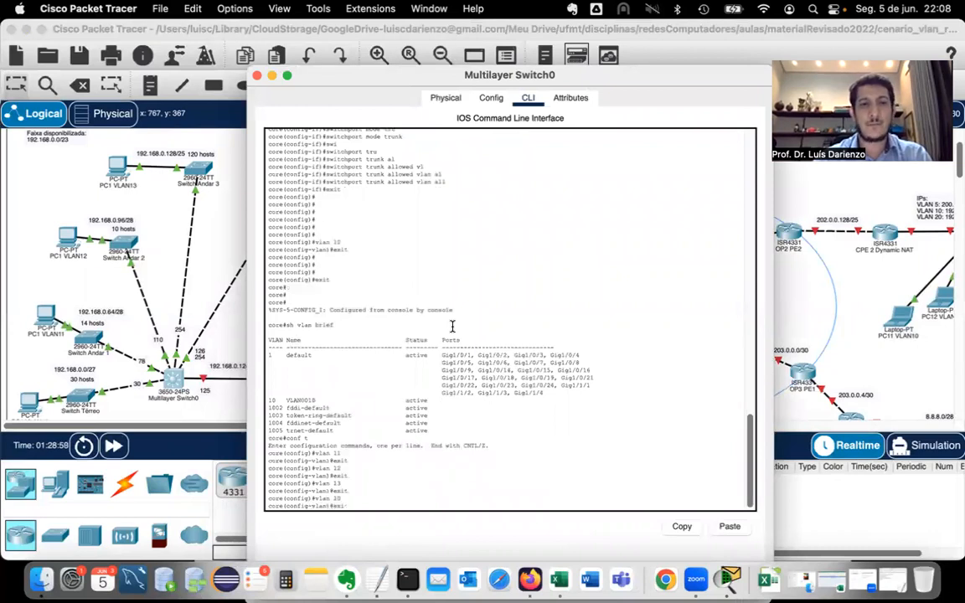
key(Return)
Create VLAN 21 on the core switch and exit its VLAN configuration
text(vlan 21)
key(Return)
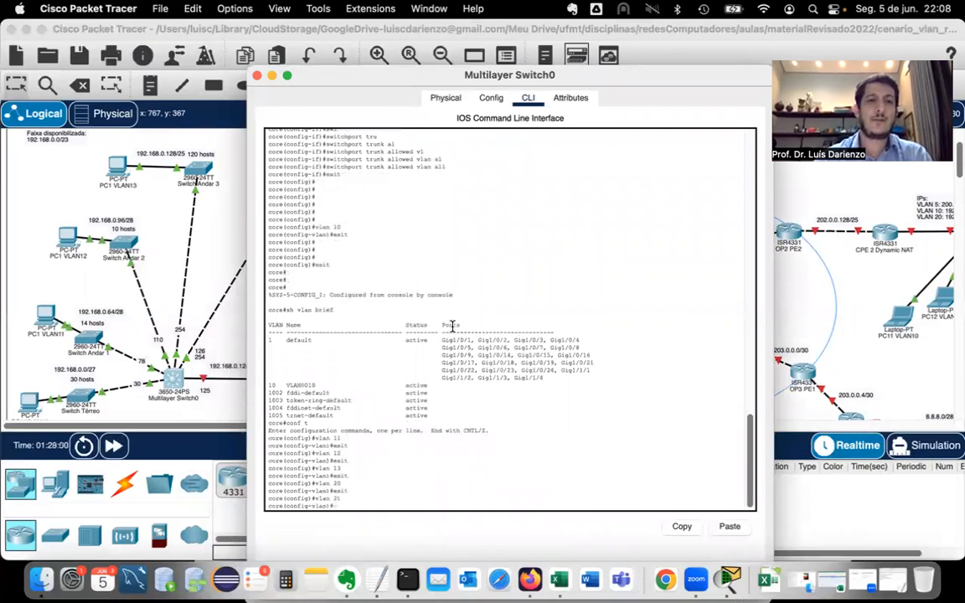
key(Return)
key(Return)
key(Return)
text(exit)
key(Return)
Leave global configuration mode and display the brief VLAN list on the core switch
text(ex)
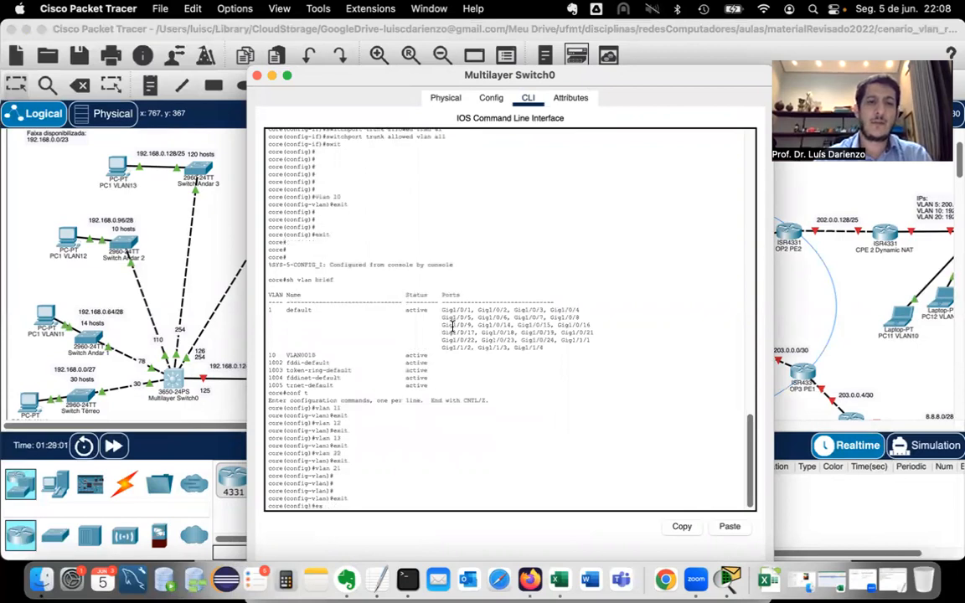
text(it)
key(Return)
key(Return)
key(Return)
text(sh vlan b)
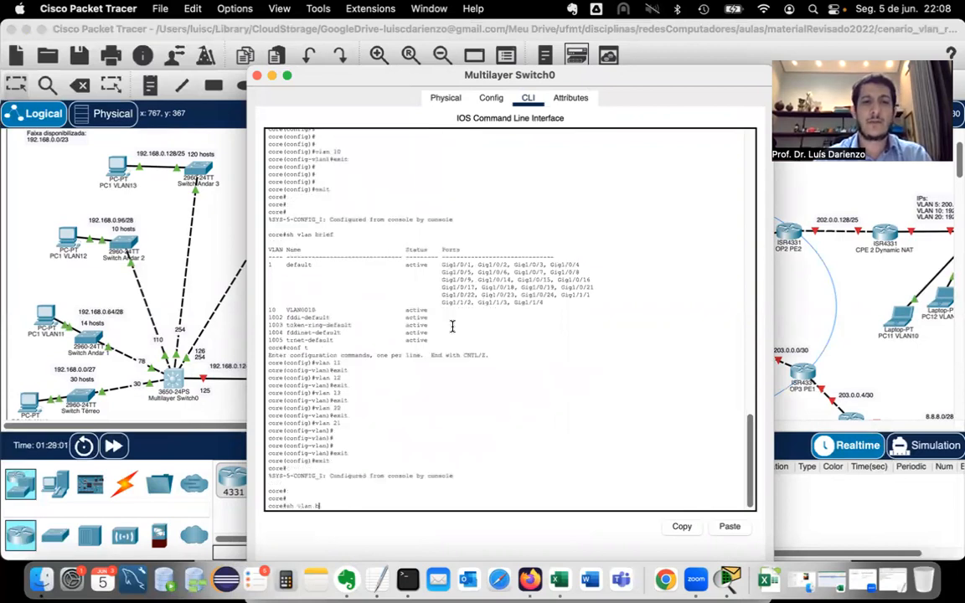
text(rief)
key(Return)
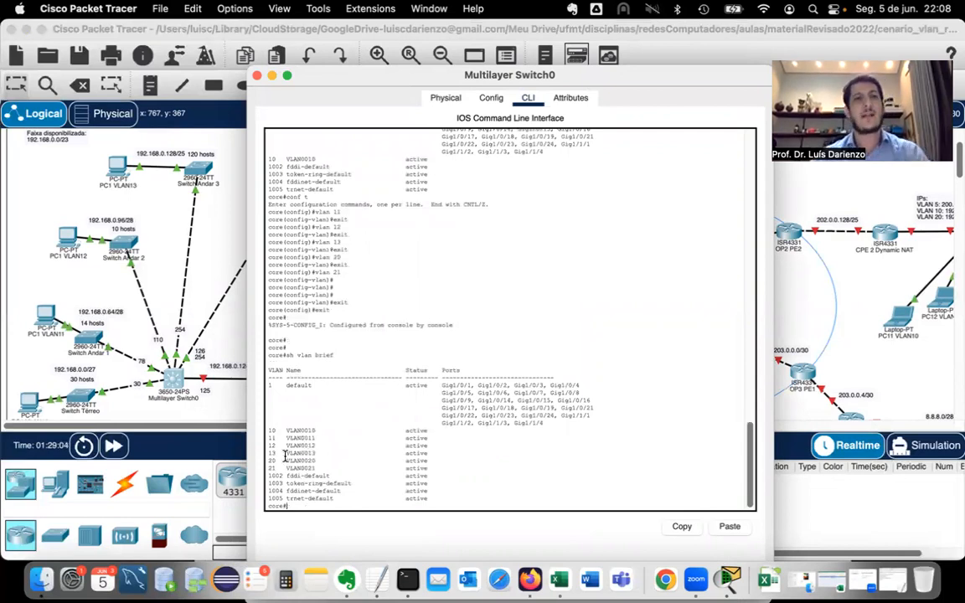
Return to the core switch's console from the topology, enter global configuration mode, and query the accepted argument of the int vlan command
click(246, 232)
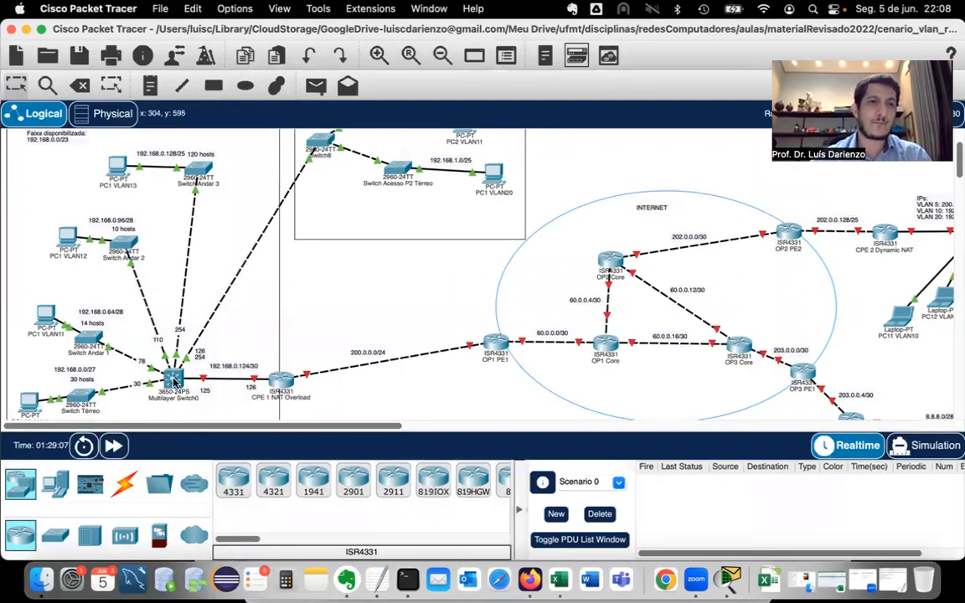
click(174, 381)
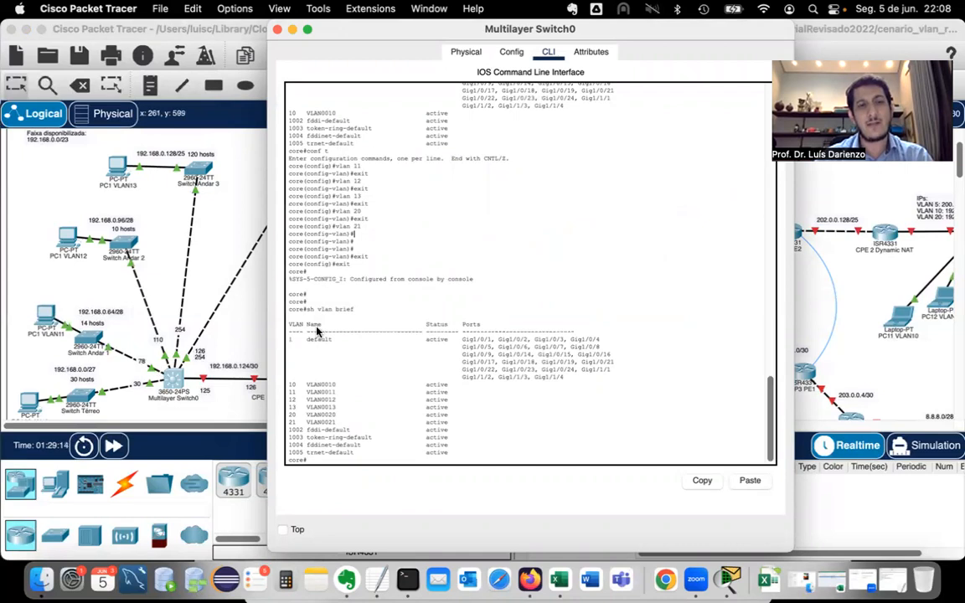
text(conf)
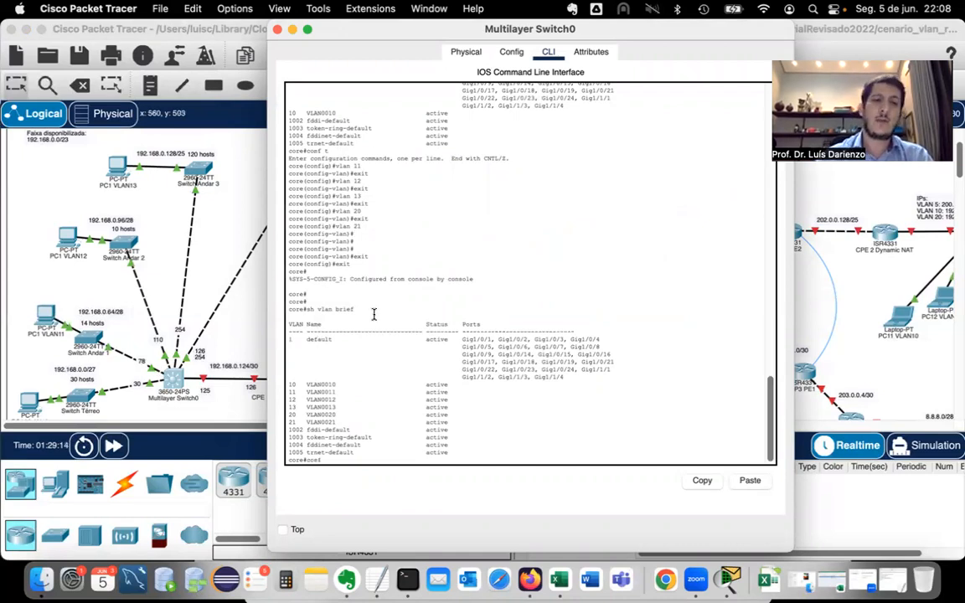
text( t)
key(Return)
text(int)
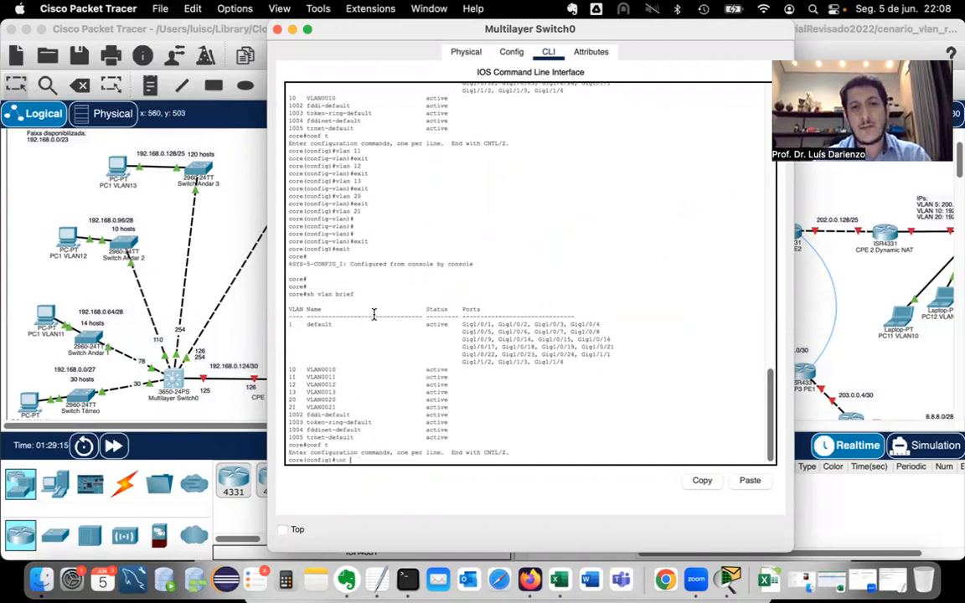
key(Tab)
text(vl)
key(Tab)
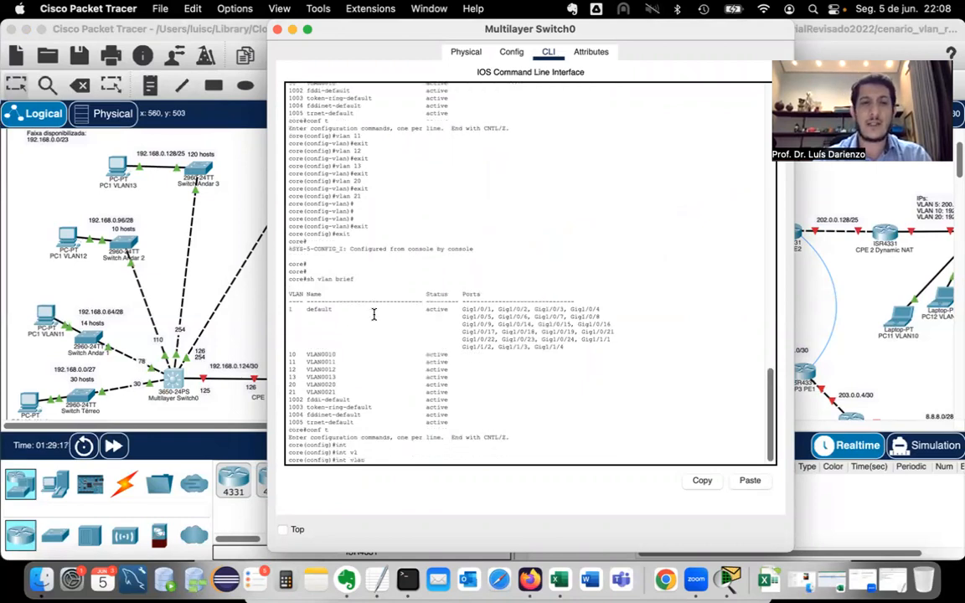
text(?)
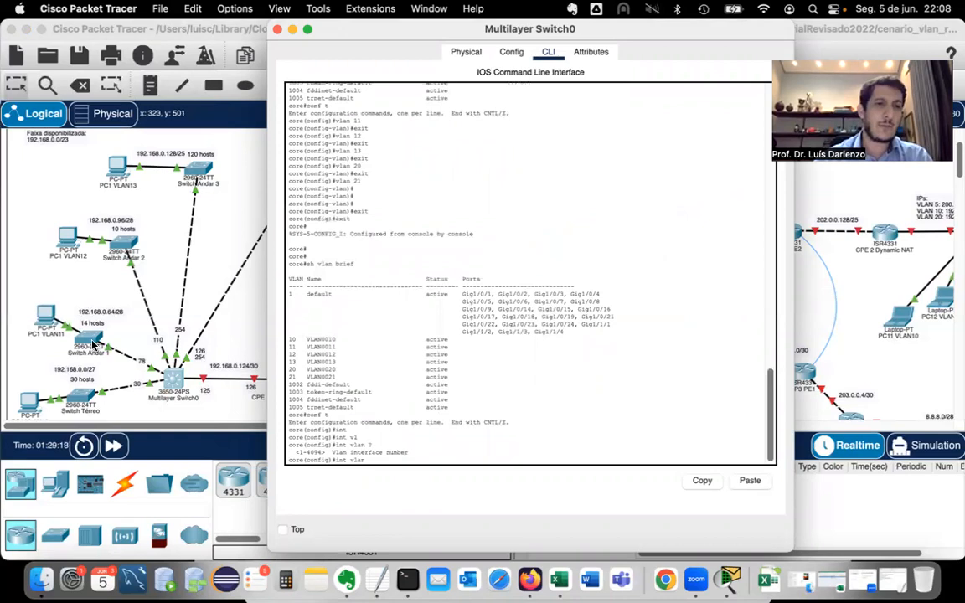
Check the VLAN 10 segment in the topology and enter interface configuration for VLAN 10 on the core switch
click(64, 394)
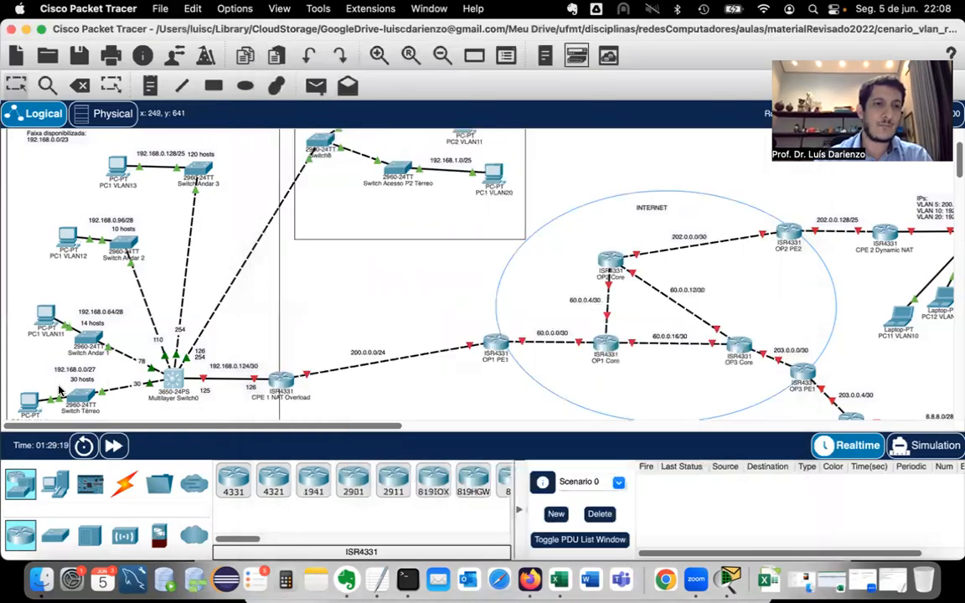
scroll(63, 318, down, 3)
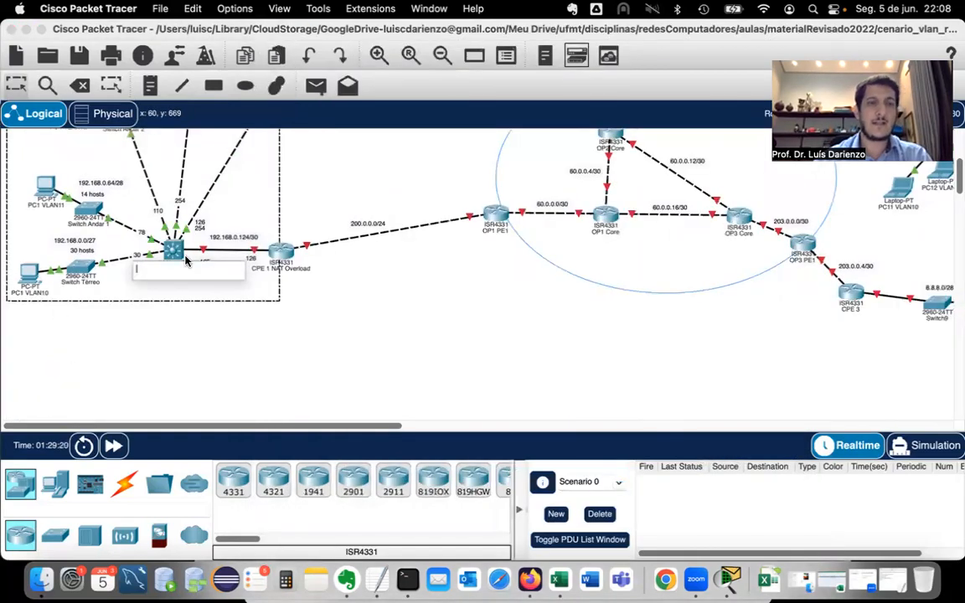
scroll(309, 347, up, 2)
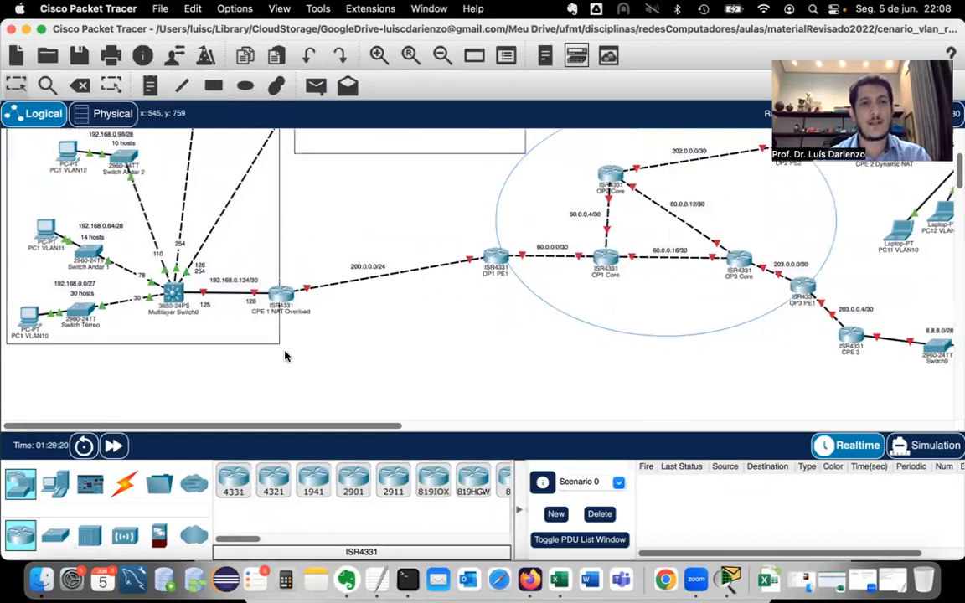
key(super+grave)
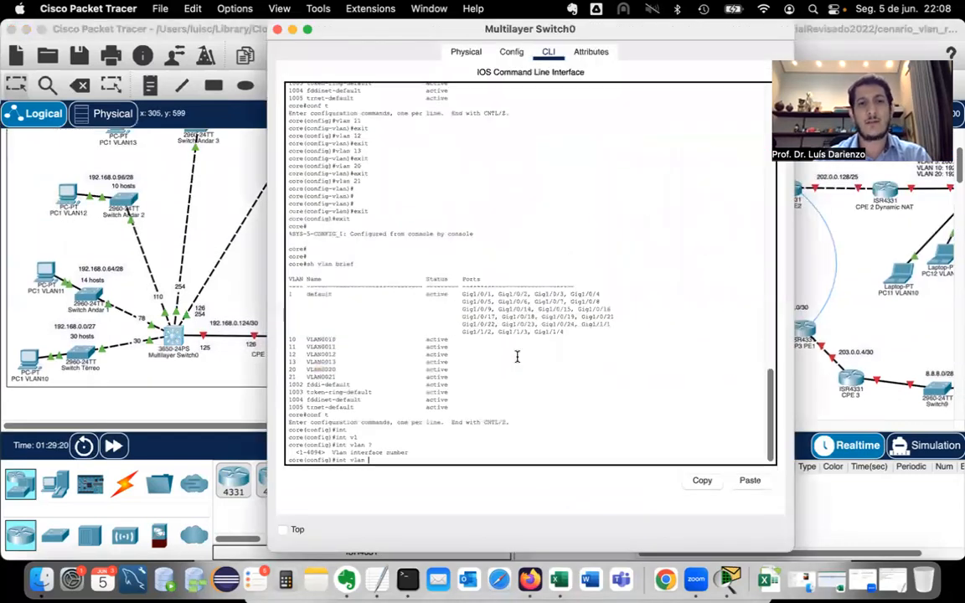
text(10)
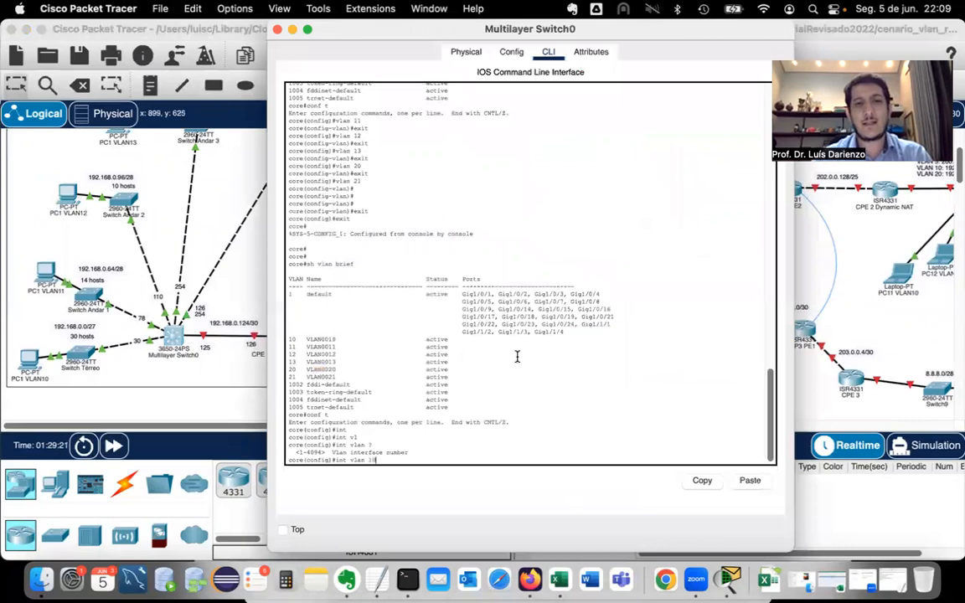
key(Return)
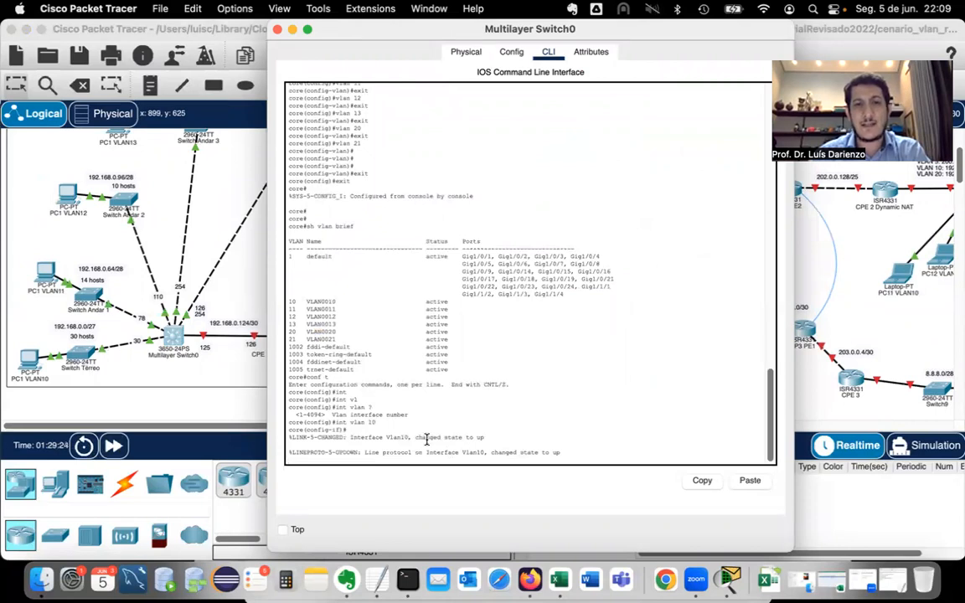
key(Return)
key(Return)
key(Return)
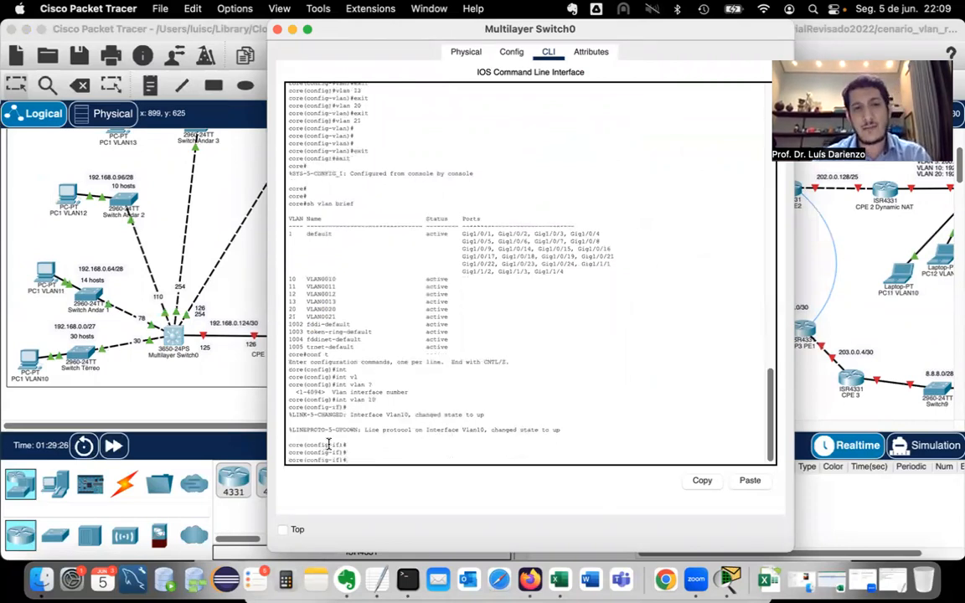
mouse_move(338, 445)
mouse_down()
mouse_move(349, 452)
mouse_move(342, 445)
mouse_up()
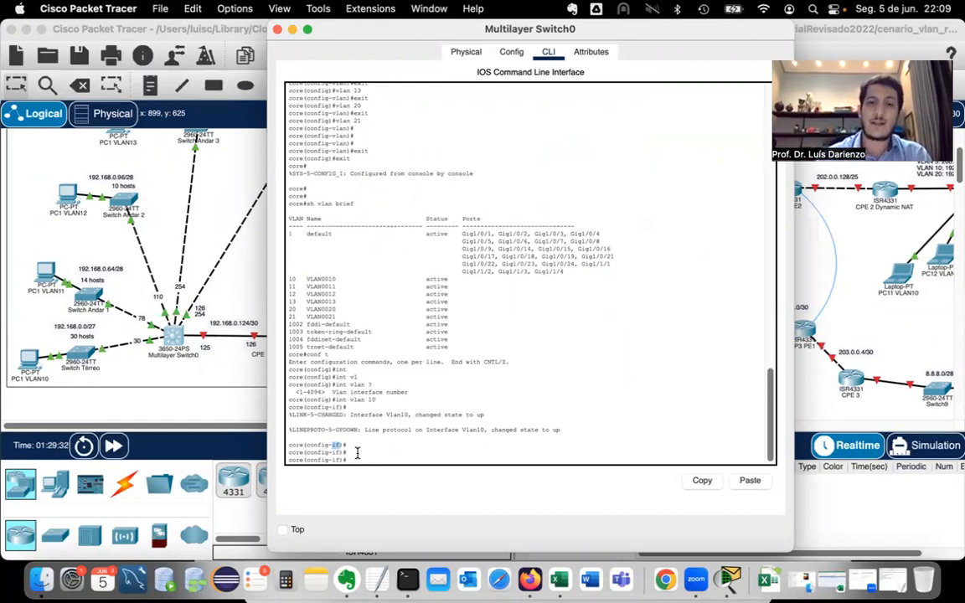
Assign the VLAN 10 interface the IP address 192.168.0.30 with subnet mask 255.255.255.224
text(ip)
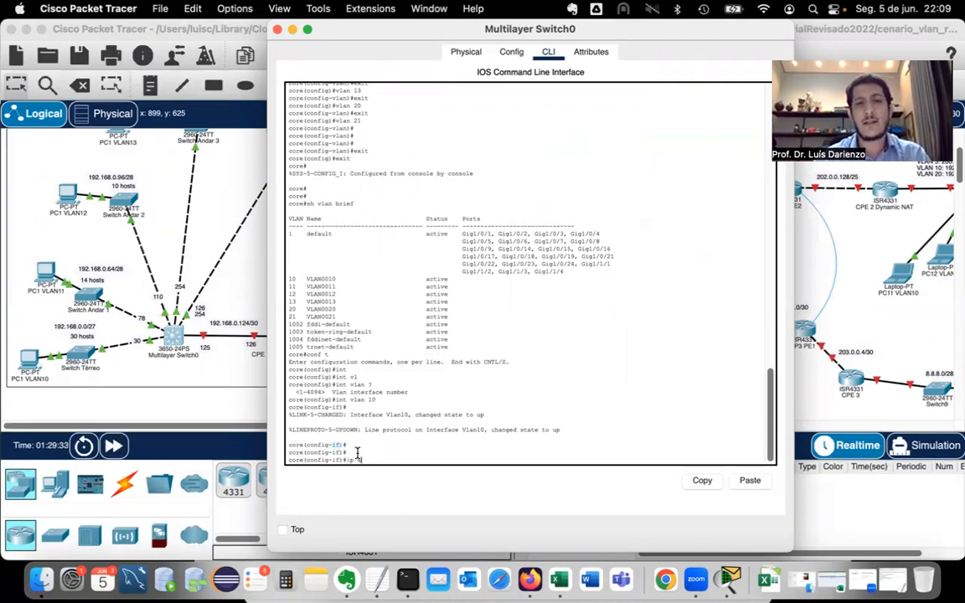
text( add)
key(Tab)
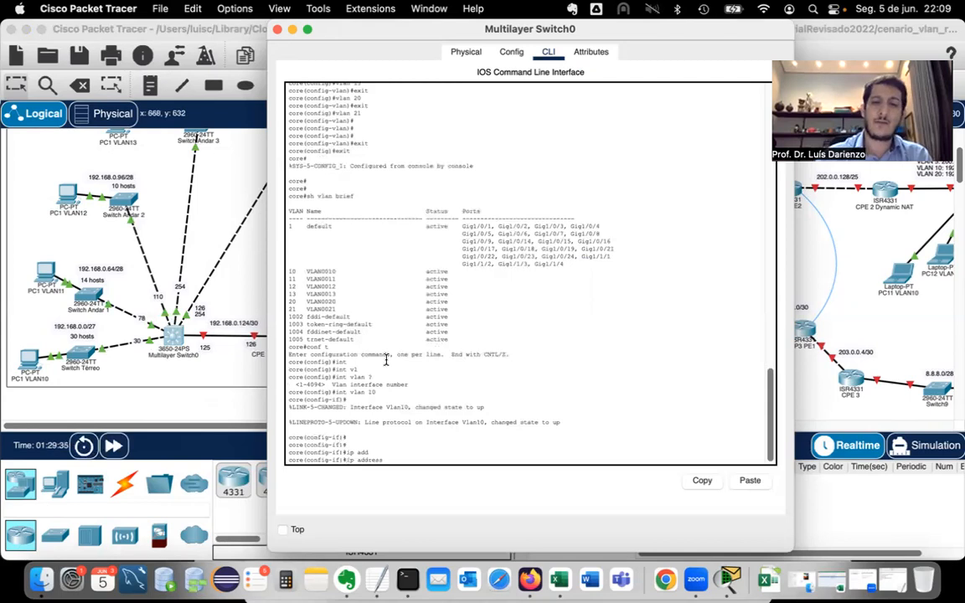
text(192.168.)
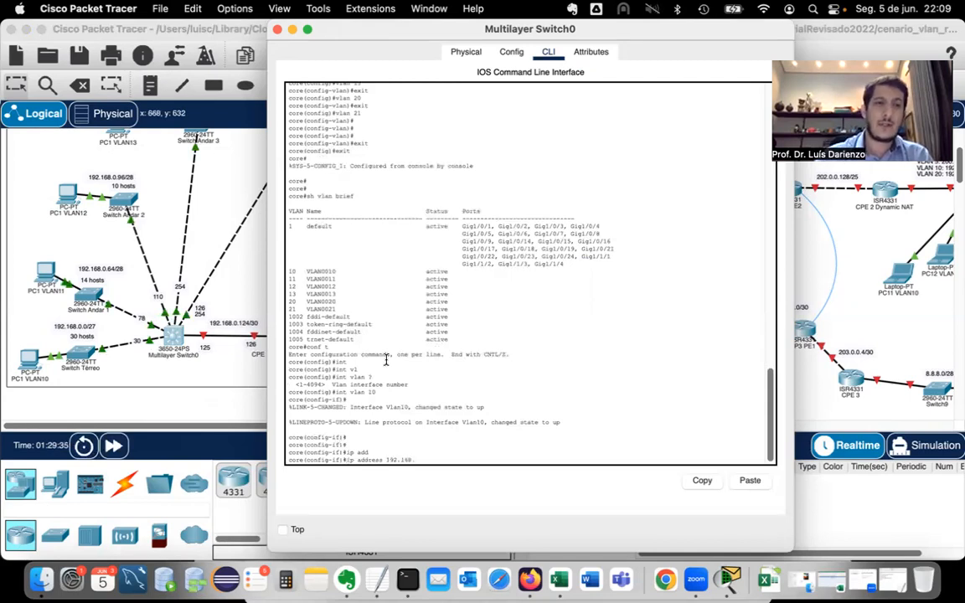
text(0.30)
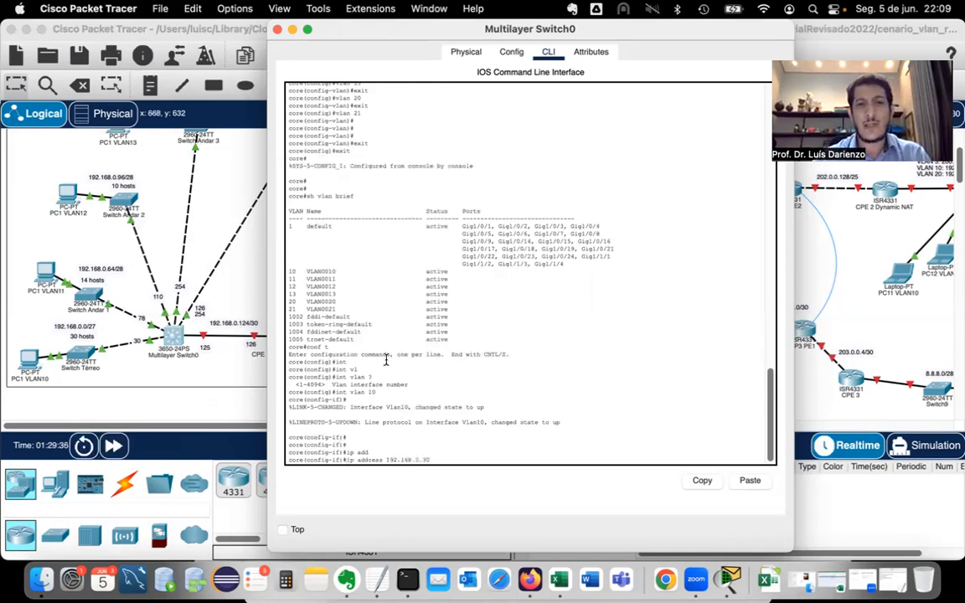
text( 255.255.)
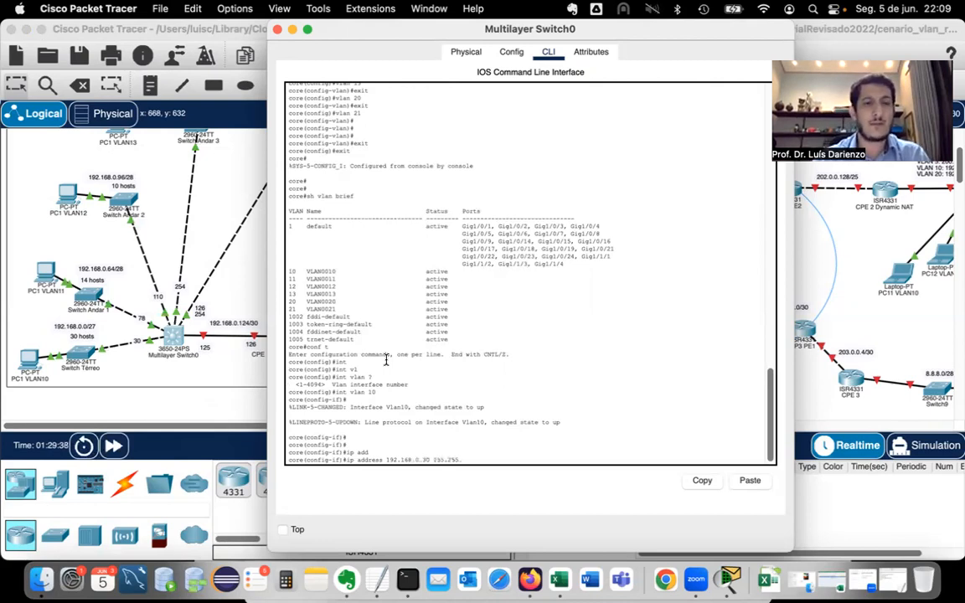
text(255.)
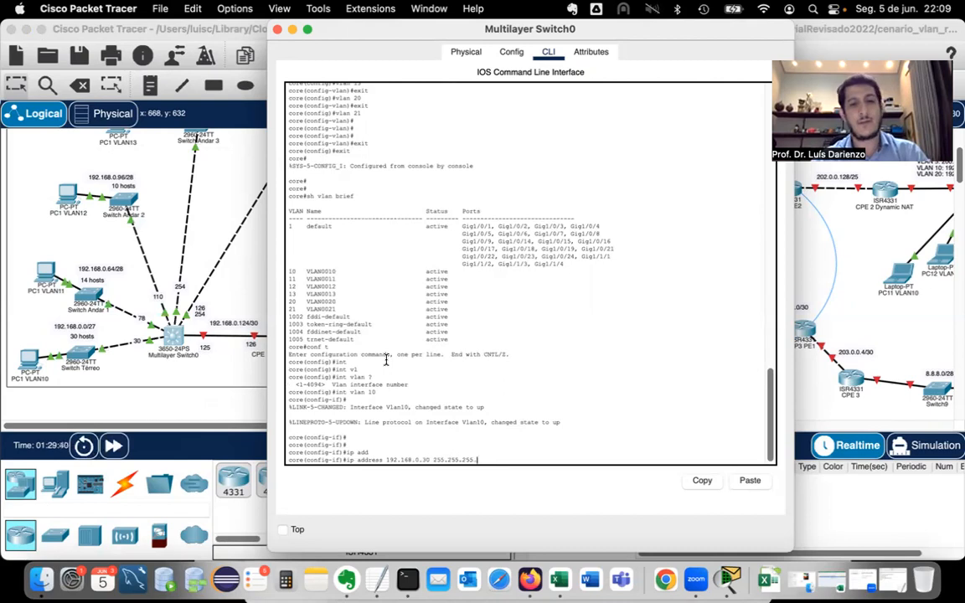
text(224)
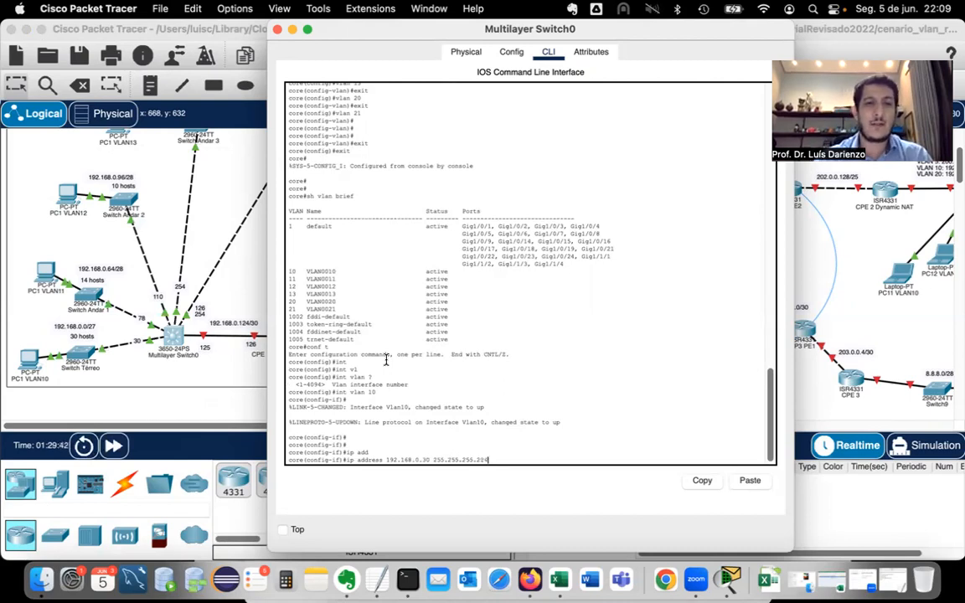
key(Return)
Enable the VLAN 10 interface with no shutdown and exit back to privileged mode
text(no shut)
key(Tab)
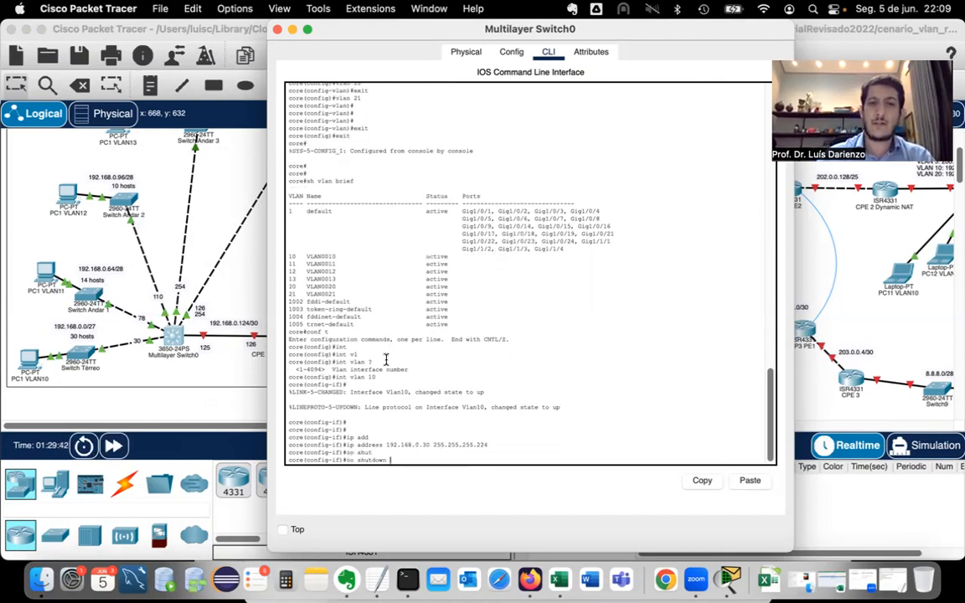
key(Return)
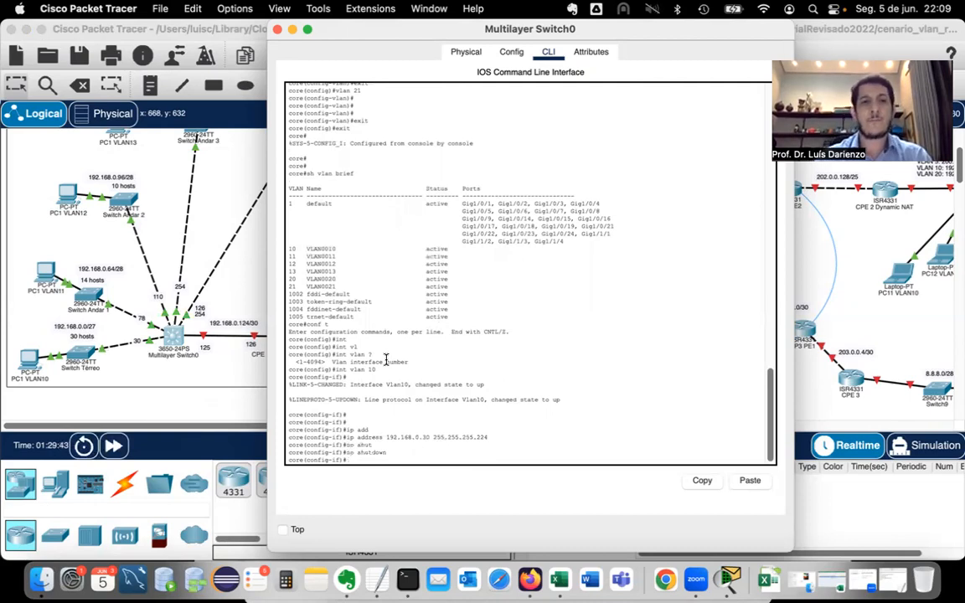
text(exit)
key(Return)
key(Return)
key(Return)
text(exit)
key(Return)
key(Return)
key(Return)
key(Return)
key(Return)
key(Return)
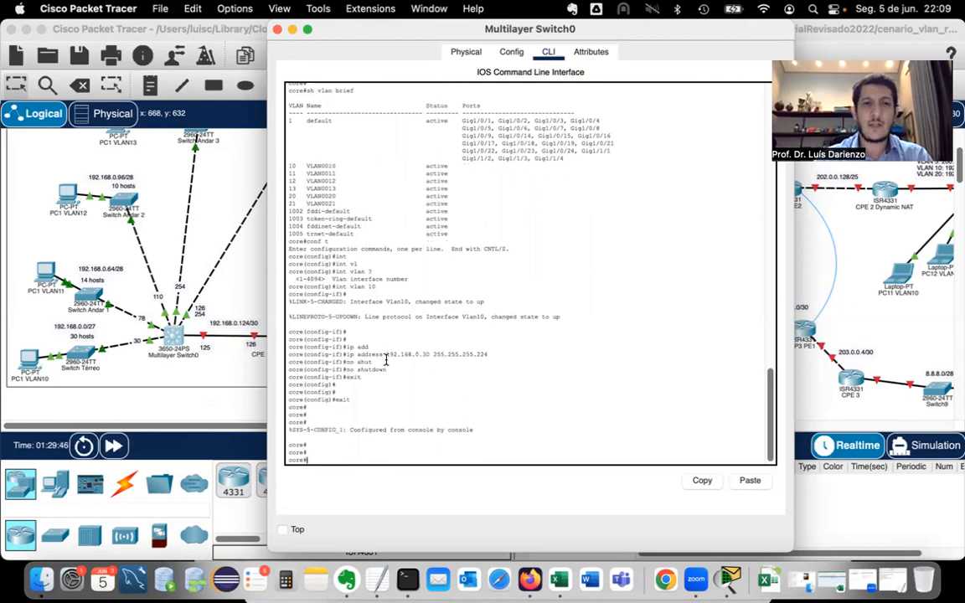
Display the full brief IP interface summary and examine the entries for the physical ports, Vlan1 and Vlan10
text(sh ip int)
key(Tab)
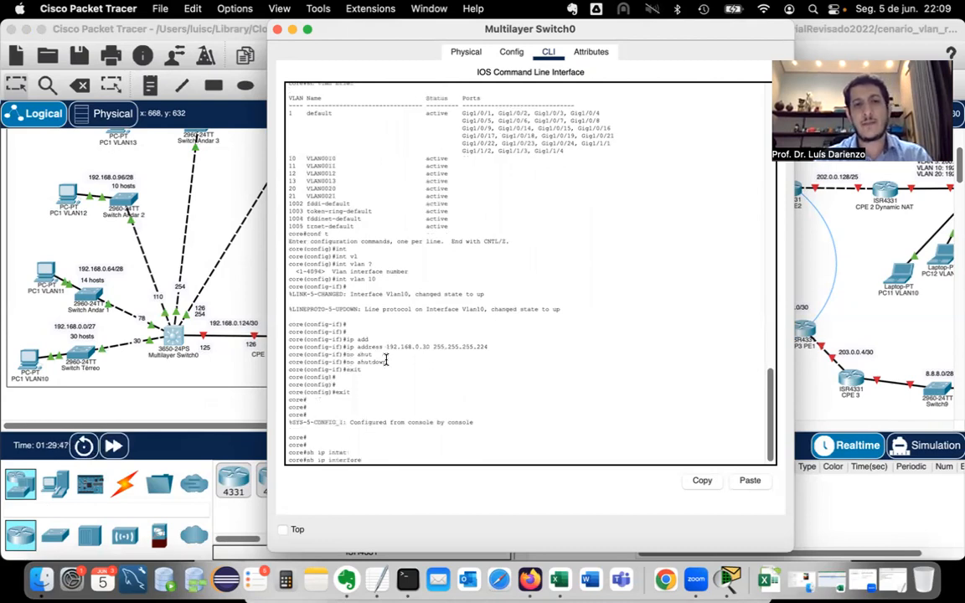
text(bri)
key(Tab)
key(Return)
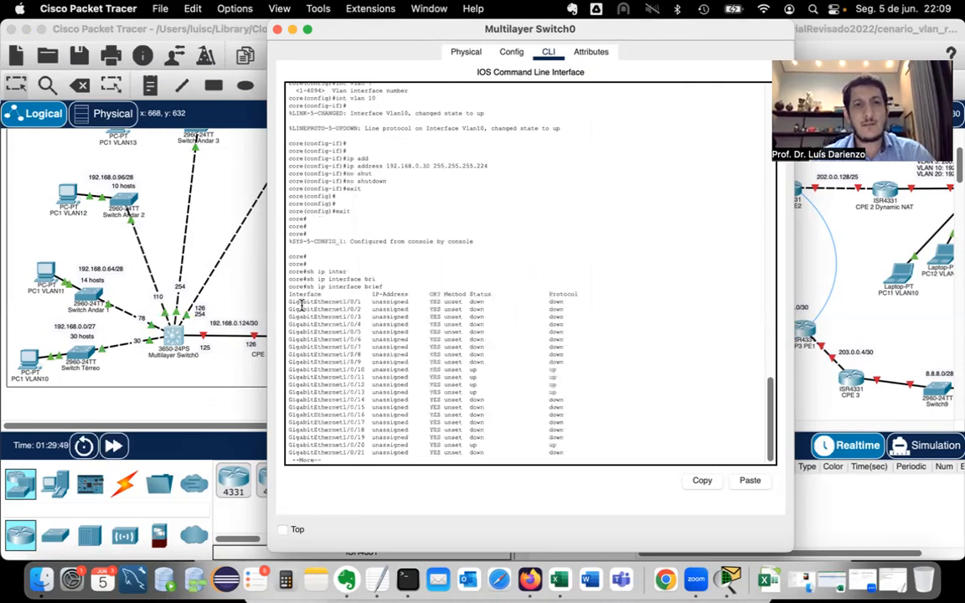
drag(289, 303, 347, 436)
key(space)
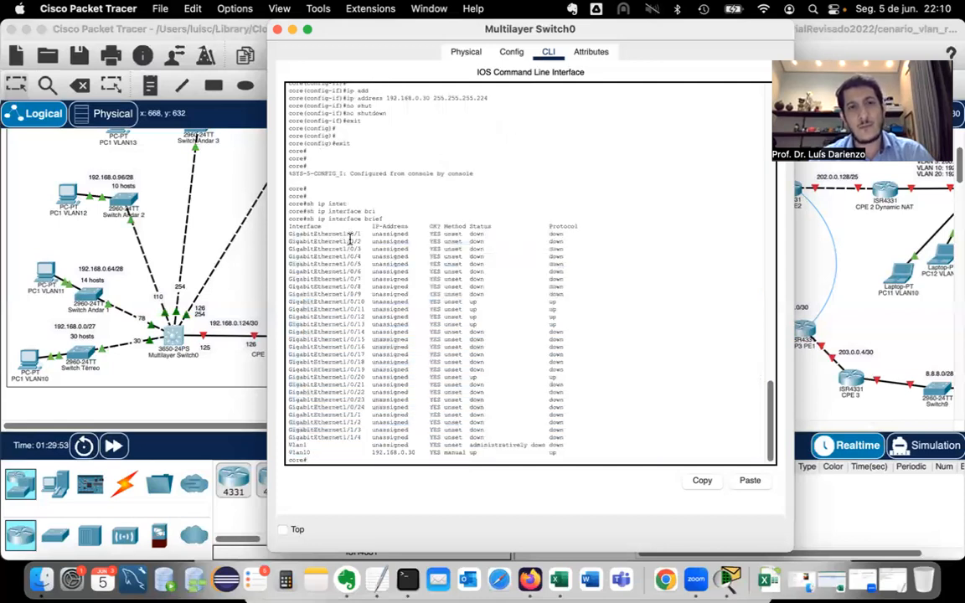
drag(348, 408, 358, 408)
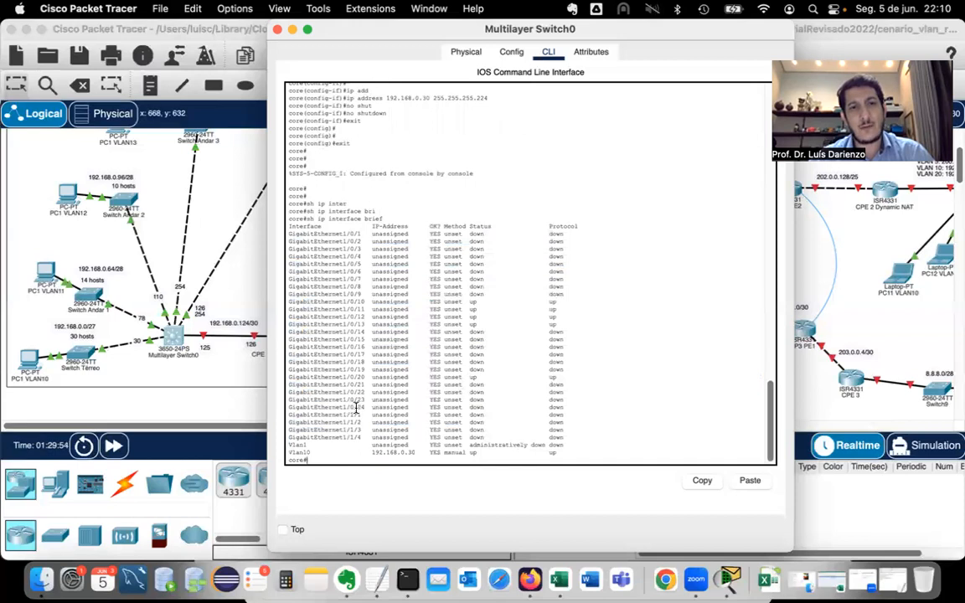
click(303, 447)
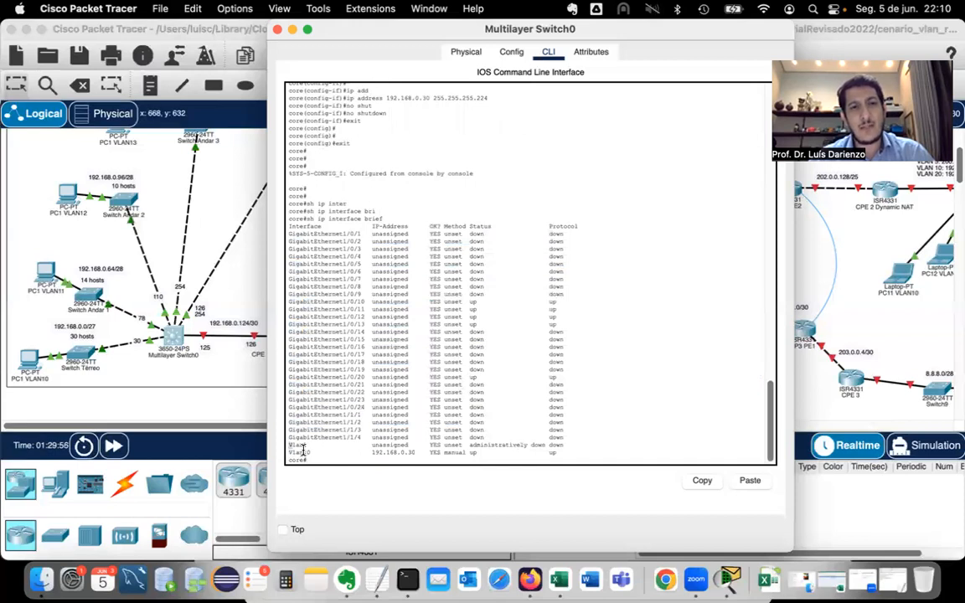
double_click(302, 450)
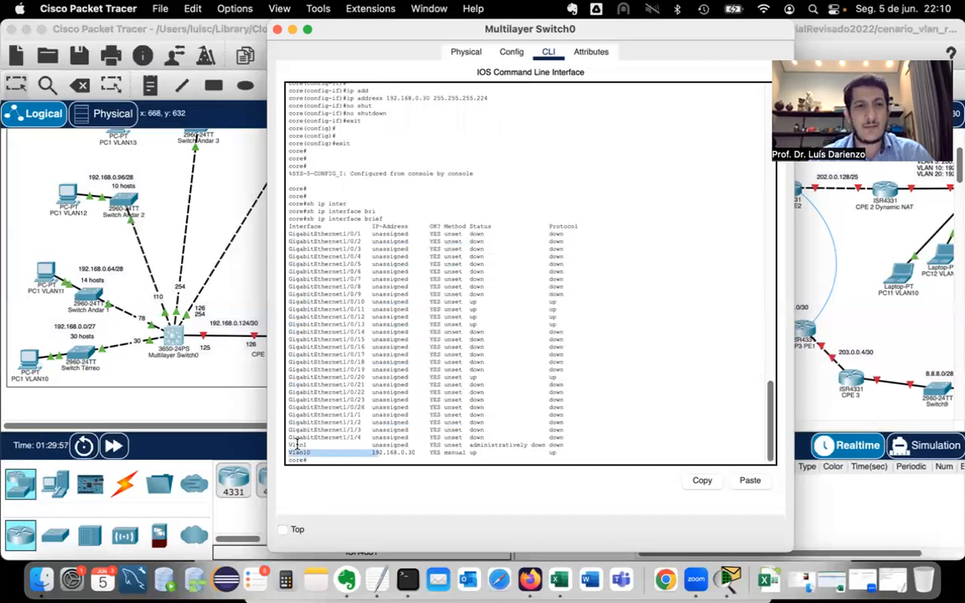
double_click(298, 444)
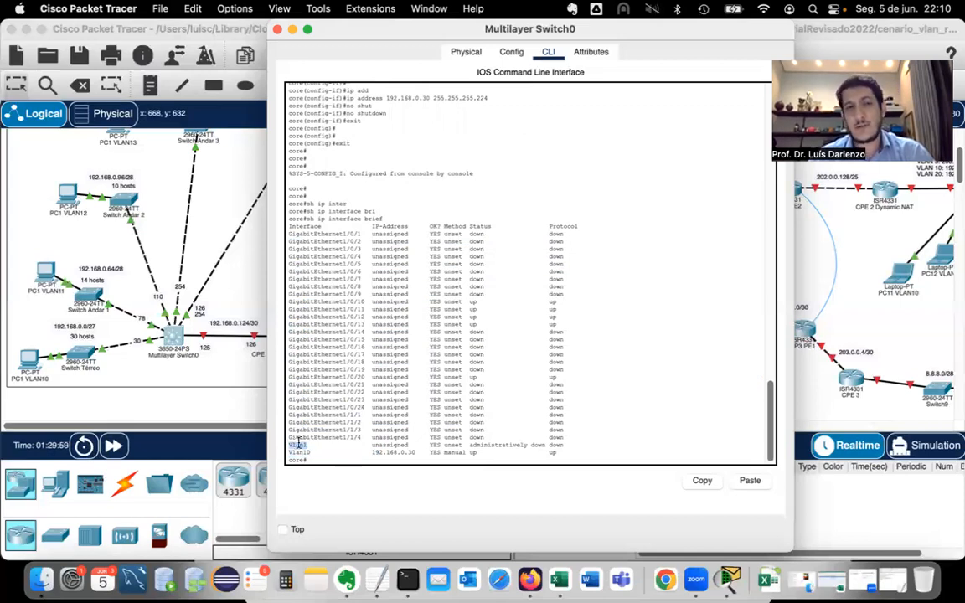
Check the address, method and status columns of the Vlan10 entry in the brief interface summary
drag(291, 453, 474, 452)
double_click(471, 452)
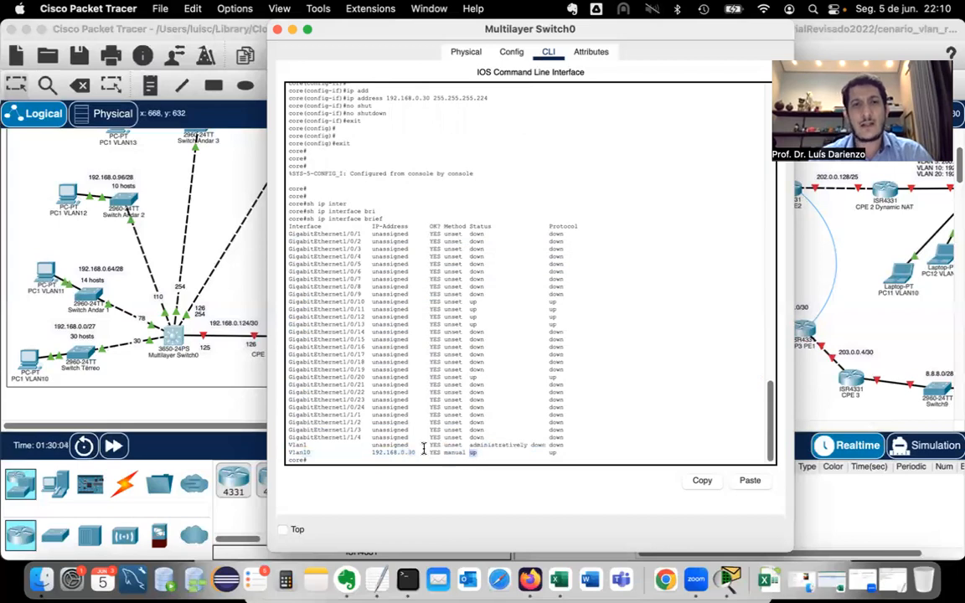
double_click(434, 452)
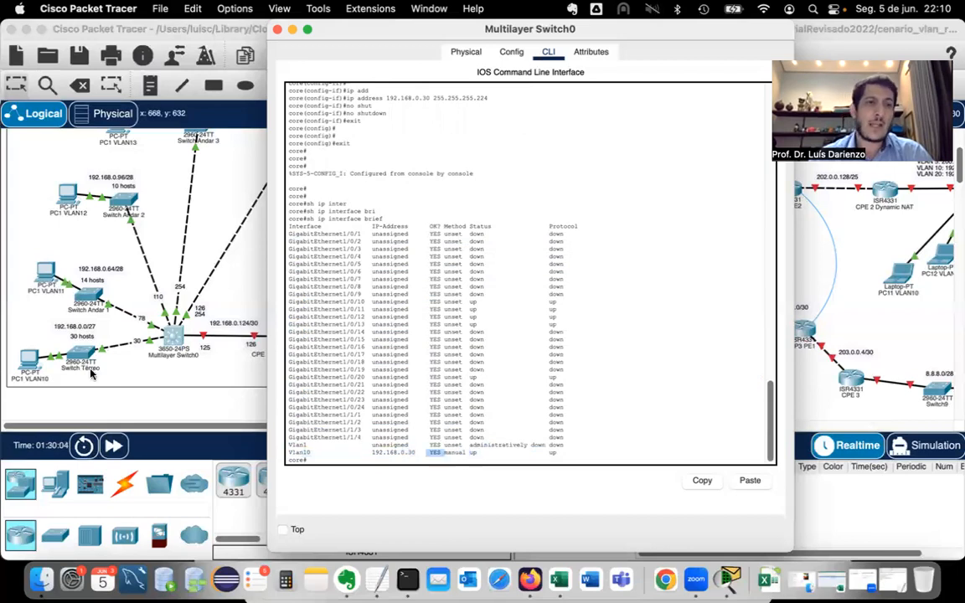
Ping the VLAN 10 gateway 192.168.0.30 from the command prompt of PC1 VLAN10
click(32, 360)
click(32, 360)
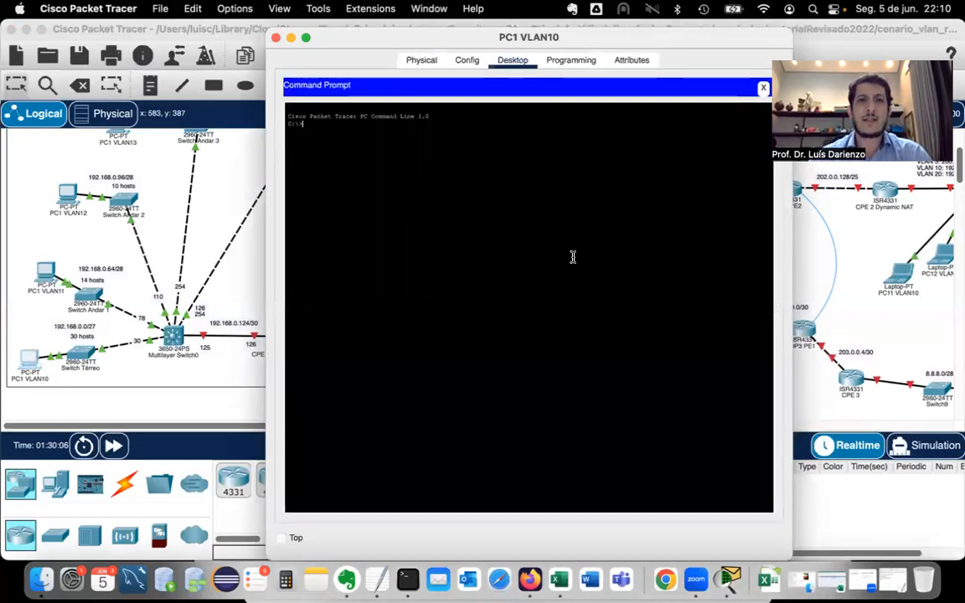
text(ping)
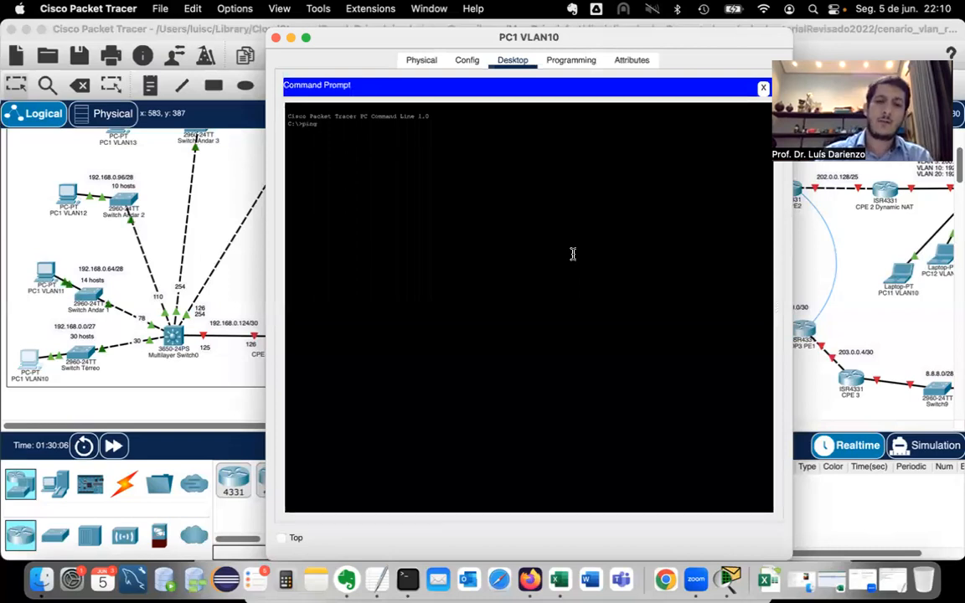
text( 192.168.)
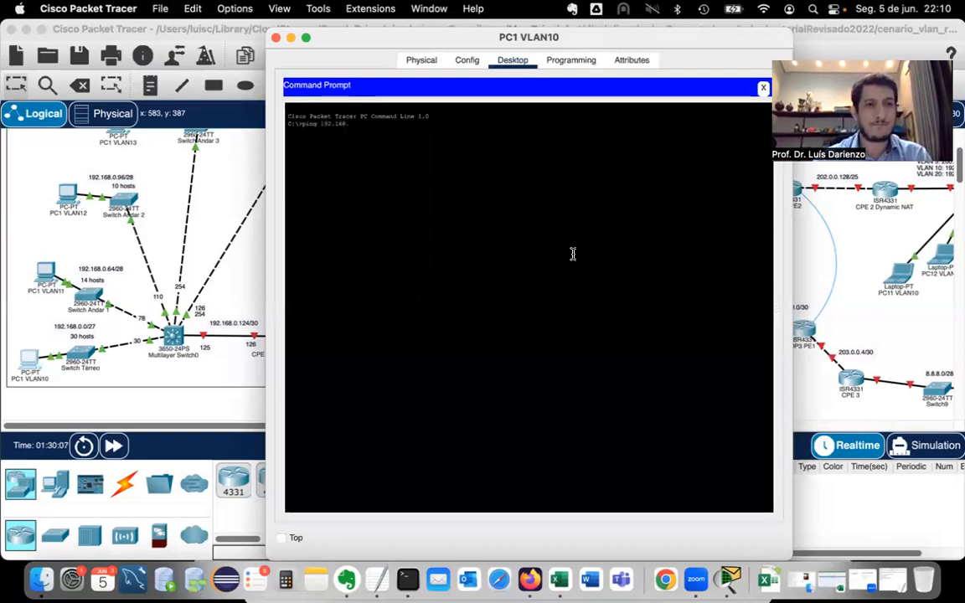
text(0.30)
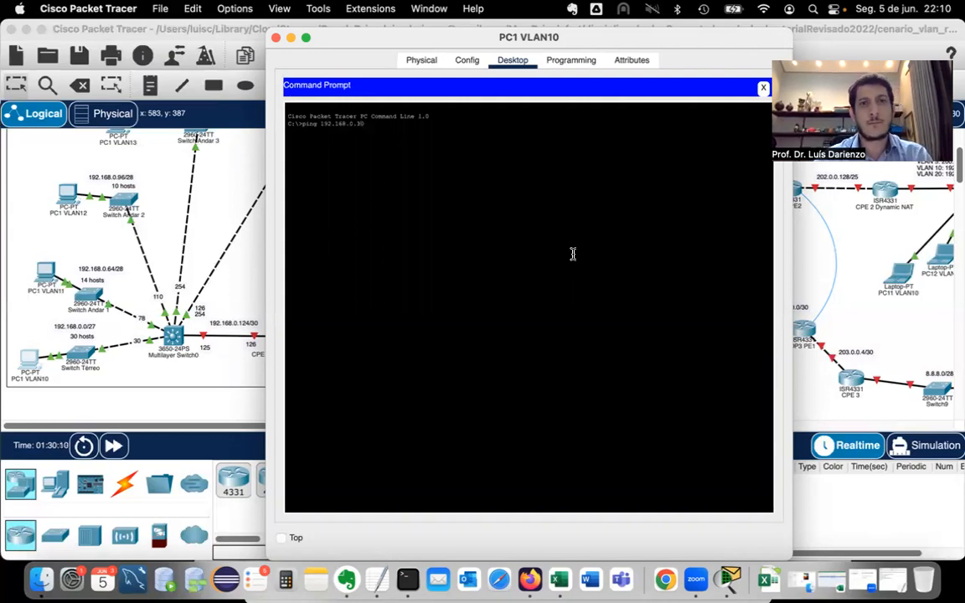
key(Return)
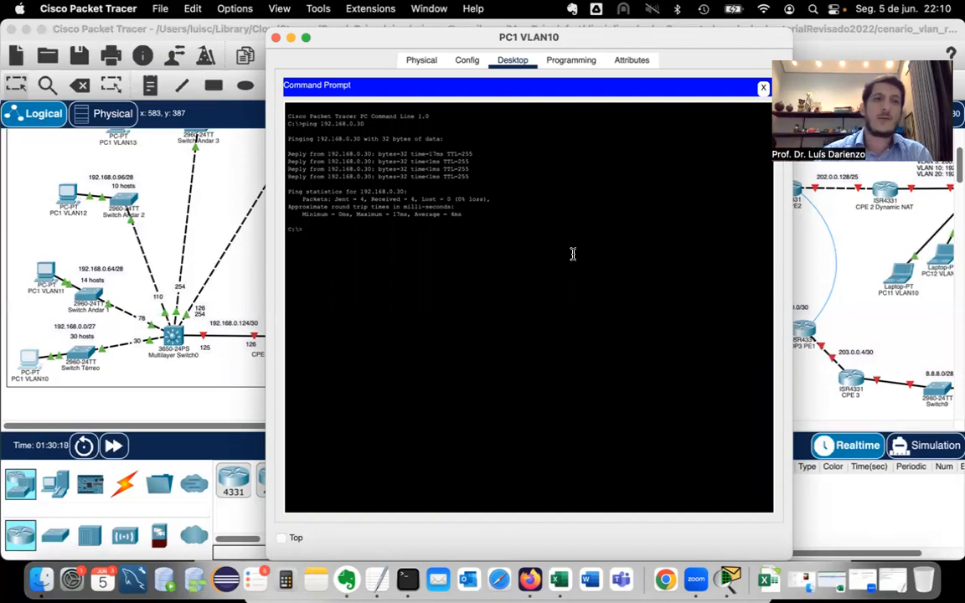
Return to the core switch's command line and enter interface configuration for VLAN 11 from global configuration mode
click(154, 312)
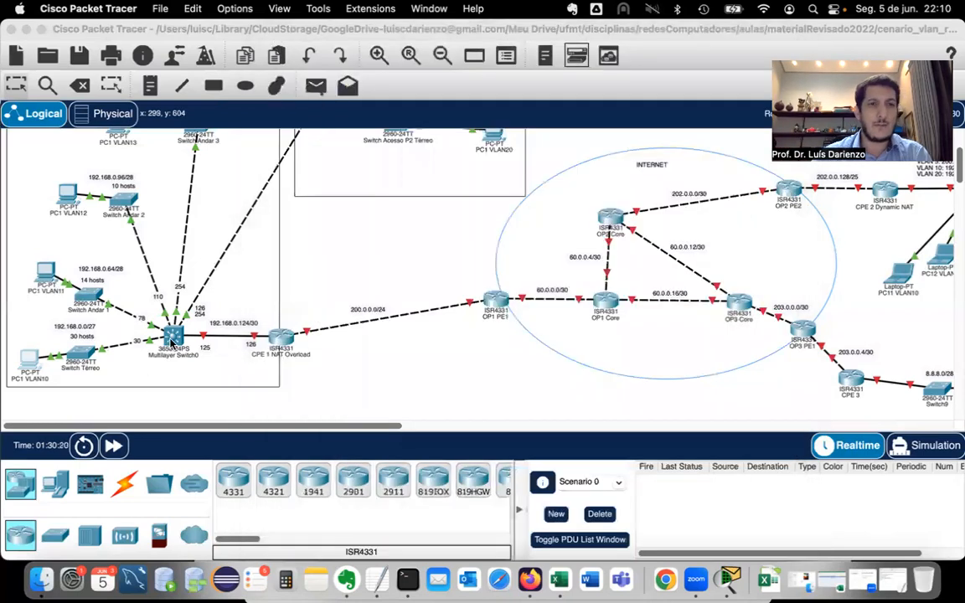
click(178, 337)
click(461, 335)
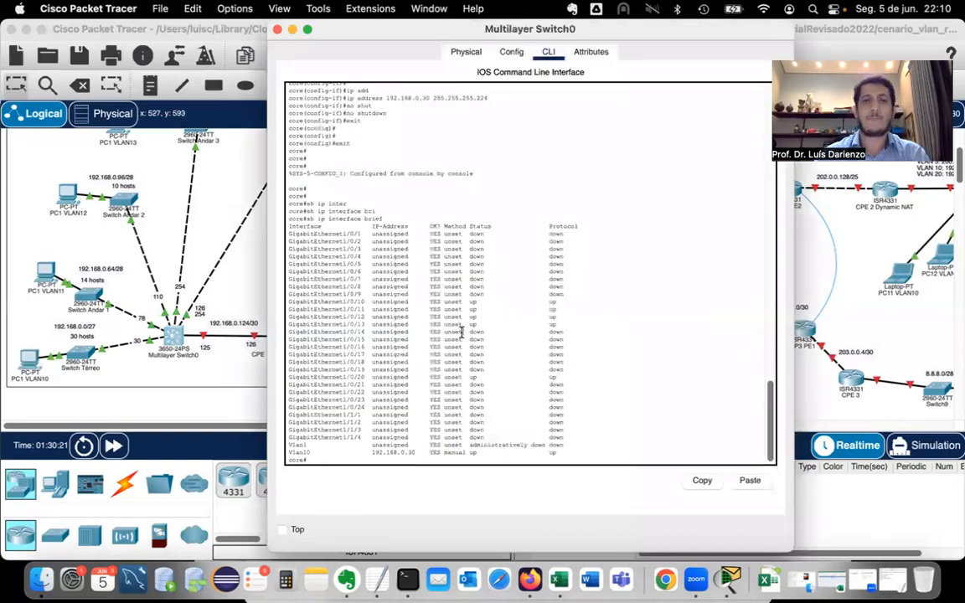
key(Return)
key(Return)
key(Return)
key(Return)
text(conf t)
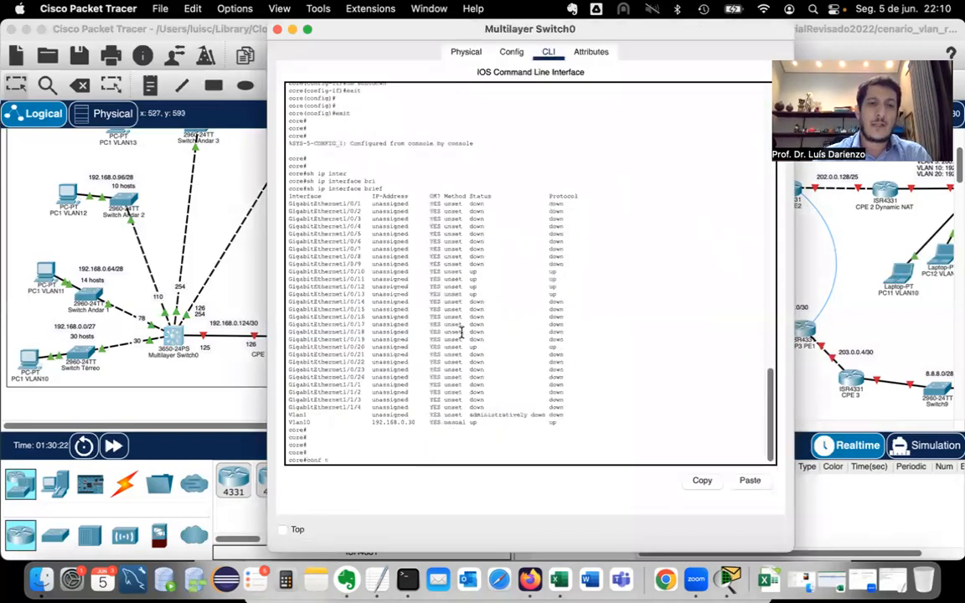
key(Return)
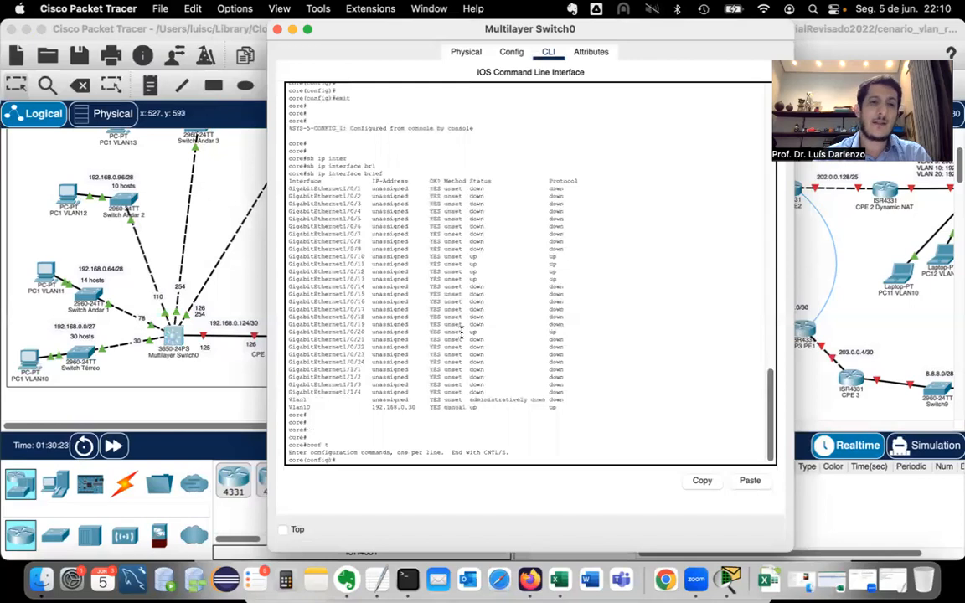
text(int vlan)
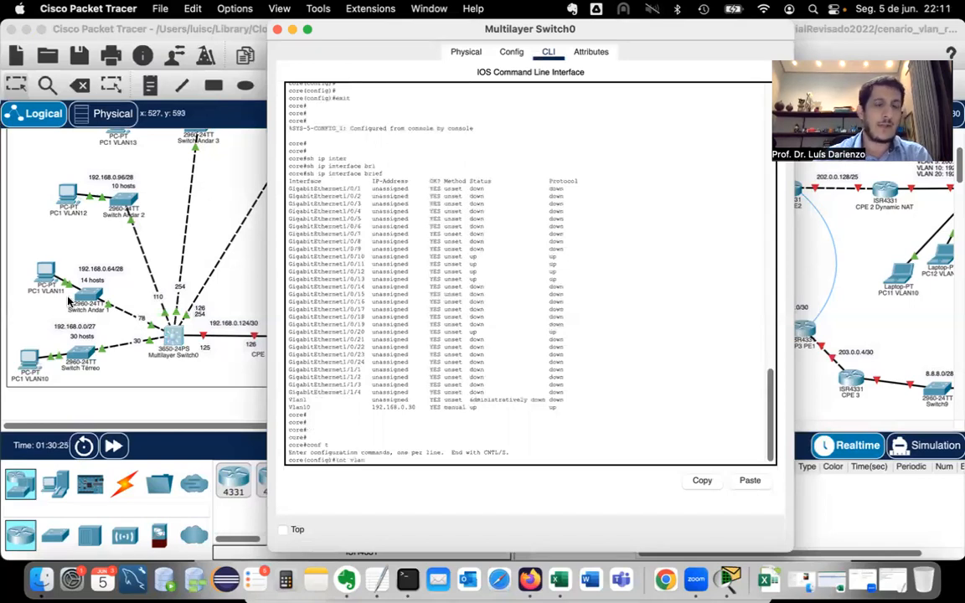
text( 11)
key(Return)
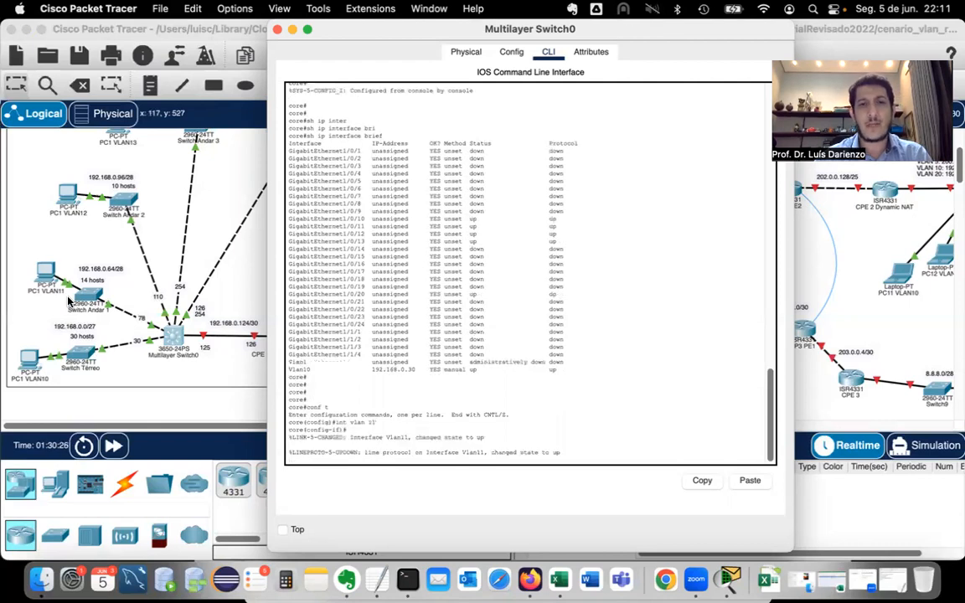
Assign the VLAN 11 interface the IP address 192.168.0.78 with subnet mask 255.255.255.240 and exit to global configuration
key(Return)
text(ip add)
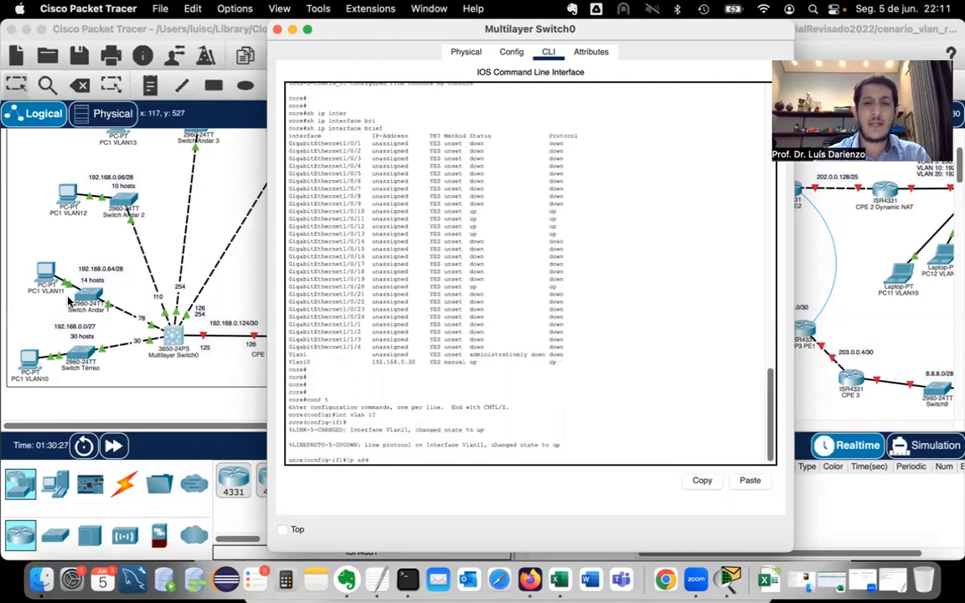
text( 192.168.)
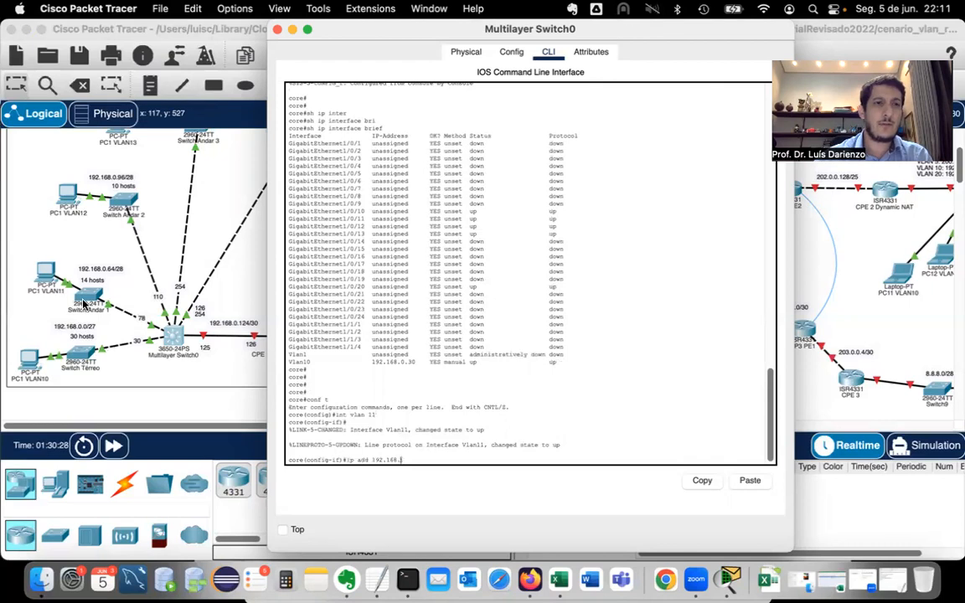
text(0.)
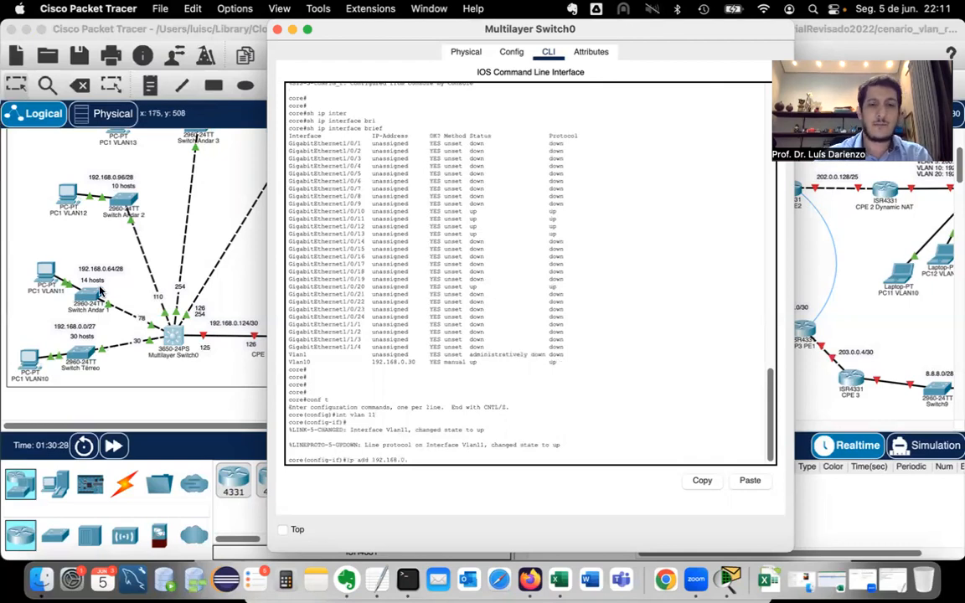
text(6)
text(5 25)
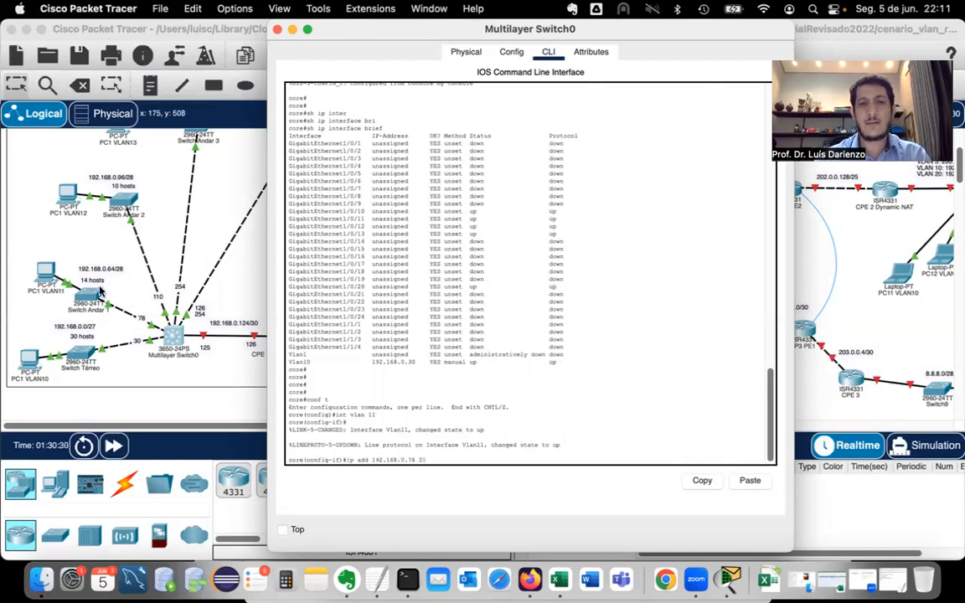
text(5.255.255.)
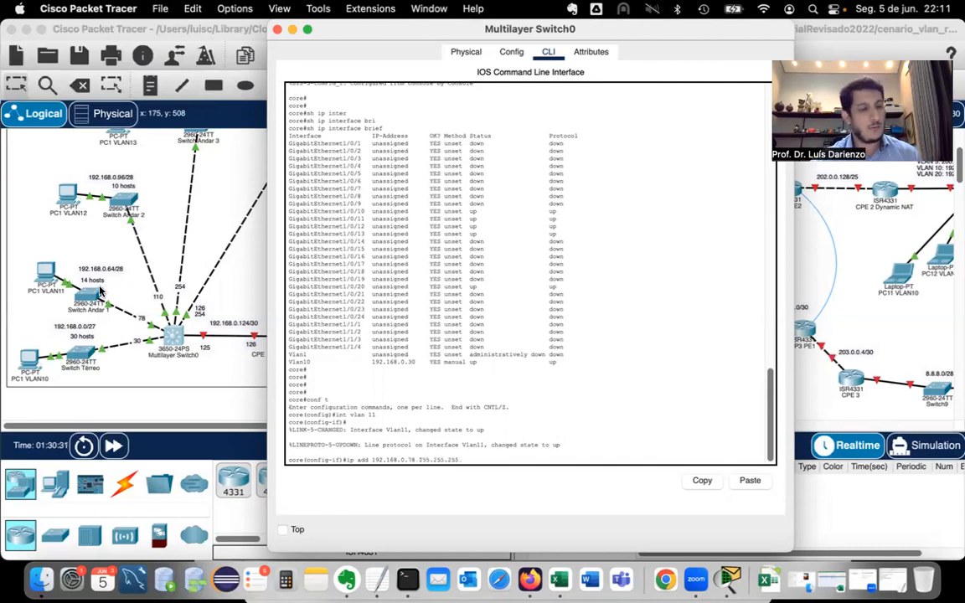
text(25)
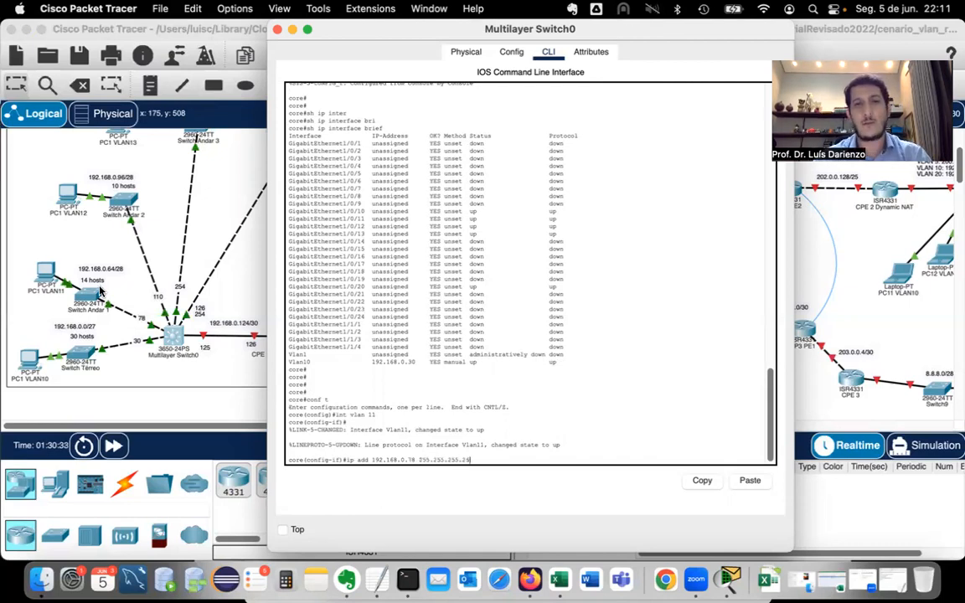
key(BackSpace)
text(40)
key(Return)
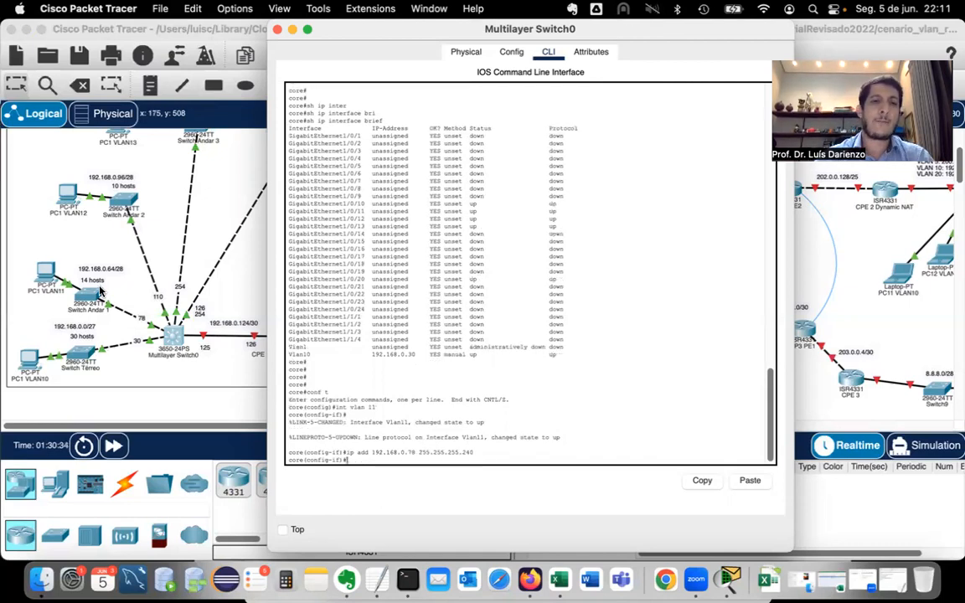
text(exit)
key(Return)
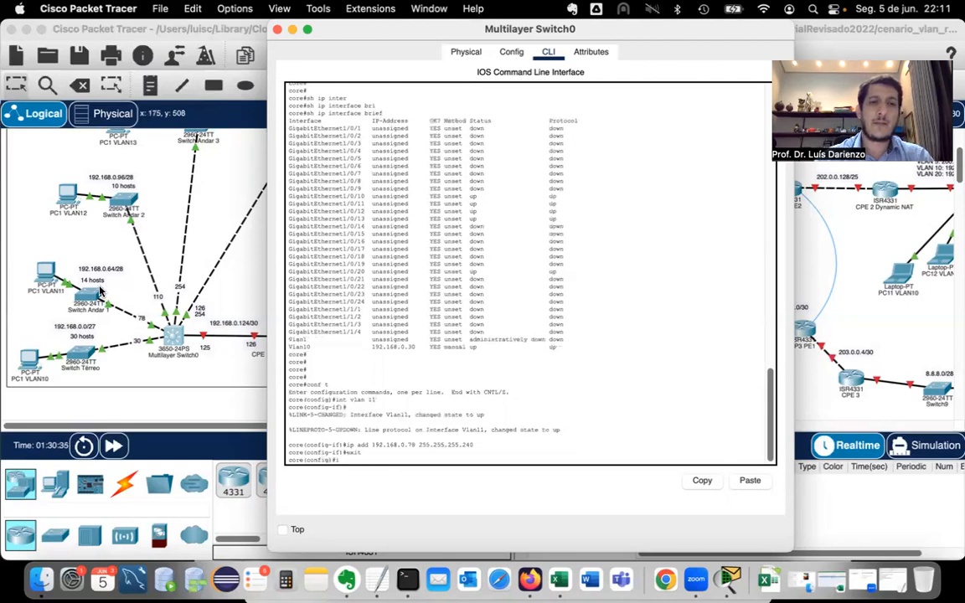
Enter interface configuration for VLAN 12 on the core switch
text(int vlan)
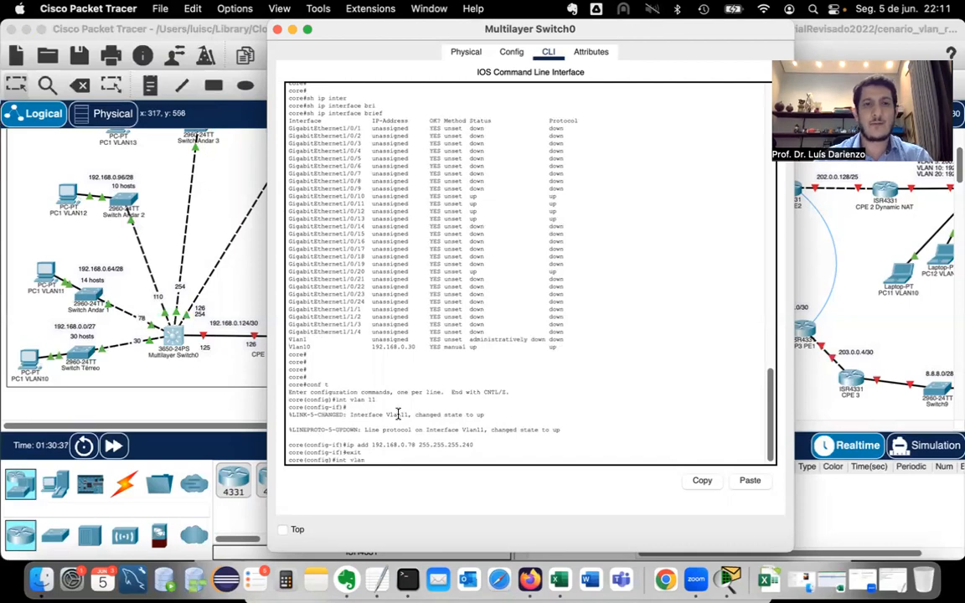
text( 11)
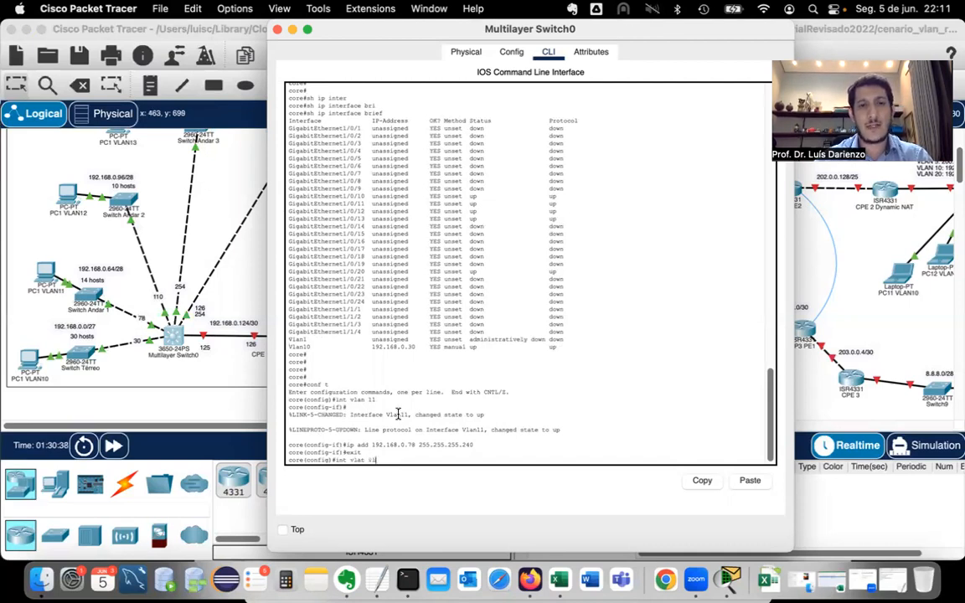
key(Return)
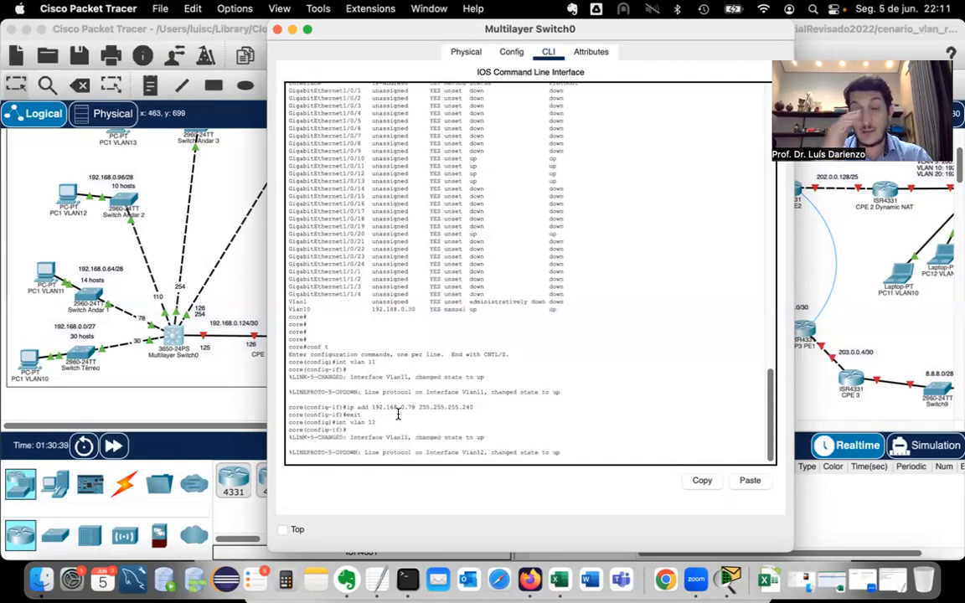
key(Return)
Assign the VLAN 12 interface the IP address 192.168.0.110 with subnet mask 255.255.255.240 and exit to global configuration
text(ip ad)
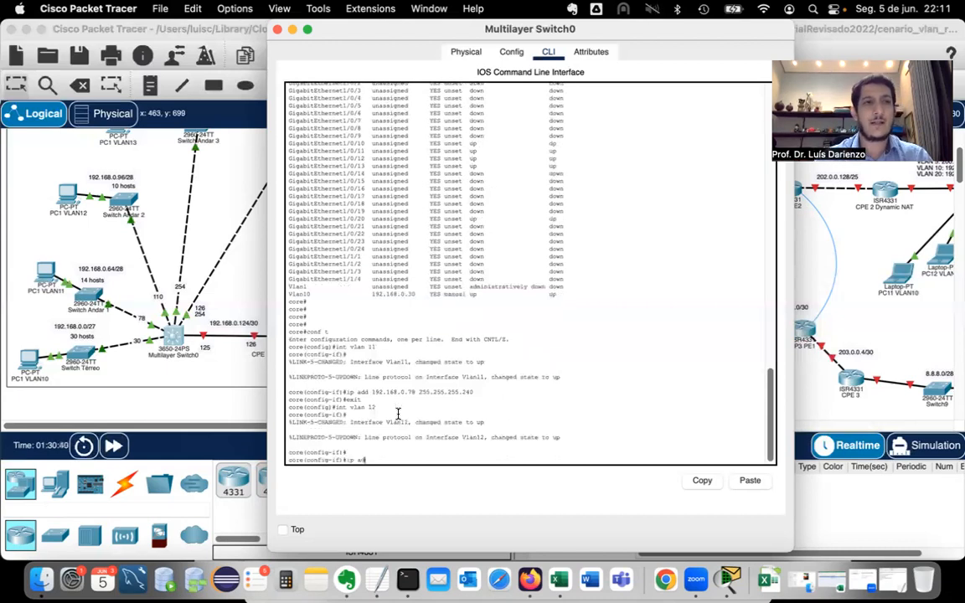
text(d 192.16)
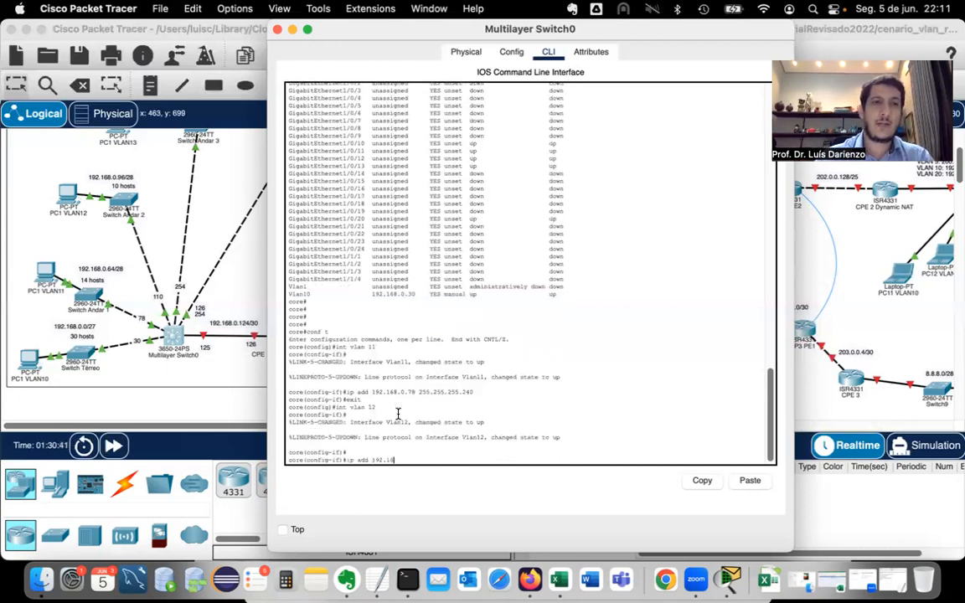
text(8.0)
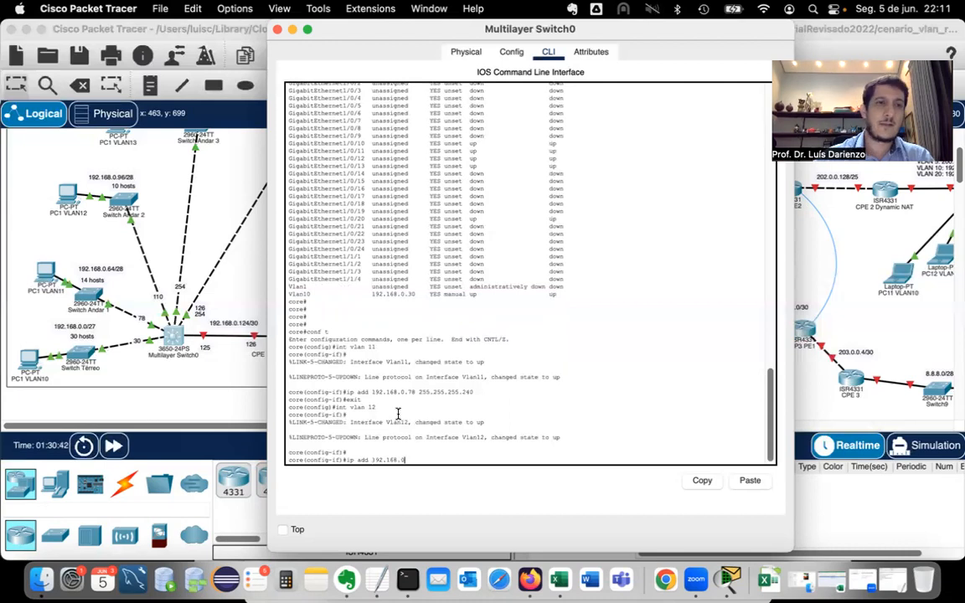
text(.1)
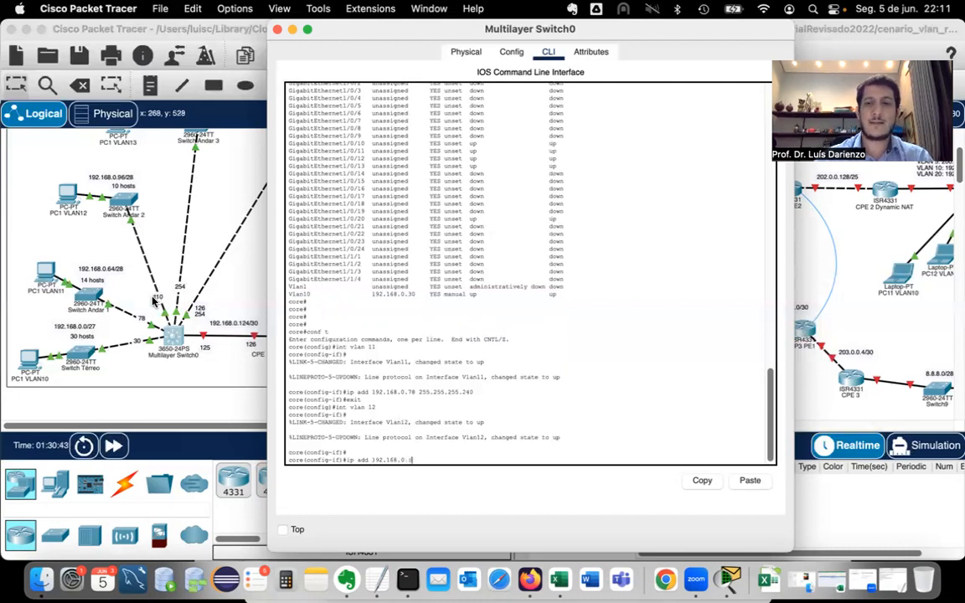
text(10 255.255.255.)
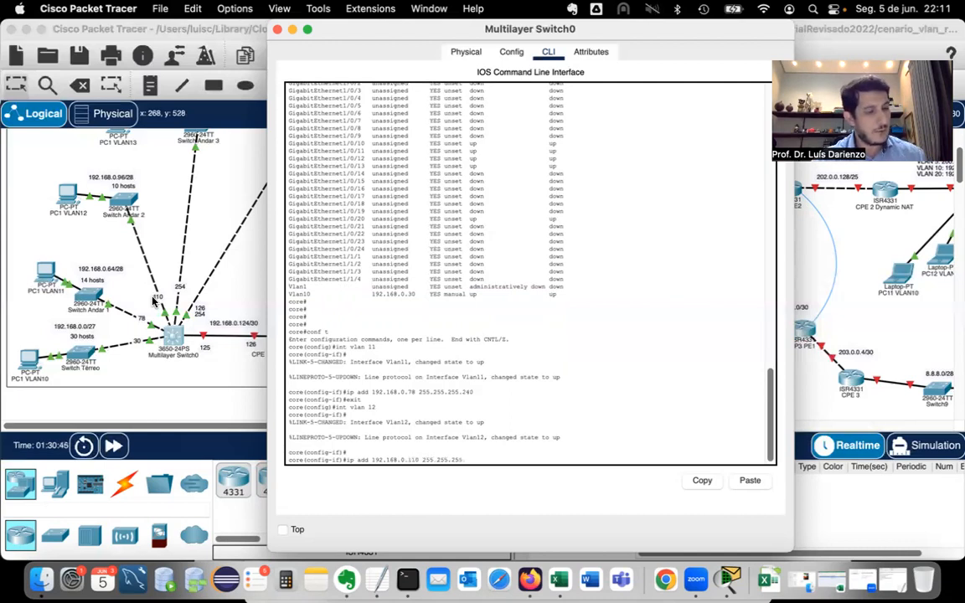
text(24)
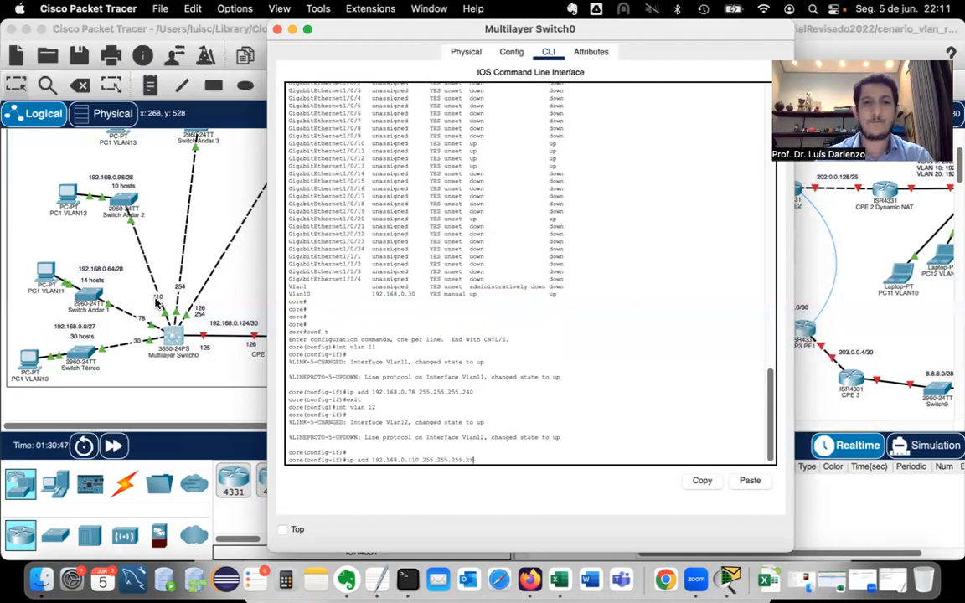
text(0)
key(Return)
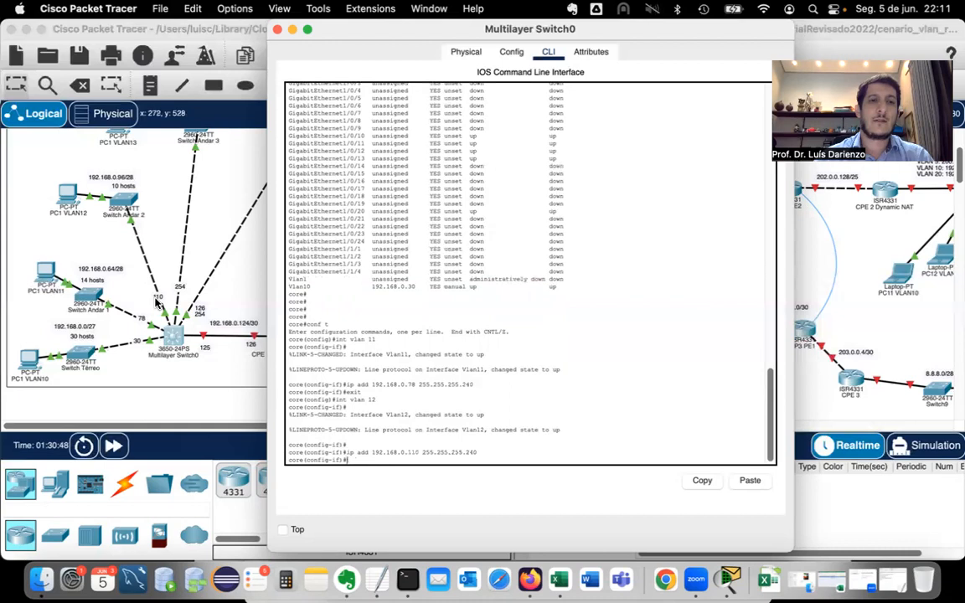
text(exit)
key(Return)
Enter interface configuration for VLAN 13 on the core switch
text(in)
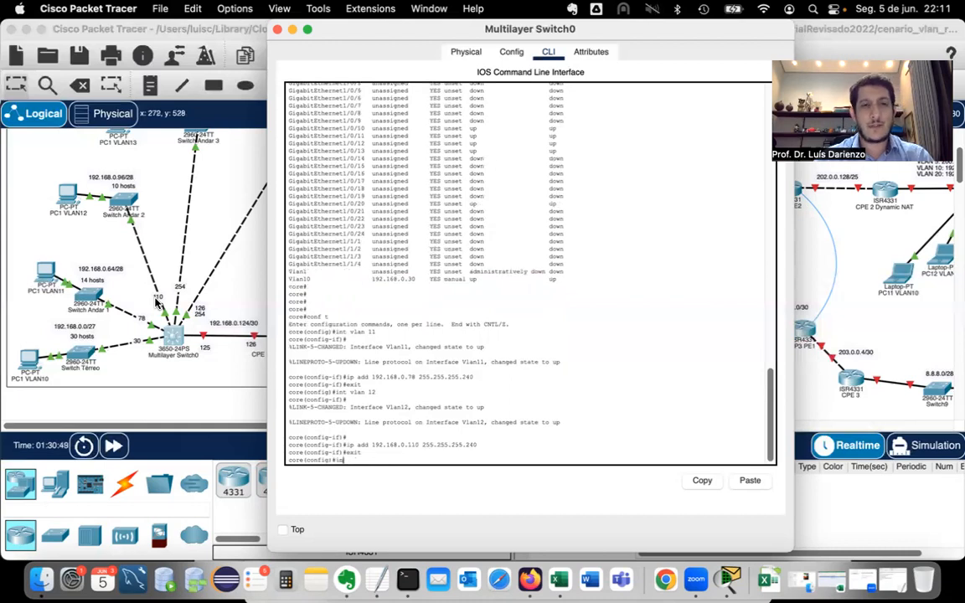
text(t vlan)
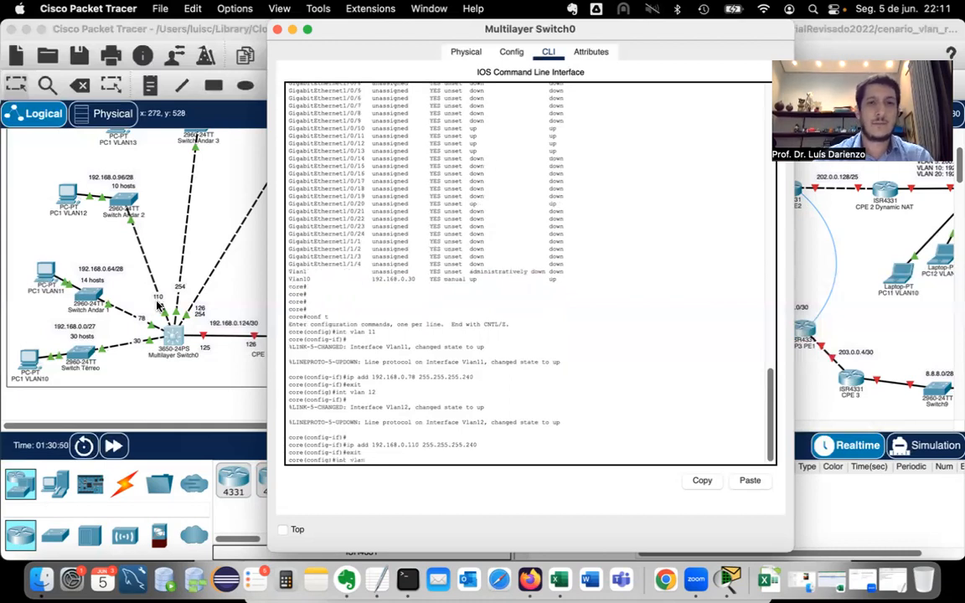
text(13)
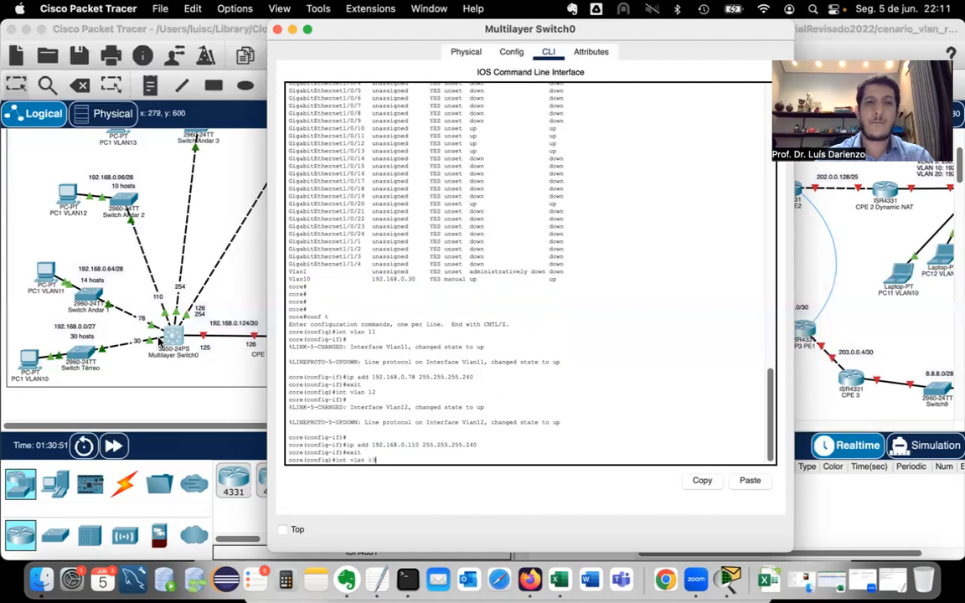
key(Return)
key(Return)
Assign the VLAN 13 interface the IP address 192.168.0.254 with subnet mask 255.255.255.128 and exit to global configuration
text(ip add)
scroll(215, 274, up, 3)
text(192.16)
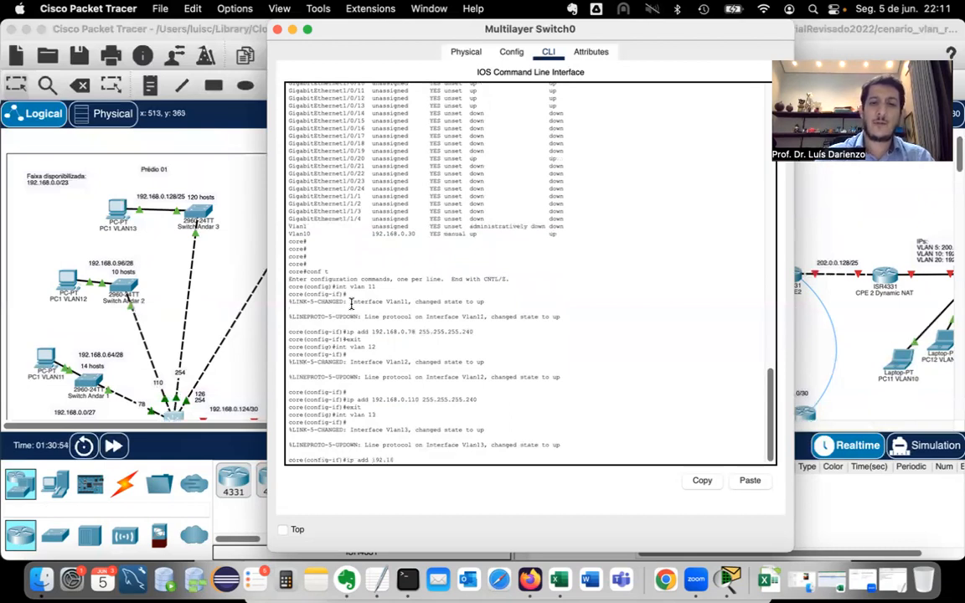
text(8.0.)
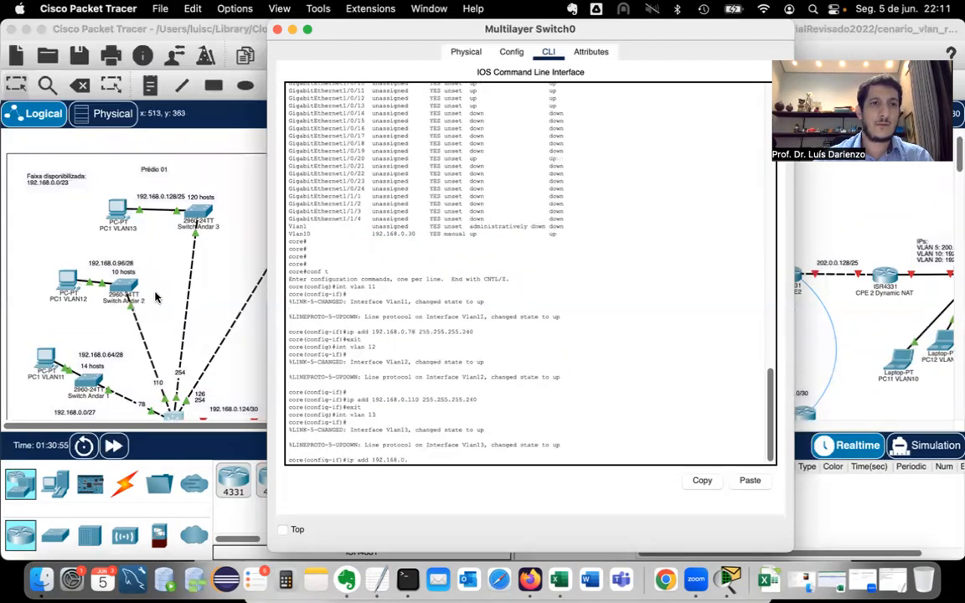
text(2)
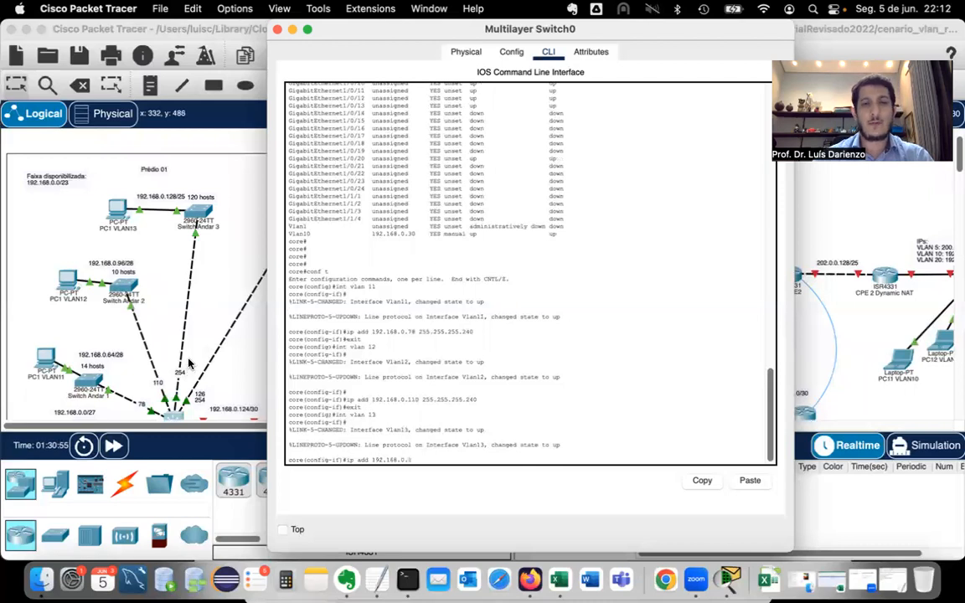
text(54 255.255.25)
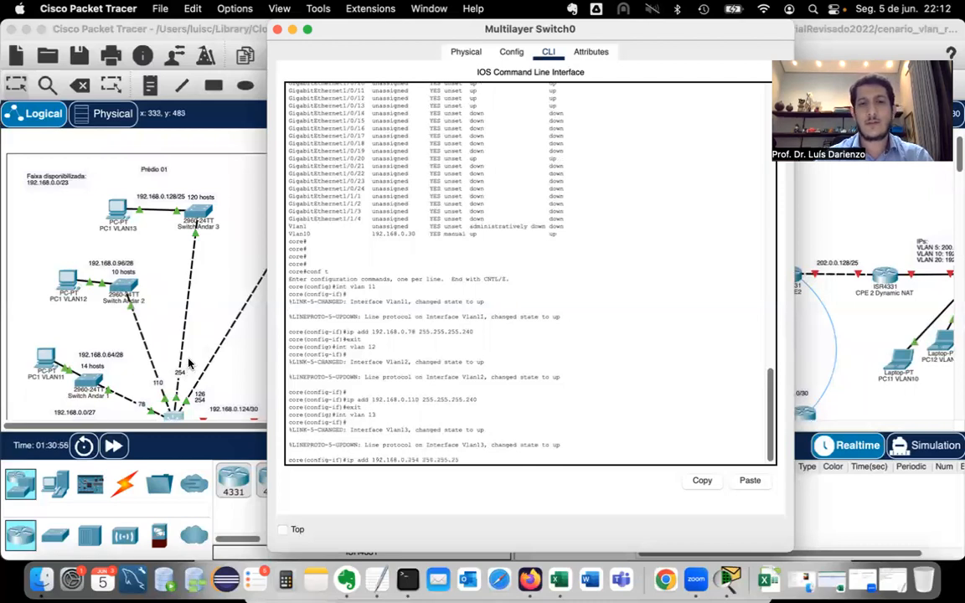
text(5.228)
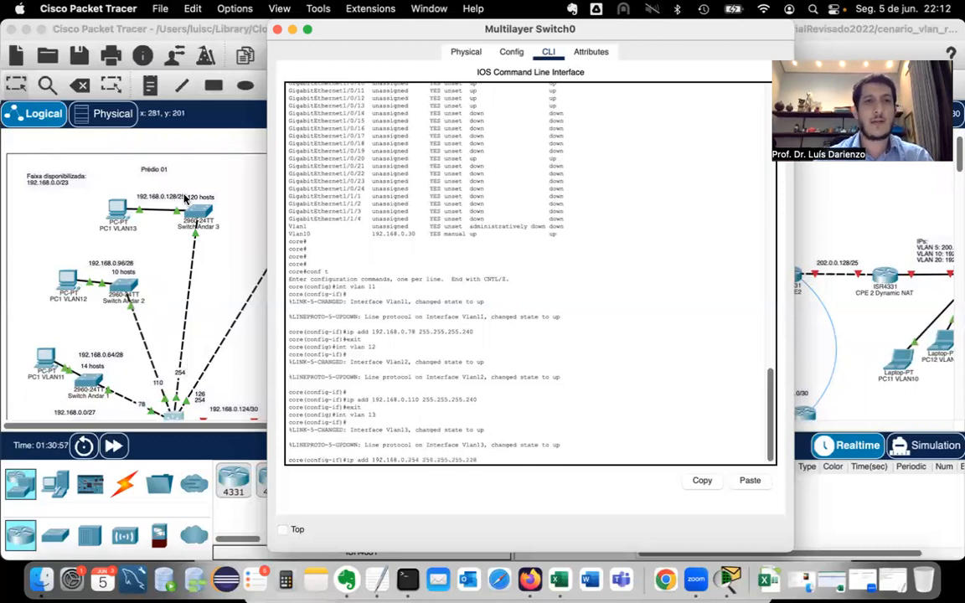
key(Return)
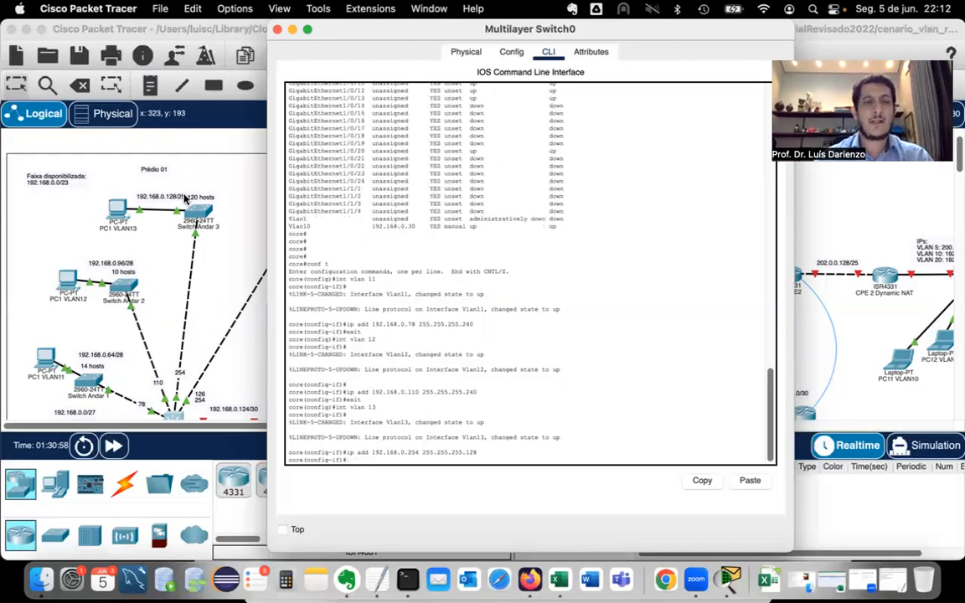
drag(358, 28, 463, 317)
scroll(308, 277, up, 2)
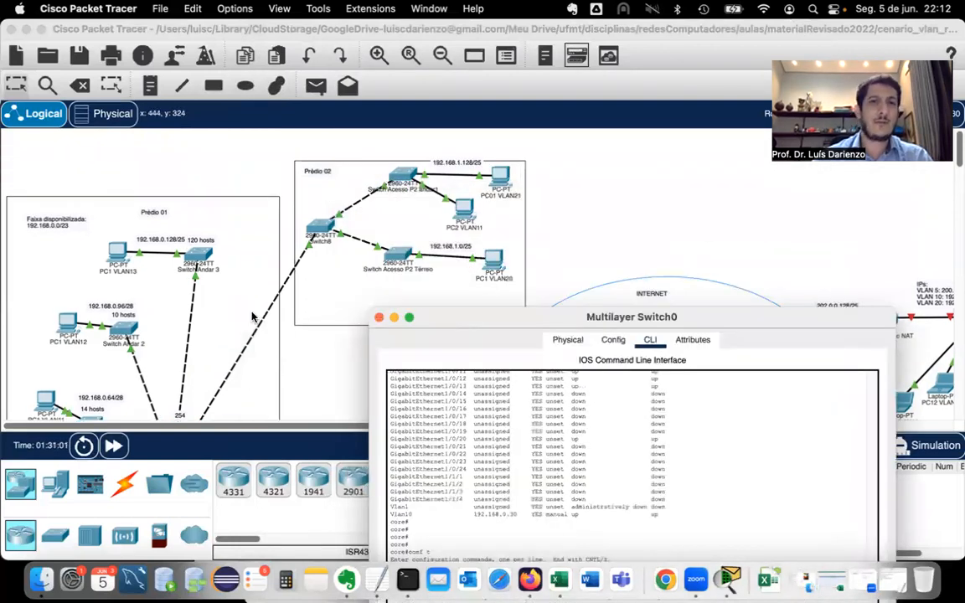
scroll(200, 339, down, 2)
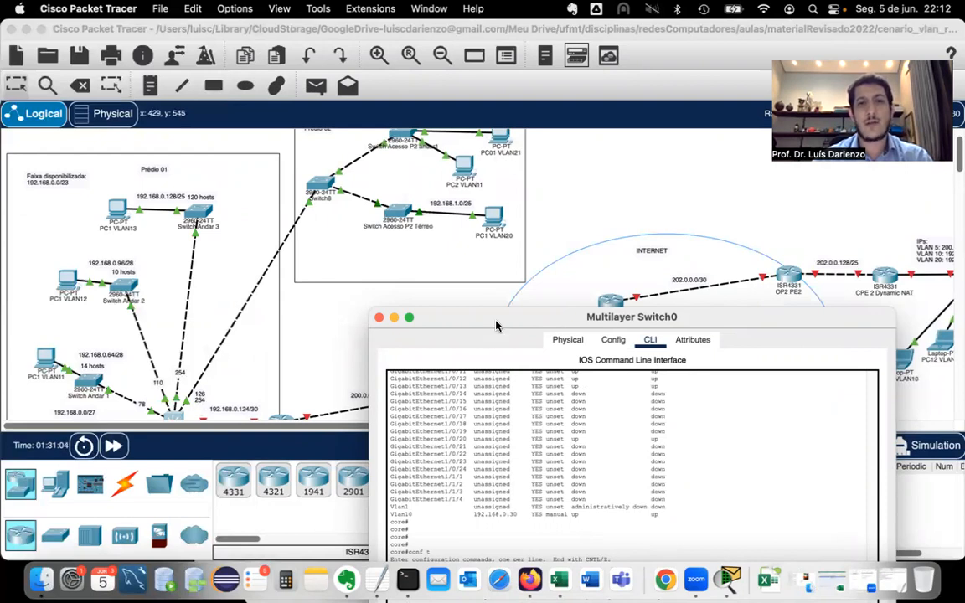
drag(498, 319, 540, 82)
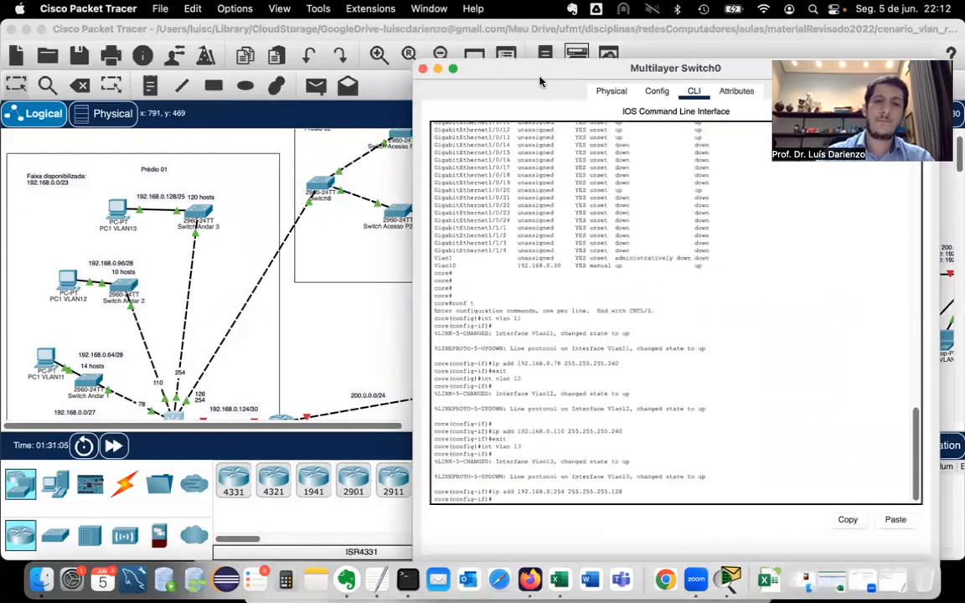
text(exit)
key(Return)
Enter interface configuration for VLAN 20 on the core switch
text(int vl)
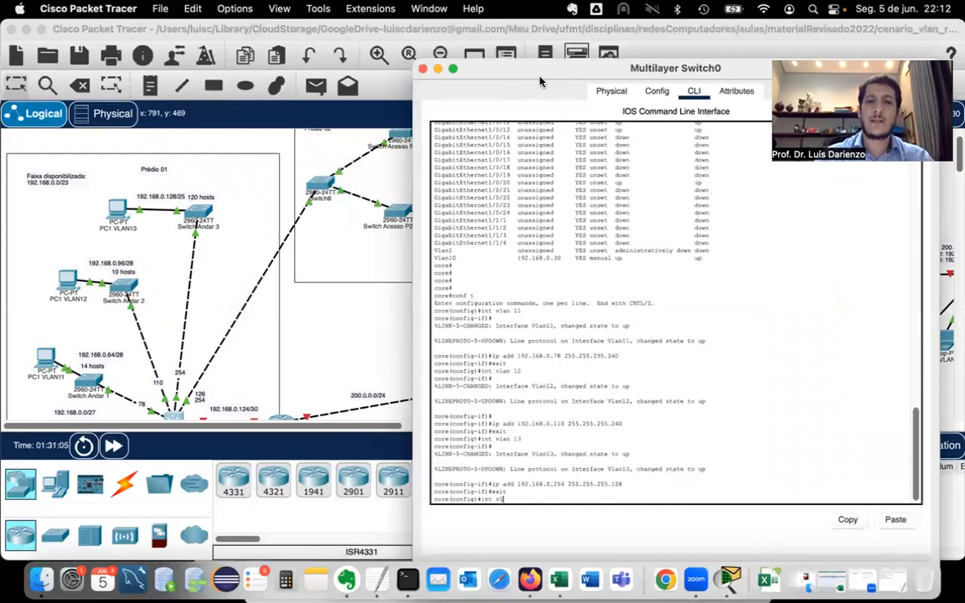
text(an)
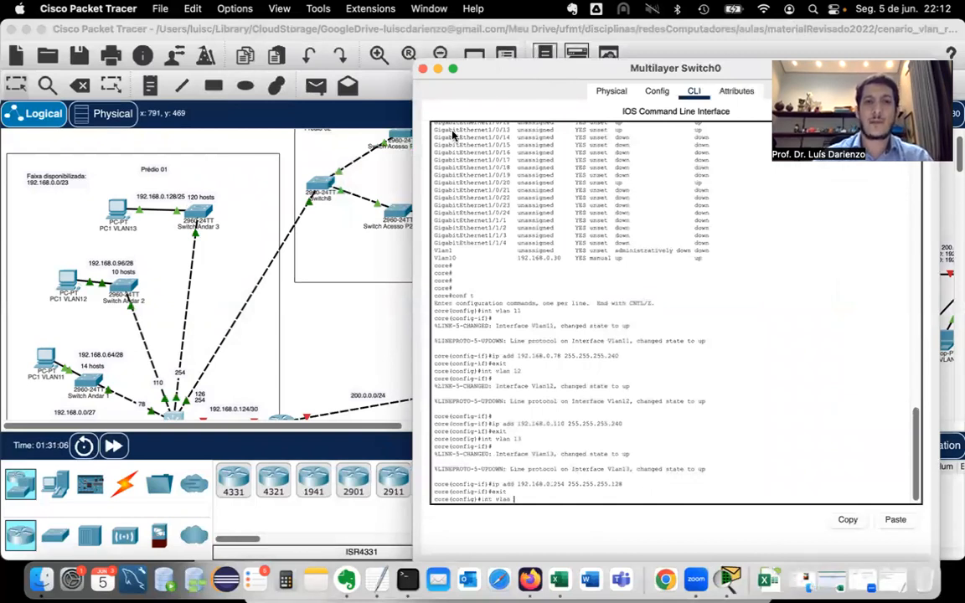
click(419, 234)
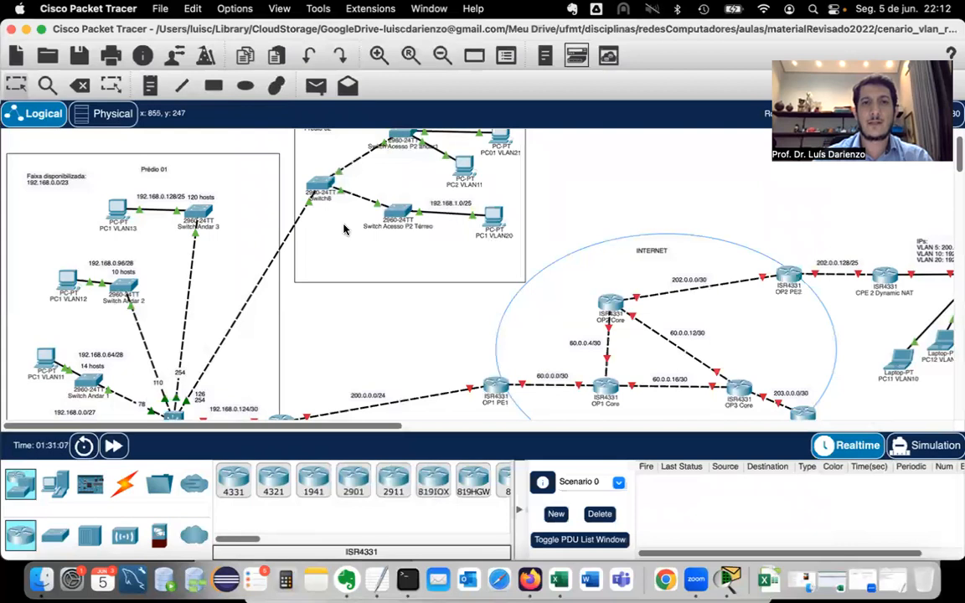
click(501, 319)
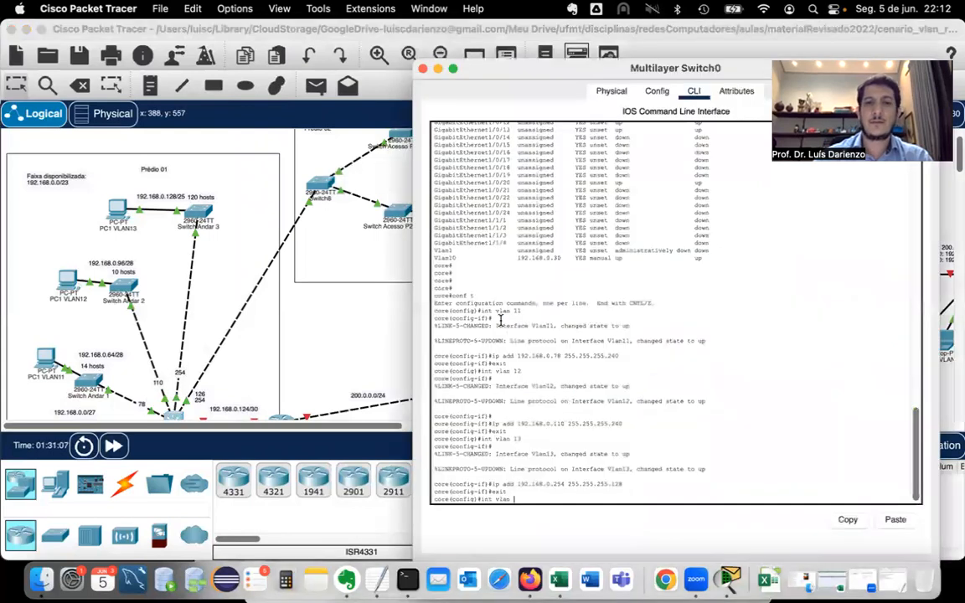
text(20)
key(Return)
Write the VLAN 20 address command with IP address 192.168.0.126 and subnet mask 255.255.255.128, leaving it unsubmitted
text(ip a)
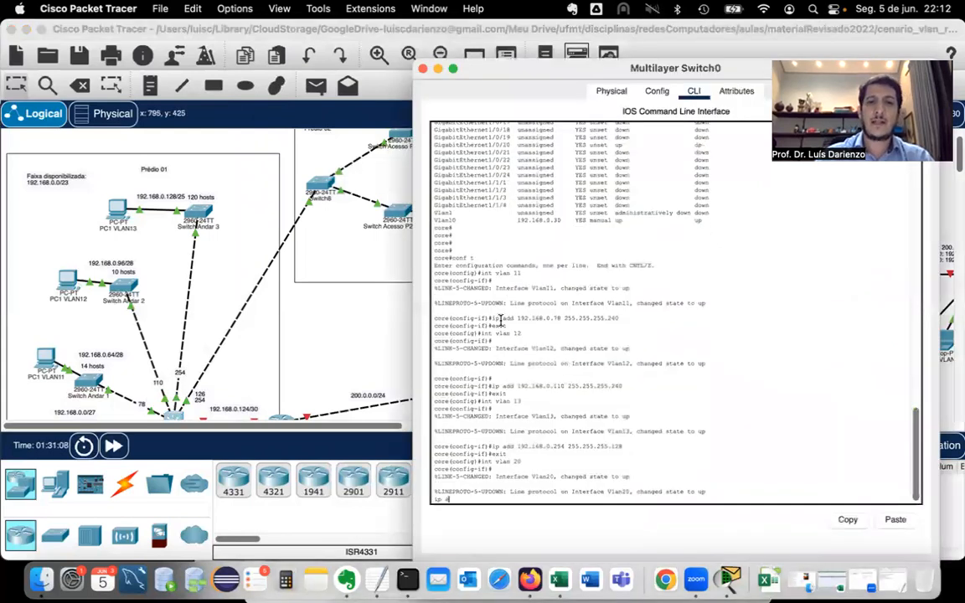
text(dd 192.168)
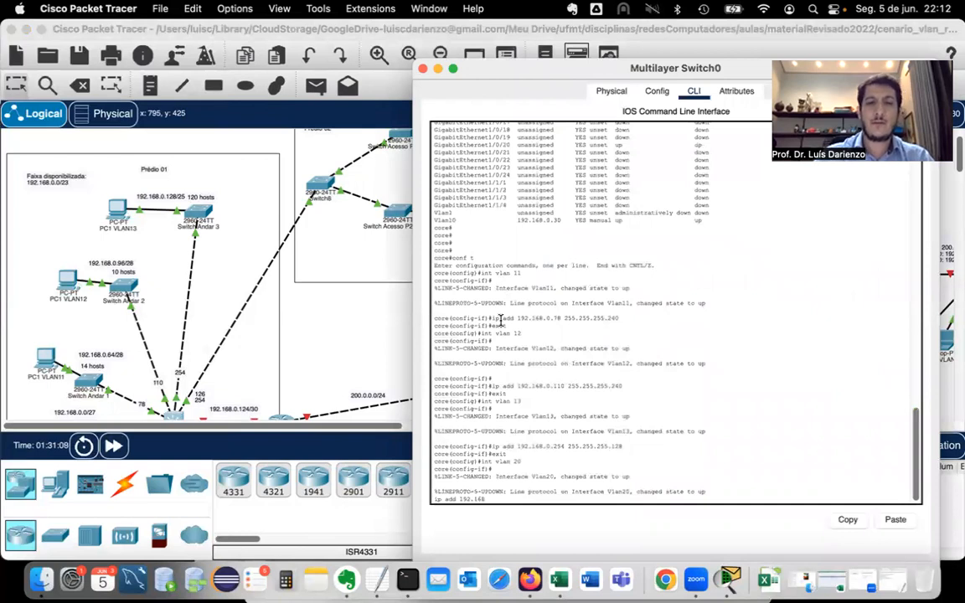
text(.0.)
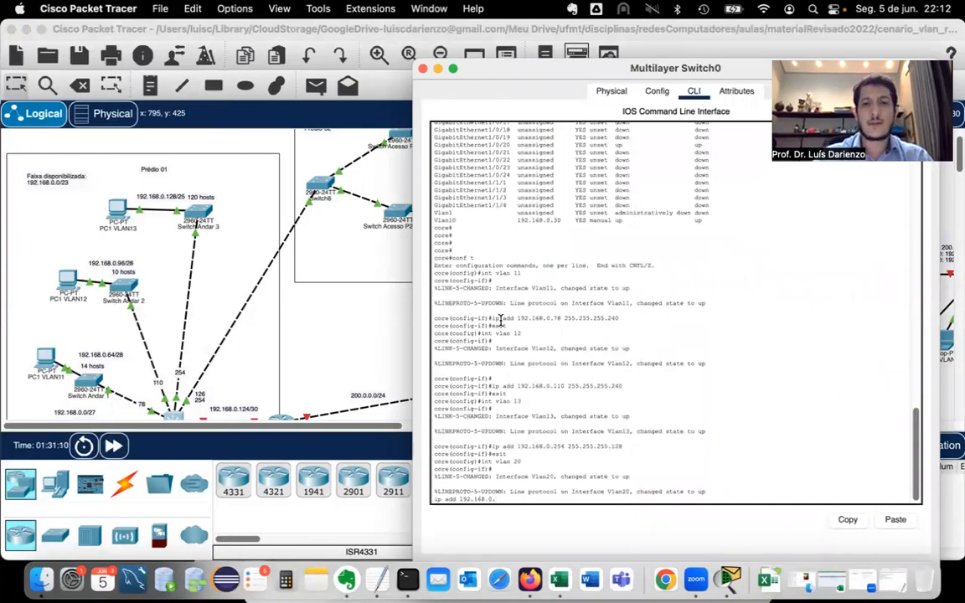
text(126 255.255.)
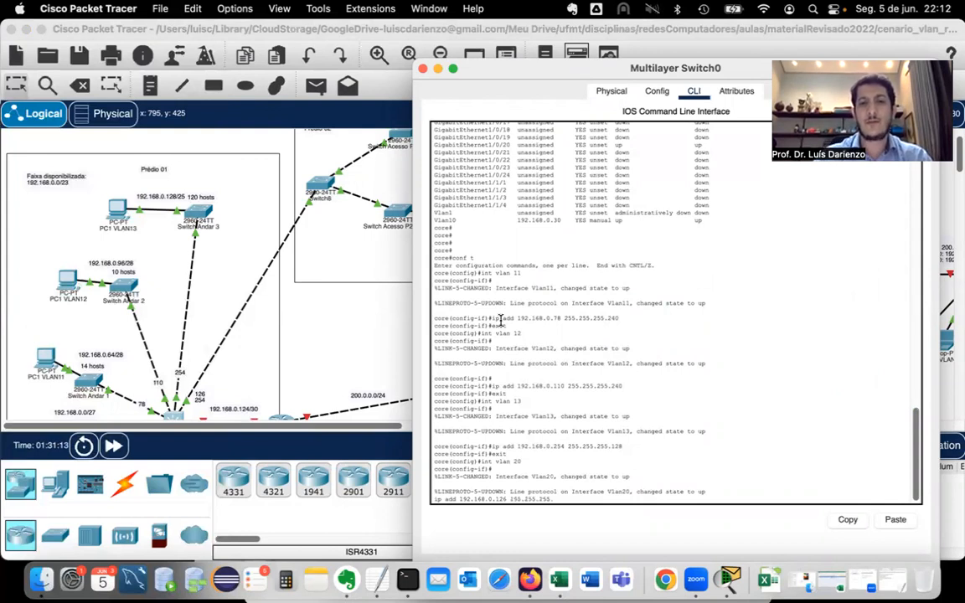
text(255.128)
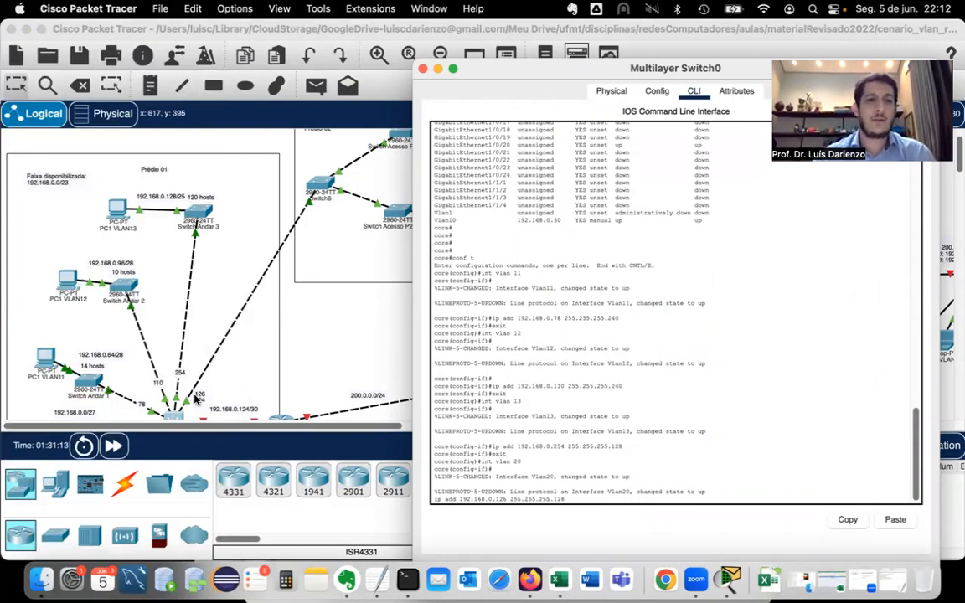
Check the Prédio 02 subnets, correct the pending VLAN 20 address to 192.168.1.126, apply it and exit to global configuration
click(311, 365)
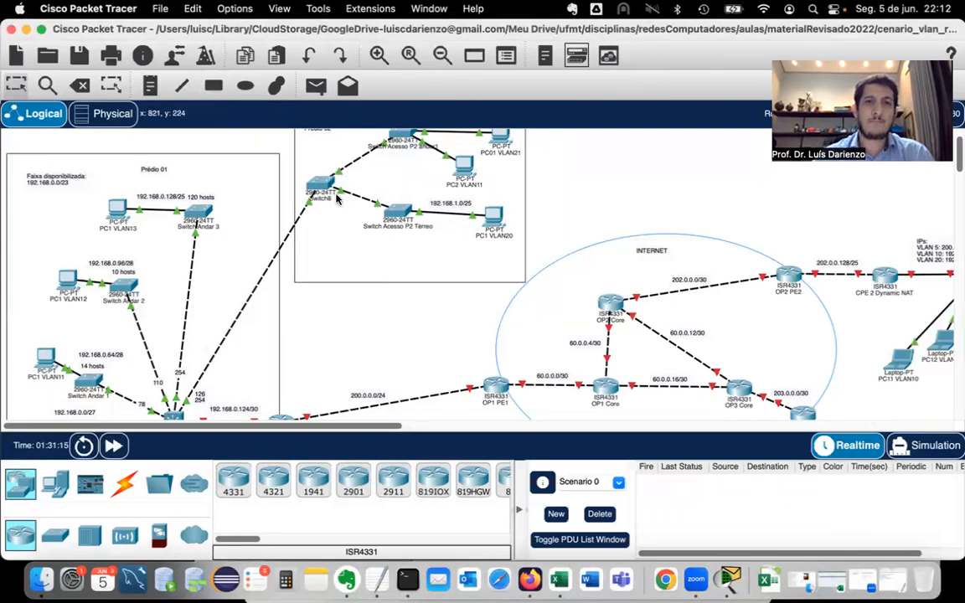
click(172, 412)
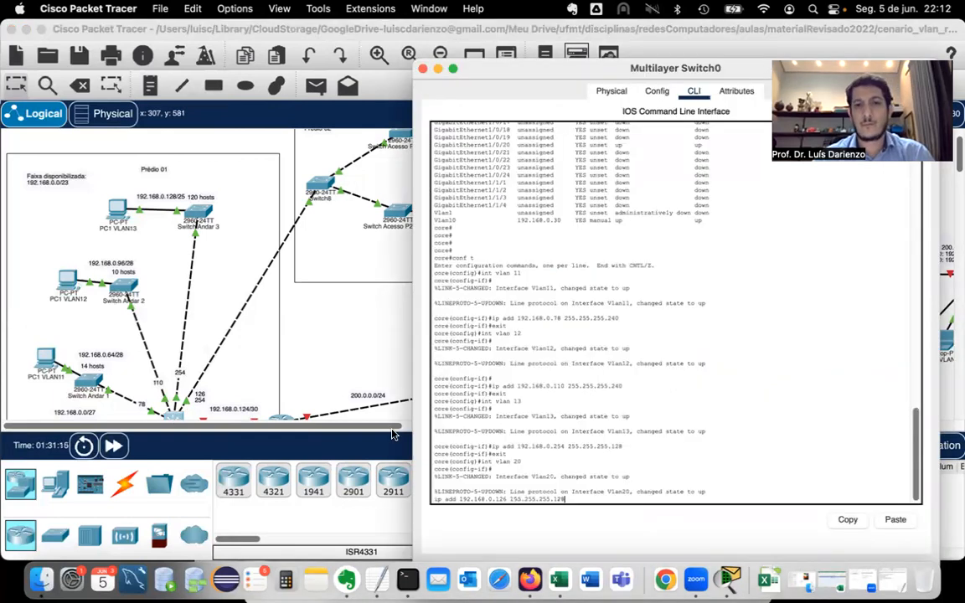
key(Left)
key(Left)
key(Left)
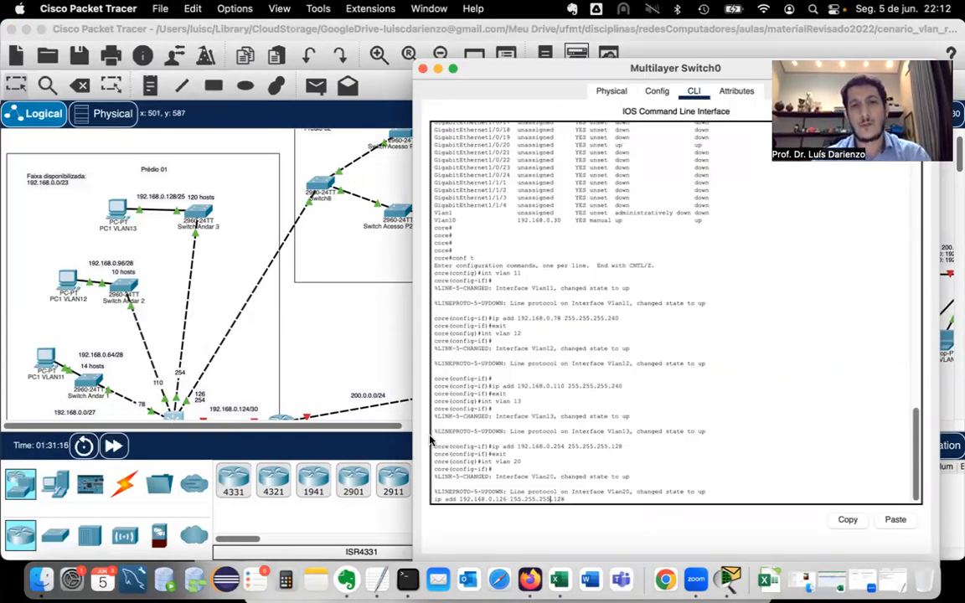
key(Left)
key(Left)
key(Left)
key(Left)
key(Left)
key(Left)
key(Left)
key(Left)
key(Left)
key(Left)
key(Left)
key(Left)
key(Left)
key(Left)
key(Left)
key(Left)
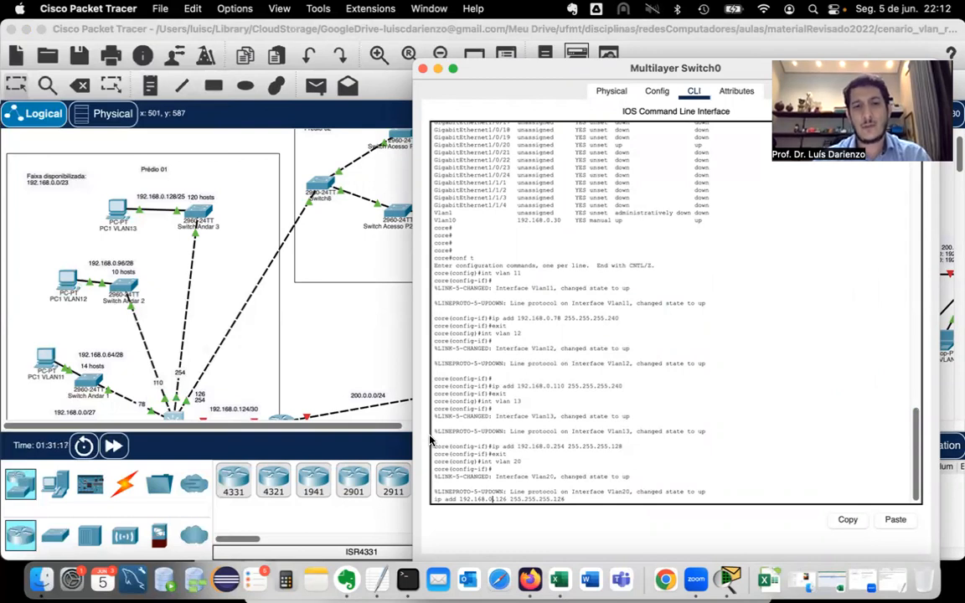
key(BackSpace)
text(1)
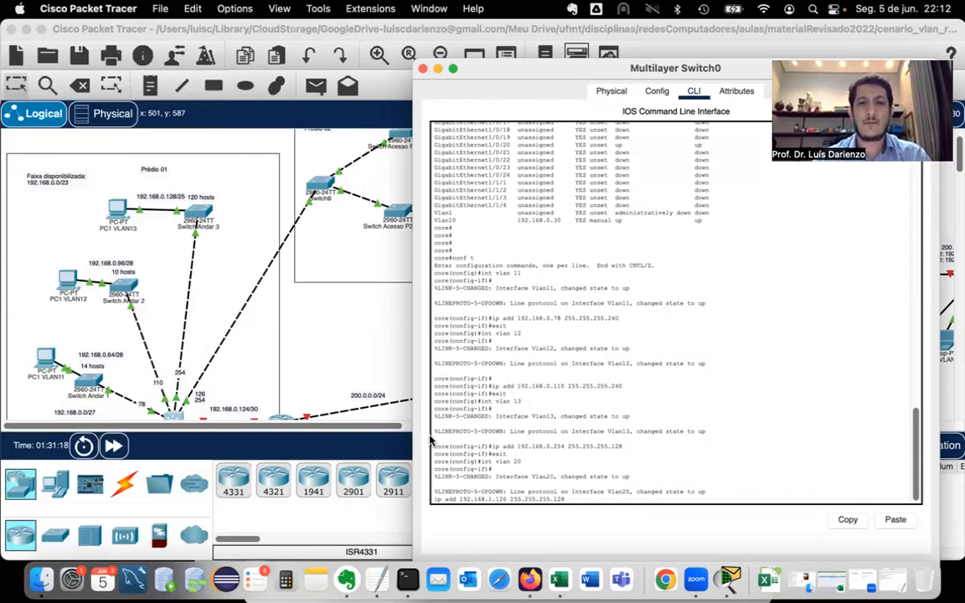
key(Return)
text(exit)
key(Return)
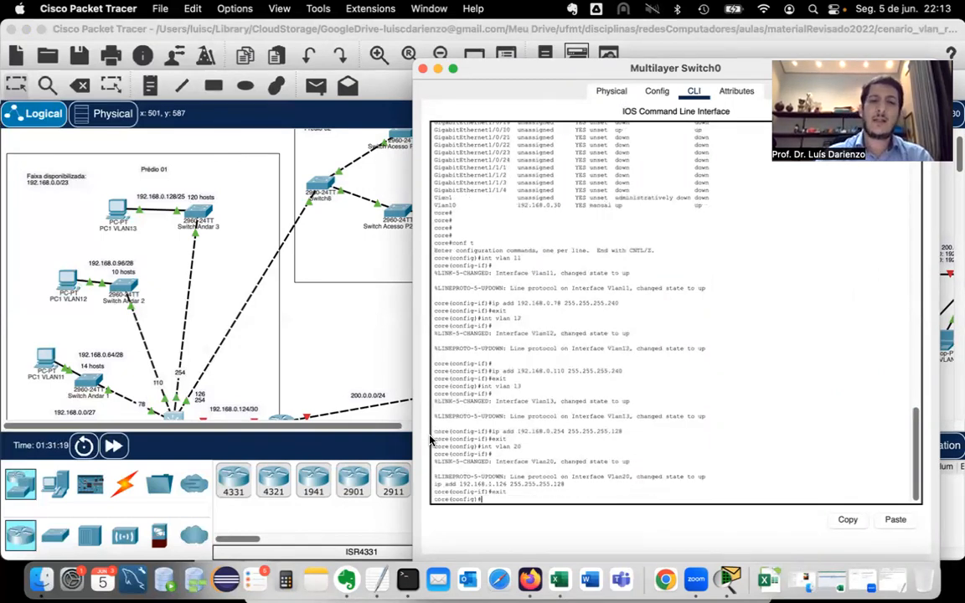
Enter interface configuration for VLAN 21 on the core switch
text(int vlan )
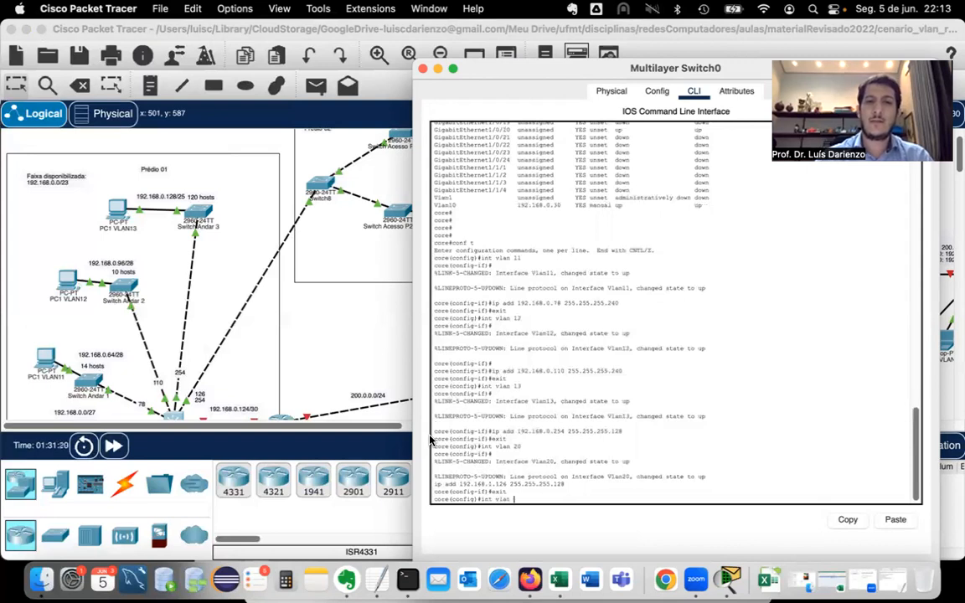
text(21)
key(Return)
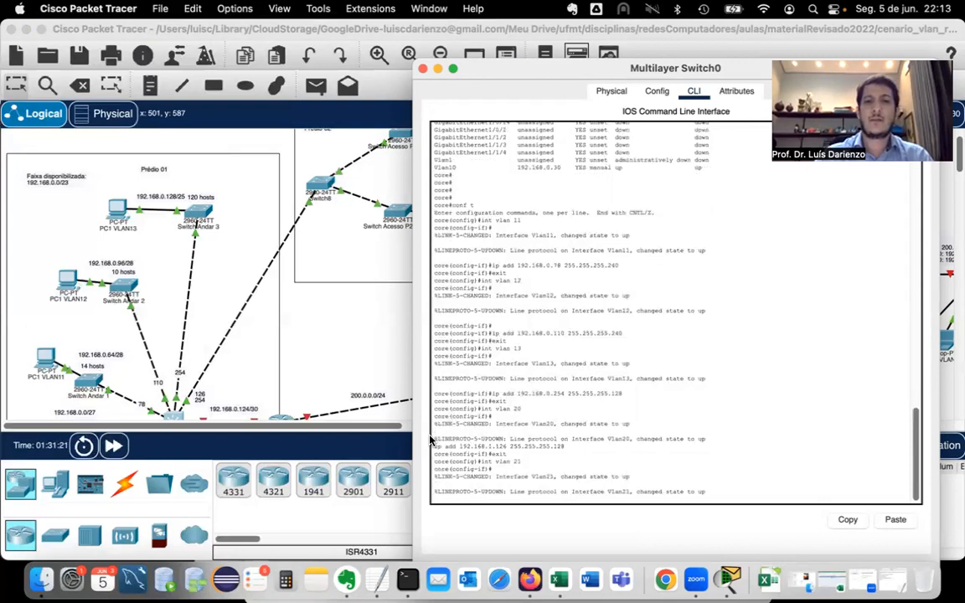
key(Return)
Check the Prédio 02 subnets and assign IP address 192.168.1.254 with mask 255.255.255.128 to the VLAN 21 interface
text(ip add)
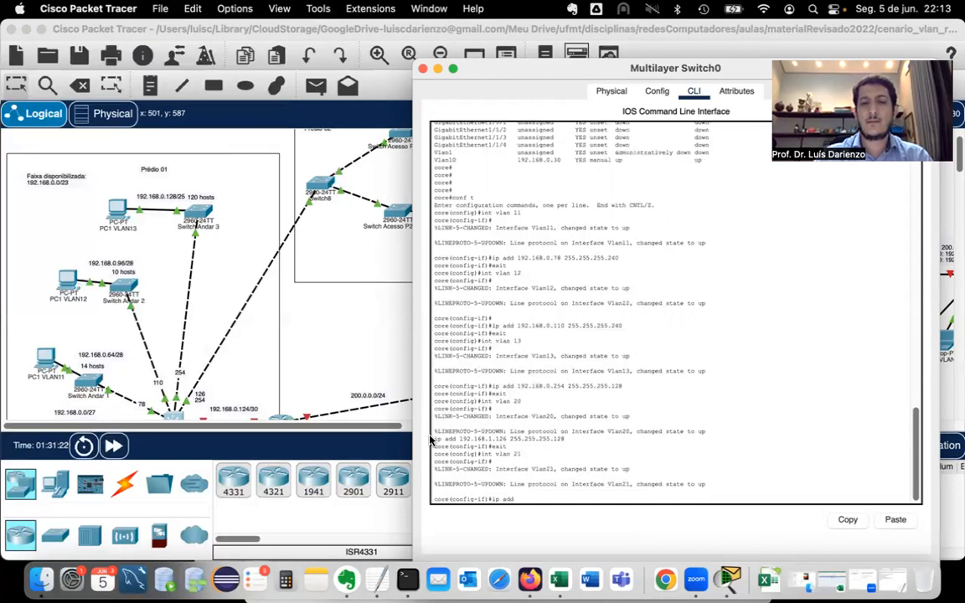
text( 192.168.1.)
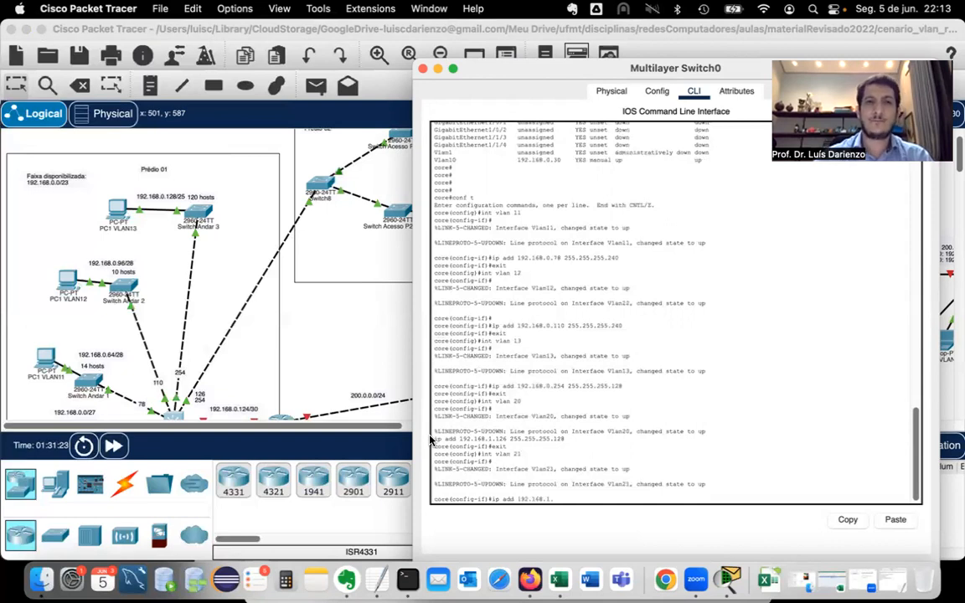
drag(517, 70, 501, 186)
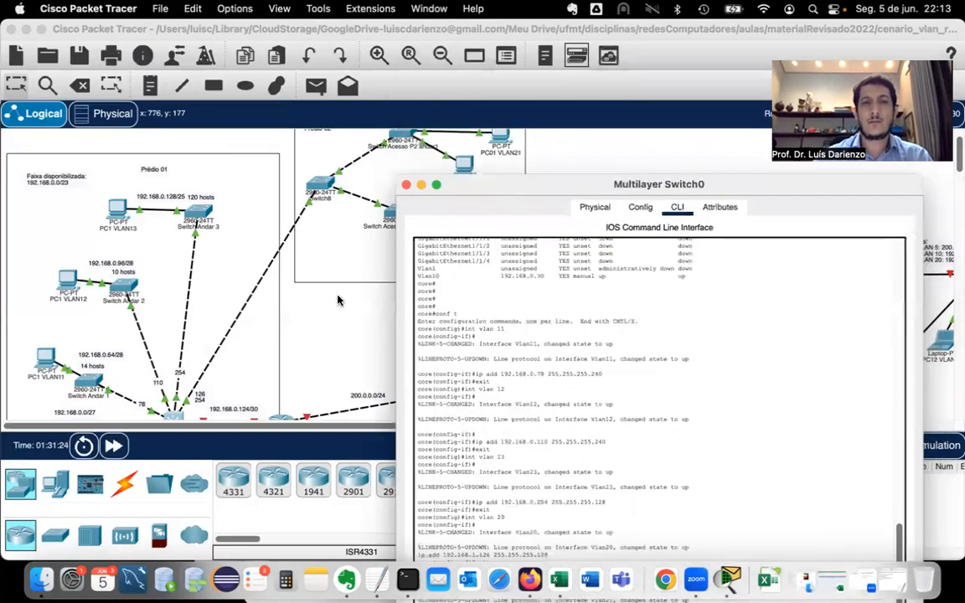
click(369, 311)
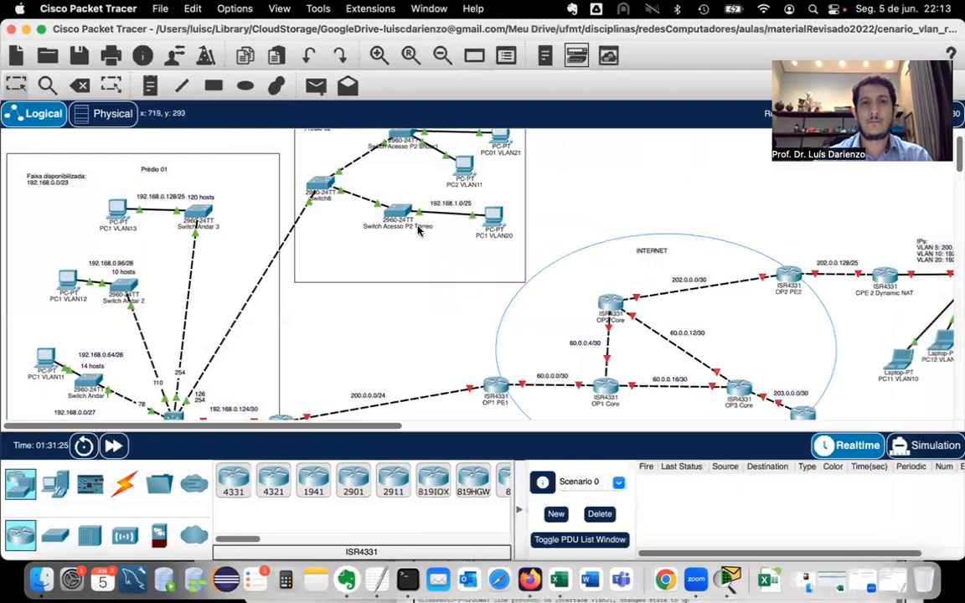
scroll(377, 268, up, 2)
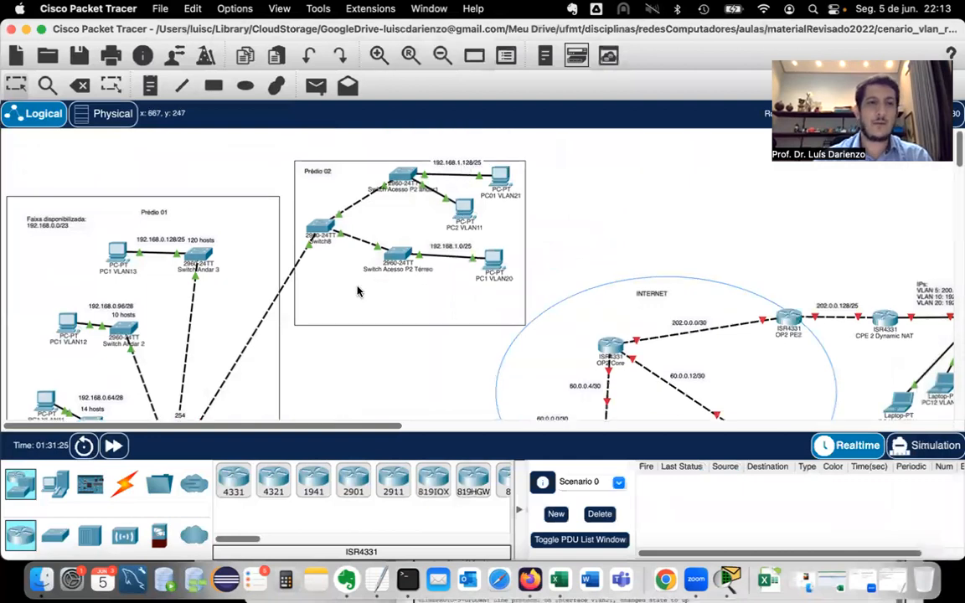
scroll(201, 327, down, 4)
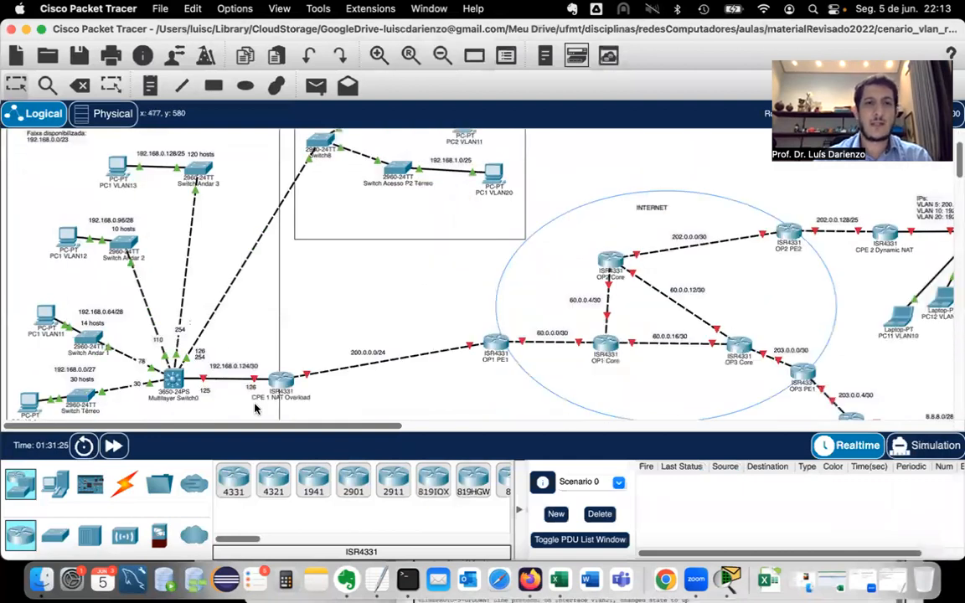
click(175, 379)
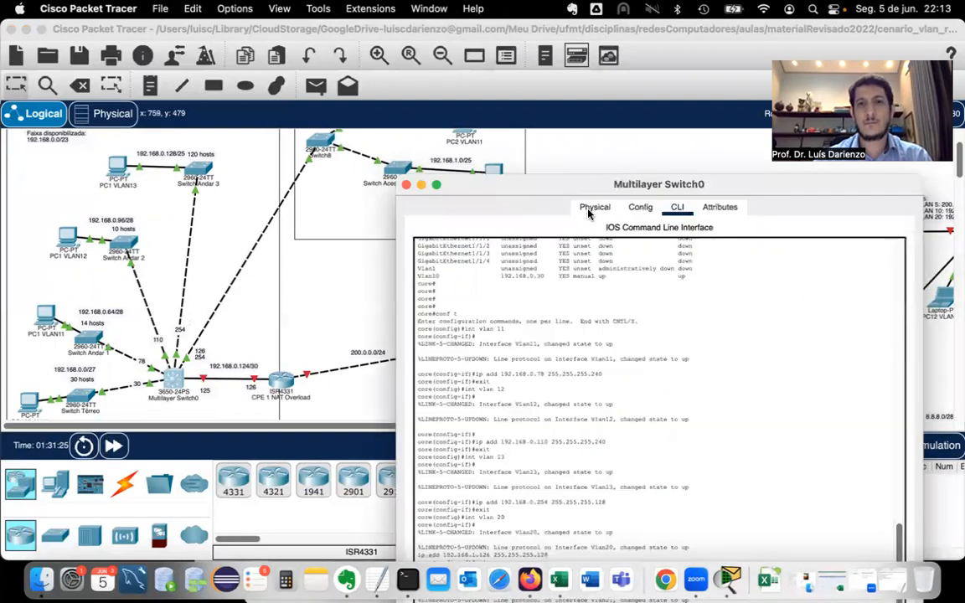
text(25)
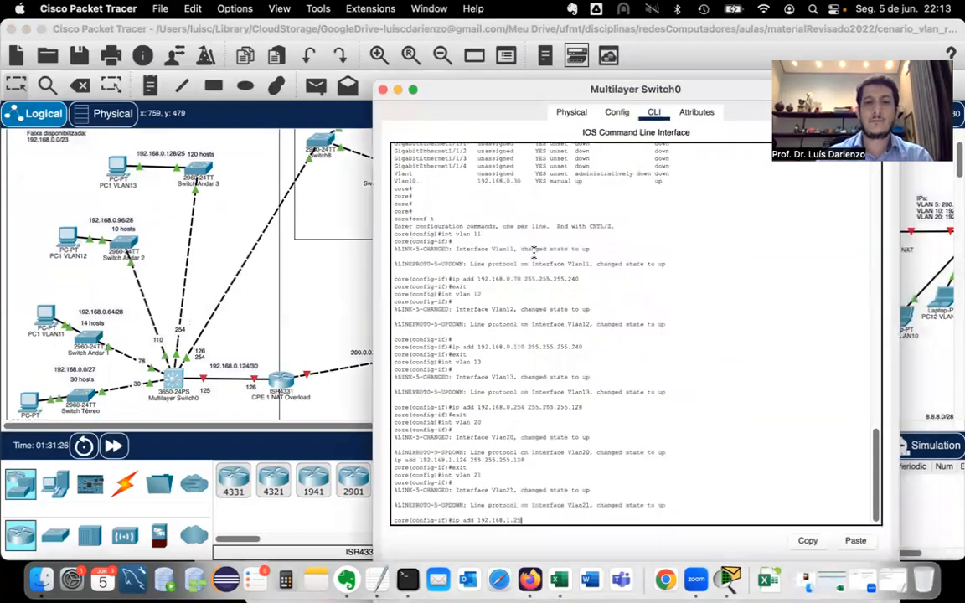
text(4 255.255.2)
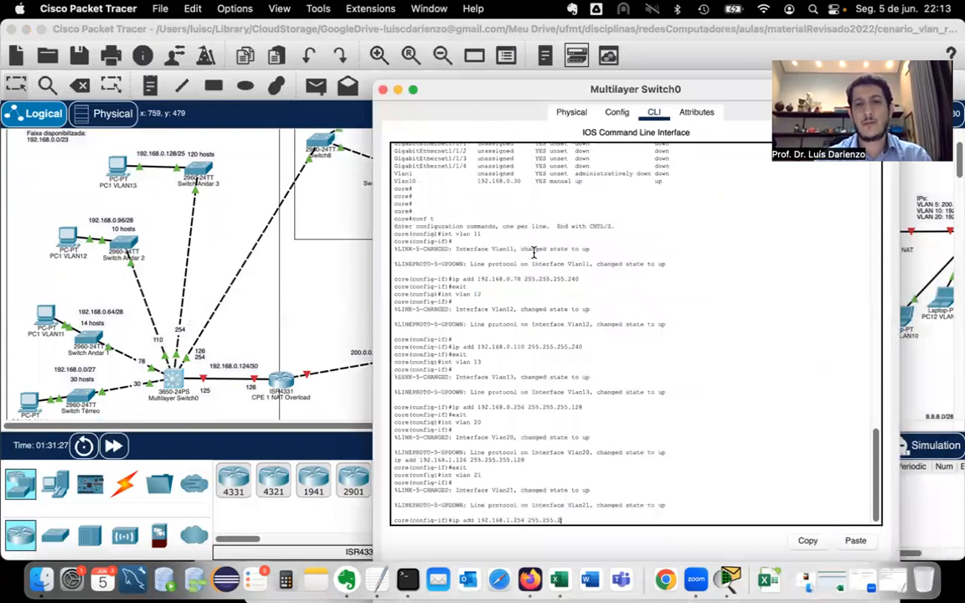
text(55.255.128)
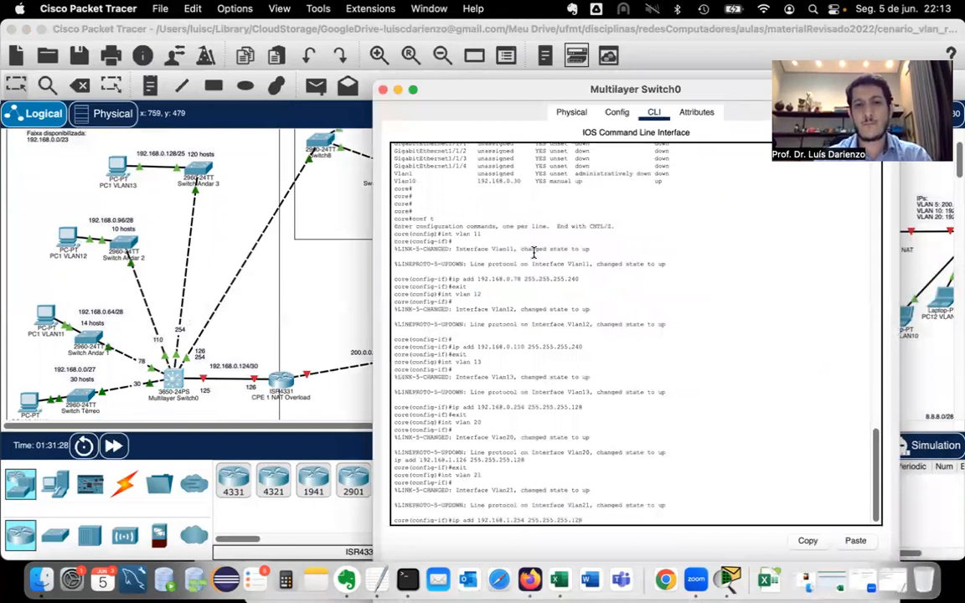
key(Return)
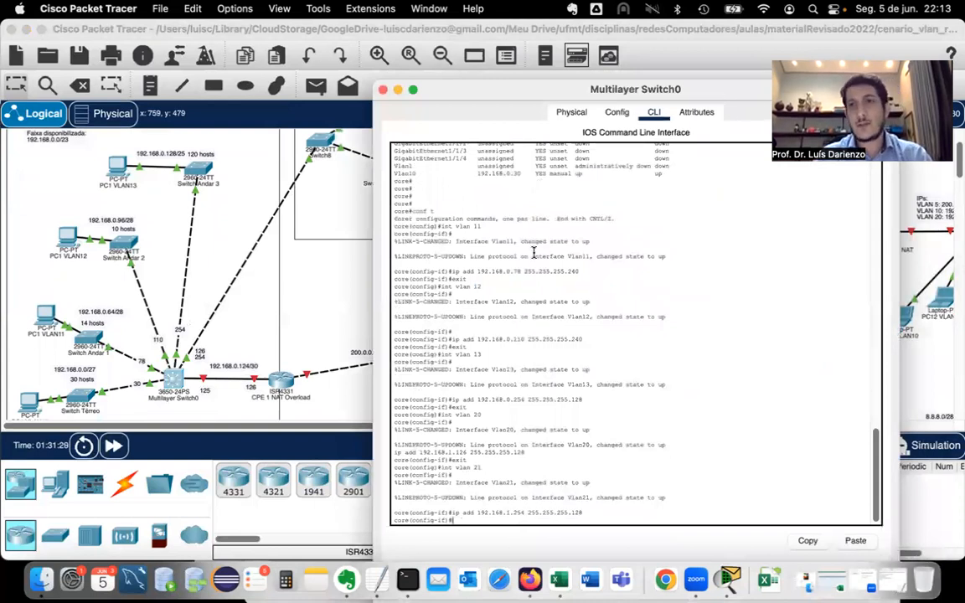
Leave the VLAN 21 interface and global configuration modes, returning the core switch to privileged EXEC mode
text(exit)
key(Return)
key(Return)
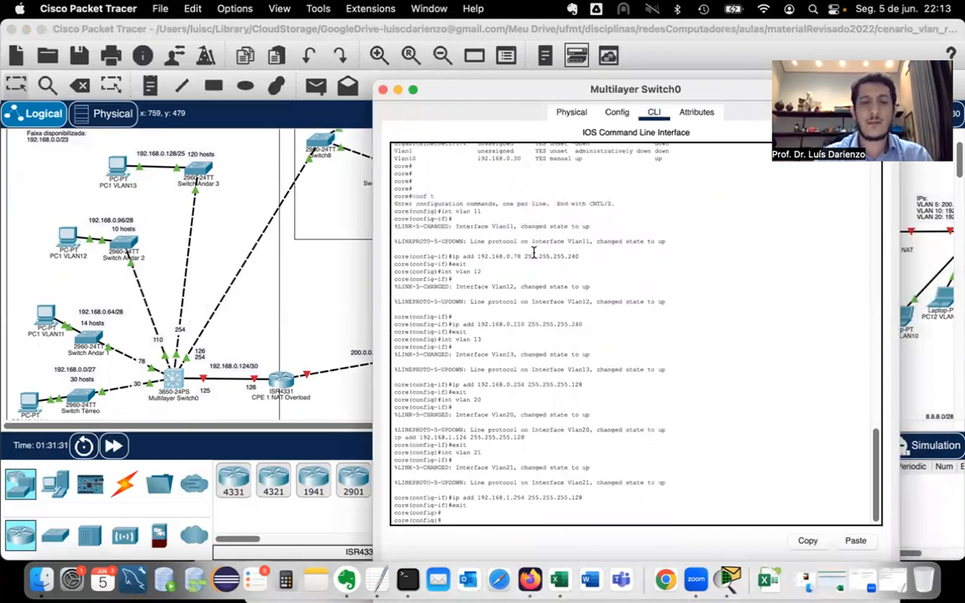
key(Return)
key(Return)
key(Return)
key(Return)
text(doit)
key(Return)
key(Return)
key(Return)
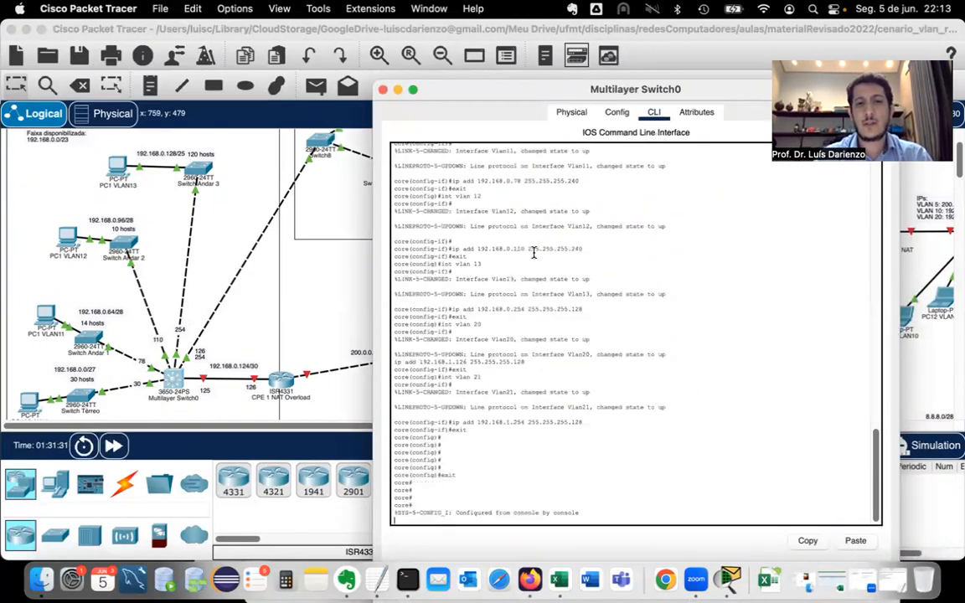
key(Return)
key(Return)
Show the core switch's brief IP interface summary and review the addresses and status of its VLAN interfaces
text(sh ip in)
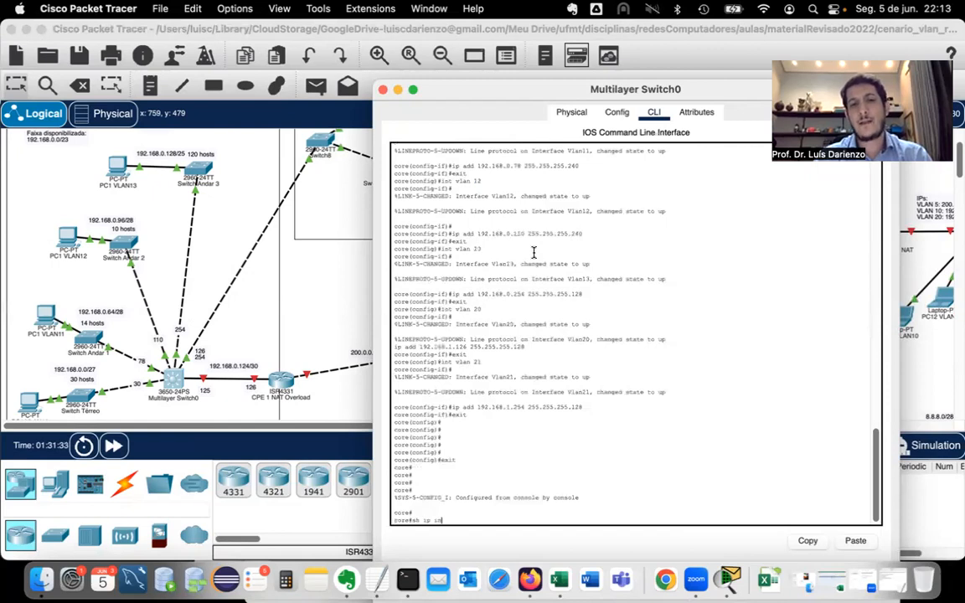
text(ter)
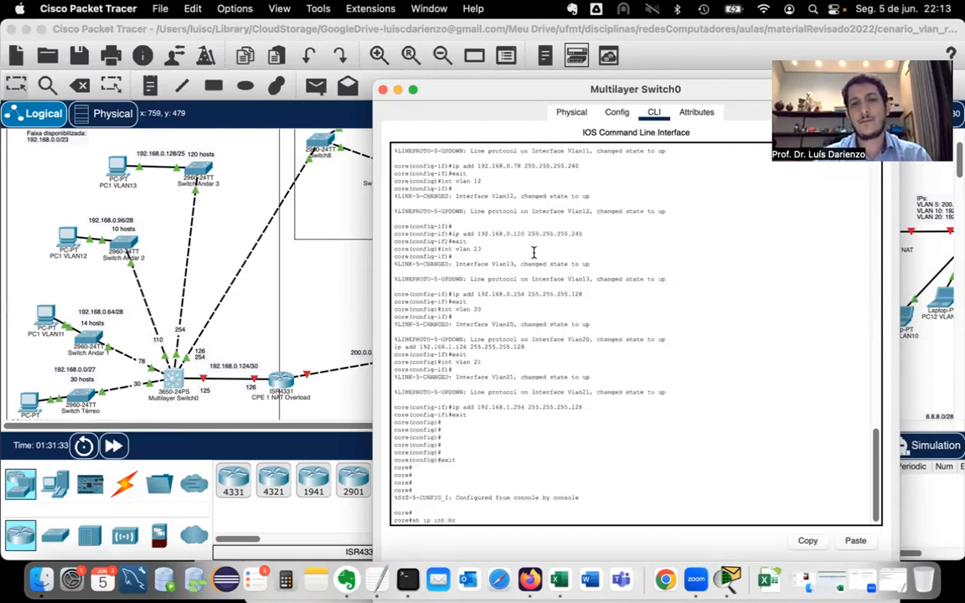
key(Tab)
key(Return)
key(space)
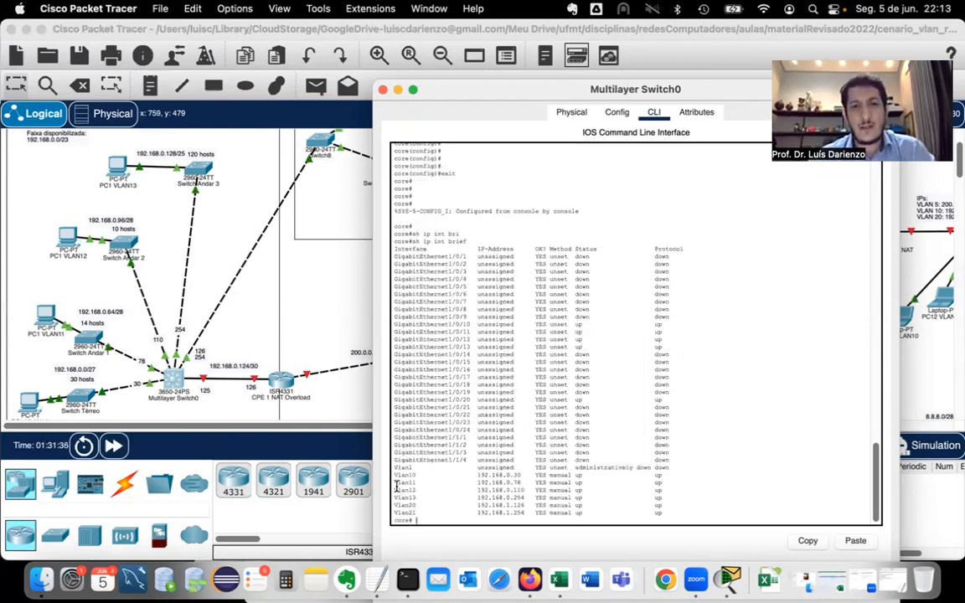
double_click(501, 493)
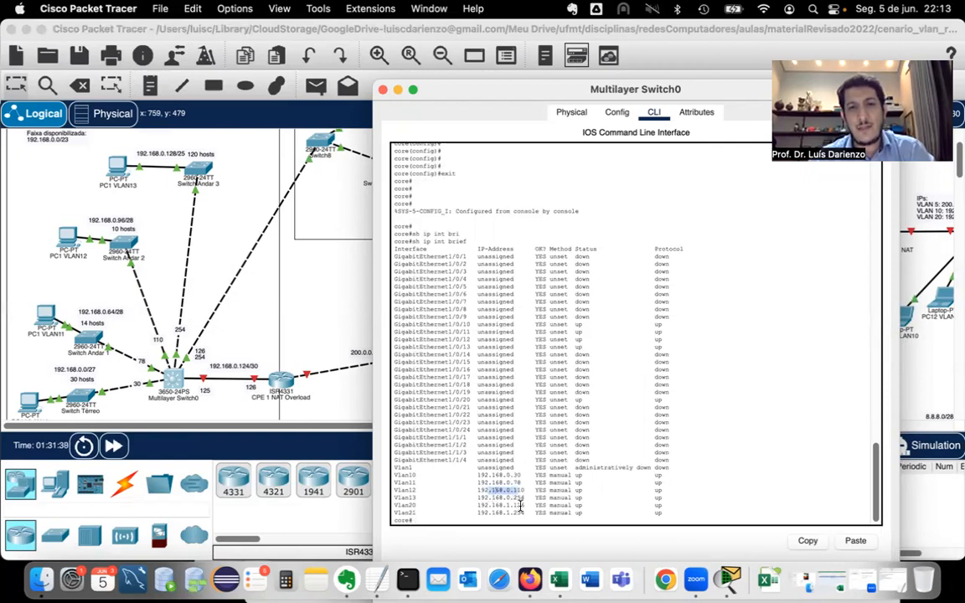
click(507, 513)
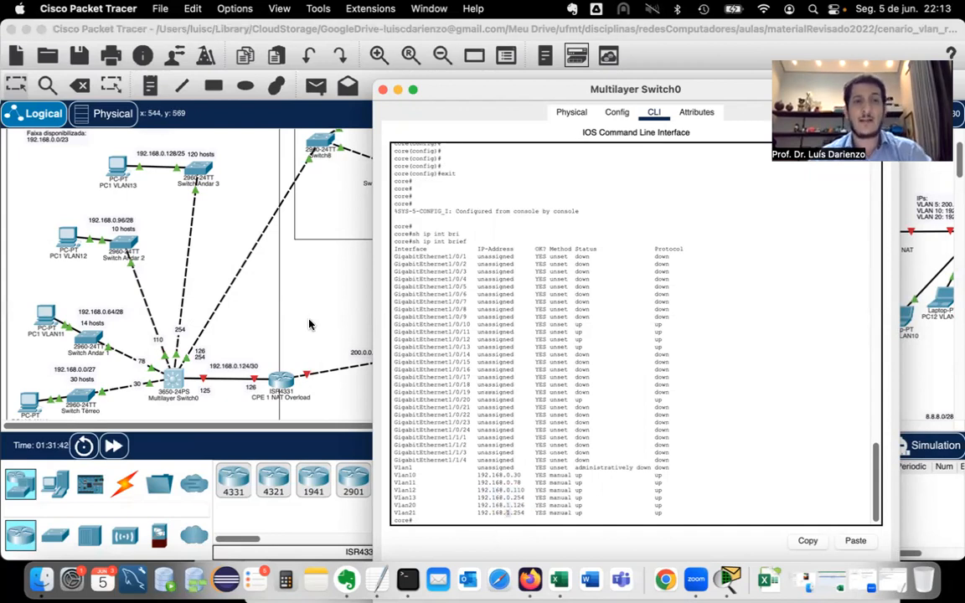
Open the command line of Switch8 in Prédio 02 and exit interface configuration to global configuration mode
click(269, 180)
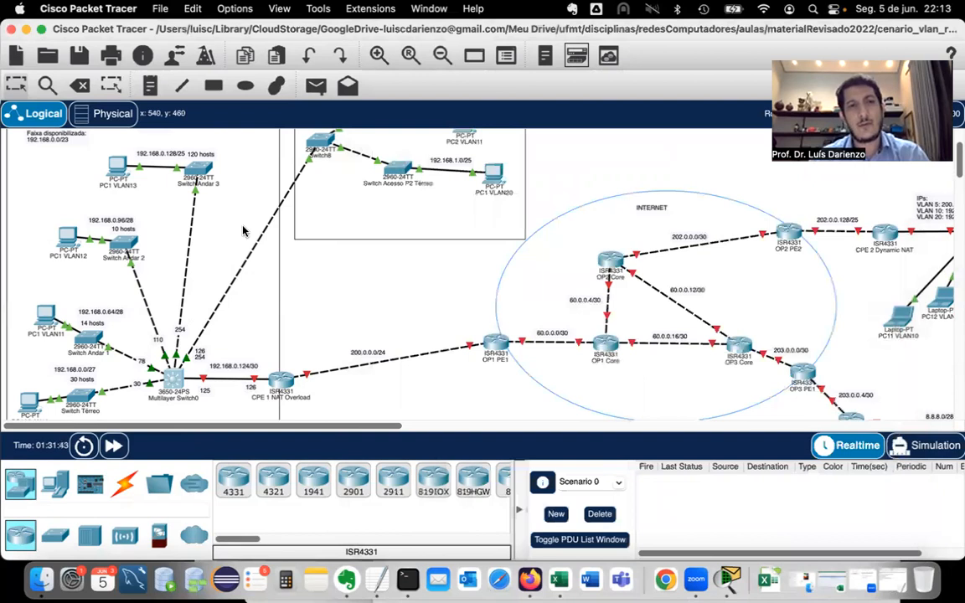
scroll(321, 182, up, 2)
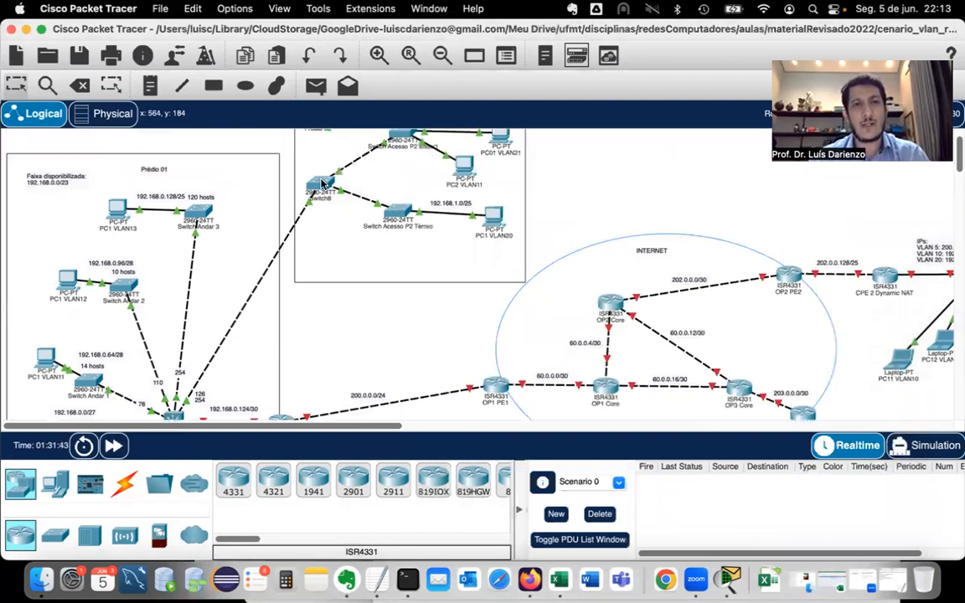
click(321, 183)
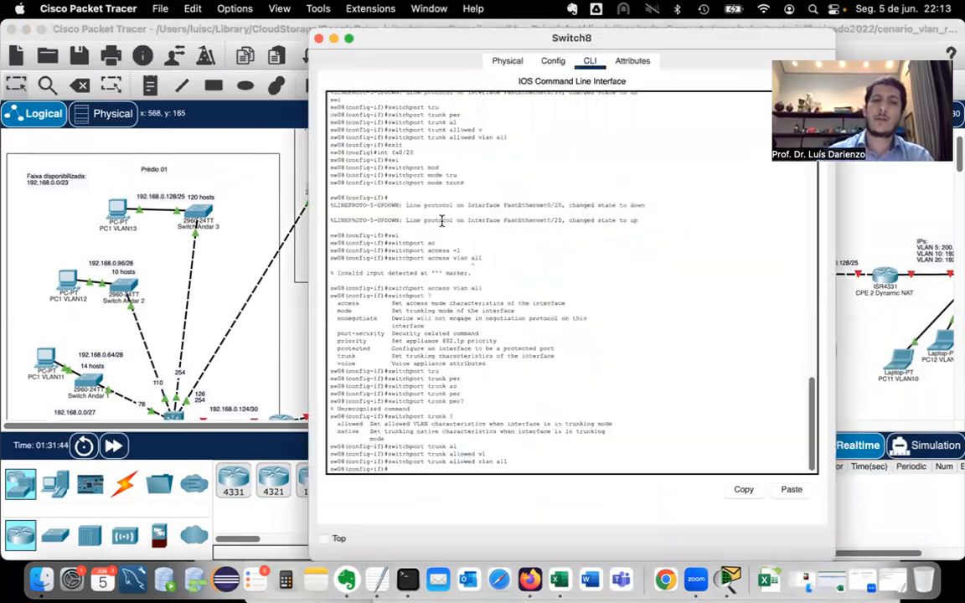
key(Return)
key(Return)
key(Return)
key(Return)
key(Return)
text(ex)
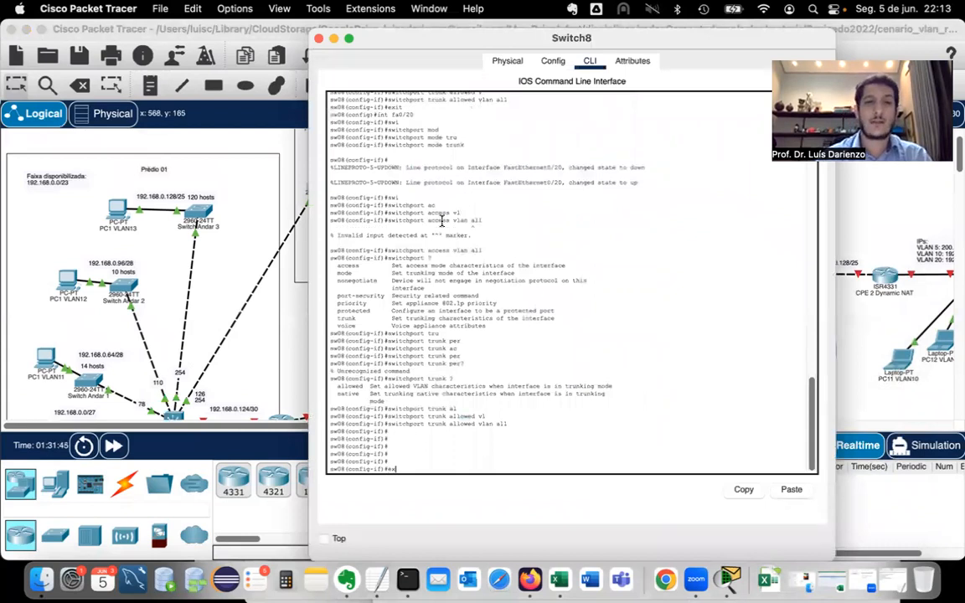
text(it)
key(Return)
key(Return)
key(Return)
key(Return)
Create VLAN 11 on Switch8 without a custom name and return to global configuration mode
text(vlan )
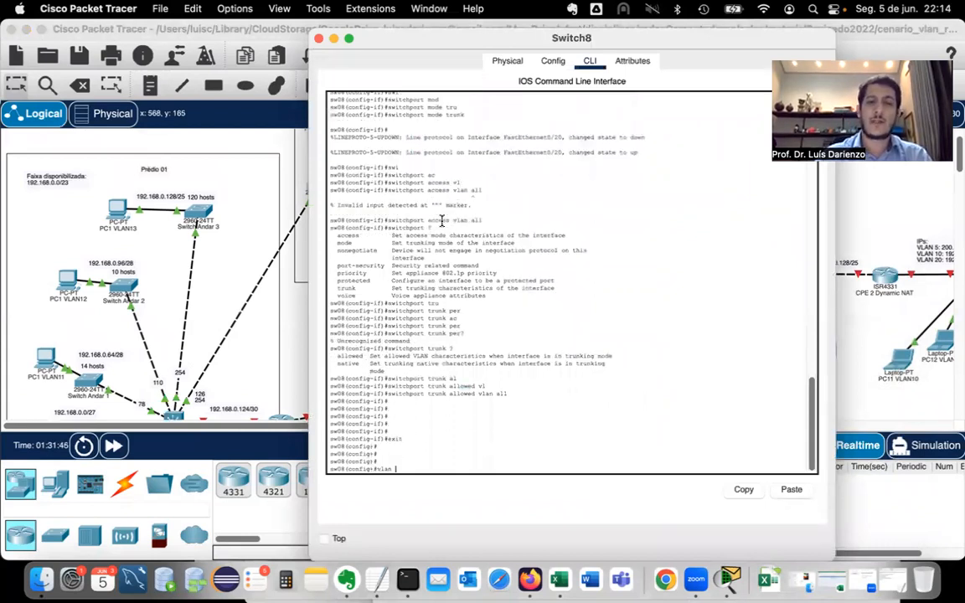
text(11)
key(Return)
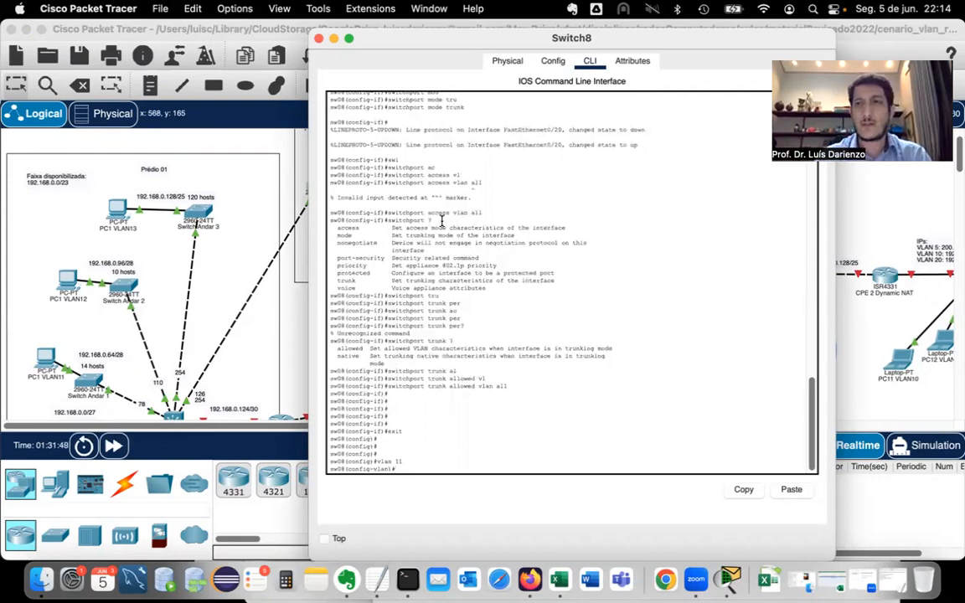
text(nam)
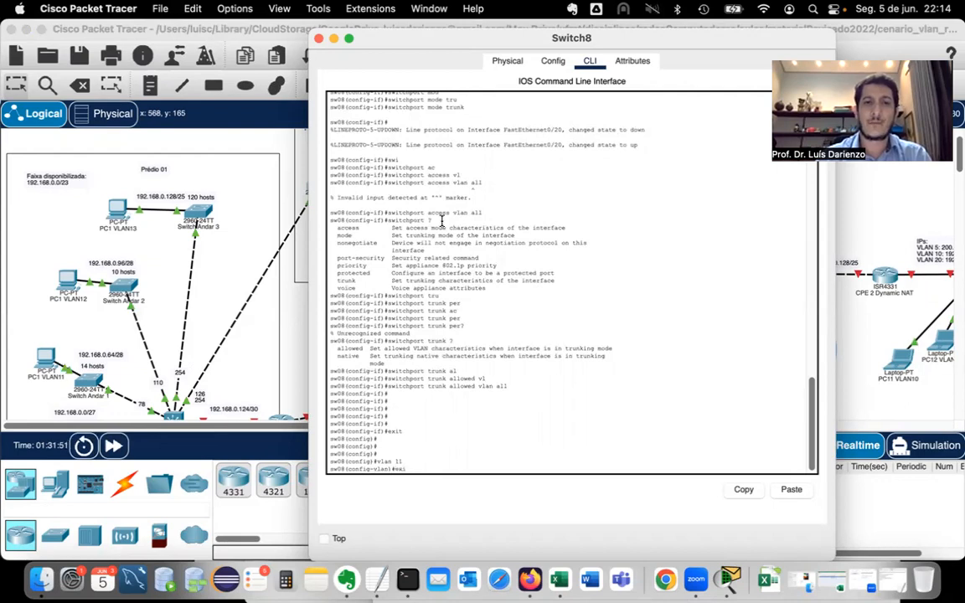
text( t)
key(Return)
Create VLAN 10 on Switch8 and exit VLAN configuration mode
text(vla)
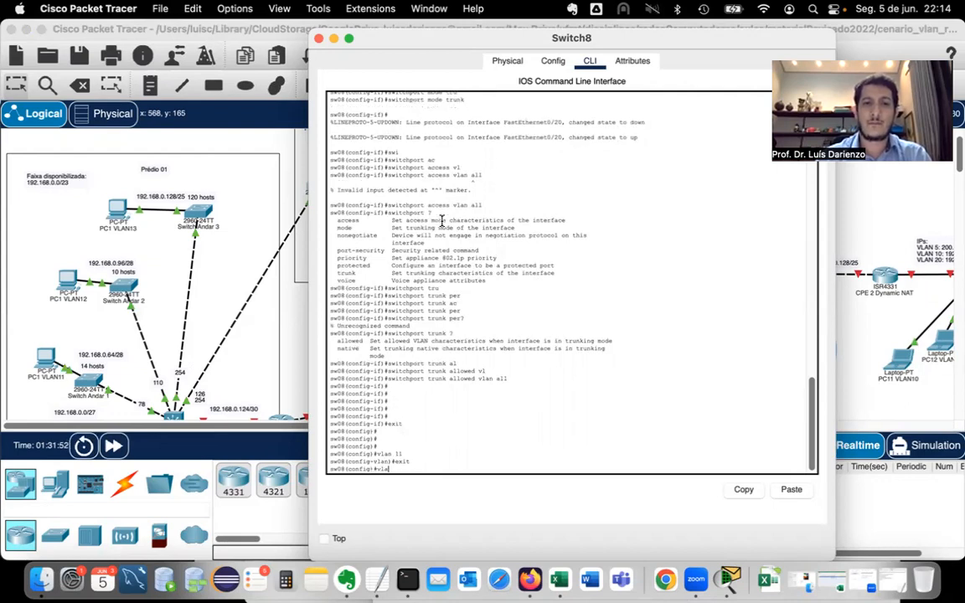
text(n 1)
text(0)
key(Return)
text(exit)
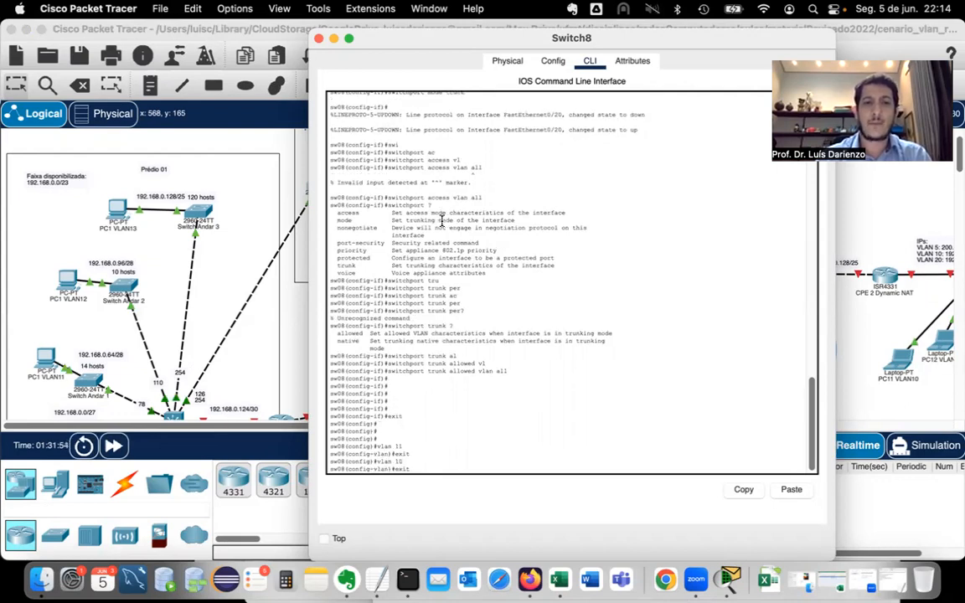
key(Return)
Create VLANs 12 and 13 on Switch8, exiting VLAN configuration mode after each one
text(vlan 12)
key(Return)
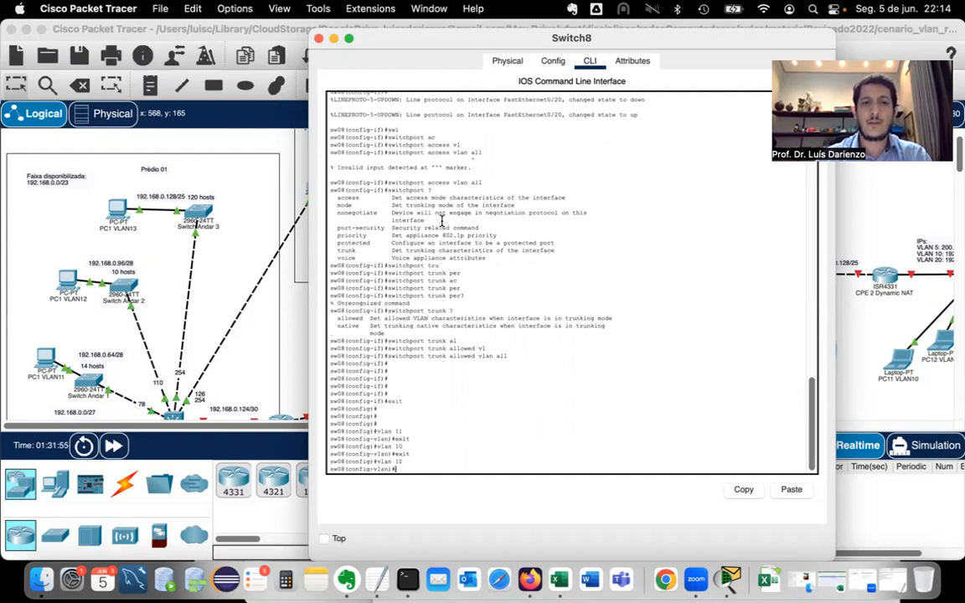
text(exit)
key(Return)
text(vla)
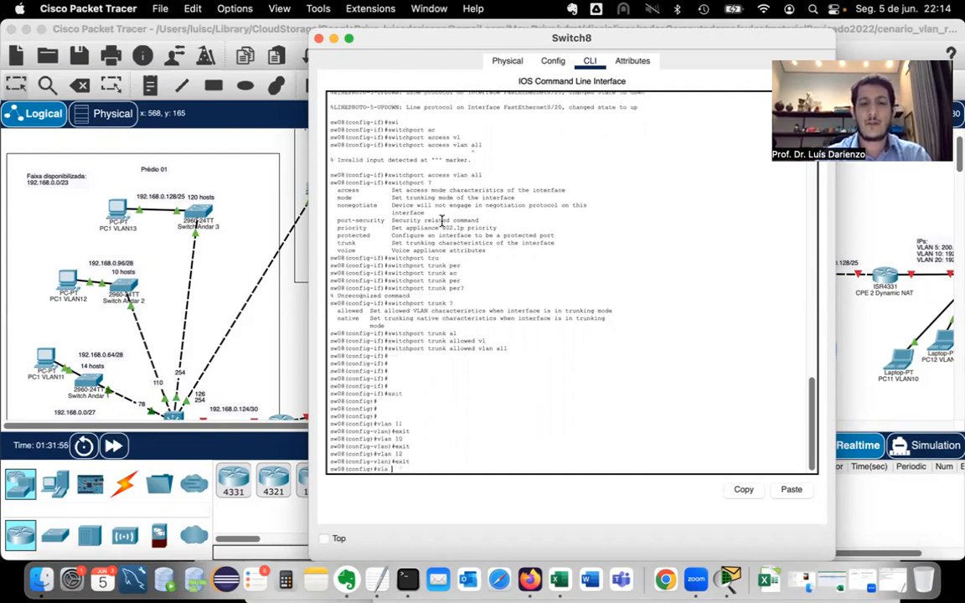
text(n 13)
key(Return)
text(exit)
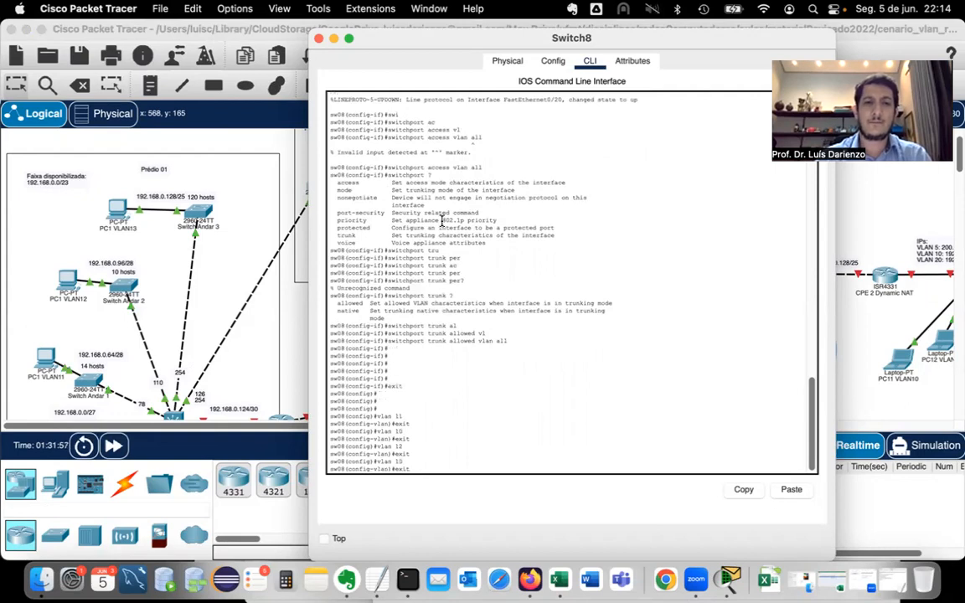
key(Return)
Create VLANs 20 and 21 on Switch8, exiting VLAN configuration mode after each one
text(vlan )
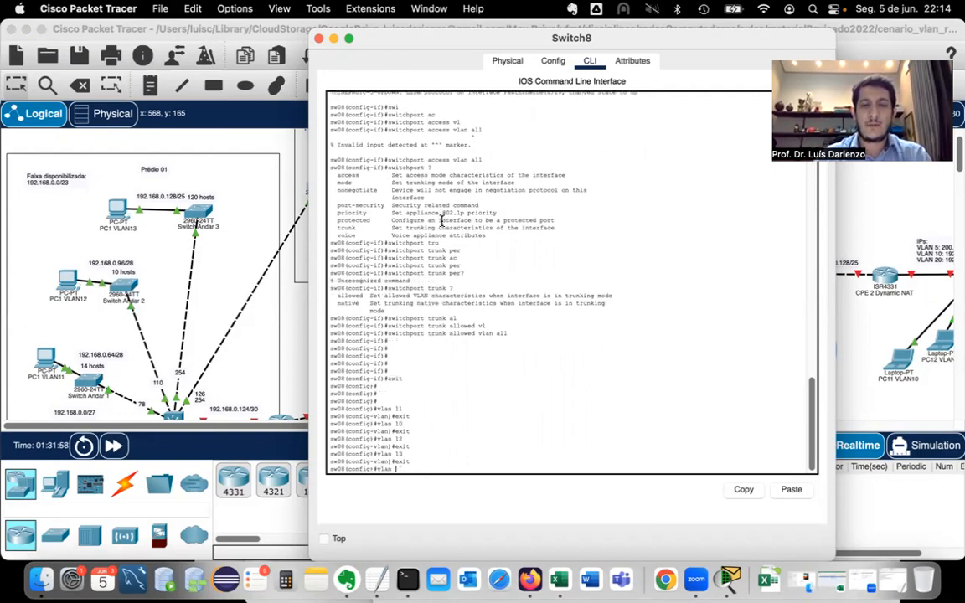
text(20)
key(Return)
text(exit)
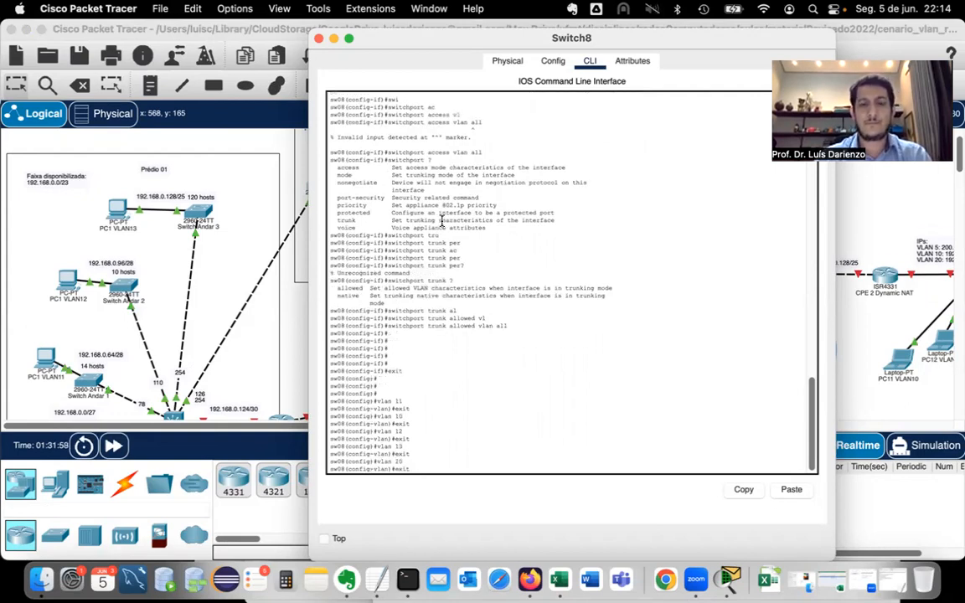
key(Return)
text(vlan)
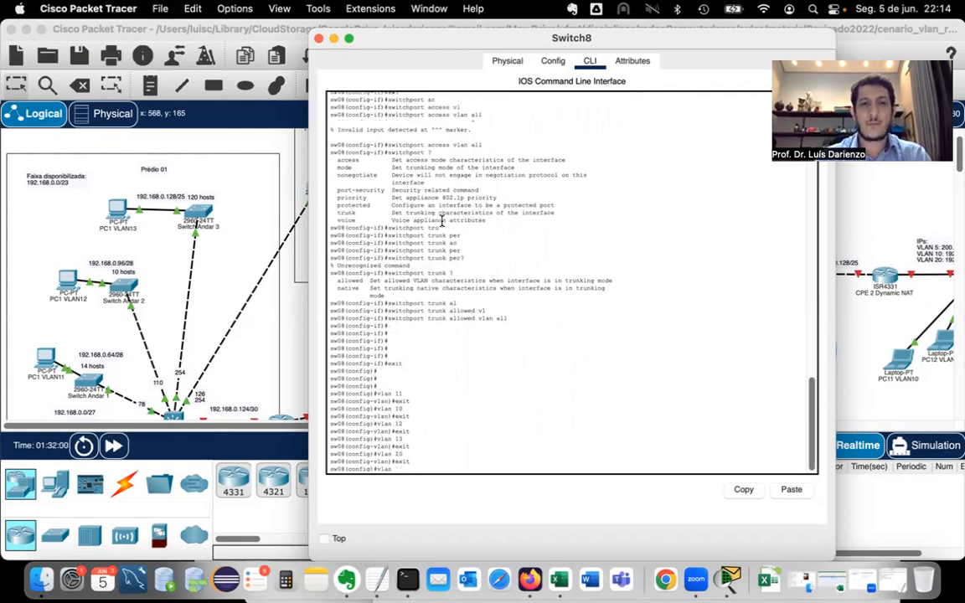
text( 21)
key(Return)
text(exit)
key(Return)
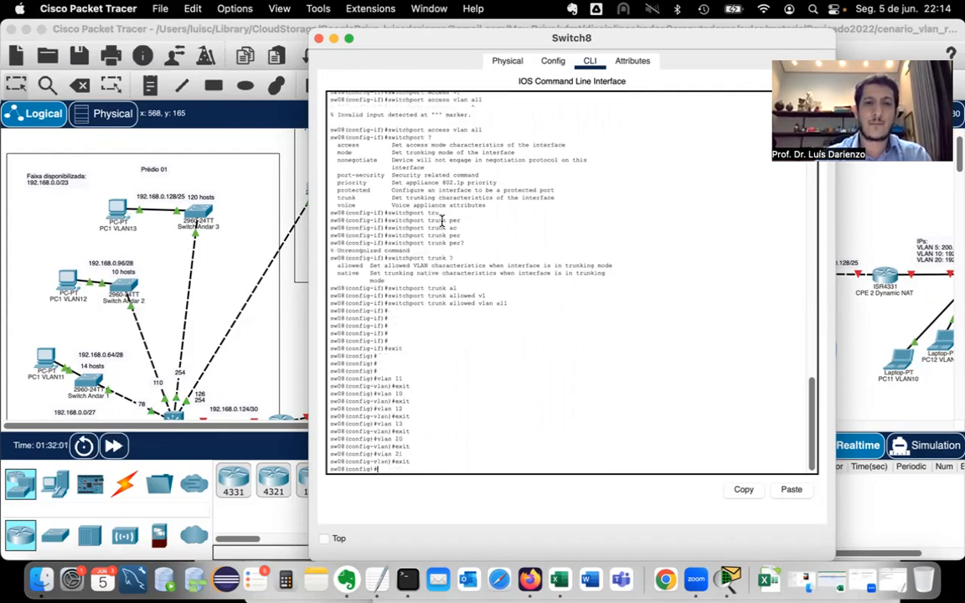
Exit global configuration on Switch8 to privileged EXEC mode
key(Return)
key(Return)
key(Return)
text(exit)
key(Return)
key(Return)
key(Return)
key(Return)
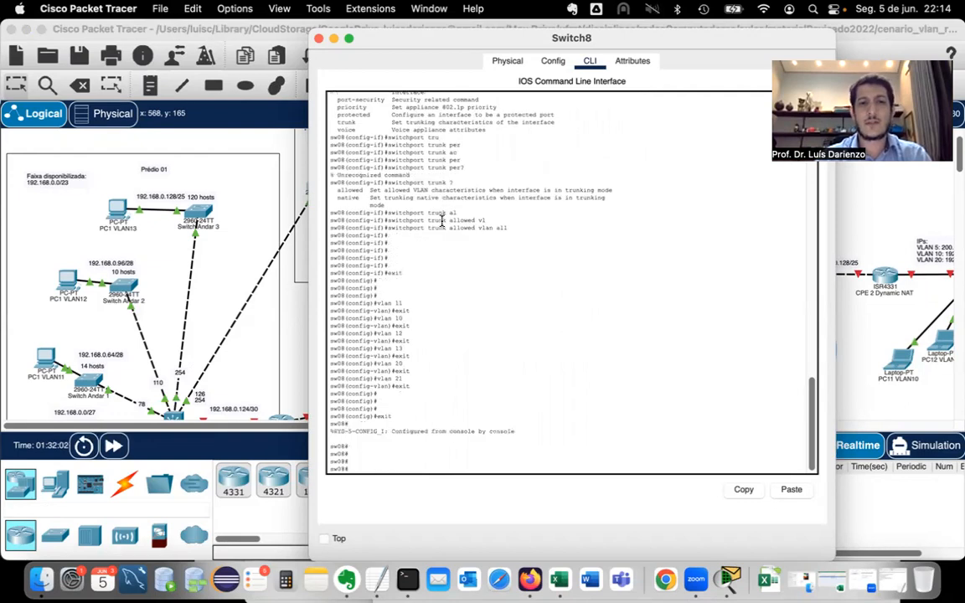
Display the brief VLAN list on Switch8 and return to the network topology
key(Return)
text(sh vla brief)
key(Return)
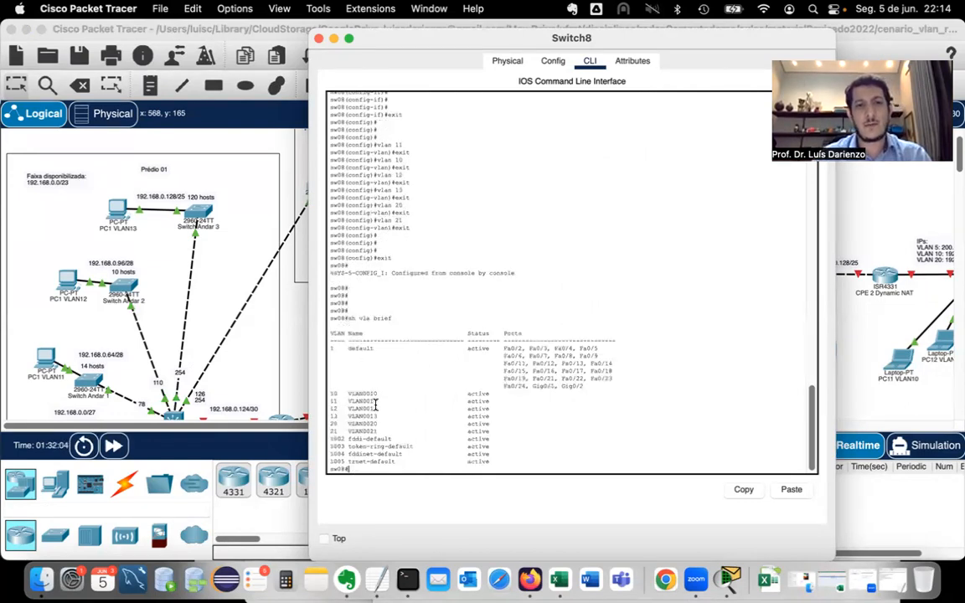
click(289, 365)
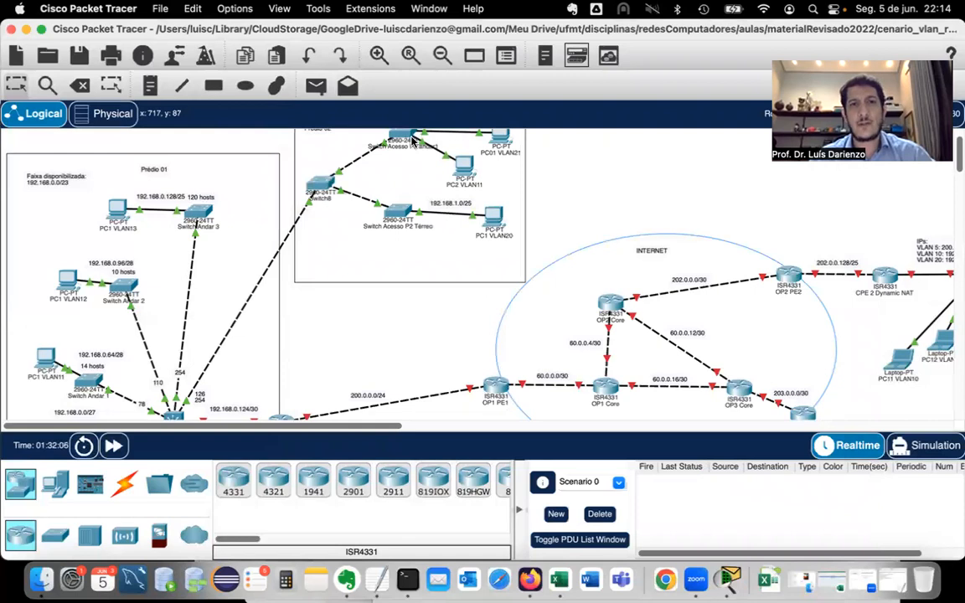
Ping 192.168.0.65 from the Command Prompt of PC2 VLAN11
click(465, 169)
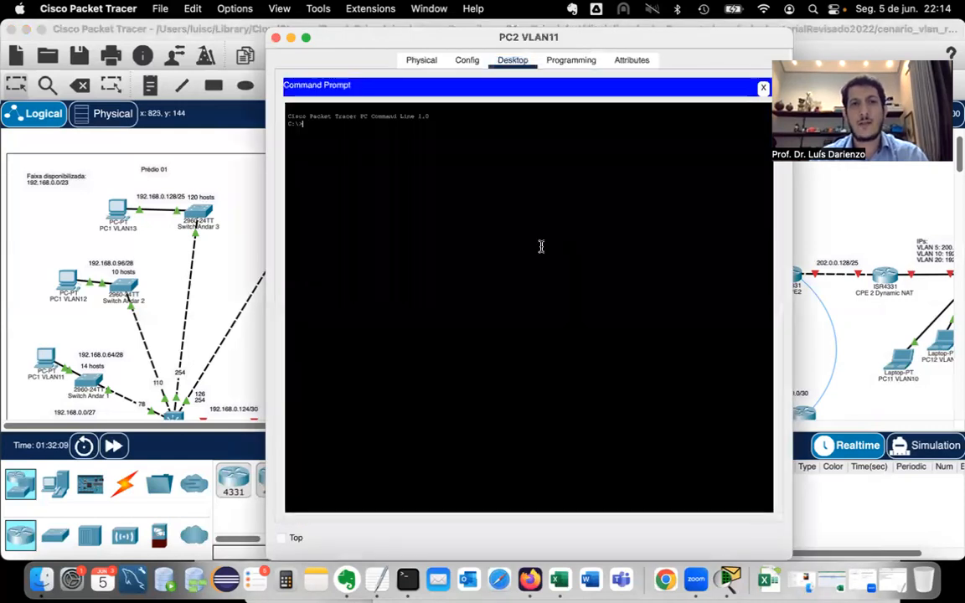
text(ping )
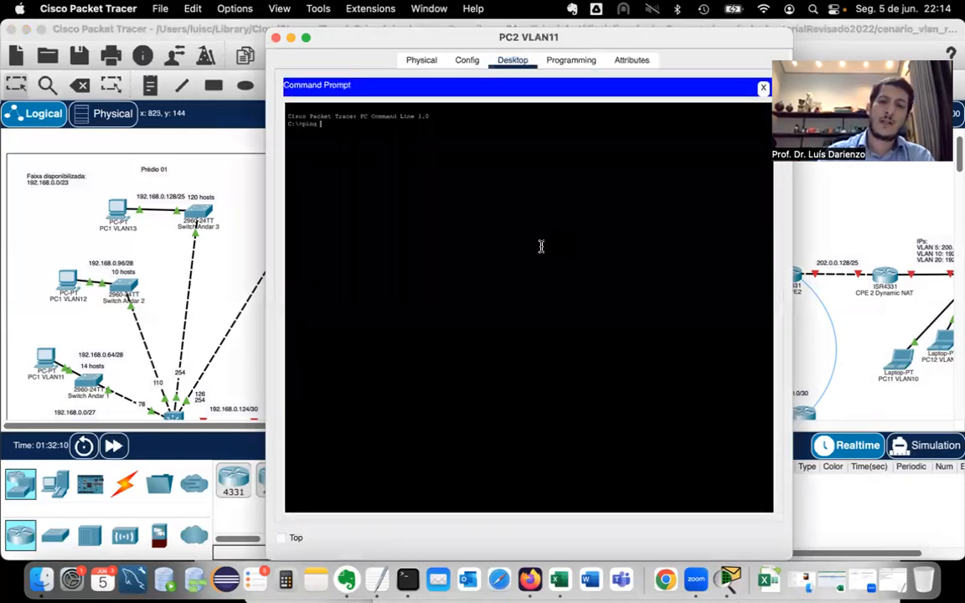
text(192.168.)
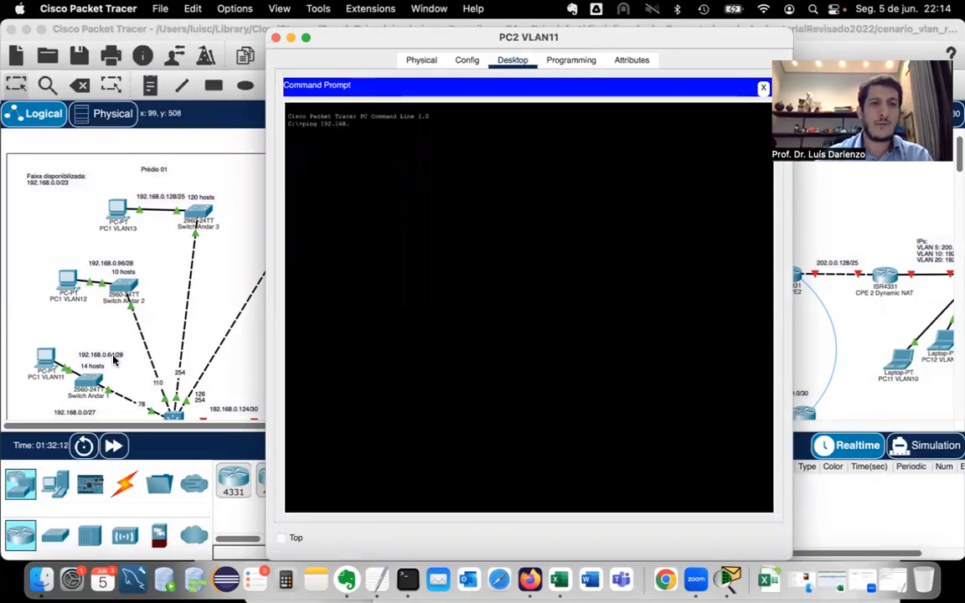
text(0.65)
key(Return)
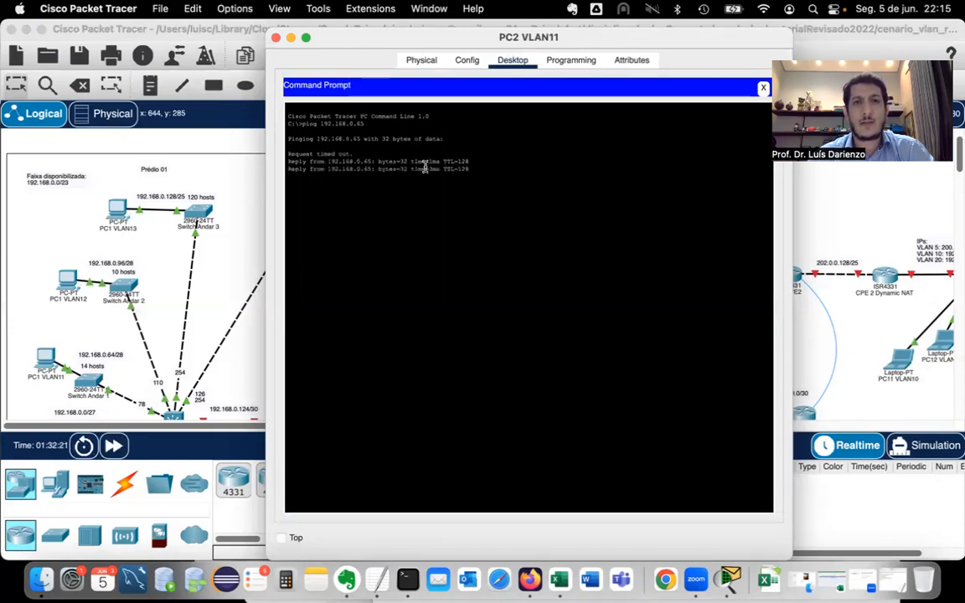
drag(471, 163, 313, 163)
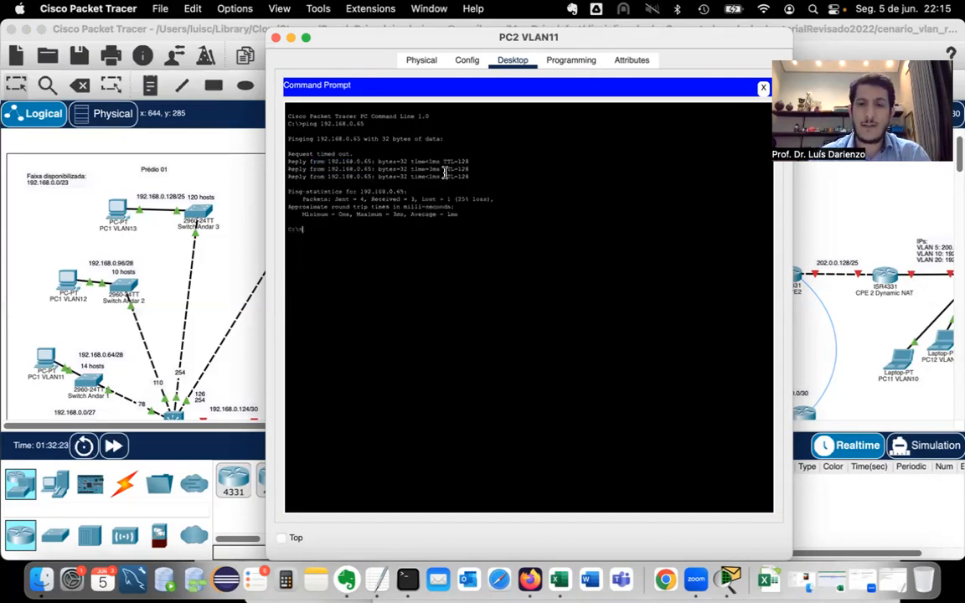
Ping 192.168.0.129 from PC2 VLAN11, checking the target address in PC1 VLAN13's IP configuration before running the command
text(ping 19)
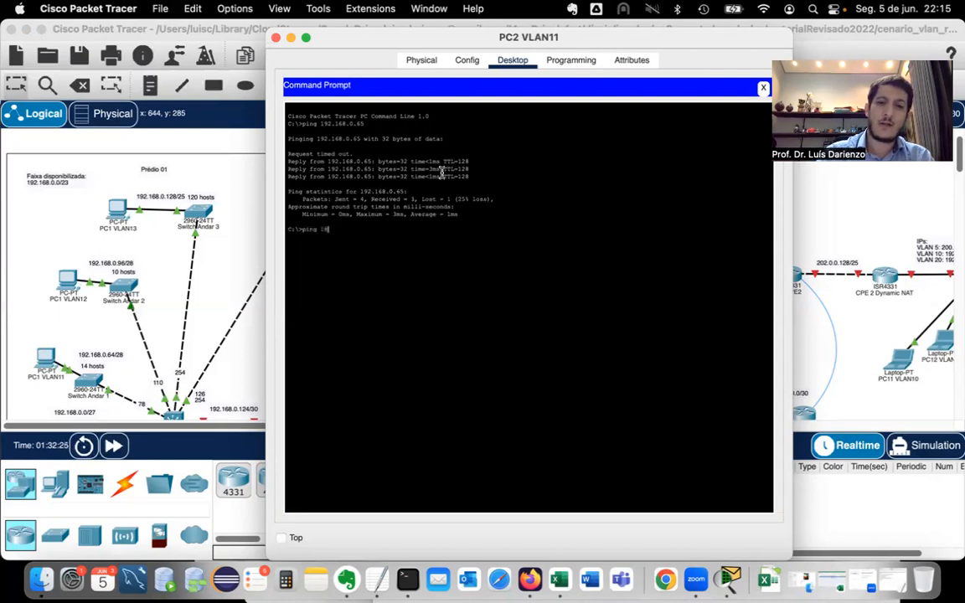
text(2.168)
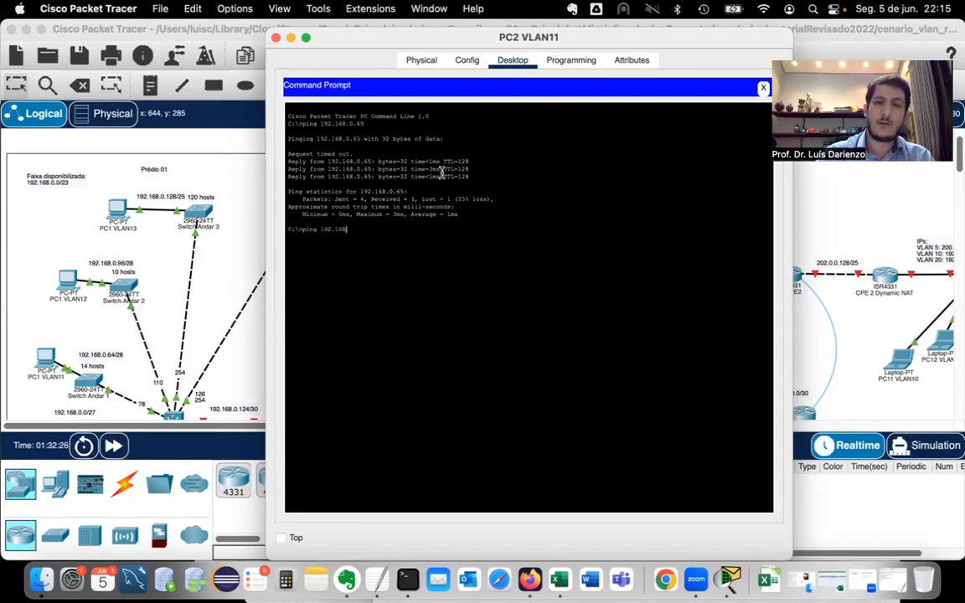
text(.0.)
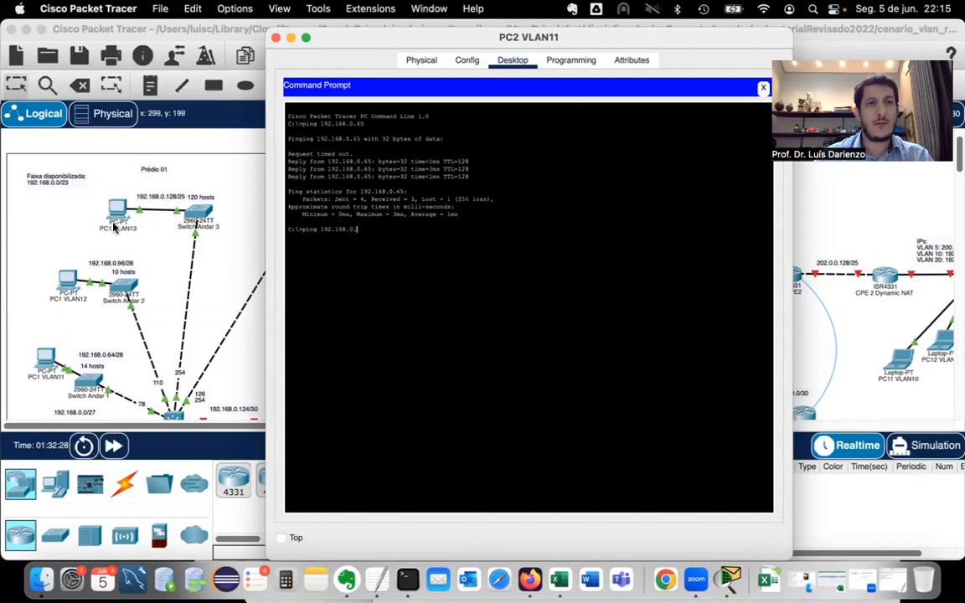
text(129)
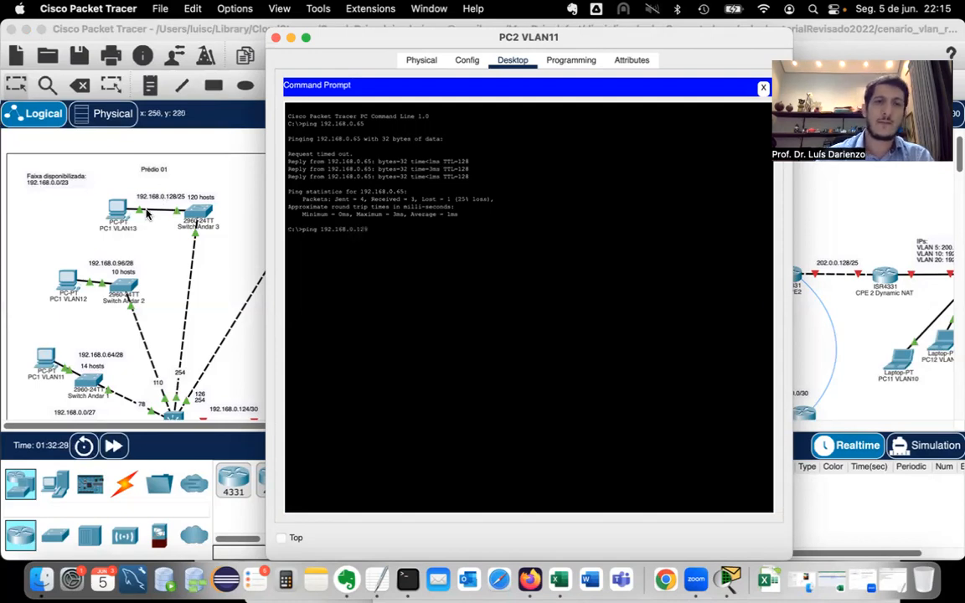
click(110, 213)
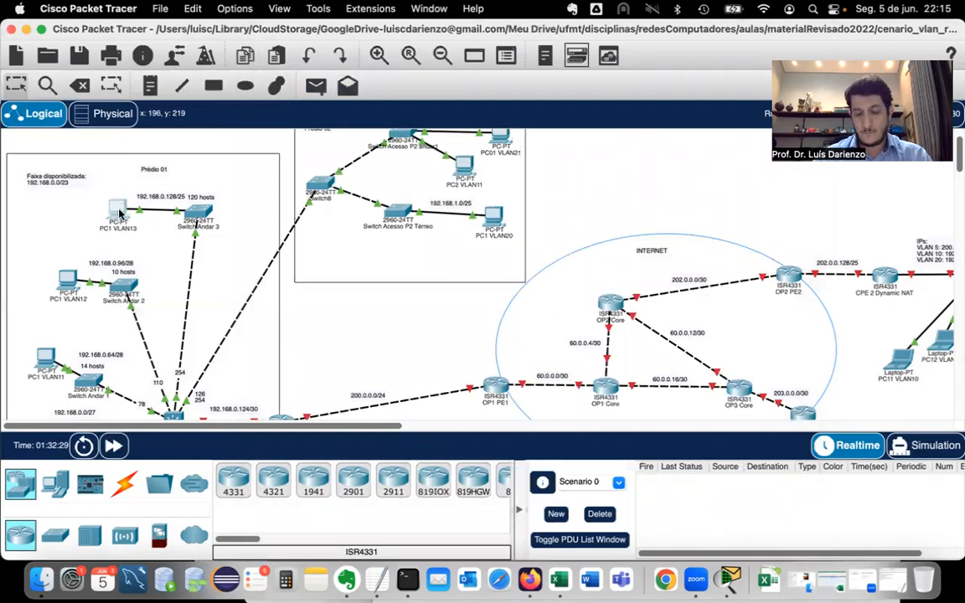
click(119, 214)
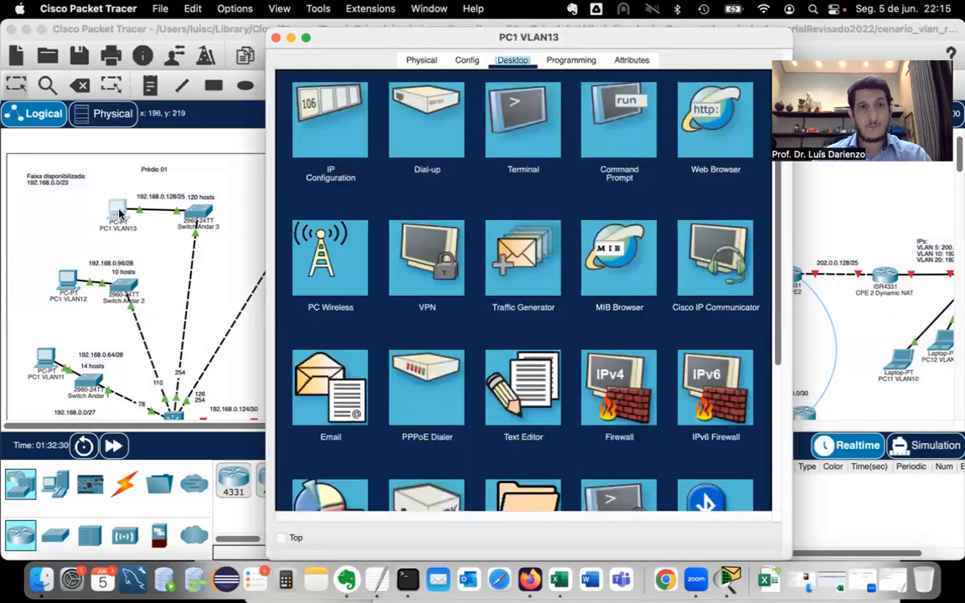
click(349, 125)
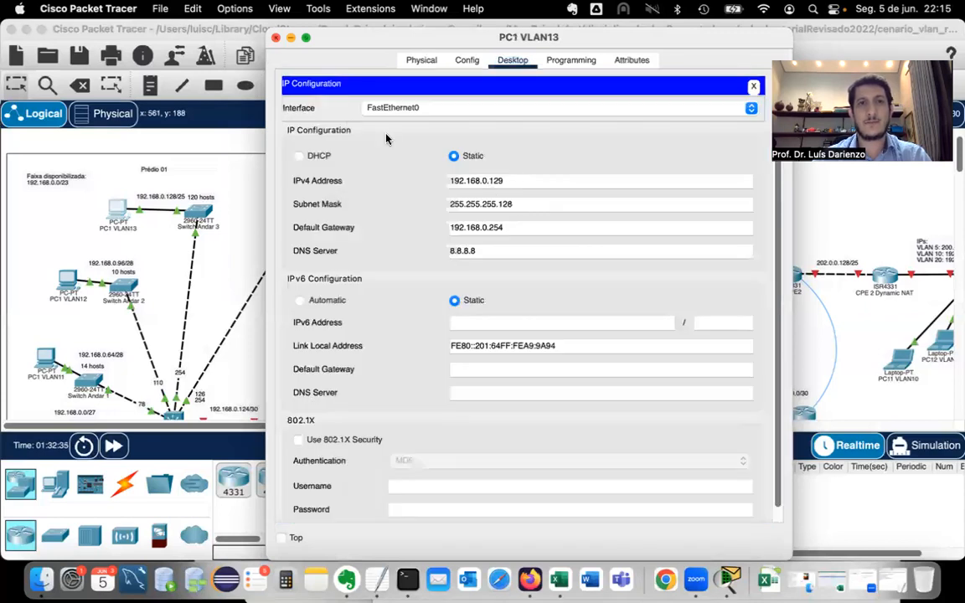
key(Escape)
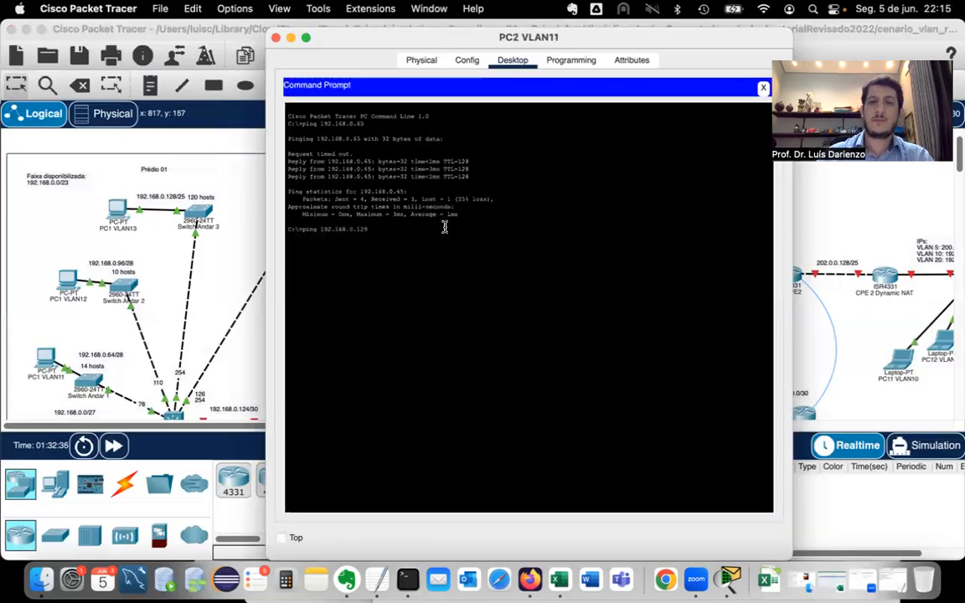
key(Return)
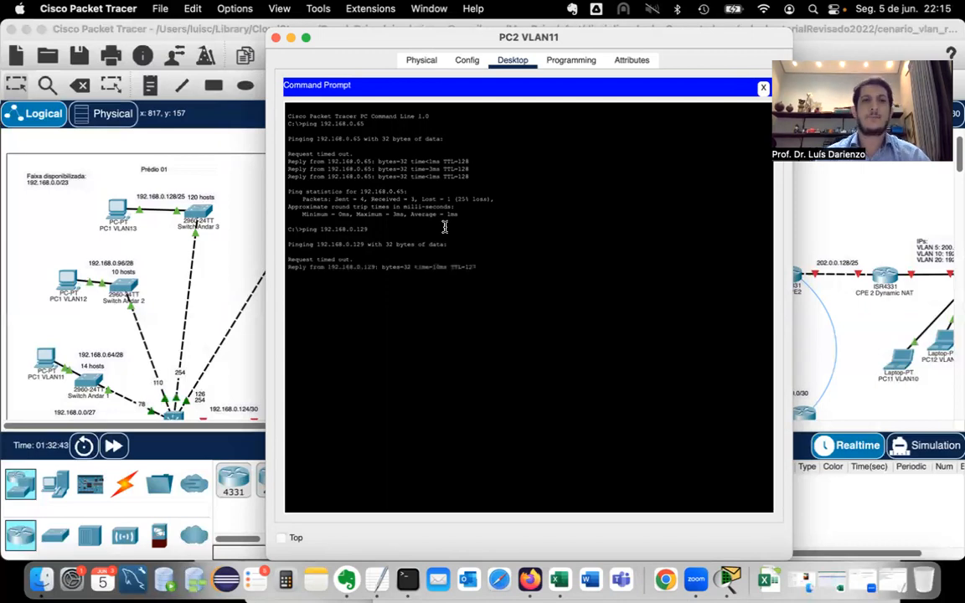
drag(458, 275, 386, 268)
click(132, 309)
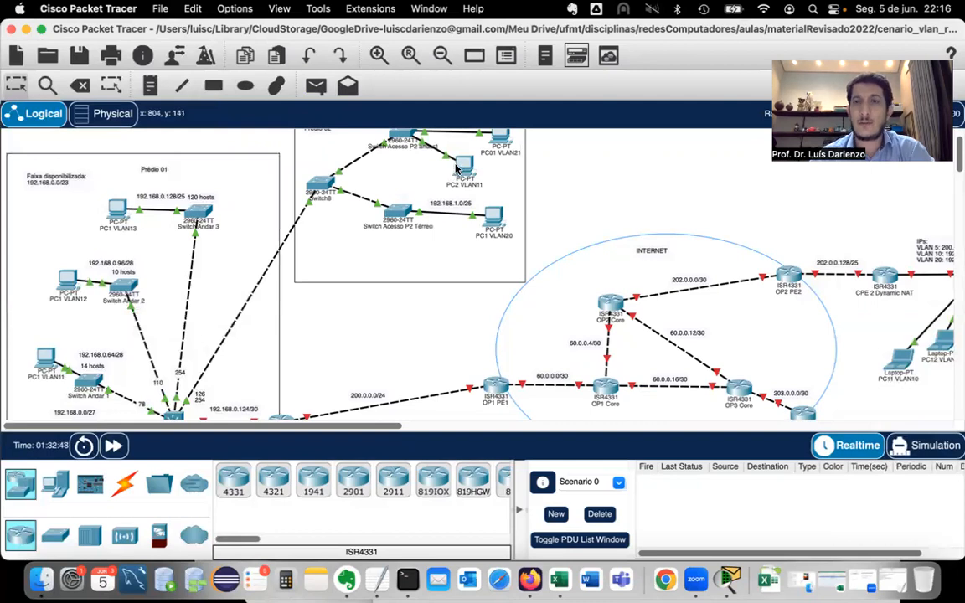
mouse_move(457, 168)
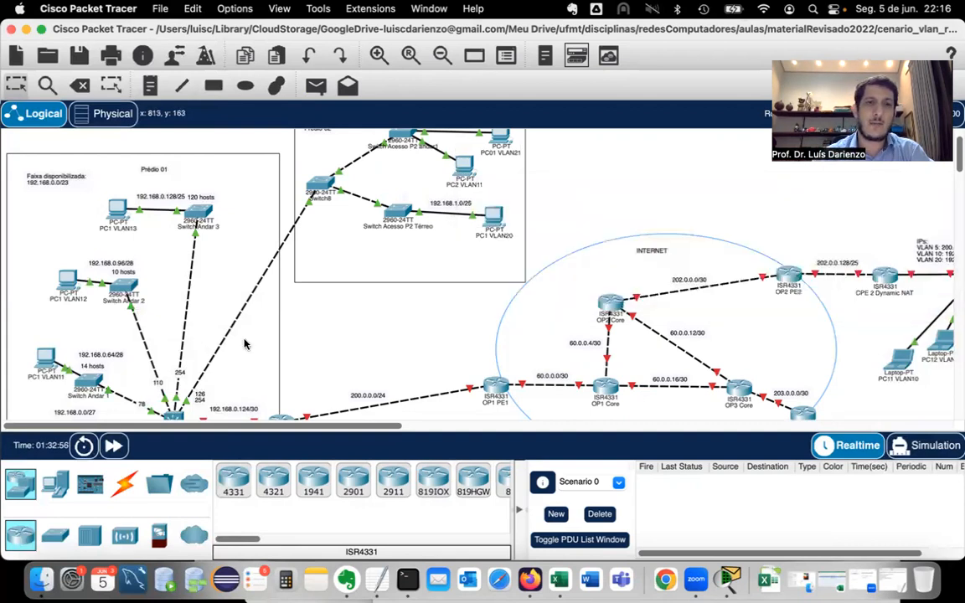
scroll(395, 230, up, 3)
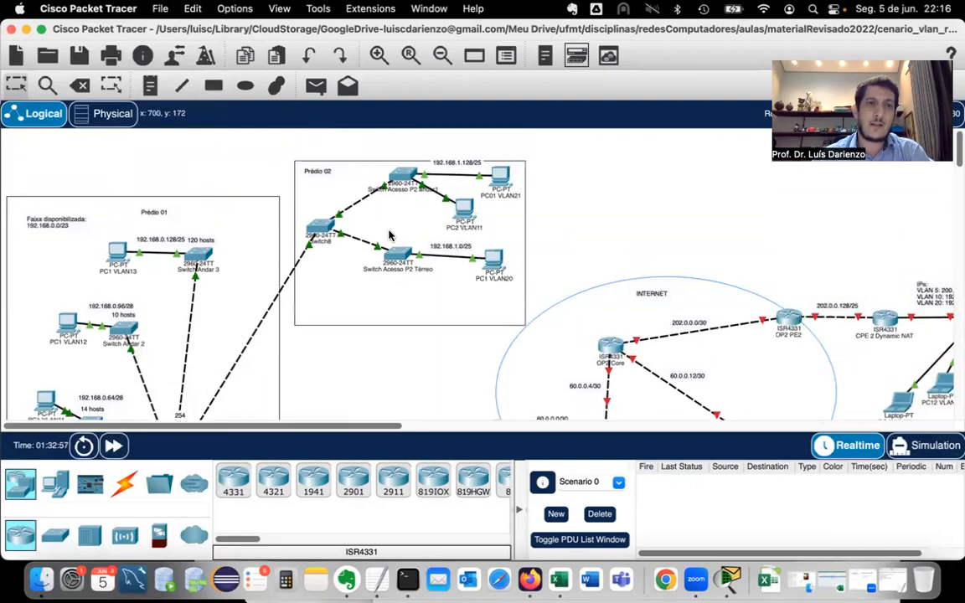
scroll(246, 315, down, 3)
scroll(117, 375, down, 3)
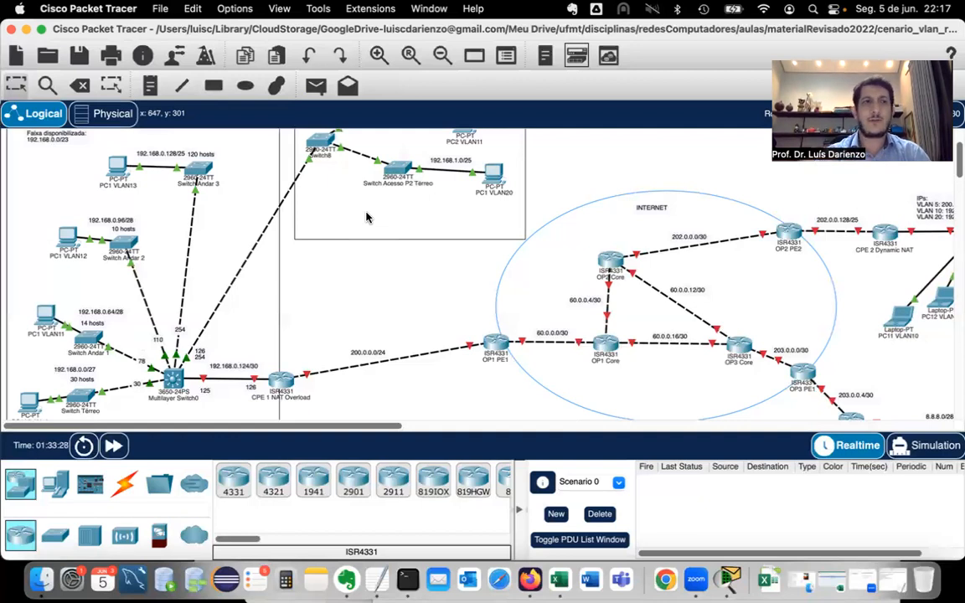
Ping 192.168.1.1 from the Command Prompt of PC1 VLAN12
click(67, 243)
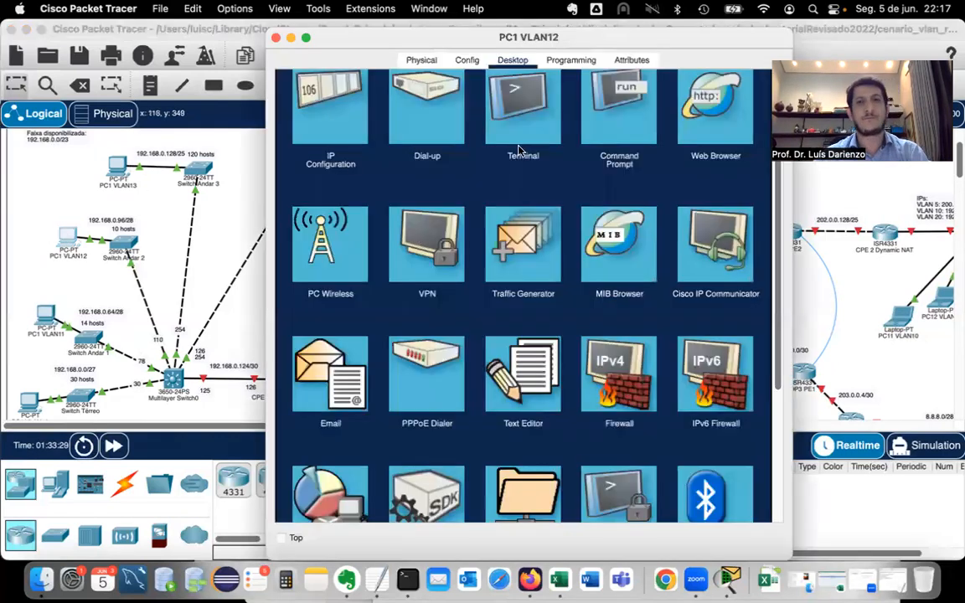
click(627, 162)
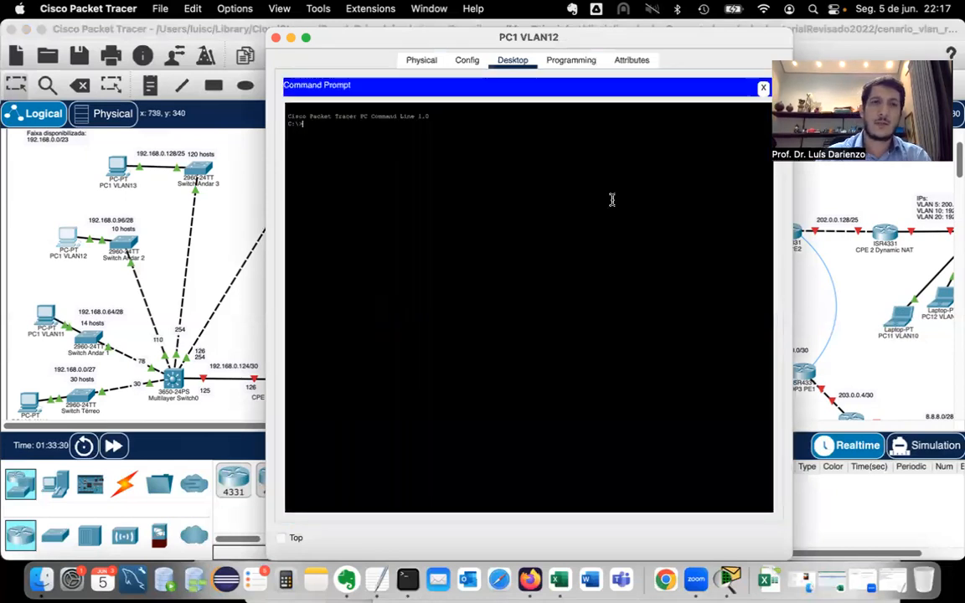
text(ping 192)
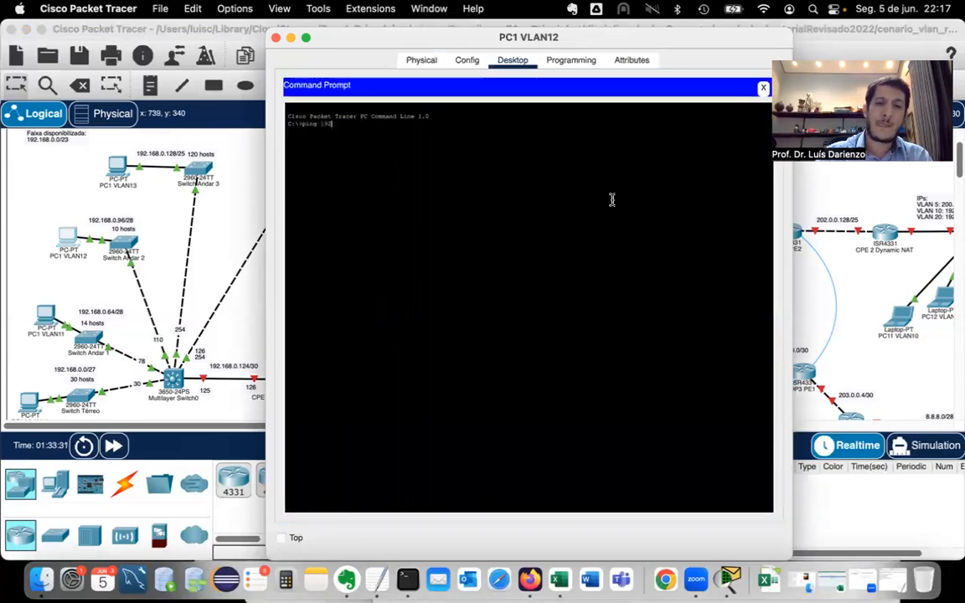
text(.168.0.)
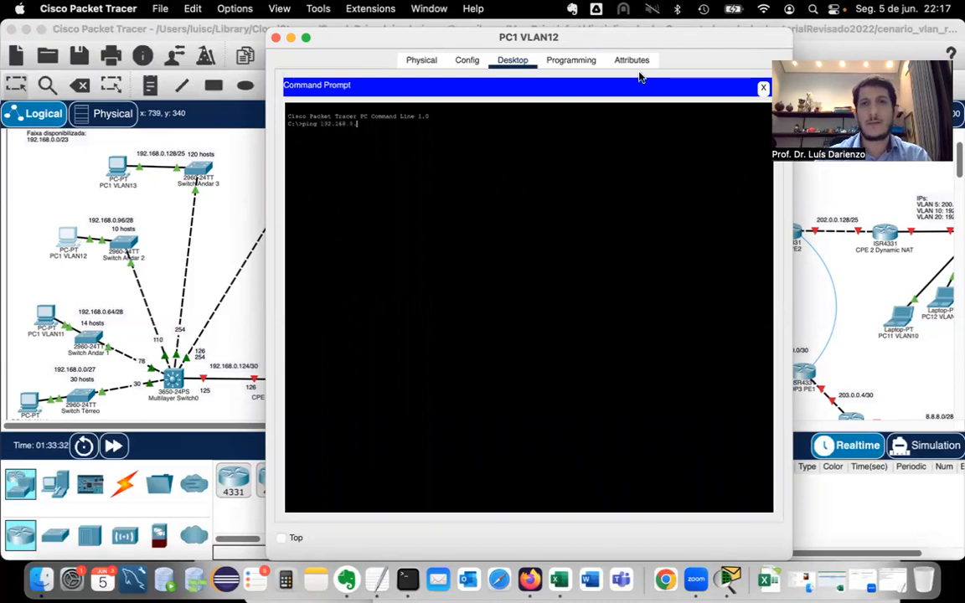
drag(599, 38, 426, 235)
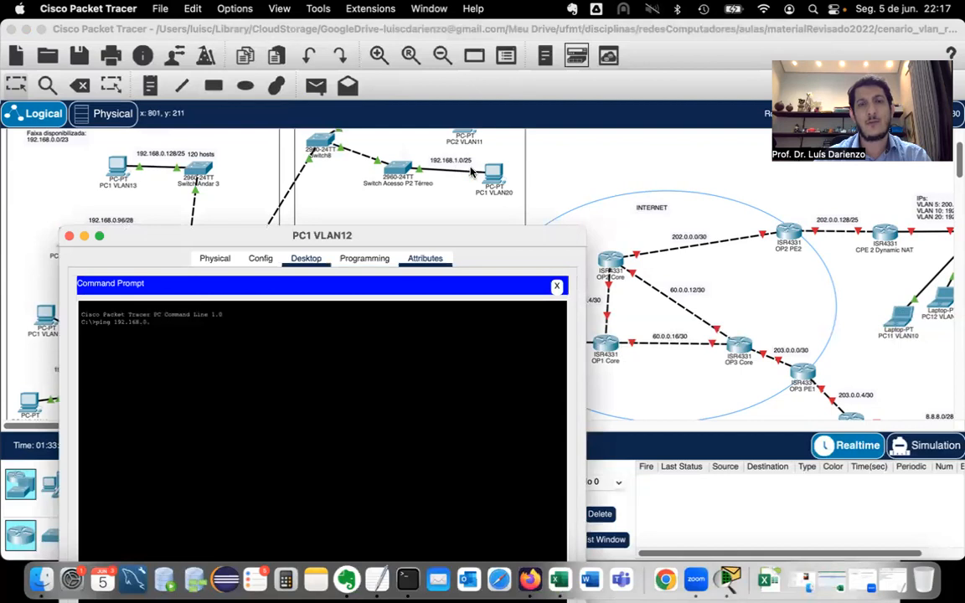
drag(444, 240, 543, 142)
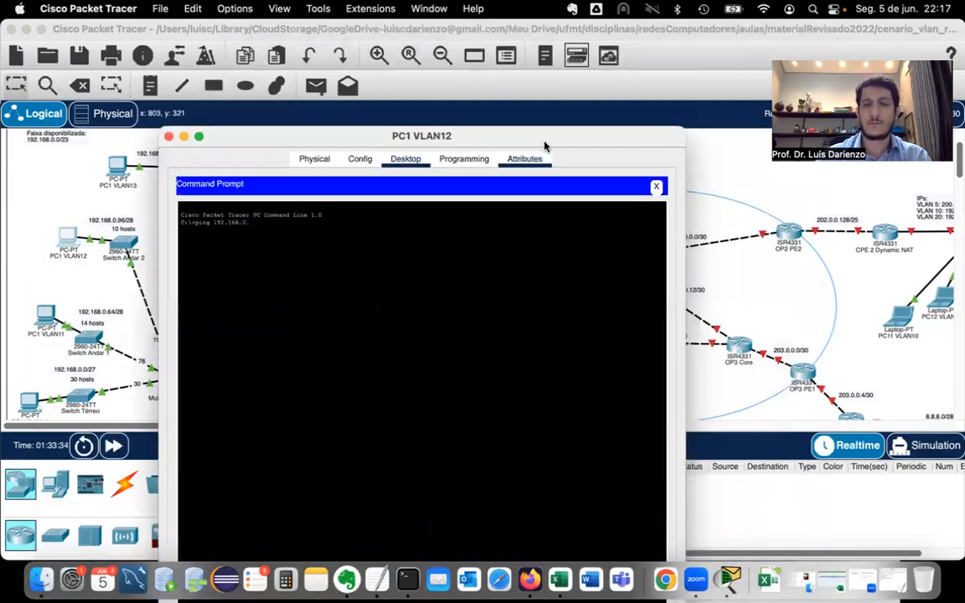
text(1.1)
key(Return)
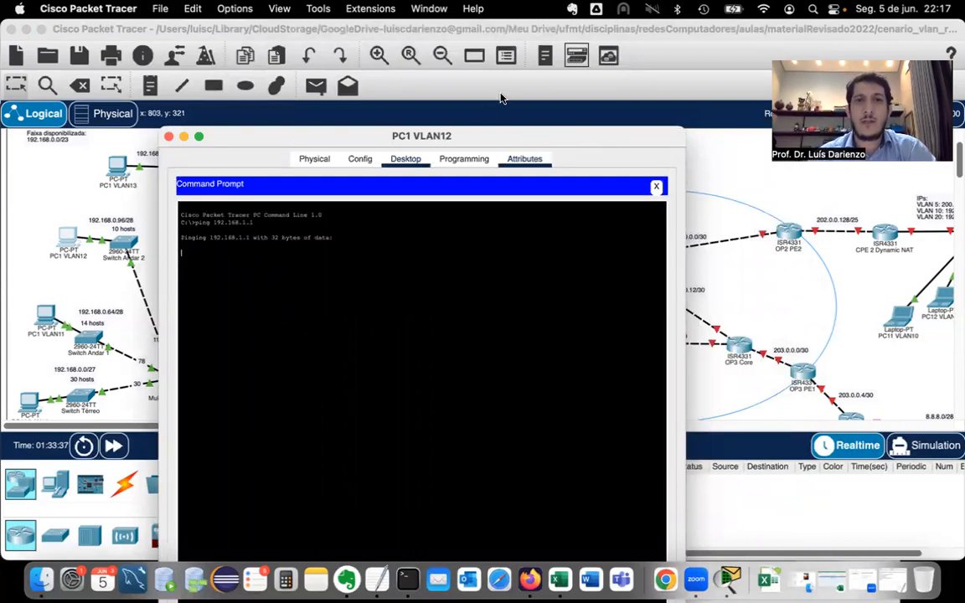
drag(494, 138, 505, 60)
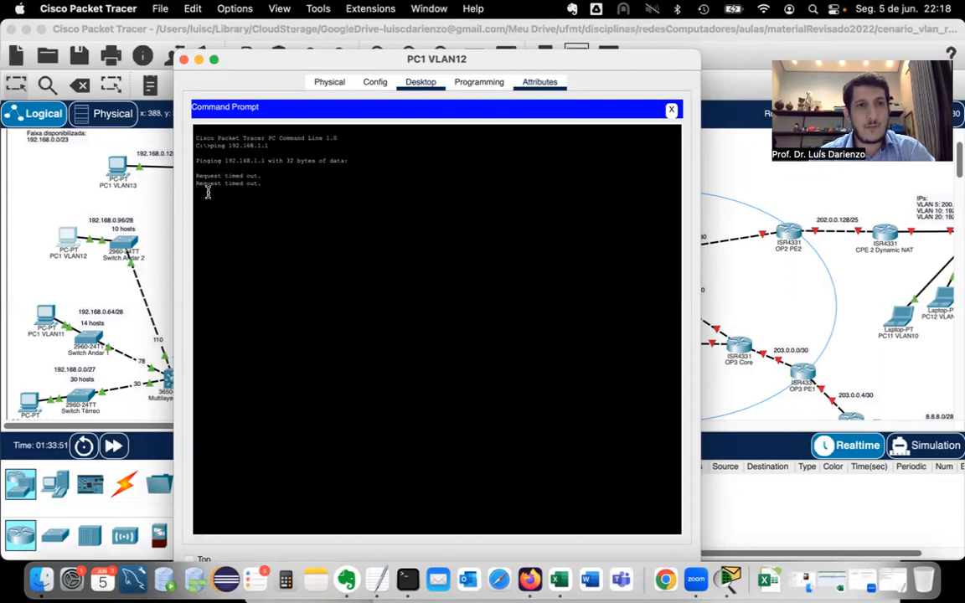
Check the IPv4 address, subnet mask and default gateway in PC1 VLAN20's IP configuration
key(super+grave)
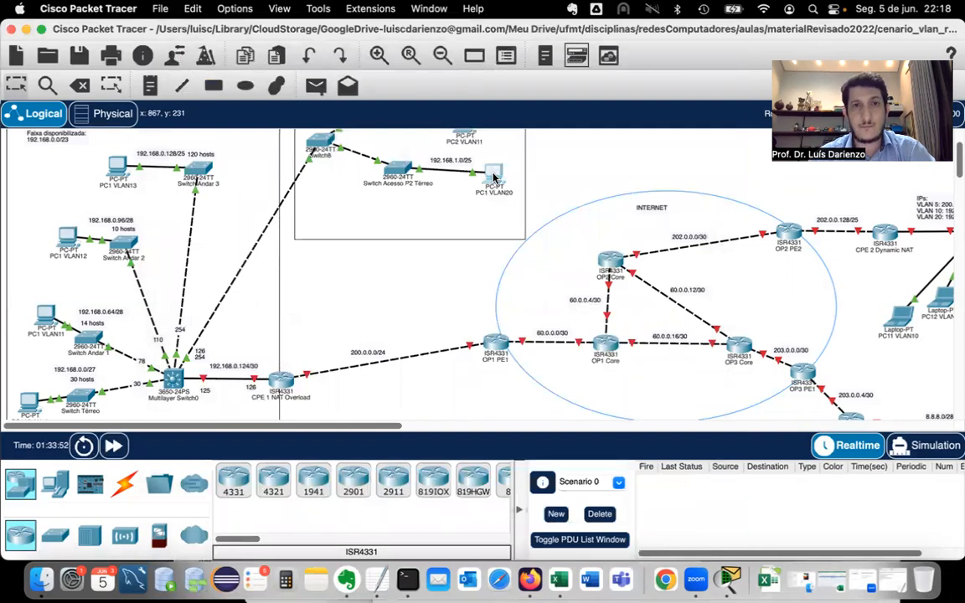
click(493, 176)
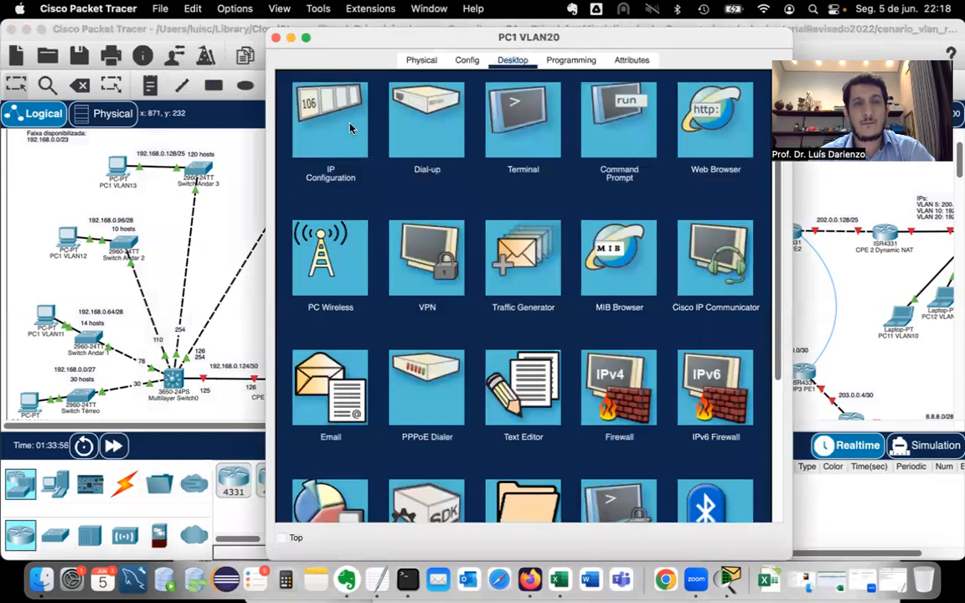
click(362, 161)
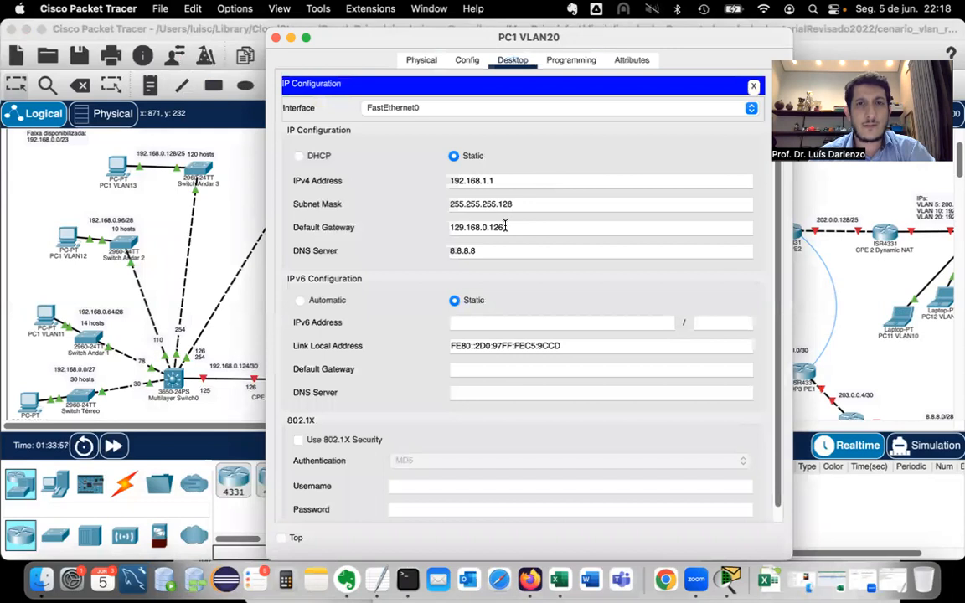
click(276, 39)
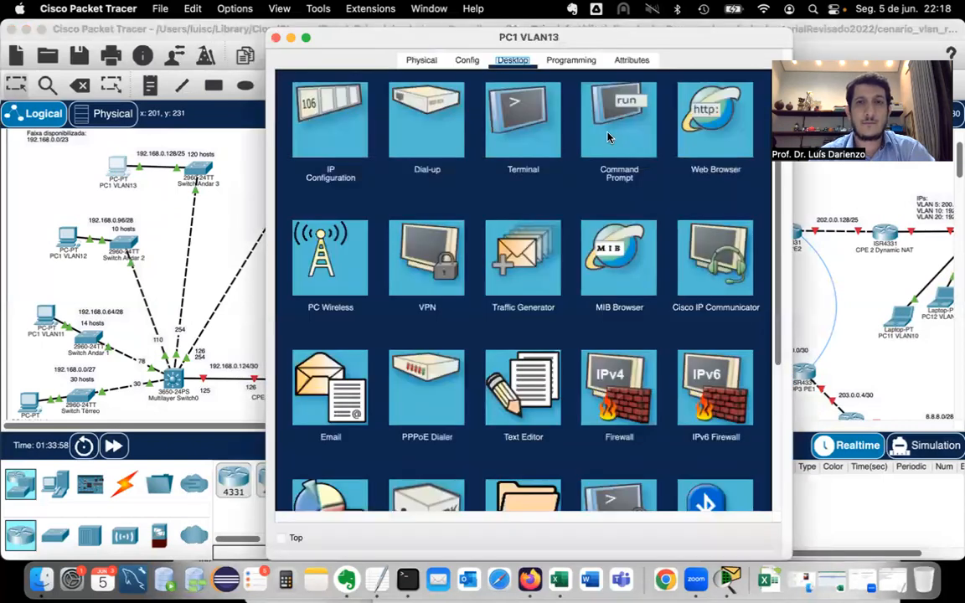
Ping 192.168.1.1 from the Command Prompt of PC1 VLAN13 and check the replies
click(609, 134)
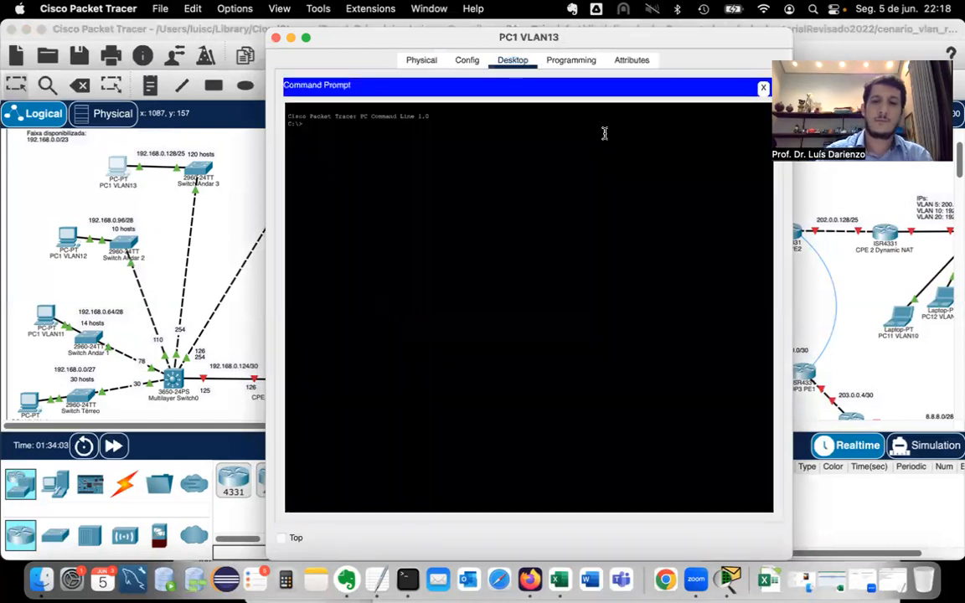
text(ping 19)
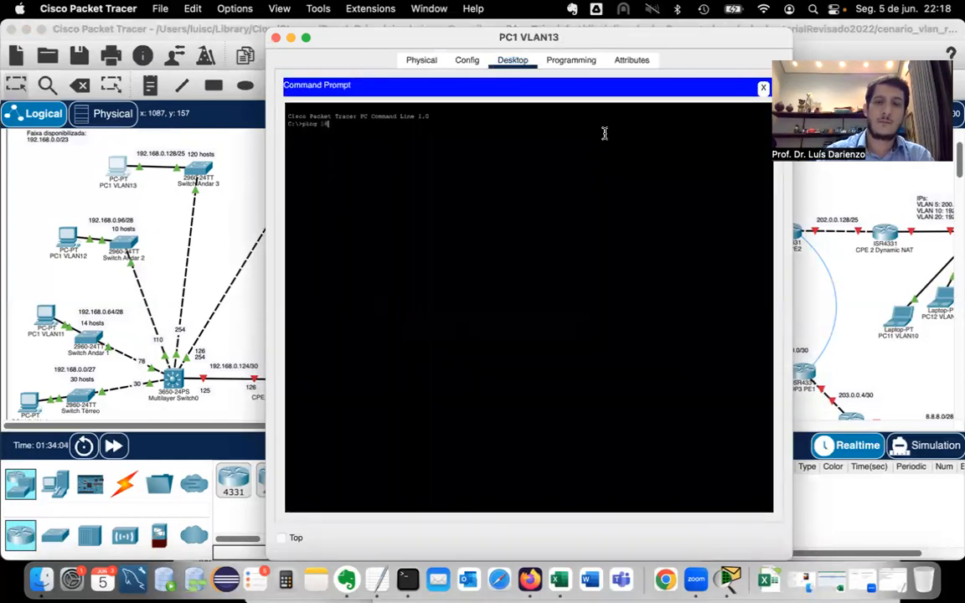
text(2.168)
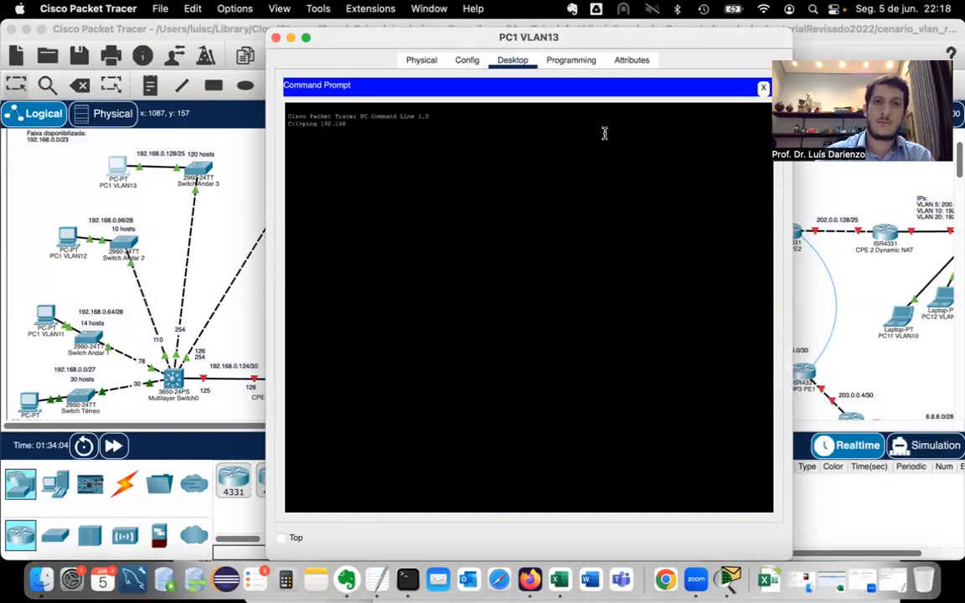
text(.1.1)
key(Return)
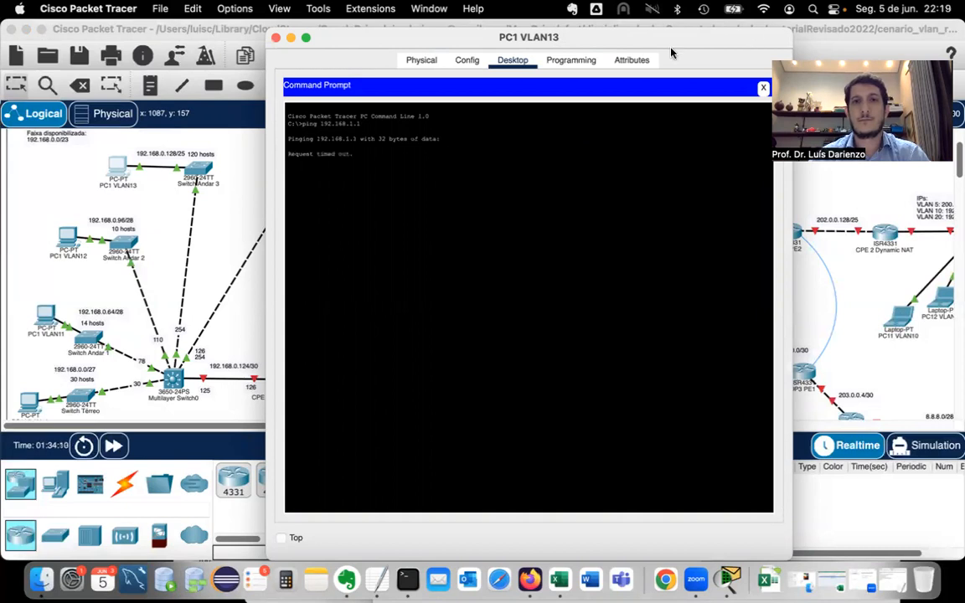
drag(686, 37, 580, 47)
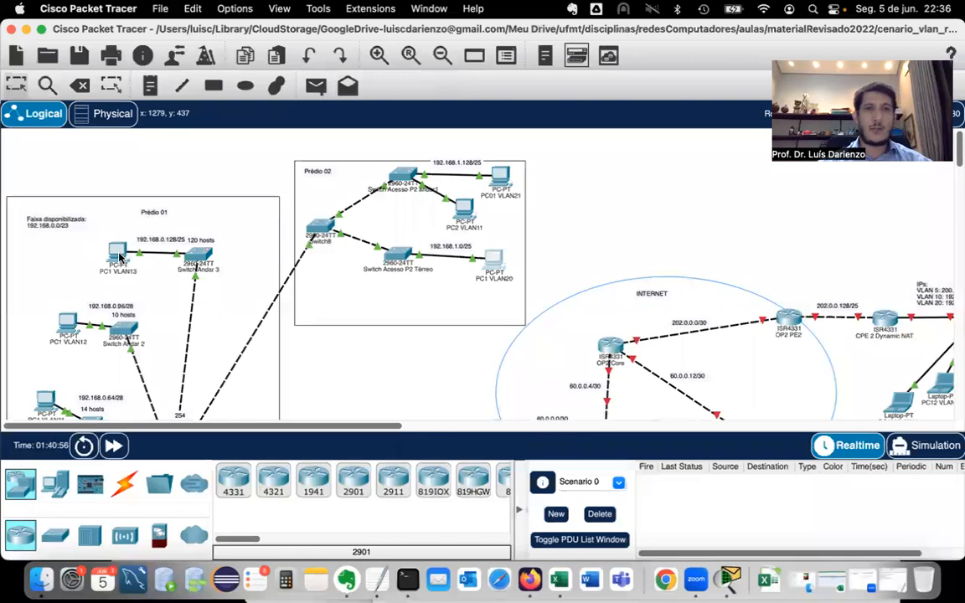
click(119, 254)
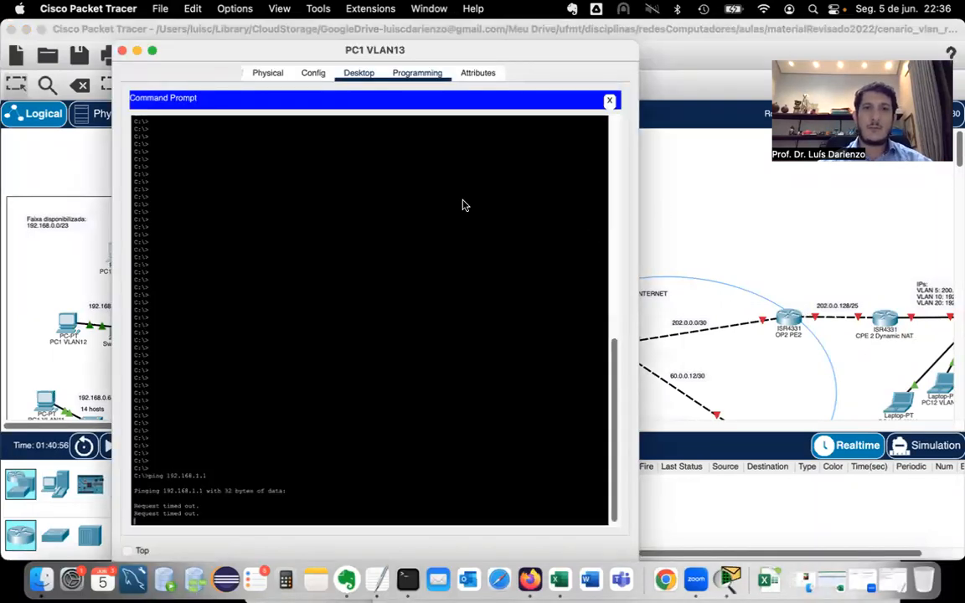
click(661, 202)
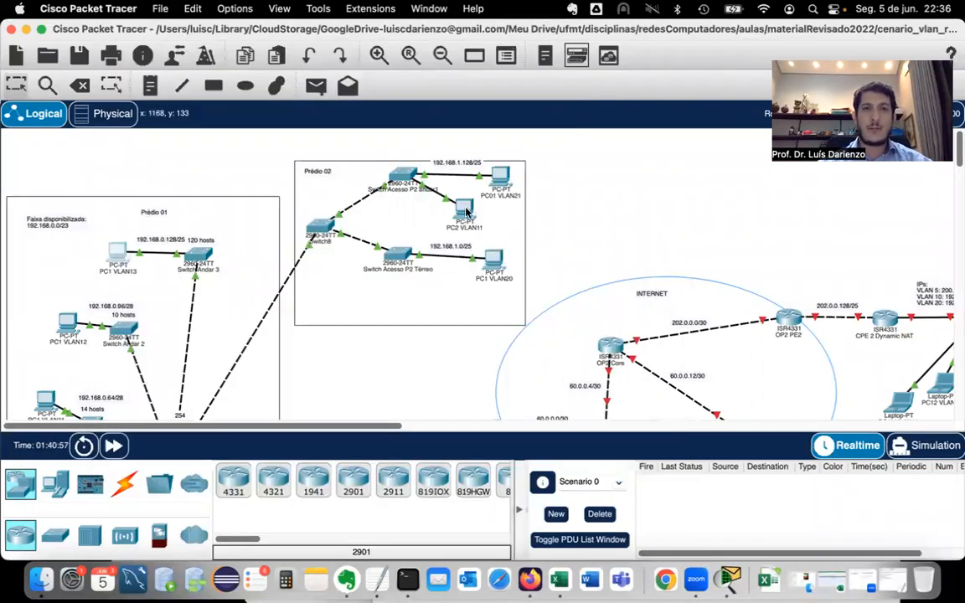
Correct the first octet of the default gateway in PC1 VLAN20's IP configuration to 192
click(494, 262)
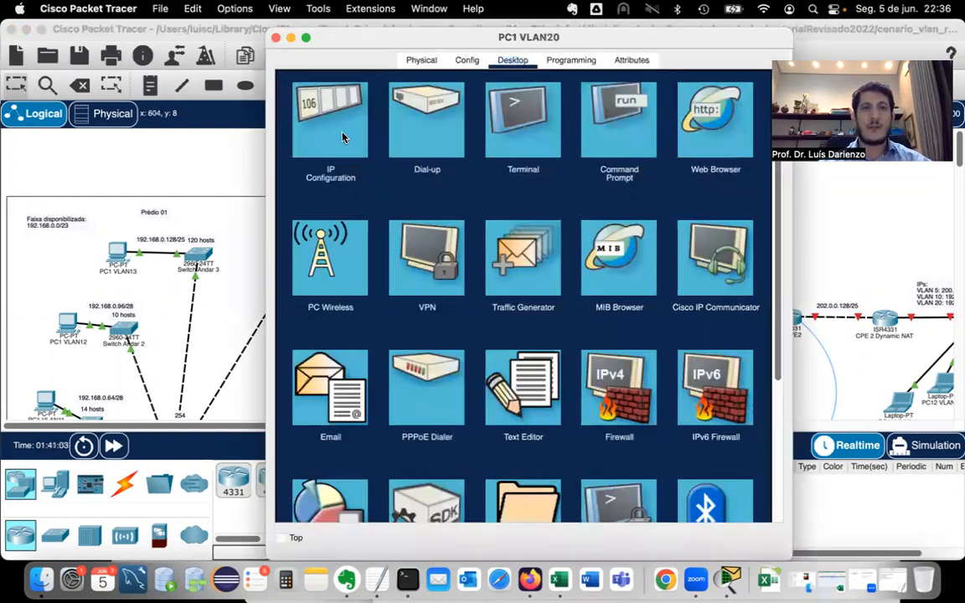
click(340, 139)
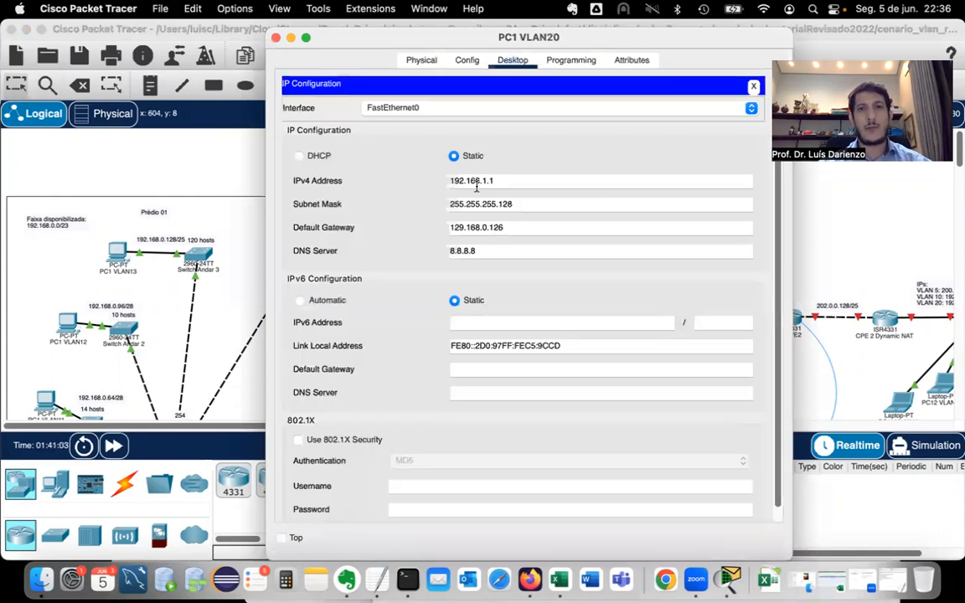
drag(463, 227, 450, 227)
text(192)
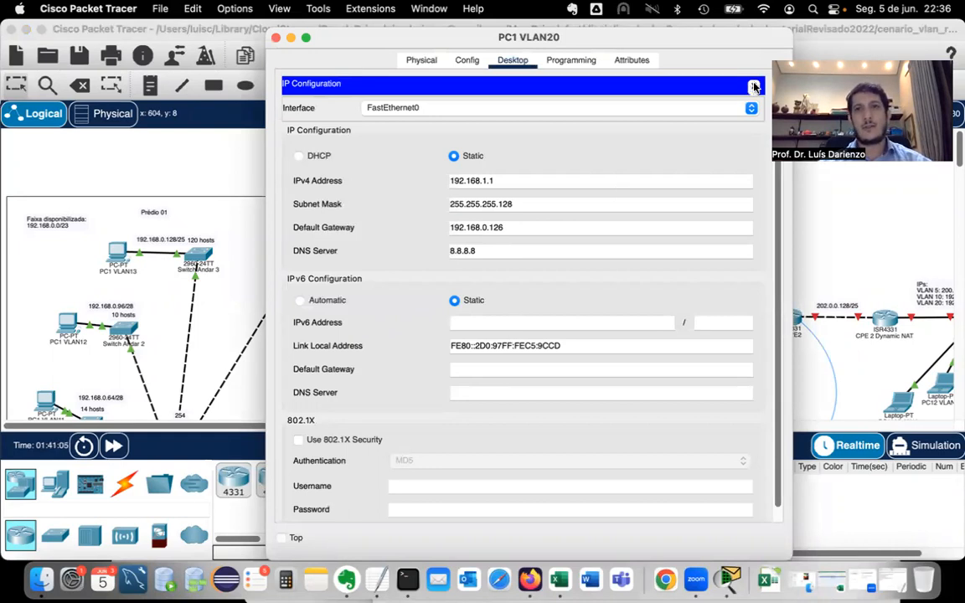
click(753, 87)
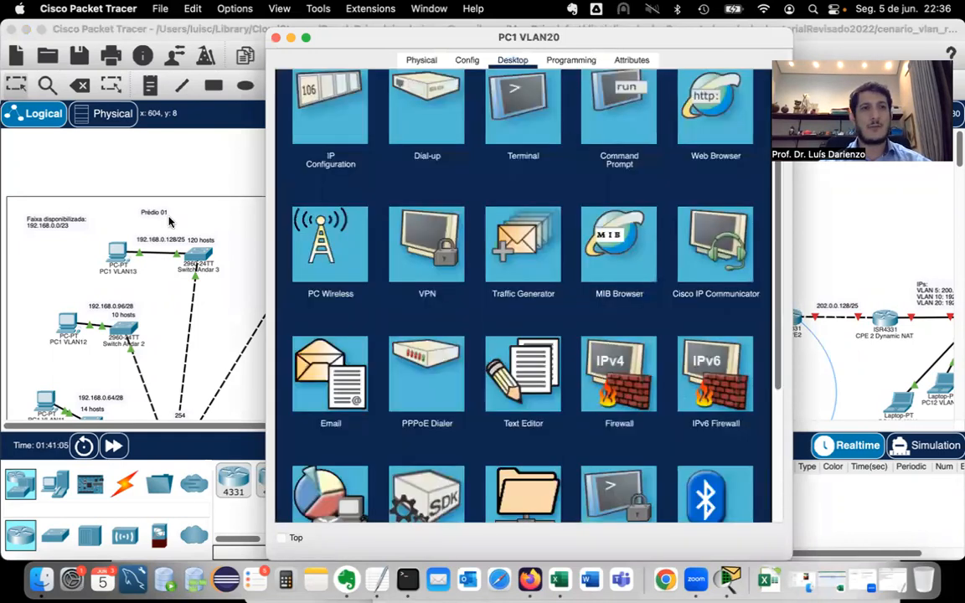
Interrupt the running ping on PC1 VLAN13 and repeat the ping to 192.168.1.1
click(116, 253)
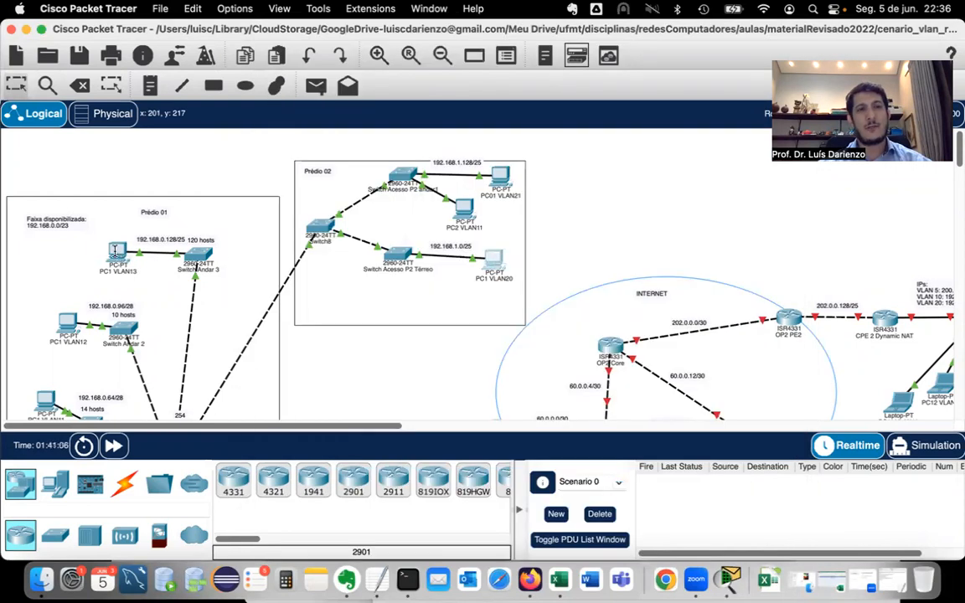
click(116, 254)
click(285, 245)
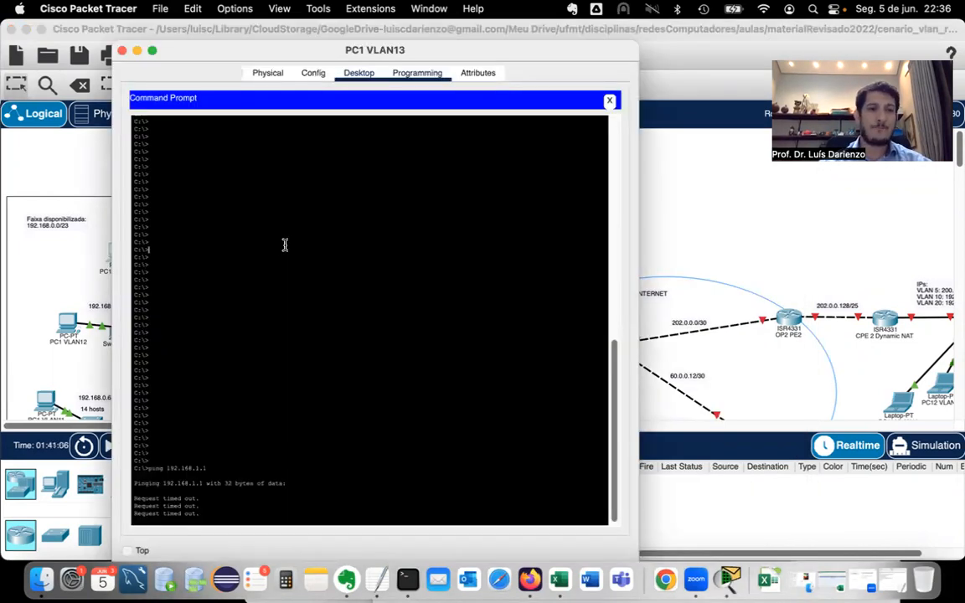
key(ctrl+c)
key(Up)
key(Return)
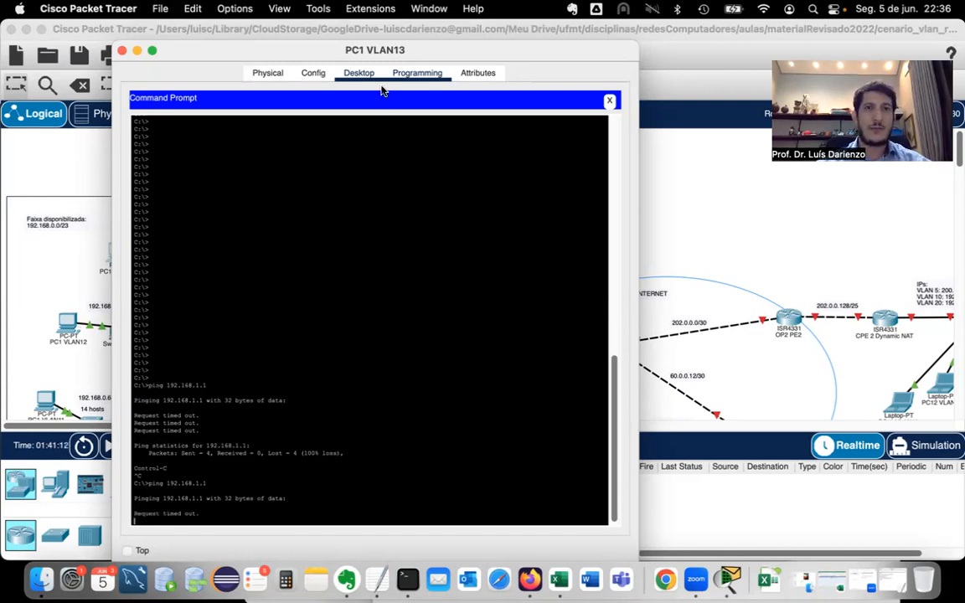
drag(388, 31, 389, 15)
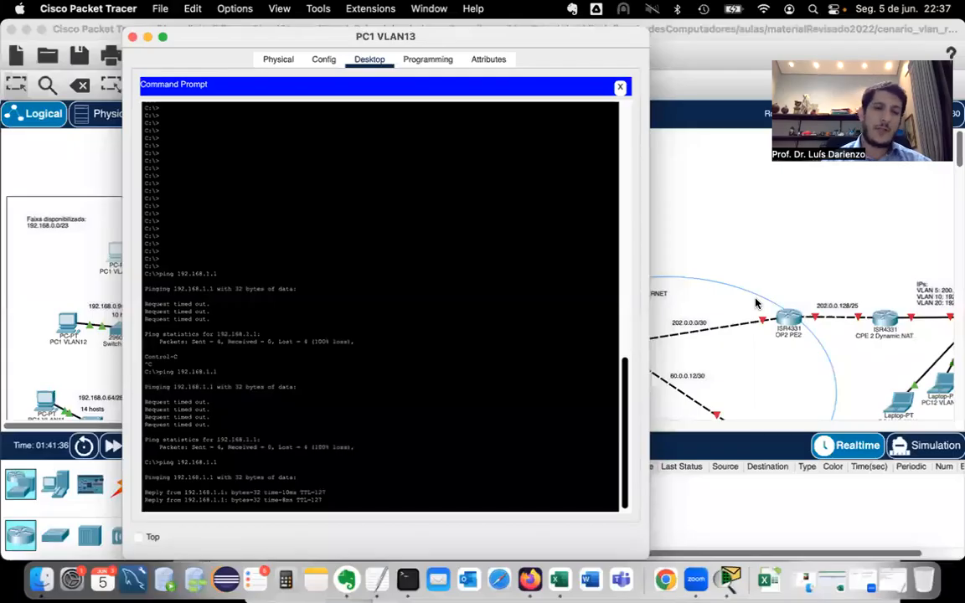
Check the default gateway in PC1 VLAN20's IP configuration, and review the path between Prédio 02 and Multilayer Switch0 in the topology
click(721, 179)
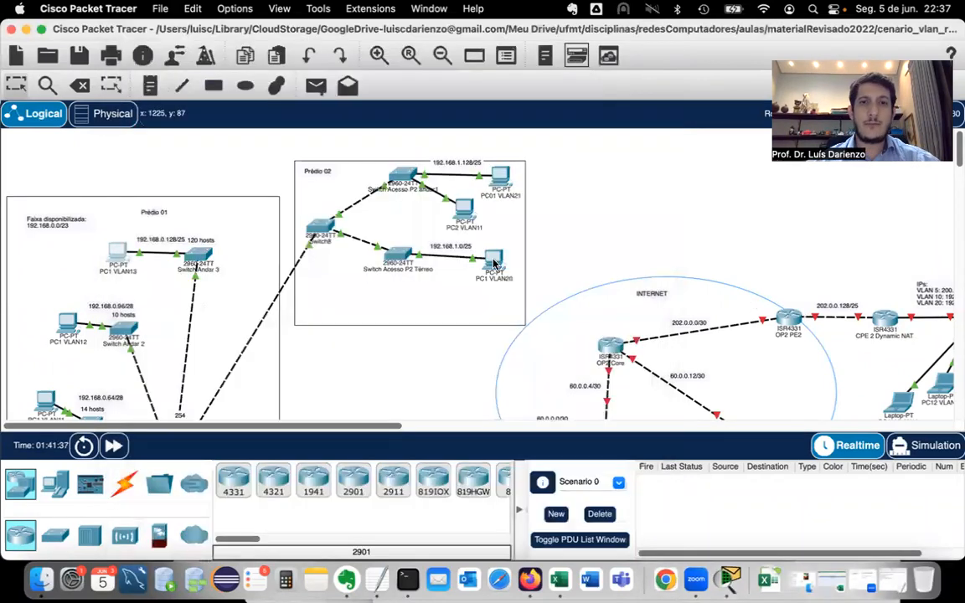
click(494, 263)
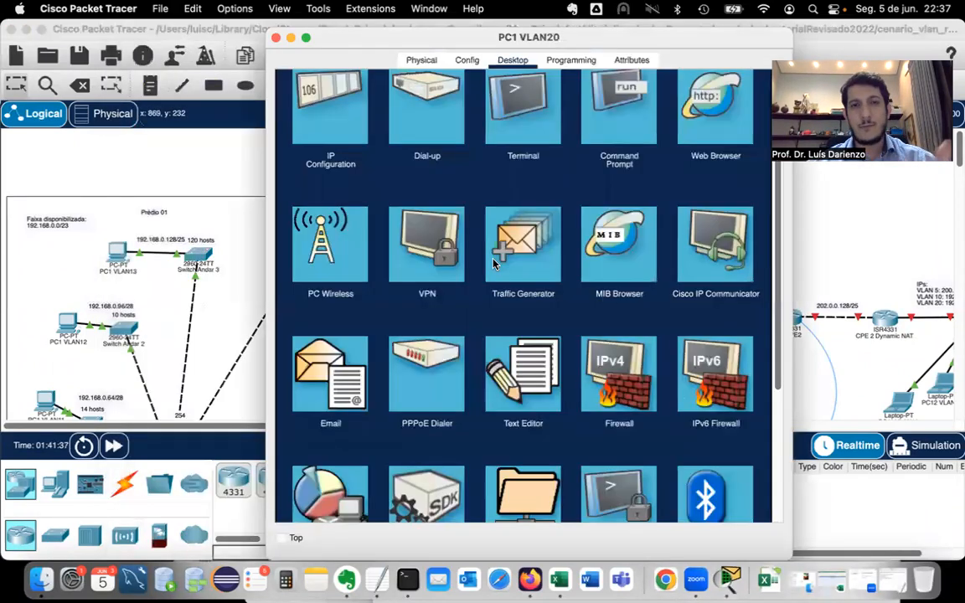
click(349, 101)
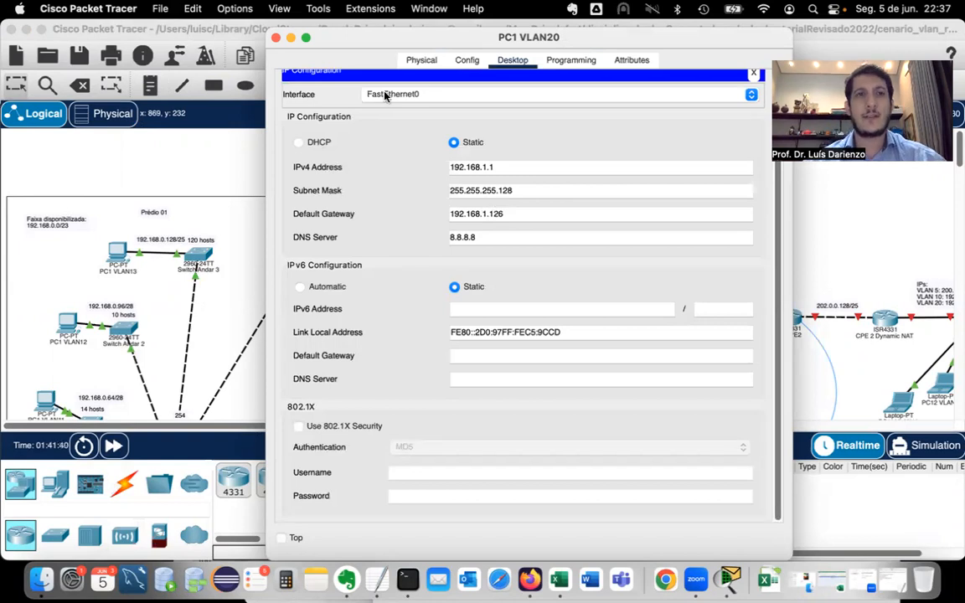
key(super+w)
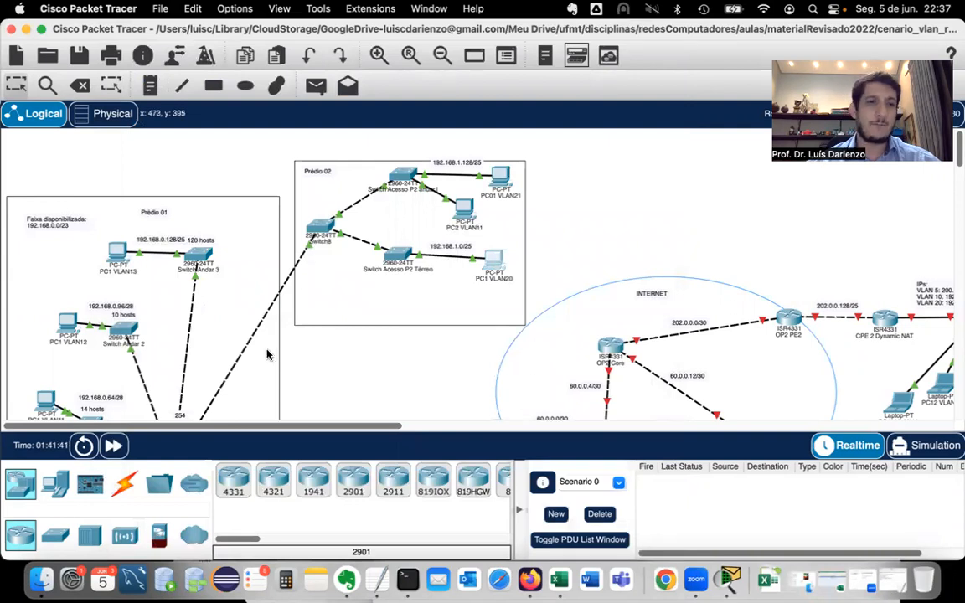
scroll(188, 362, down, 2)
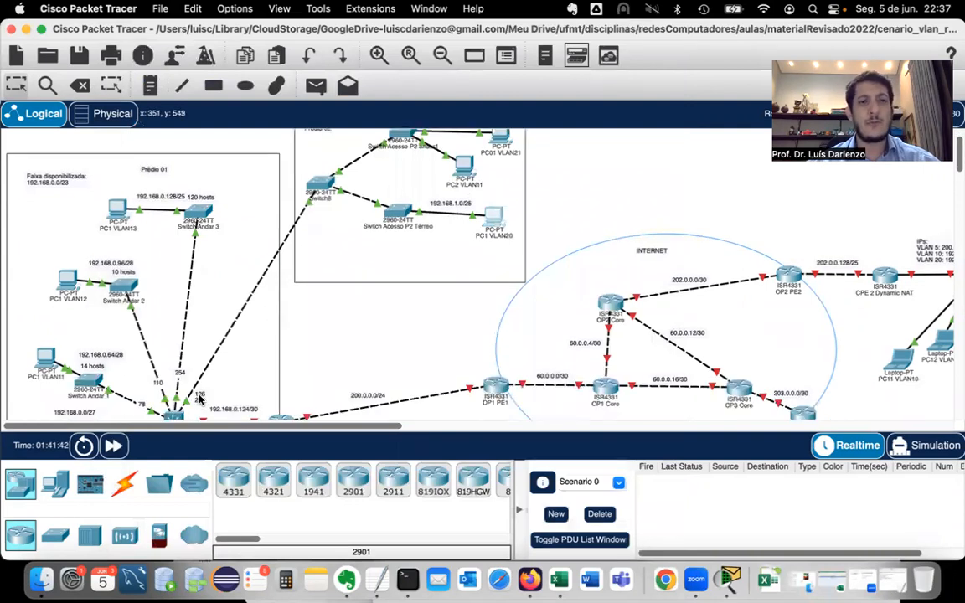
scroll(394, 243, up, 2)
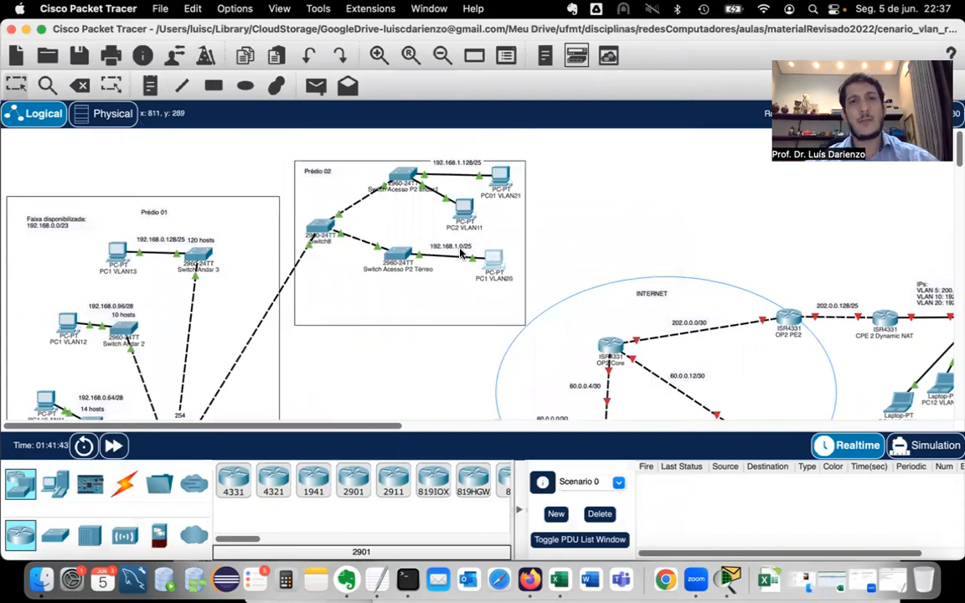
scroll(369, 238, down, 4)
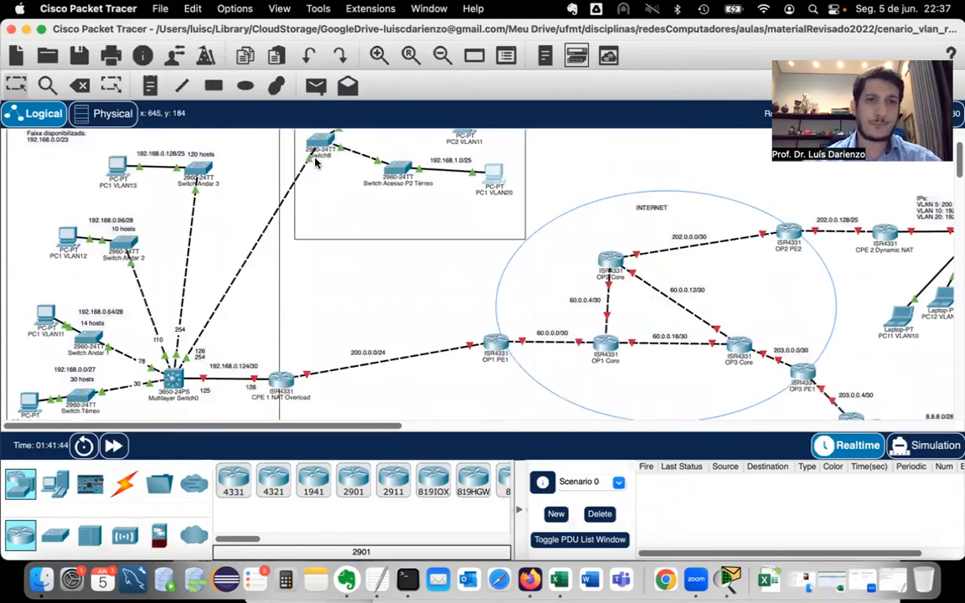